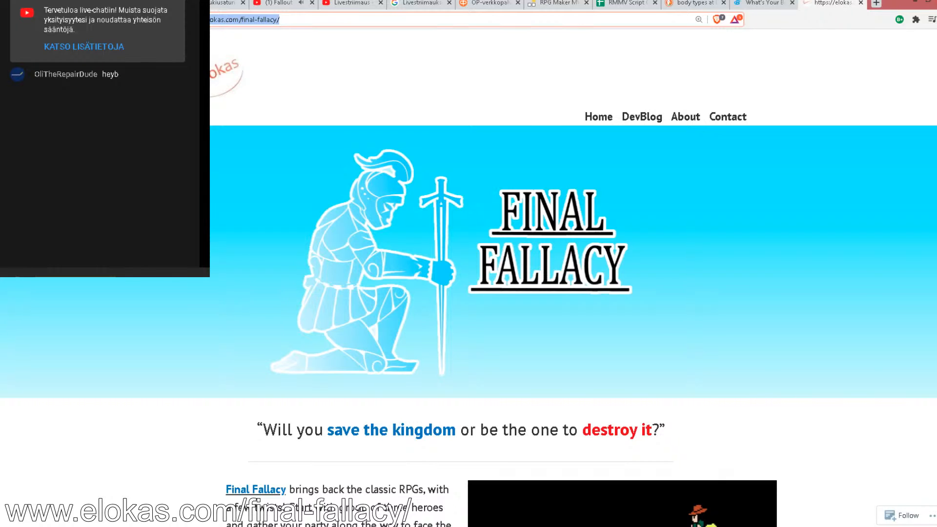
Switch from the browser to paint.net, restore its window from full screen and widen it
click(523, 525)
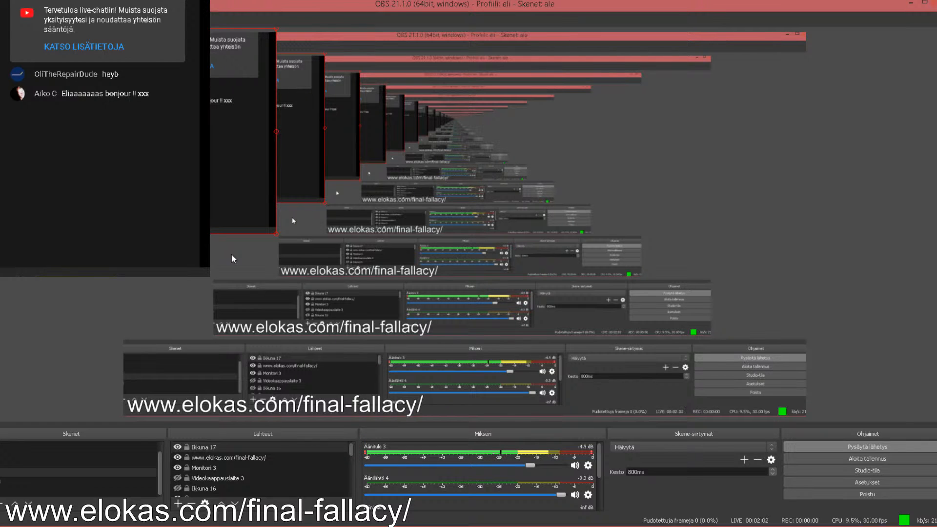
click(296, 525)
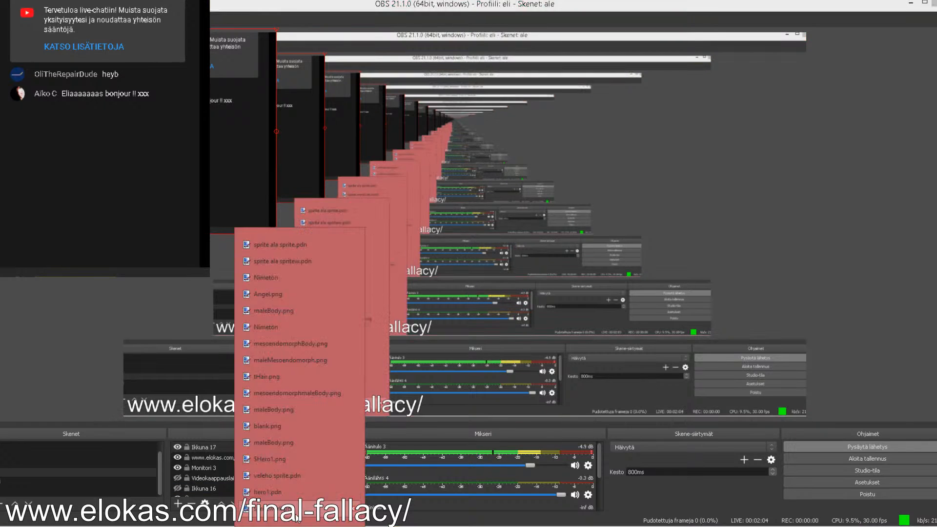
click(295, 508)
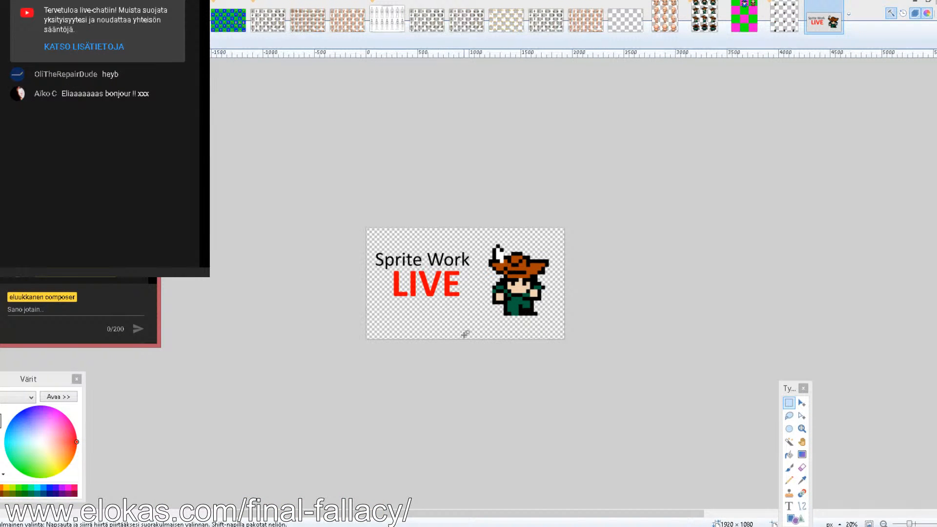
double_click(877, 6)
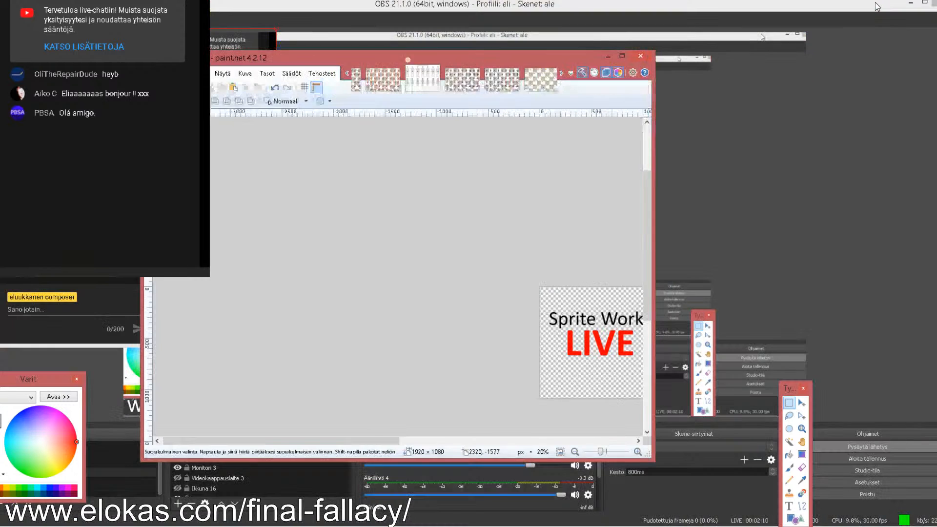
drag(653, 90, 887, 89)
Open the 210 × 264 layered sprite sheet, move the Layers window beside the canvas, and bring the leftmost hatted sprite into view
click(739, 74)
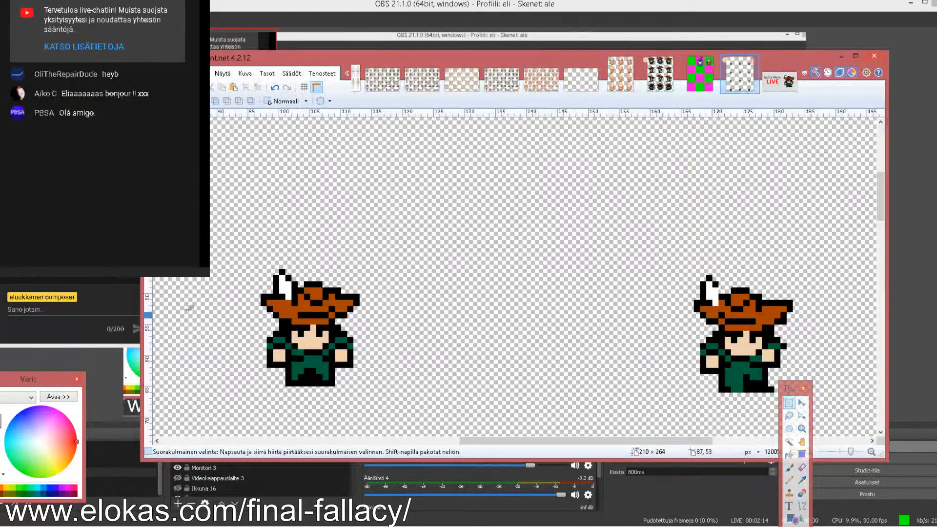
drag(162, 213, 56, 361)
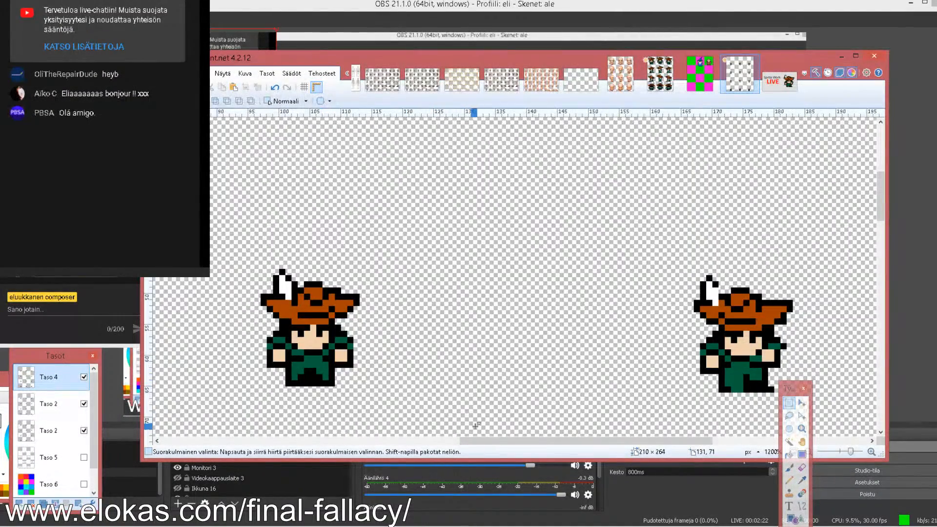
drag(494, 440, 304, 423)
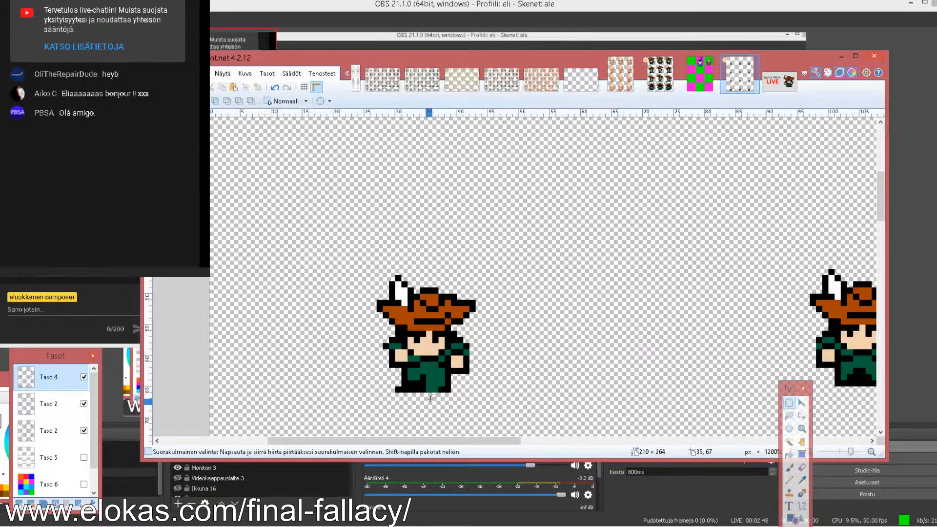
Toggle the visibility of Taso 4 and both Taso 2 layers to inspect the sprite's hat, clothes and bare body separately
mouse_move(96, 422)
mouse_down()
mouse_move(95, 431)
mouse_move(92, 413)
mouse_up()
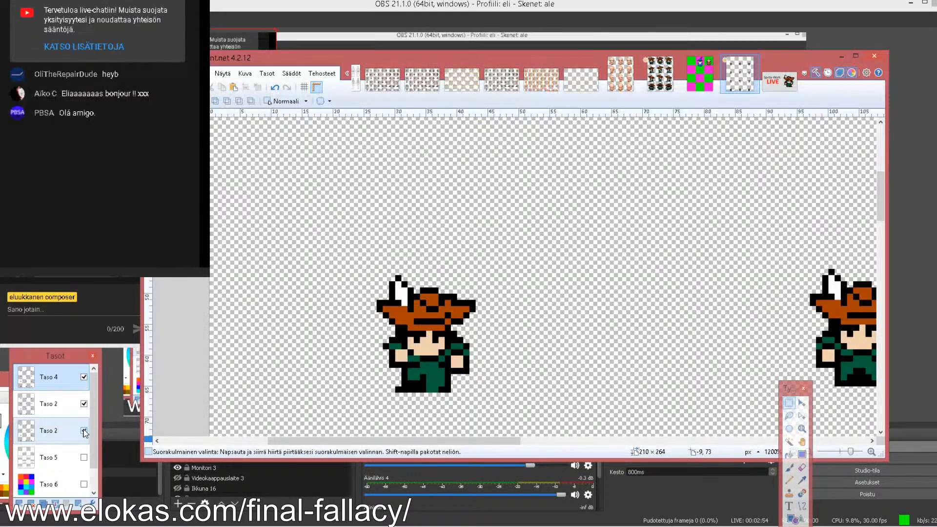
click(84, 432)
click(84, 431)
click(83, 404)
click(84, 376)
click(84, 376)
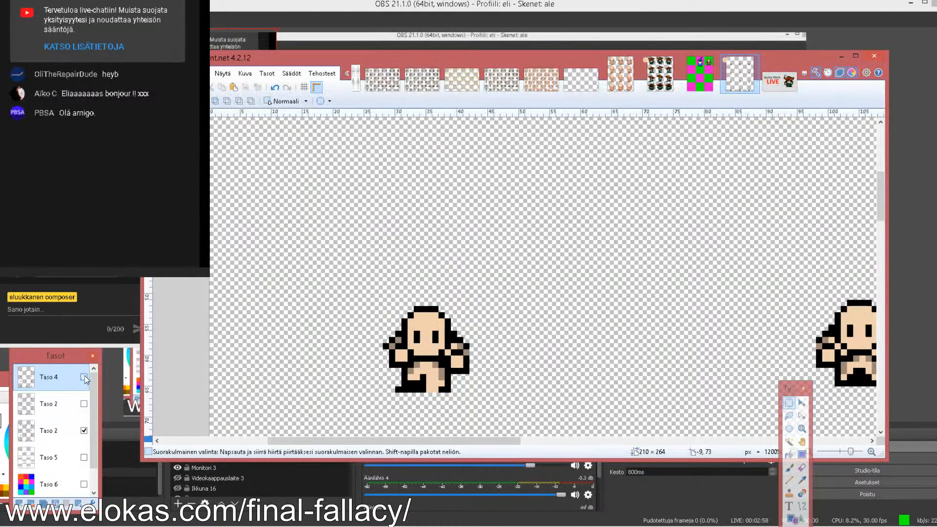
click(84, 404)
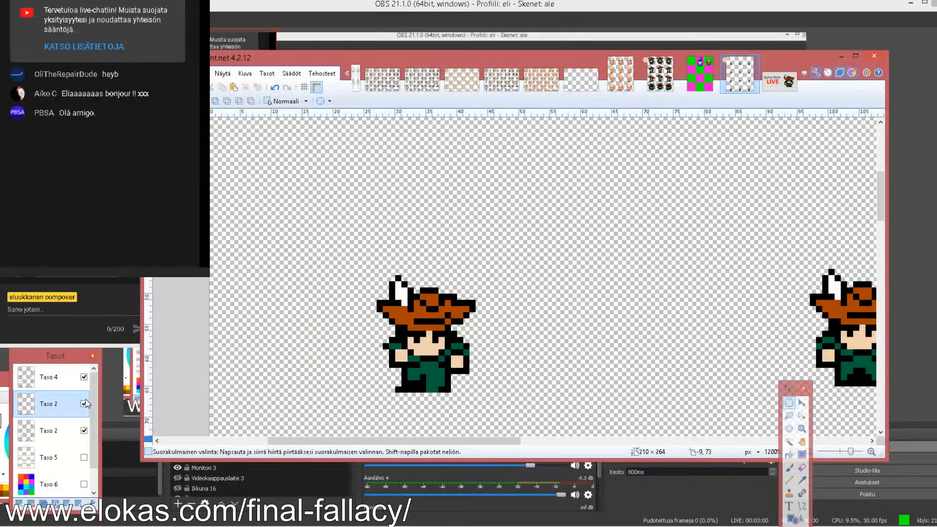
click(84, 404)
click(84, 376)
click(84, 376)
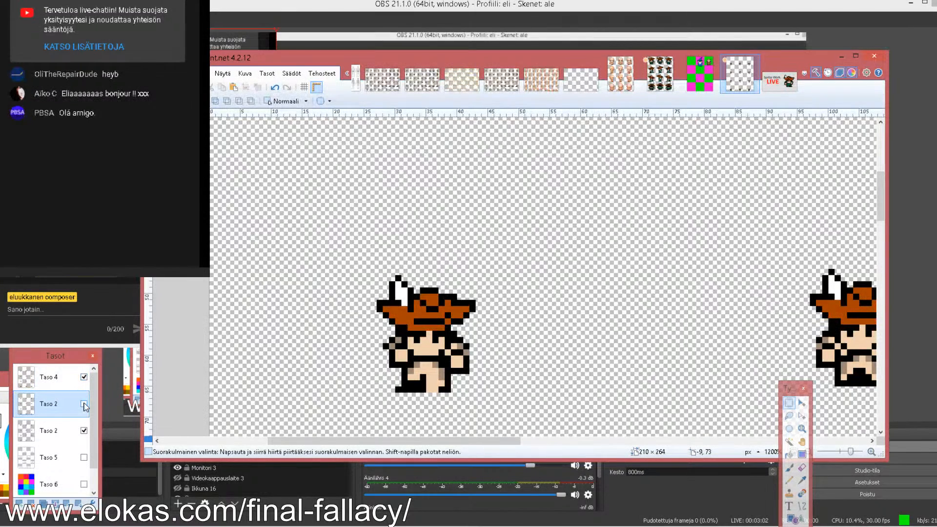
click(84, 404)
In the single-layer 63 × 84 sprite sheet, mark parts of the first sprite's lower body and try to move a 14 × 10 pixel selection
click(664, 86)
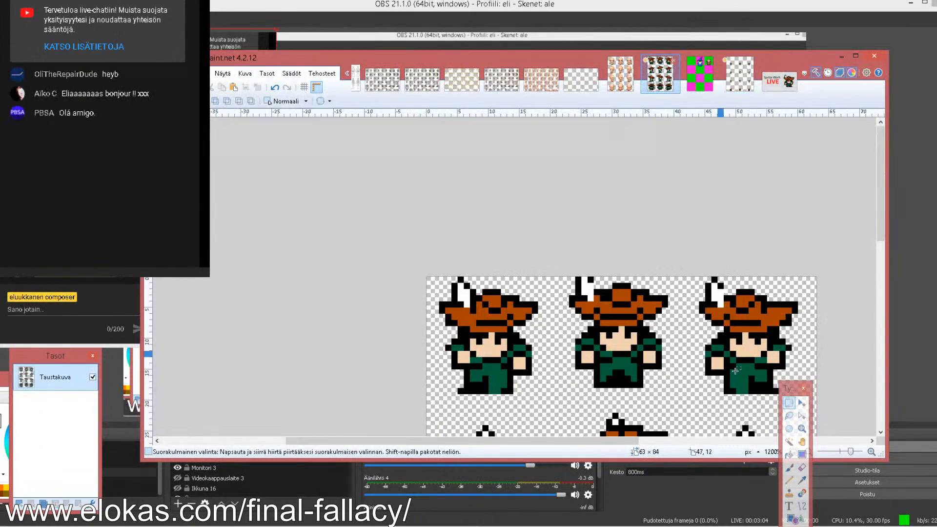
scroll(494, 359, down, 2)
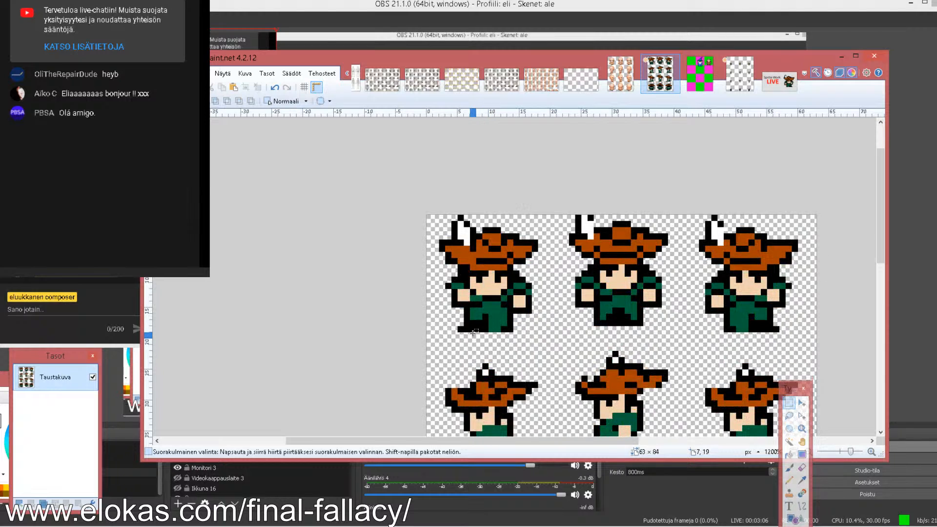
drag(420, 351, 535, 302)
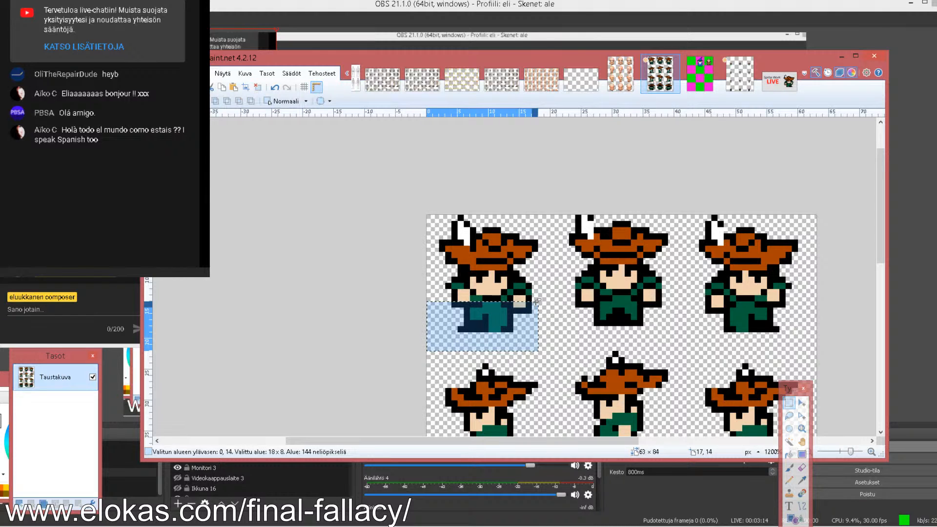
click(528, 328)
drag(505, 331, 470, 295)
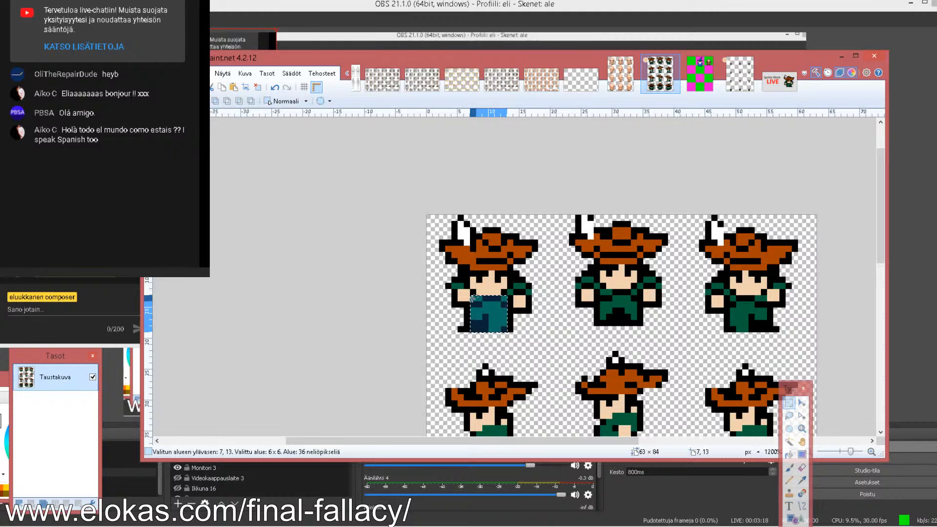
drag(568, 339, 483, 277)
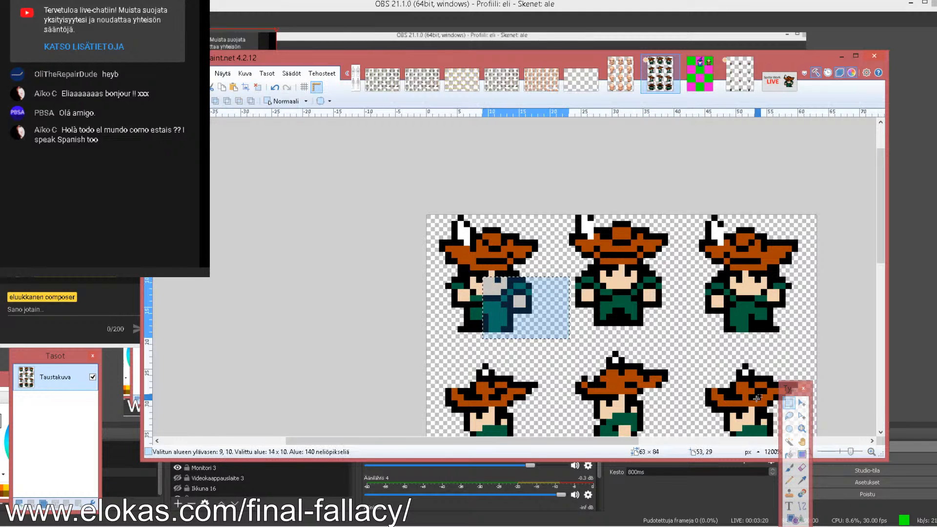
click(803, 402)
mouse_move(524, 320)
mouse_down()
mouse_move(615, 358)
mouse_move(537, 326)
mouse_up()
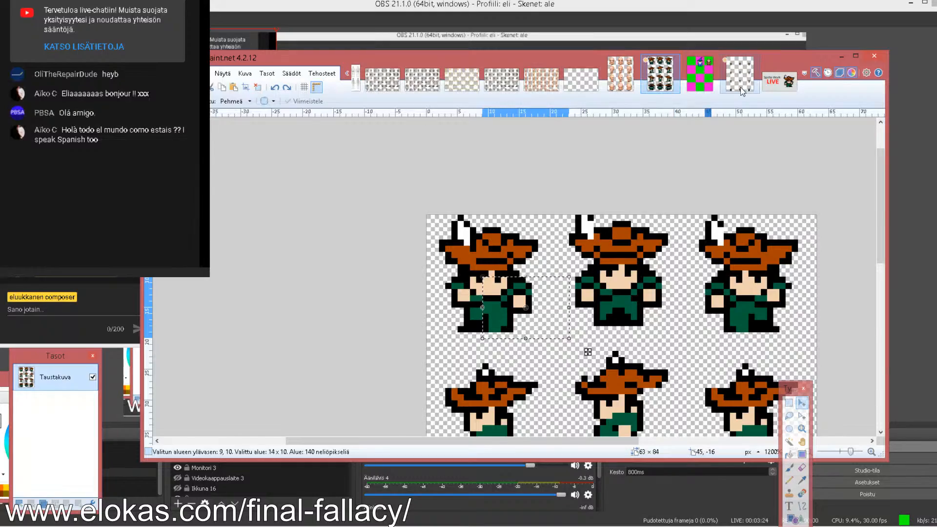
Return to the layered sprite sheet with rectangle selection active and inspect the two Taso 2 layers by toggling each one's visibility
click(741, 88)
click(788, 403)
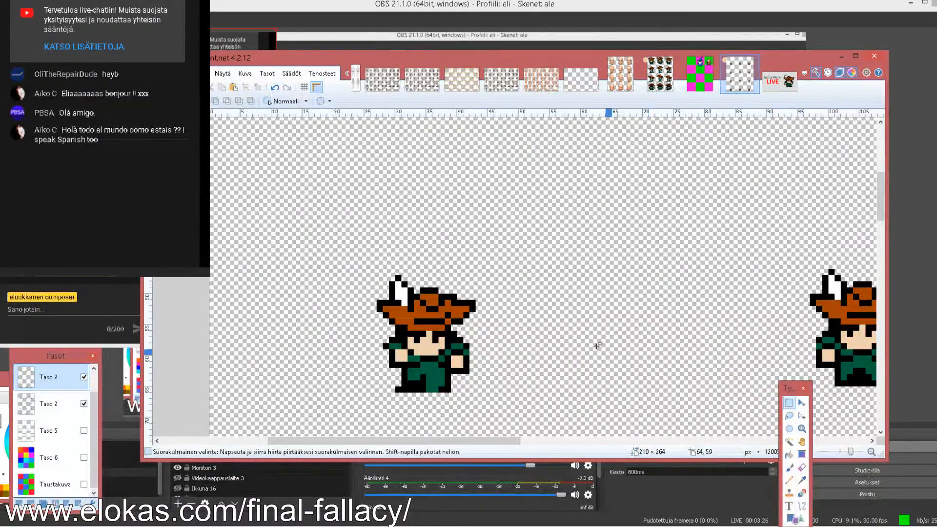
scroll(572, 334, down, 2)
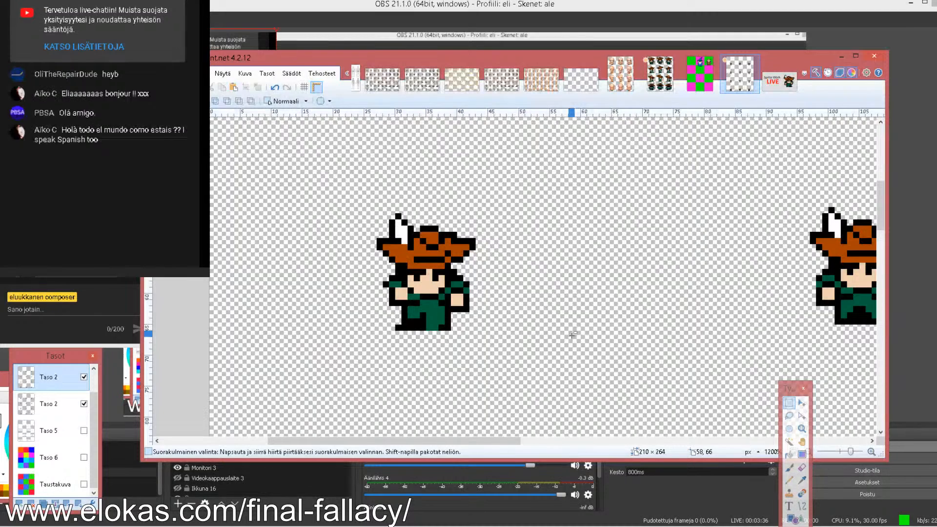
click(85, 379)
click(84, 380)
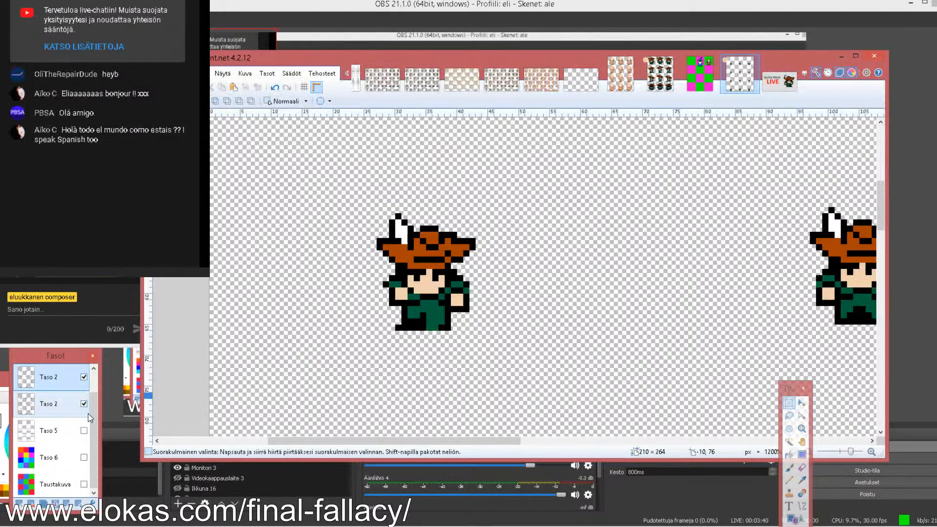
click(84, 404)
click(84, 404)
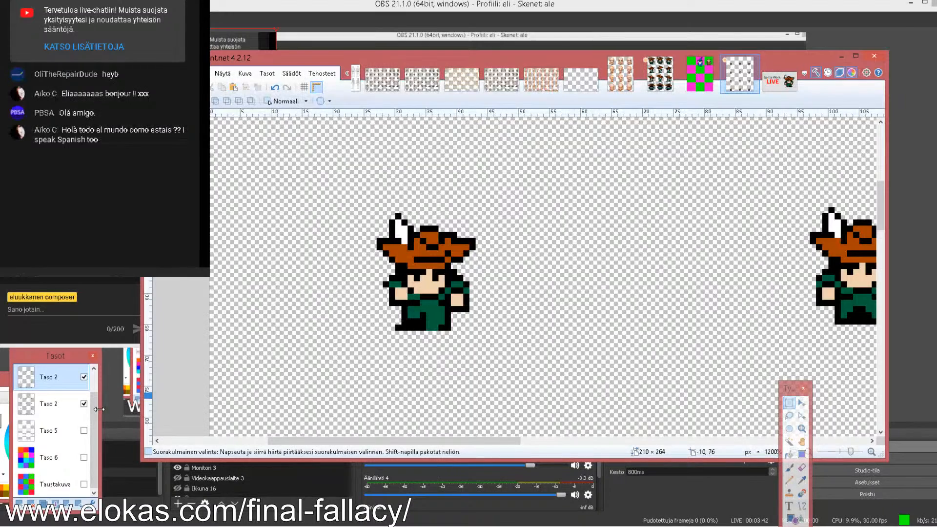
scroll(94, 394, up, 1)
drag(95, 390, 94, 382)
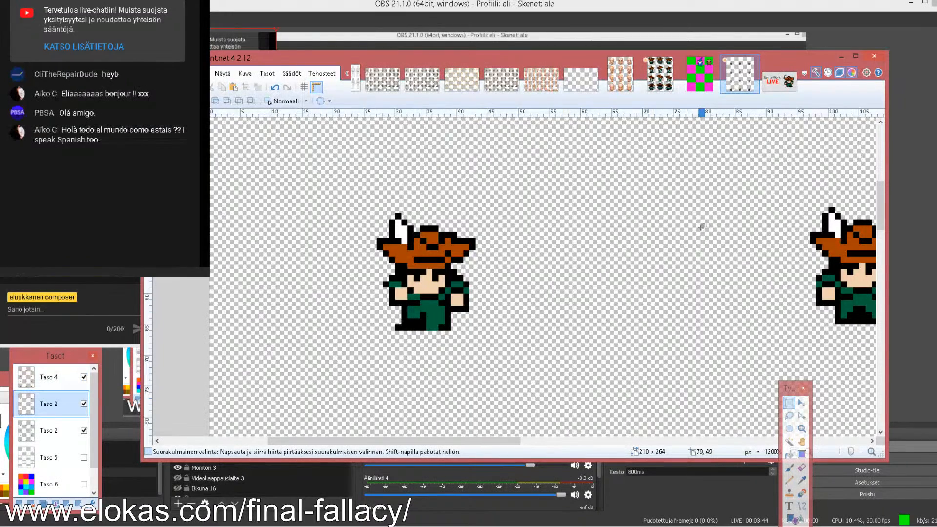
Examine the somatotype body types chart, marking the male row and the Meso-Ectomorph and Meso-Endomorph figures for comparison
click(348, 80)
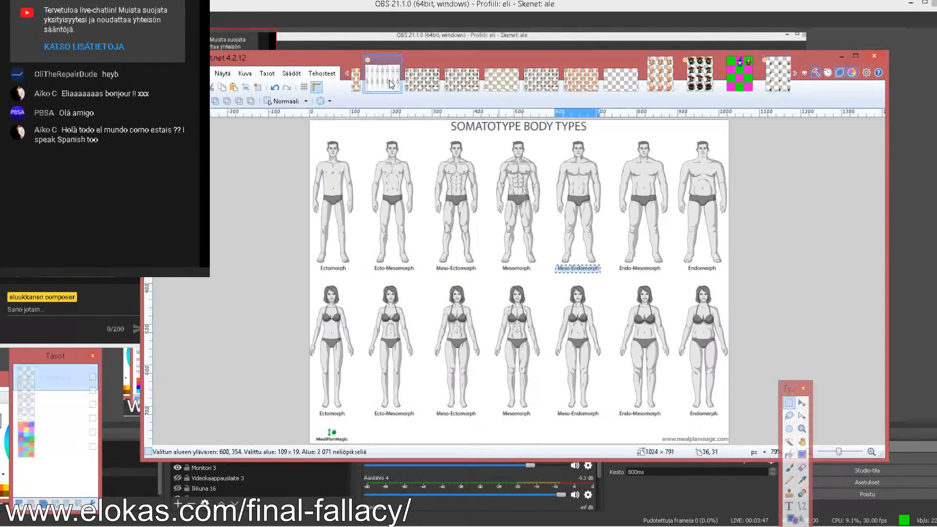
click(382, 77)
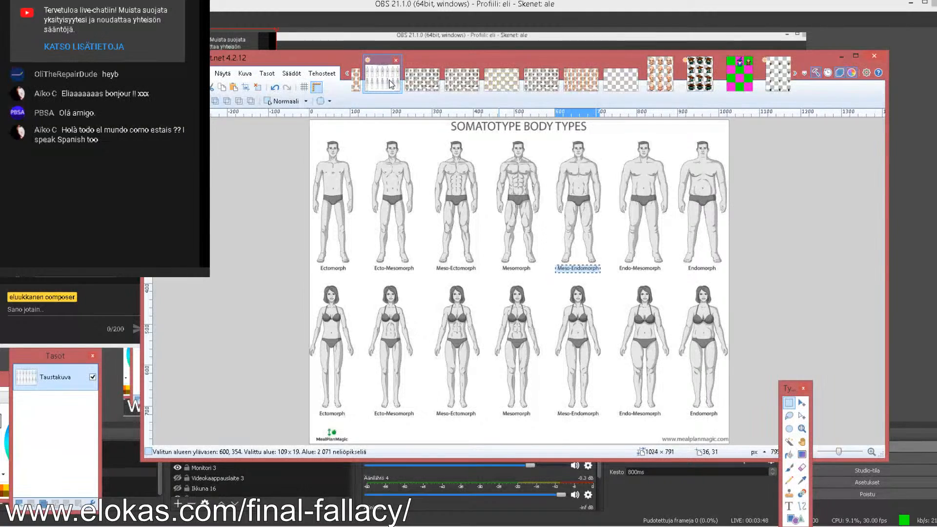
click(579, 280)
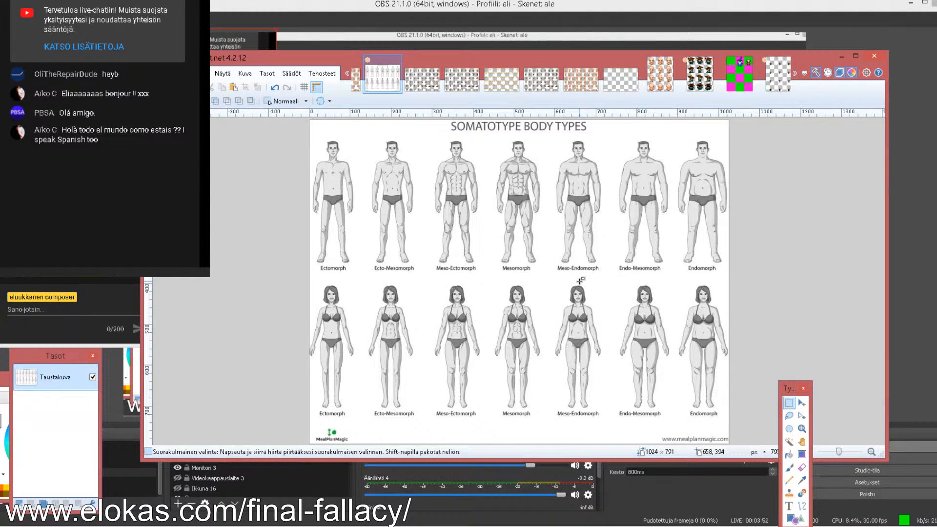
drag(298, 281, 832, 137)
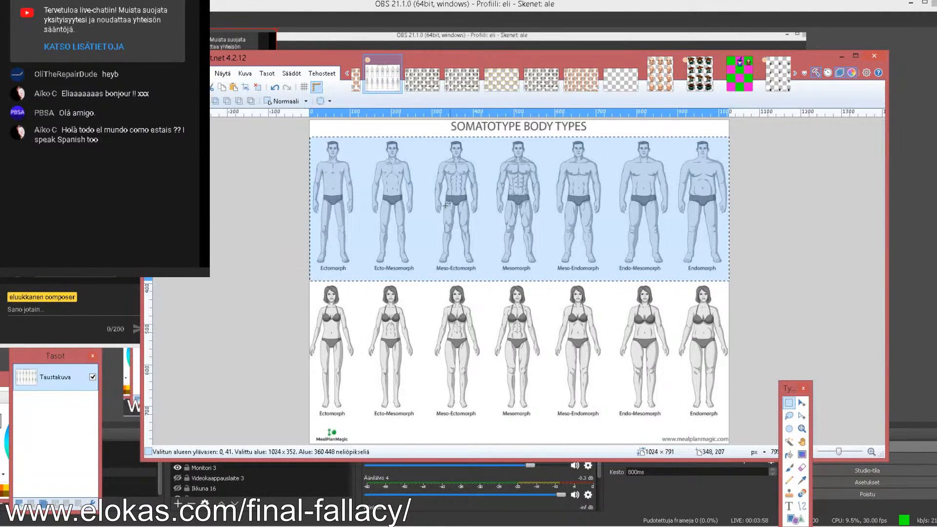
drag(435, 216, 473, 193)
click(474, 161)
drag(478, 198, 465, 187)
click(477, 194)
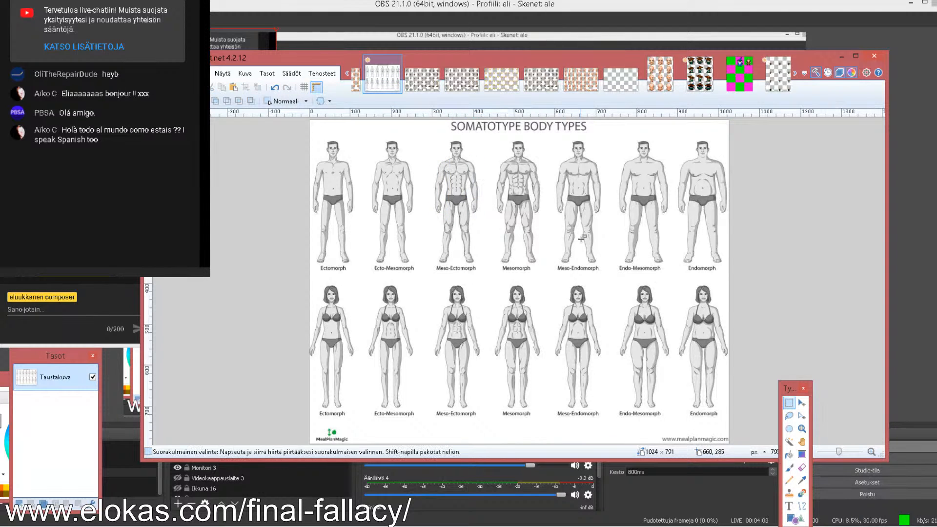
drag(550, 263, 607, 273)
click(606, 273)
Hide the Taso 4 hat layer in the layered sprite sheet, leaving both Taso 2 layers visible
click(778, 74)
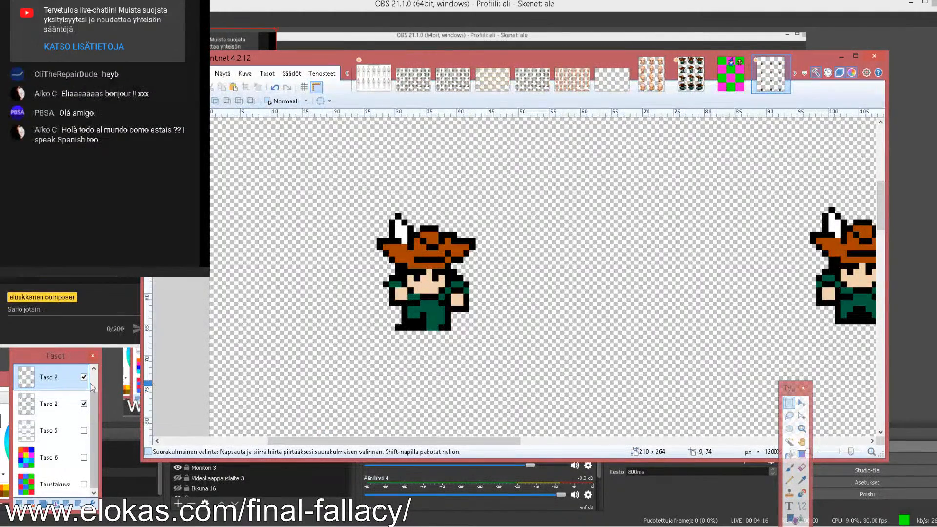
scroll(74, 405, up, 1)
click(84, 402)
click(84, 403)
click(85, 405)
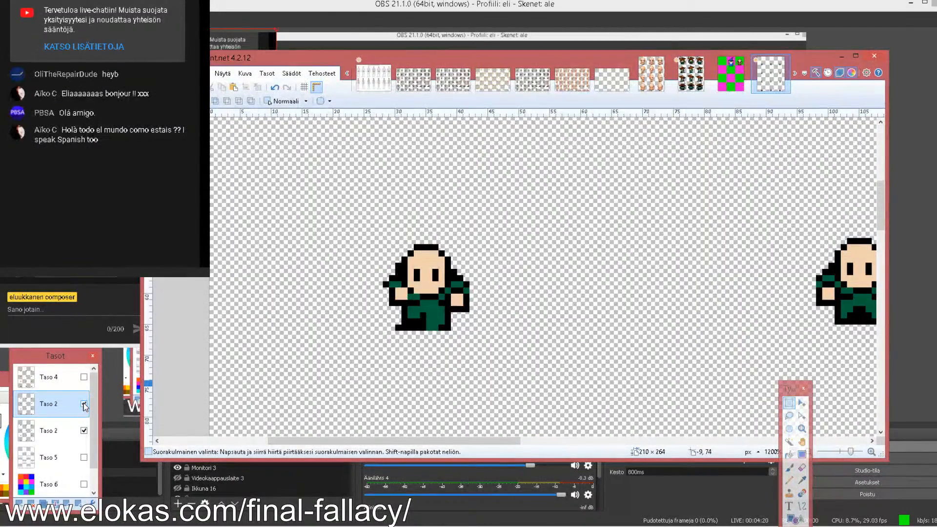
Examine the hatless sprites down to the sheet's last row, ending with a 2000% close-up of the first front-facing sprite
mouse_move(467, 444)
mouse_down()
mouse_move(596, 447)
mouse_move(475, 454)
mouse_up()
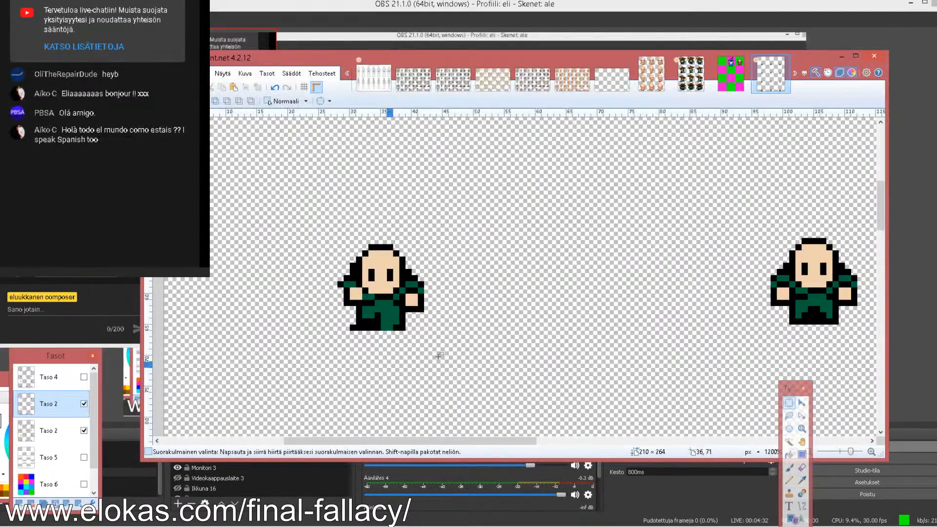
scroll(499, 341, down, 6)
scroll(500, 344, up, 5)
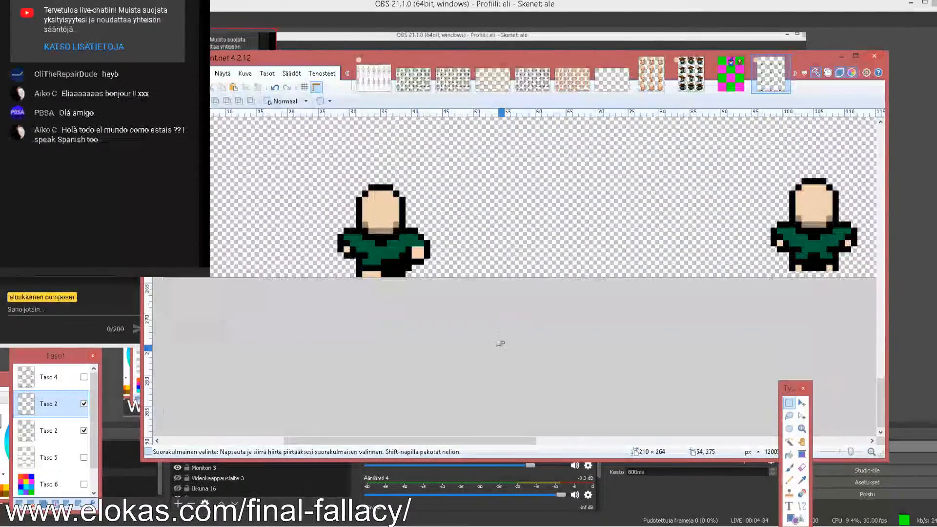
scroll(500, 345, up, 1)
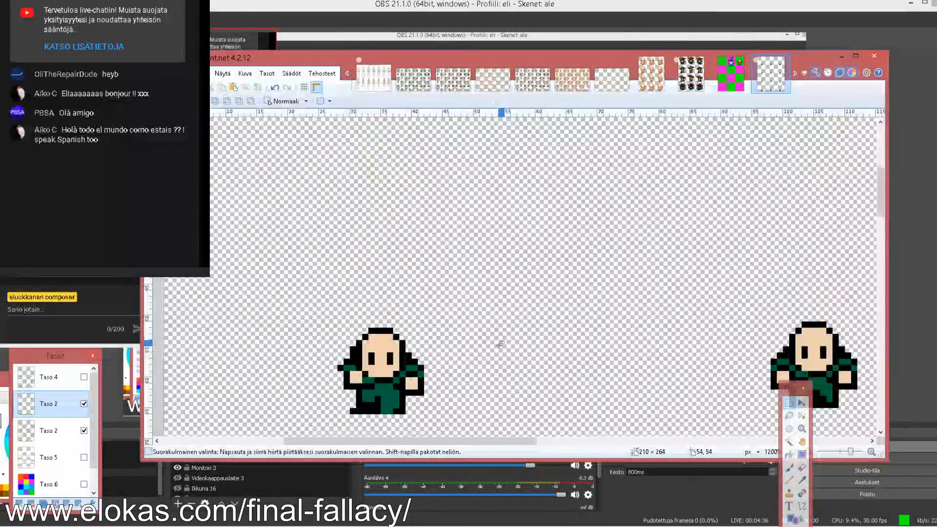
scroll(500, 345, up, 1)
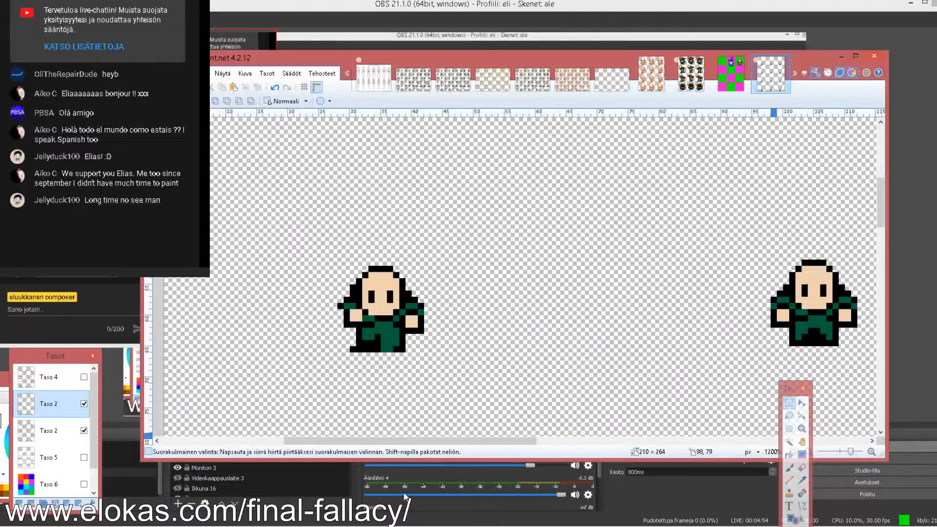
scroll(416, 441, left, 3)
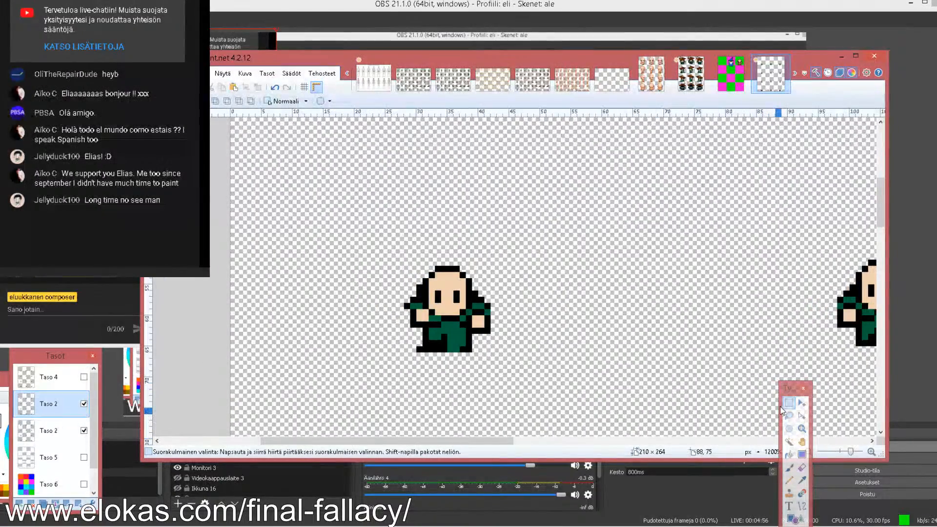
scroll(460, 369, up, 3)
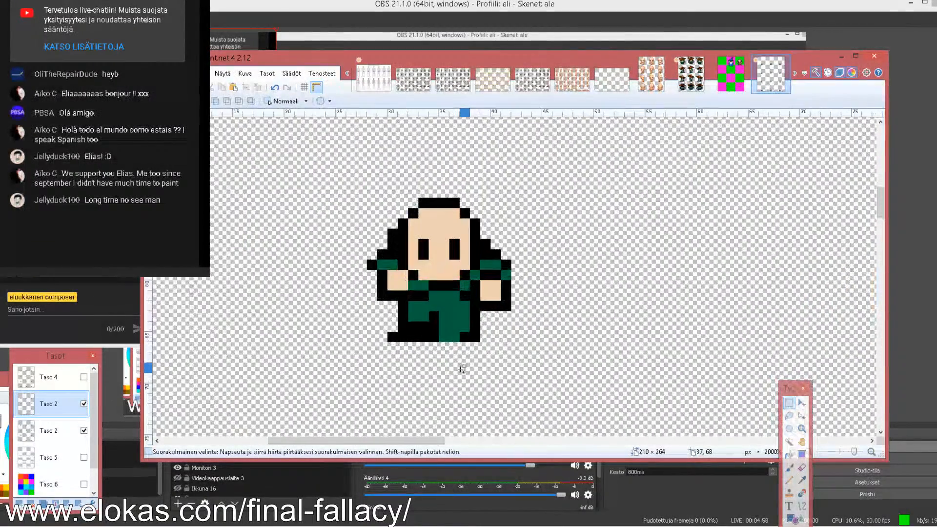
Compare the close-up front-facing sprite with the upper Taso 2 clothing layer hidden and shown
scroll(461, 367, up, 3)
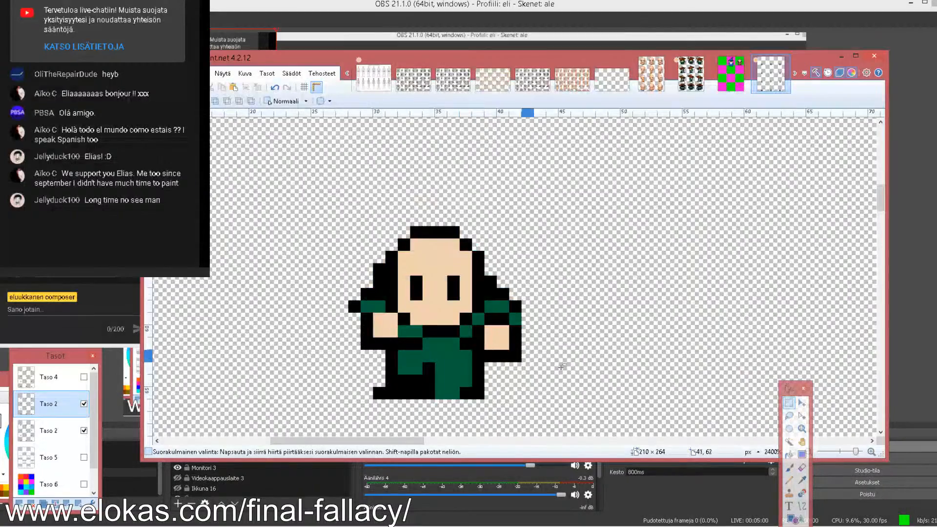
click(85, 404)
click(85, 404)
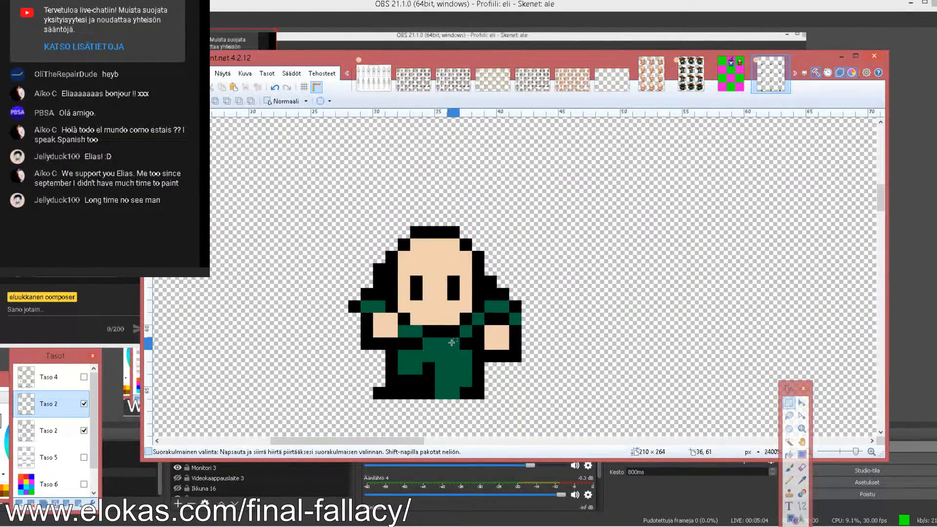
scroll(451, 343, down, 2)
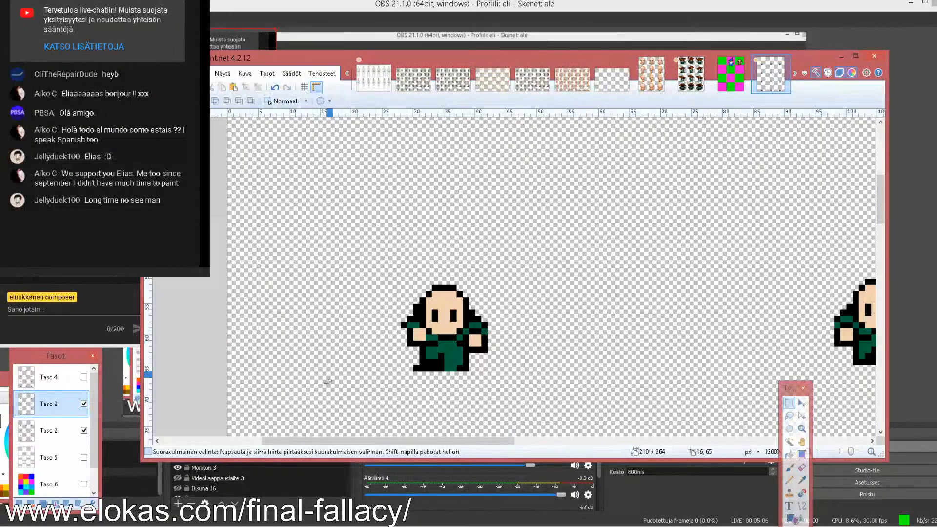
Show the Taso 6, Taustakuva and Taso 5 layers behind the sprites
scroll(63, 429, down, 1)
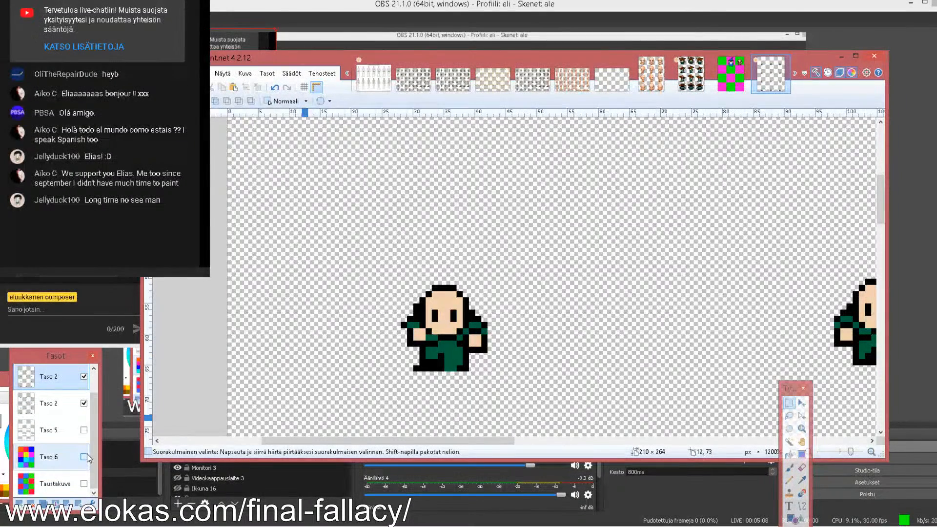
click(84, 457)
click(84, 484)
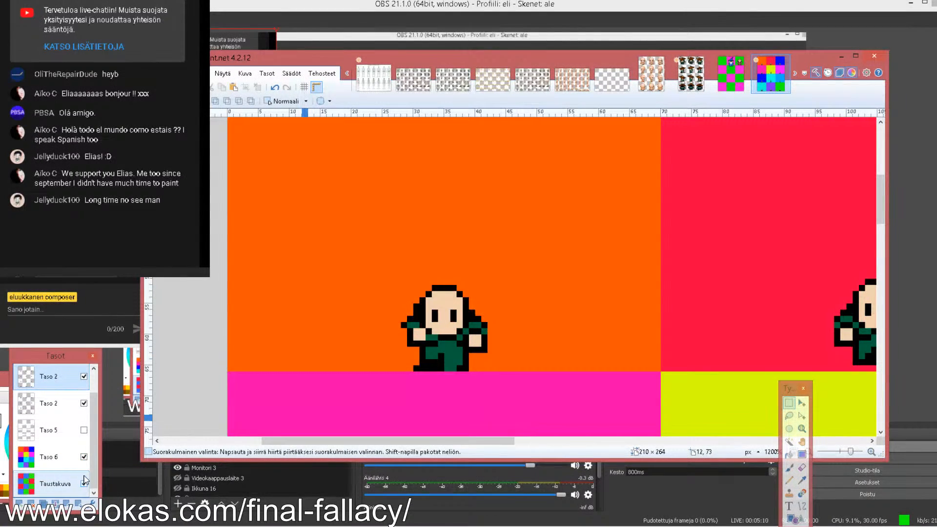
click(84, 430)
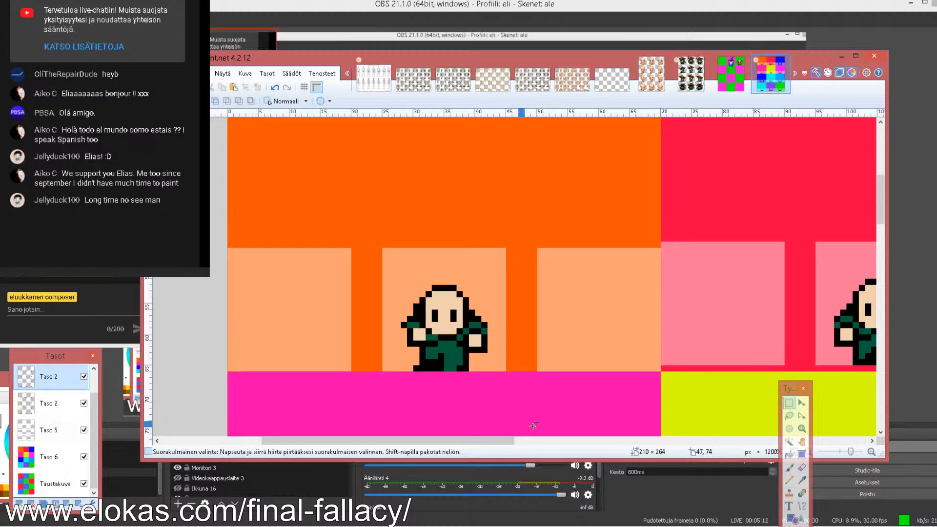
Examine how every row of sprites sits within the coloured cells and pale frames of the sheet
scroll(534, 429, down, 2)
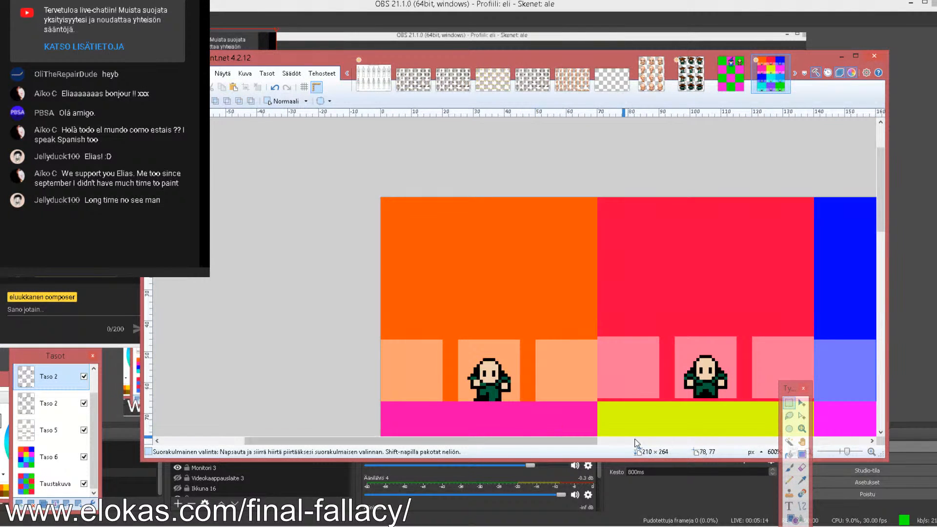
scroll(557, 427, down, 3)
drag(527, 441, 631, 435)
scroll(480, 356, up, 4)
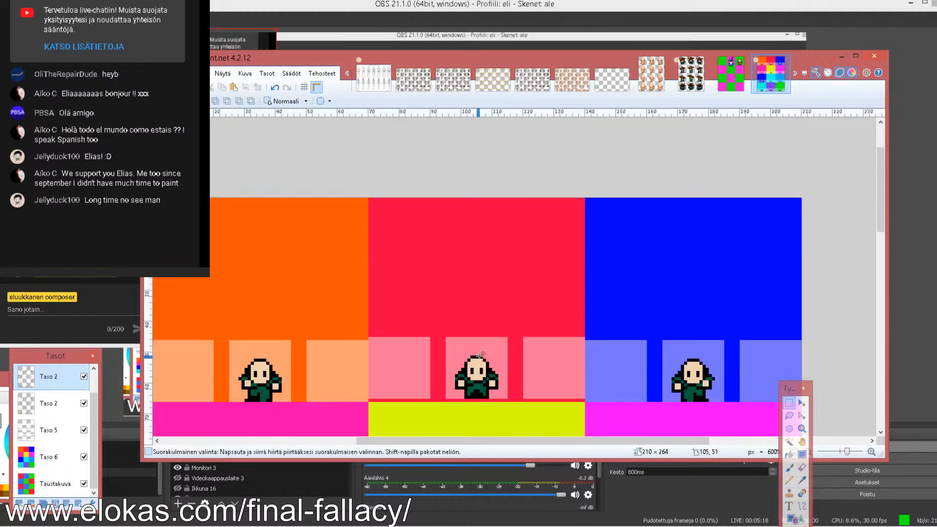
scroll(480, 355, down, 12)
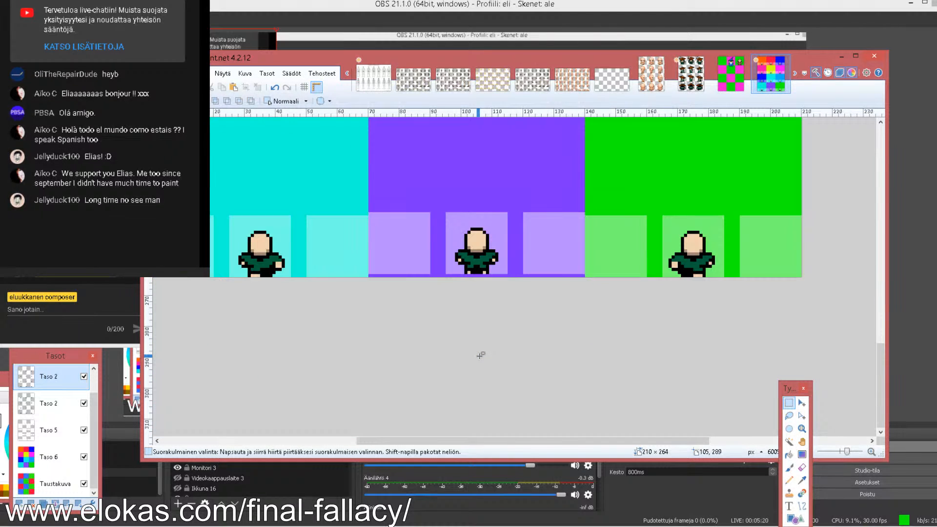
scroll(475, 327, up, 8)
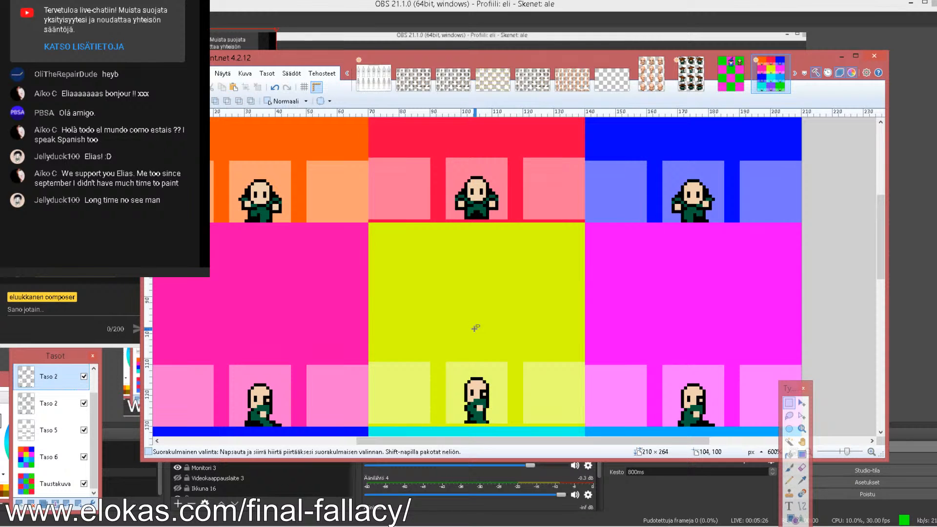
scroll(475, 328, up, 2)
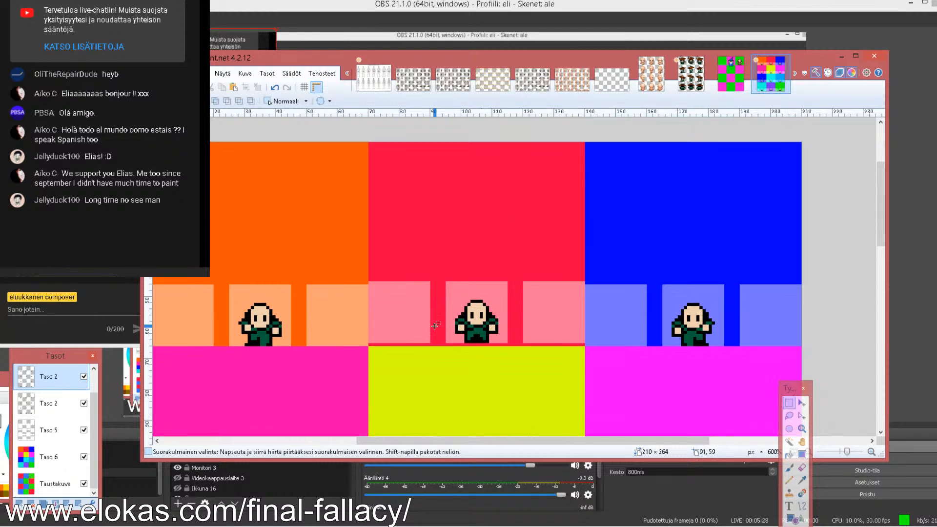
drag(531, 440, 482, 442)
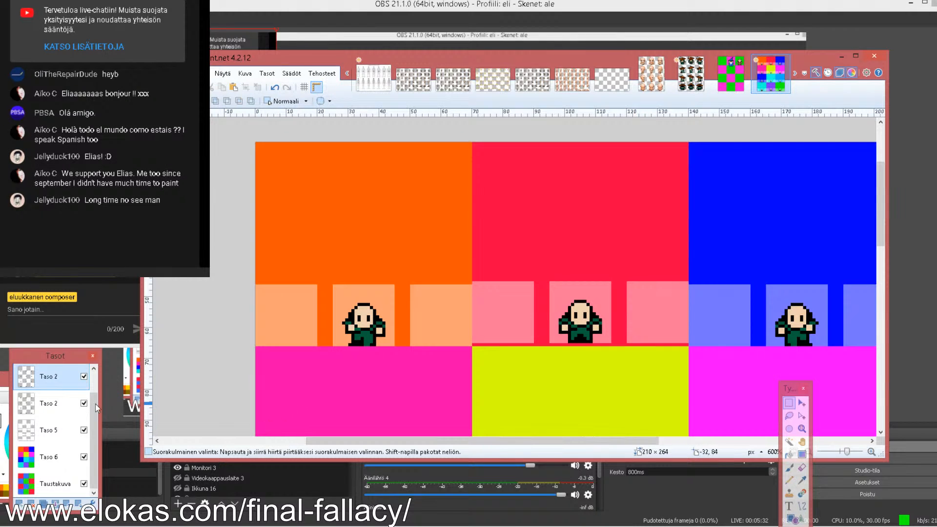
Hide the Taso 6, Taso 5 and Taustakuva background layers
click(84, 456)
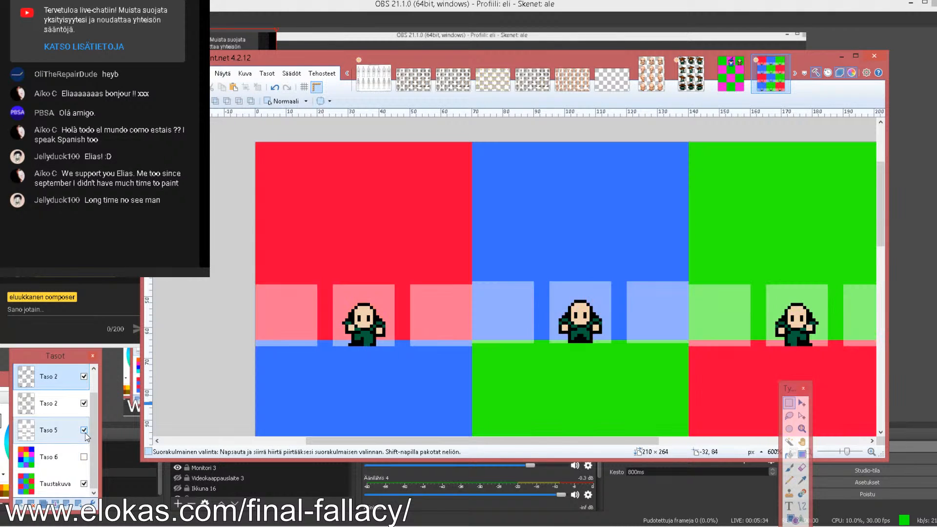
click(84, 429)
click(83, 483)
Hide the upper Taso 2 clothing layer and check the bare body sprites across the sheet's rows
scroll(83, 420, up, 2)
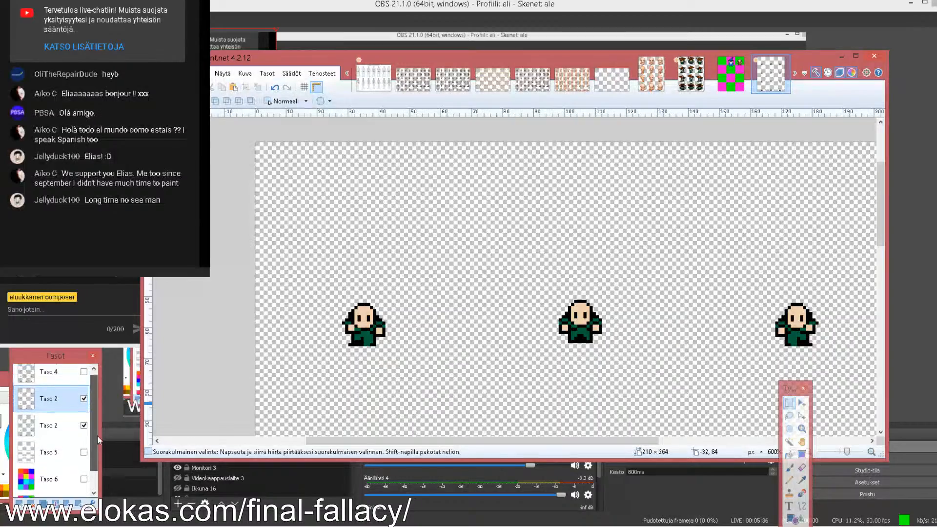
click(84, 403)
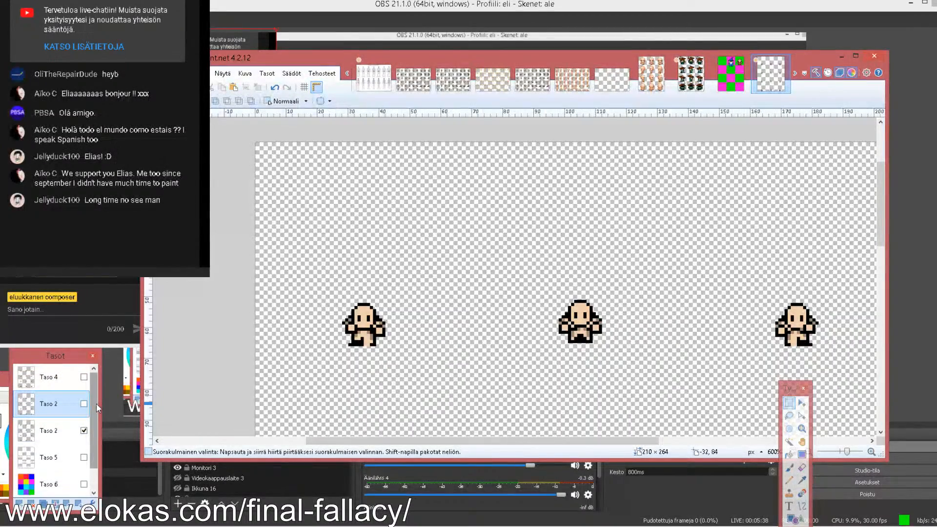
scroll(616, 350, down, 6)
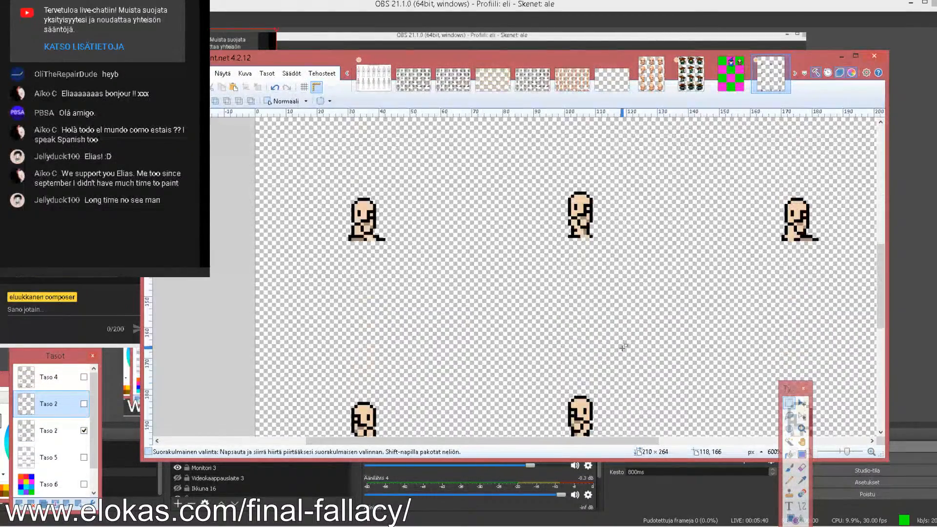
scroll(617, 350, up, 8)
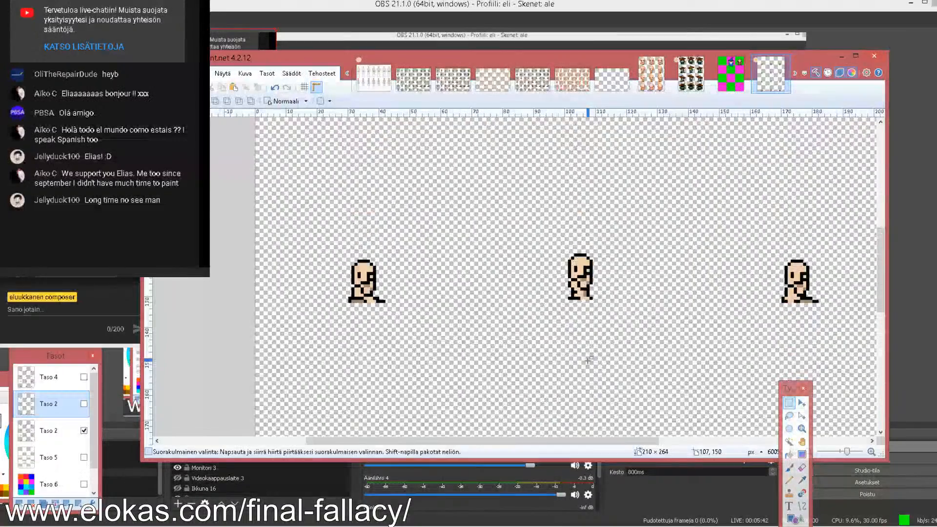
scroll(580, 440, right, 3)
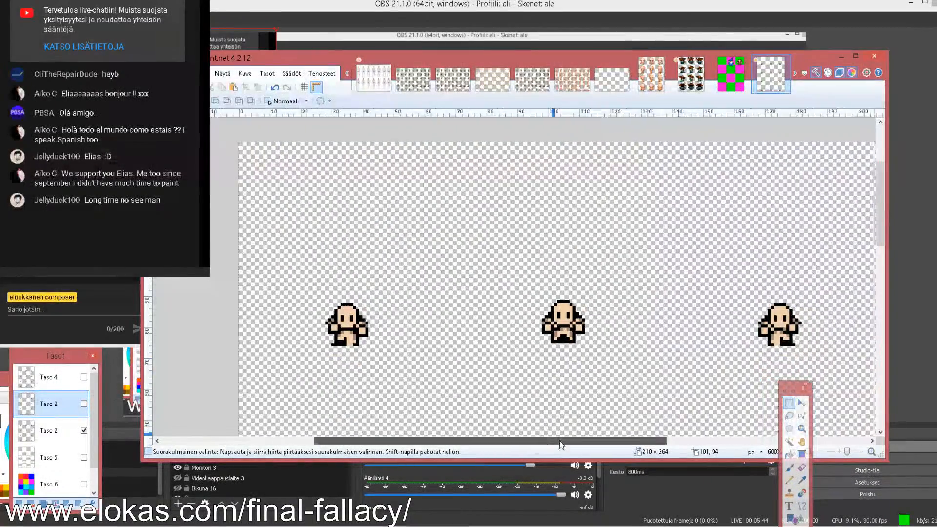
Switch to OBS and toggle the visibility of the Ikkuna 17 source
click(648, 497)
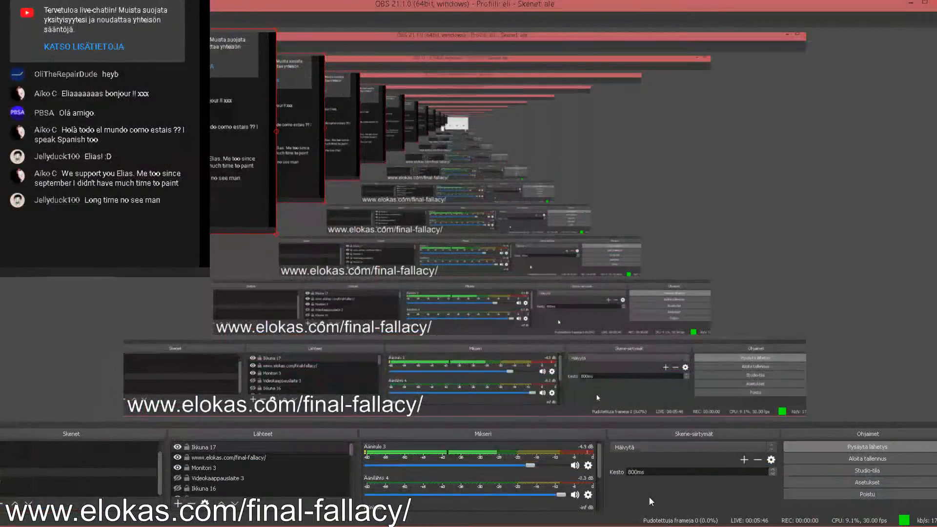
click(178, 447)
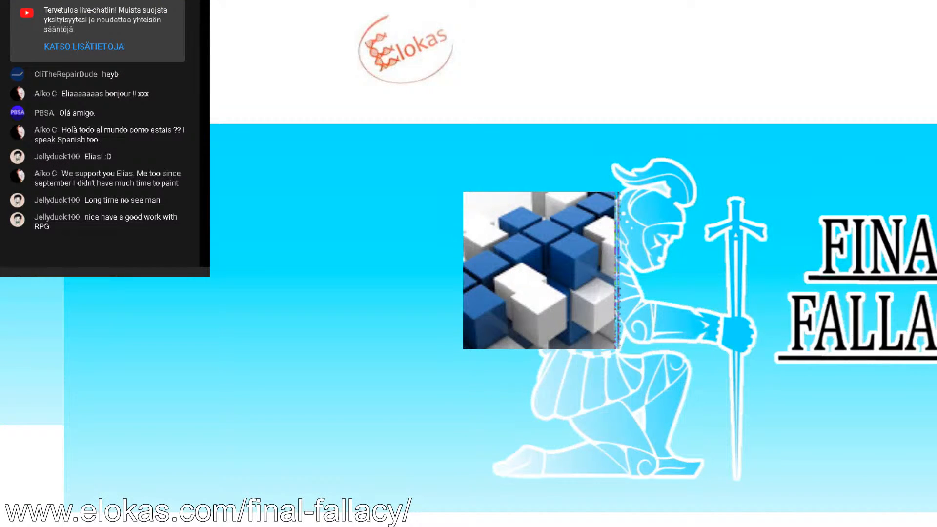
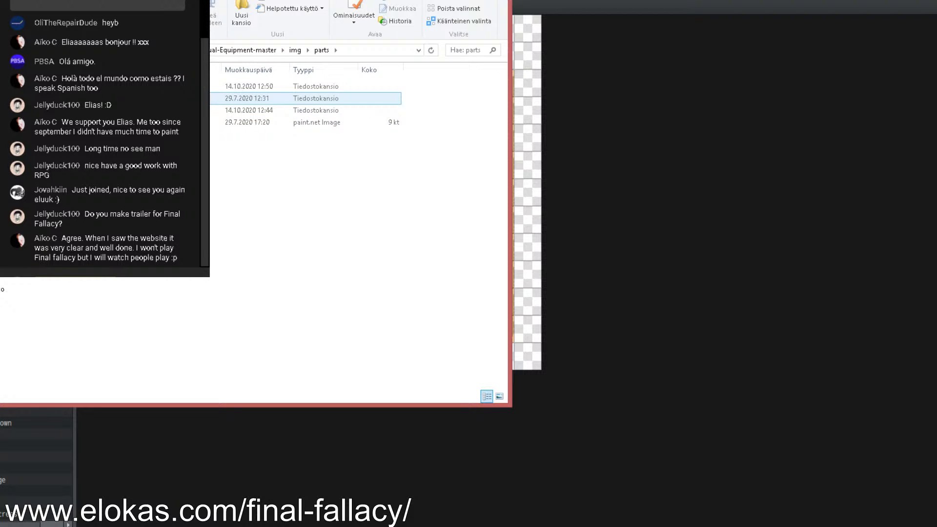
Look through the character folder inside img/parts, and open the battler folder in its place
double_click(313, 98)
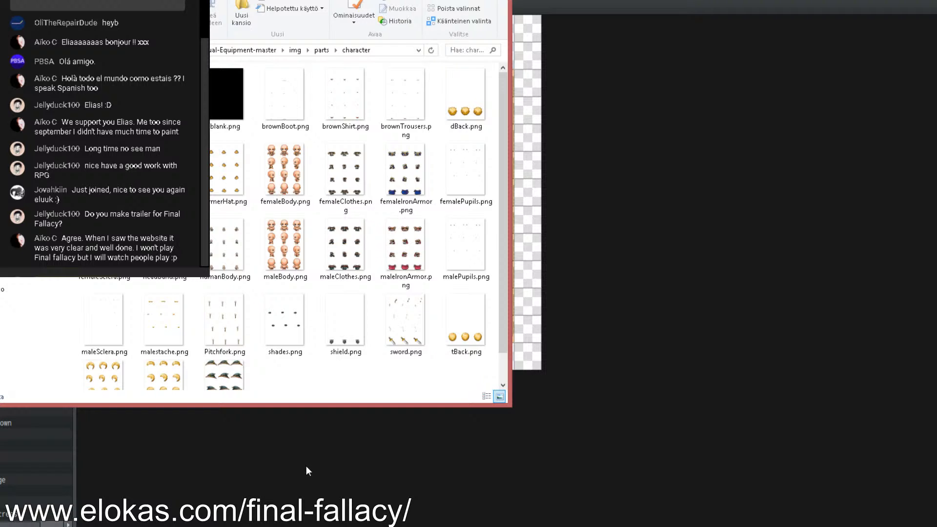
click(321, 51)
key(Return)
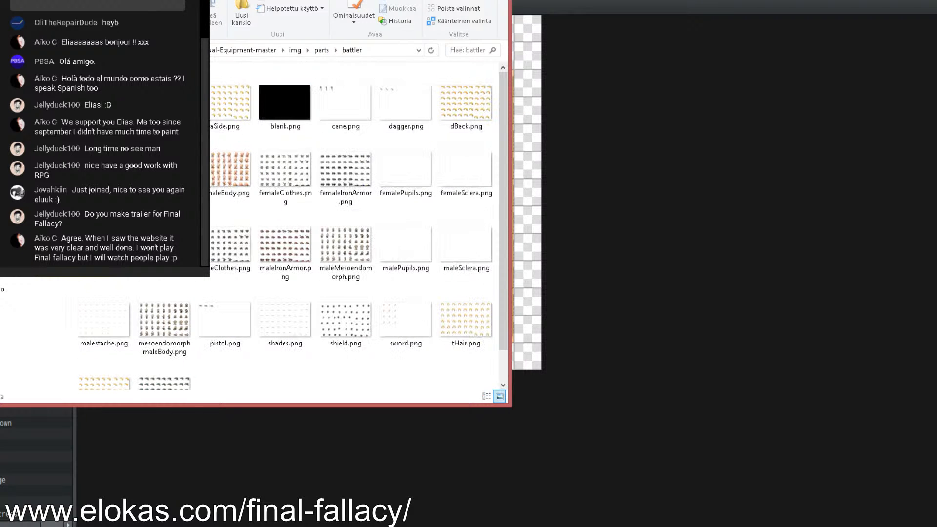
Copy the mesoendomorphmale part of the mesoendomorphmaleBody.png file name
click(158, 359)
click(159, 356)
drag(160, 351, 139, 344)
key(ctrl+c)
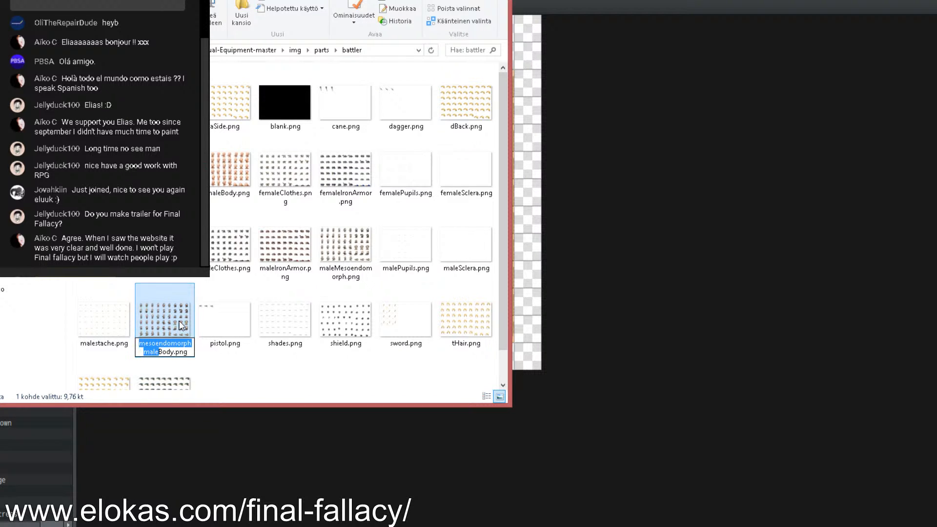
Return to paint.net and save the body sprite sheet as mesoendomorphmaleBody in PNG format, merging its layers
click(261, 526)
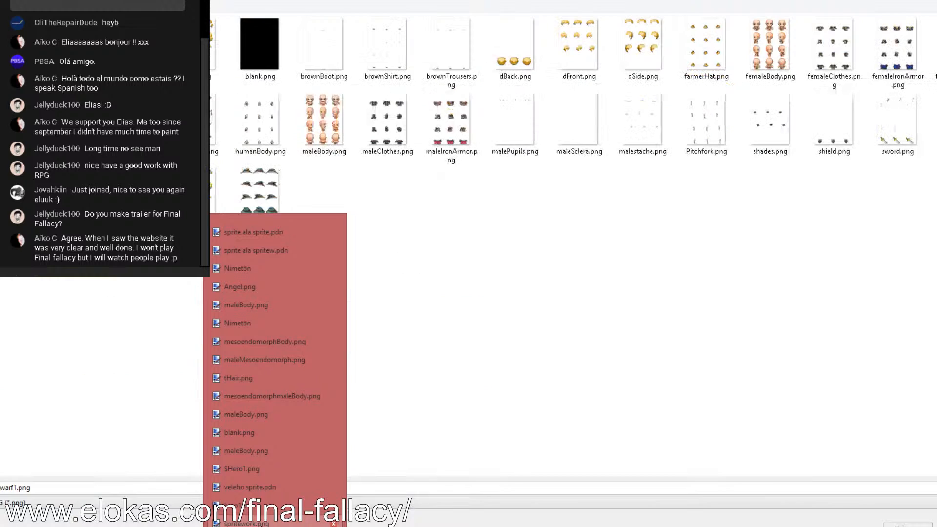
click(261, 525)
double_click(34, 486)
key(ctrl+v)
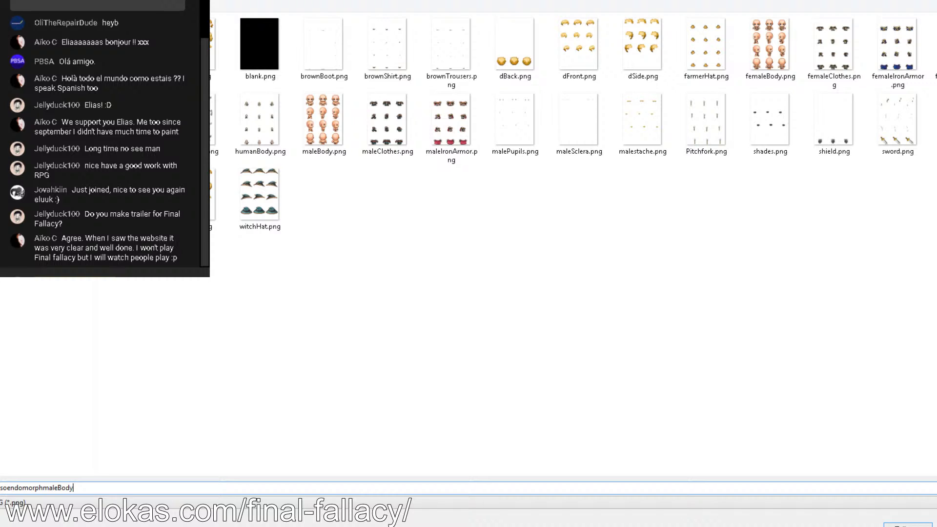
key(ctrl+a)
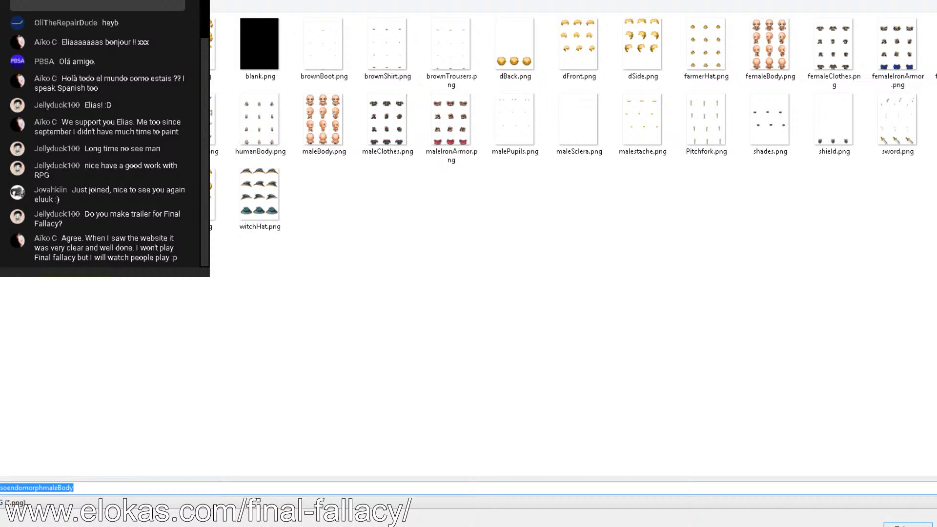
key(Return)
click(740, 413)
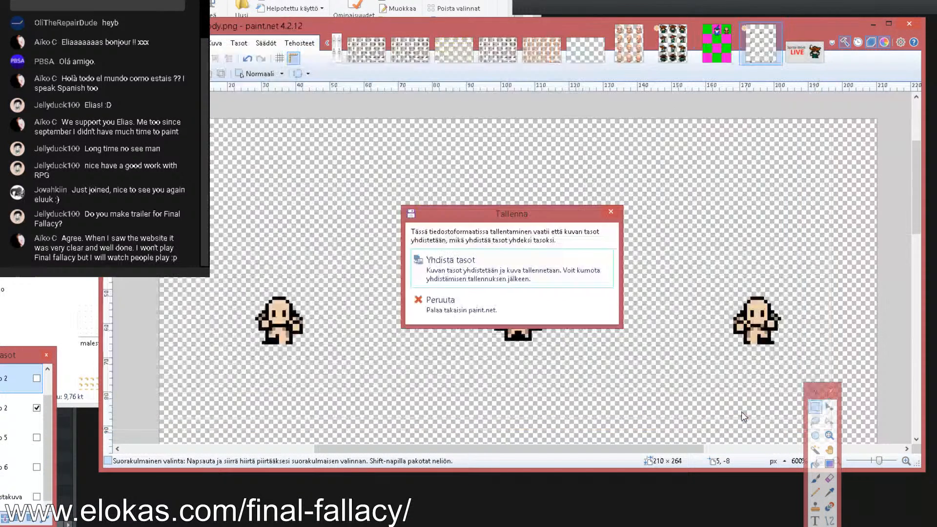
click(450, 264)
Resize the flattened body sprite sheet to 300 percent
click(216, 44)
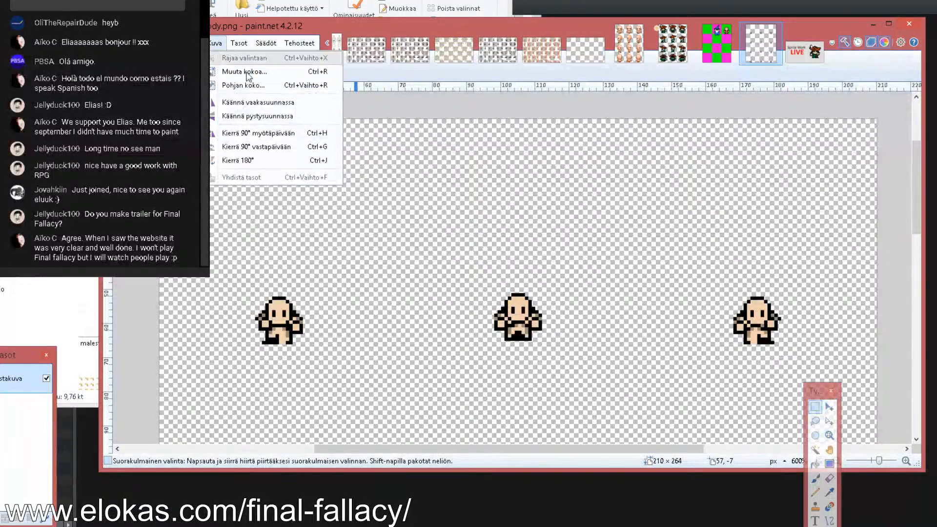
click(244, 71)
click(438, 186)
text(300)
click(532, 346)
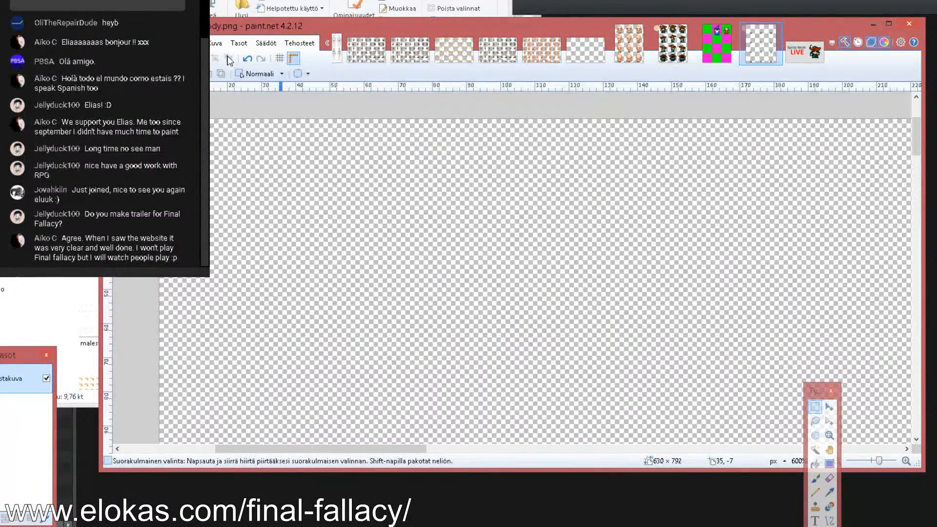
click(216, 43)
mouse_move(194, 43)
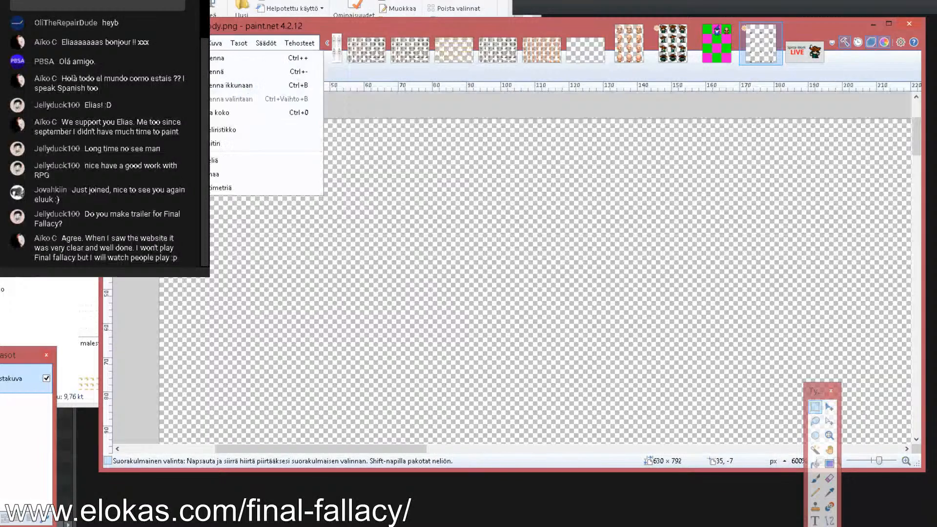
click(218, 86)
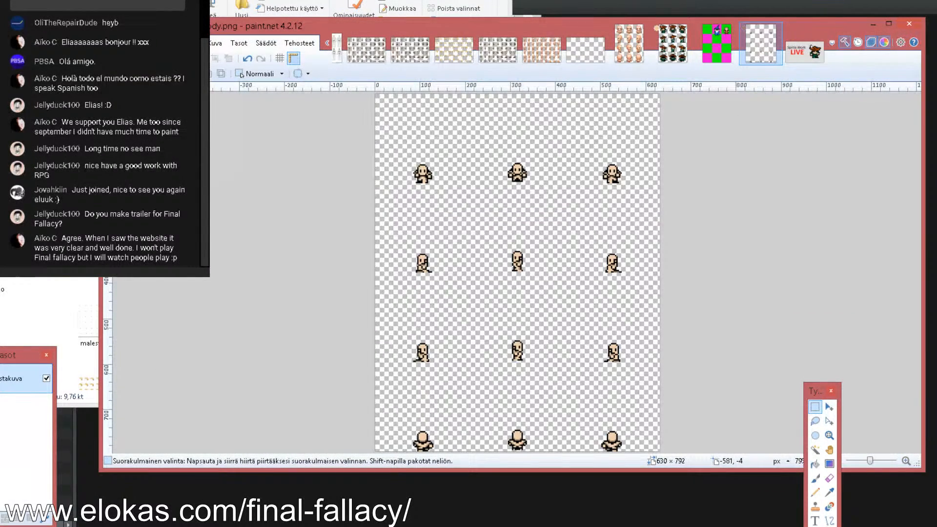
Switch to RPG Maker and check the Alvinaaa actor's note settings in the database
click(408, 500)
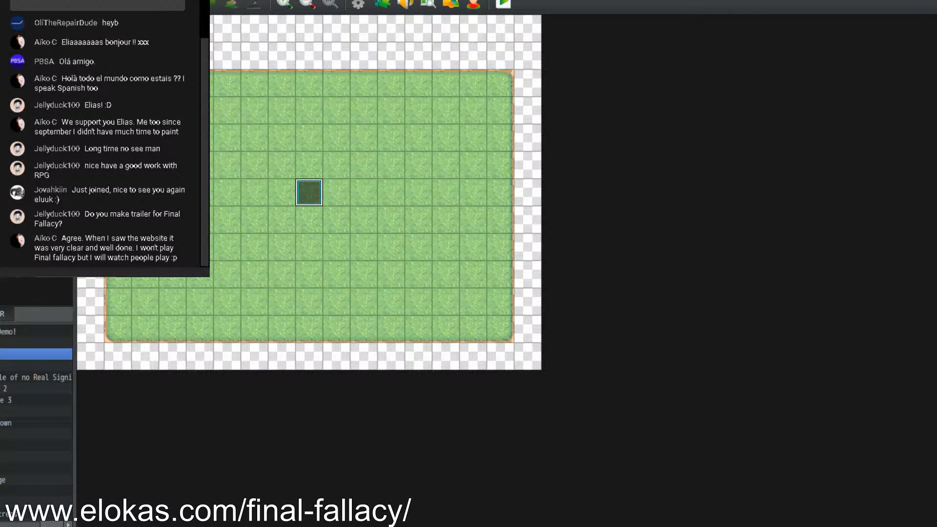
click(357, 3)
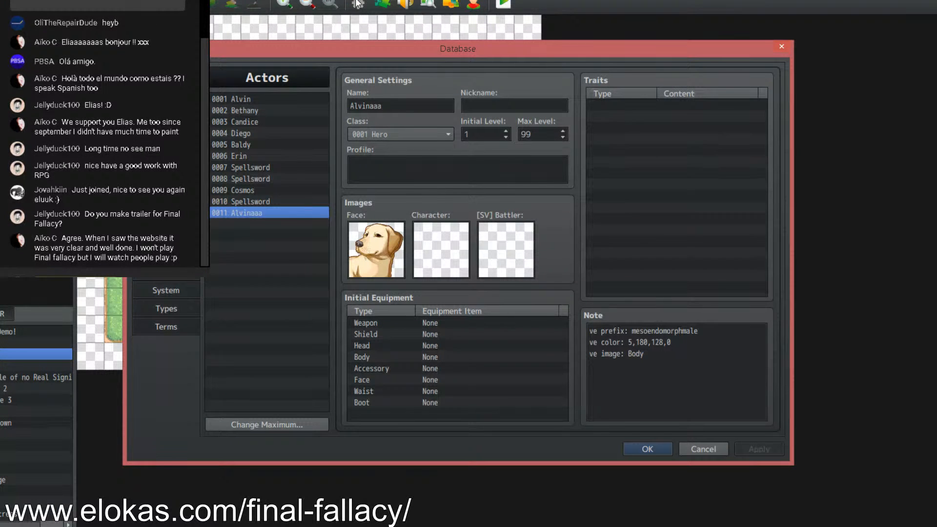
click(647, 449)
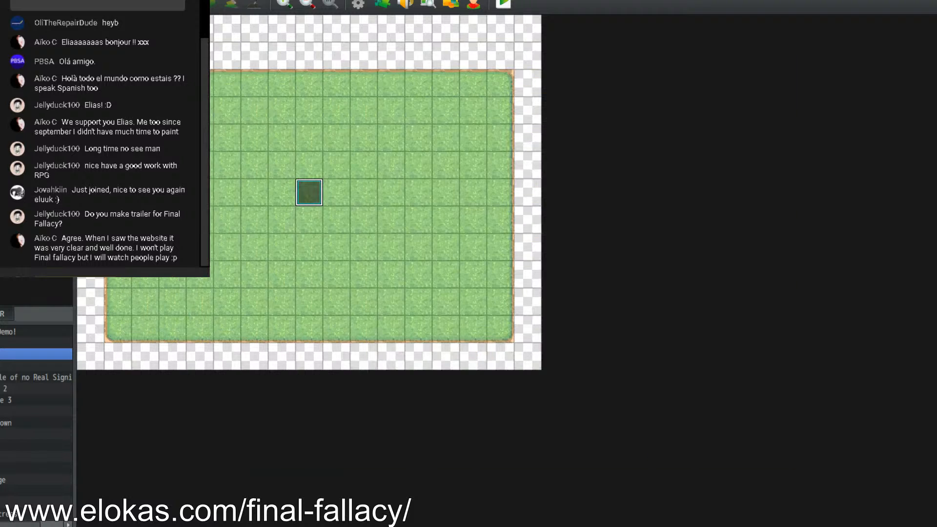
Playtest Rexal's Master Demo and start a new game
mouse_move(215, 522)
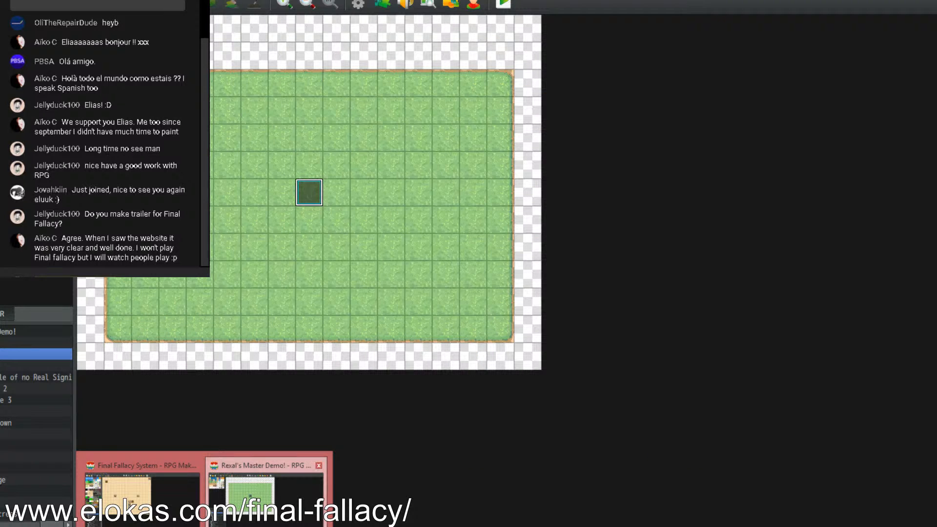
click(302, 490)
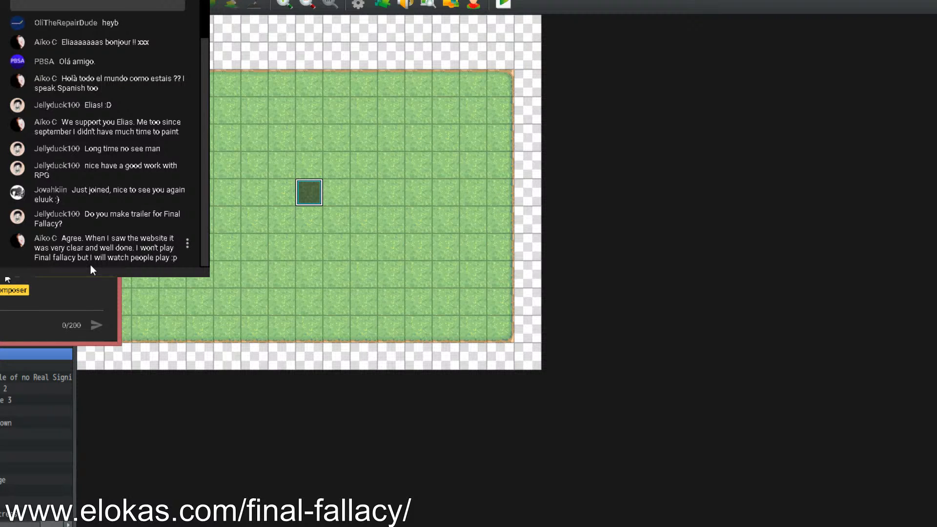
click(227, 274)
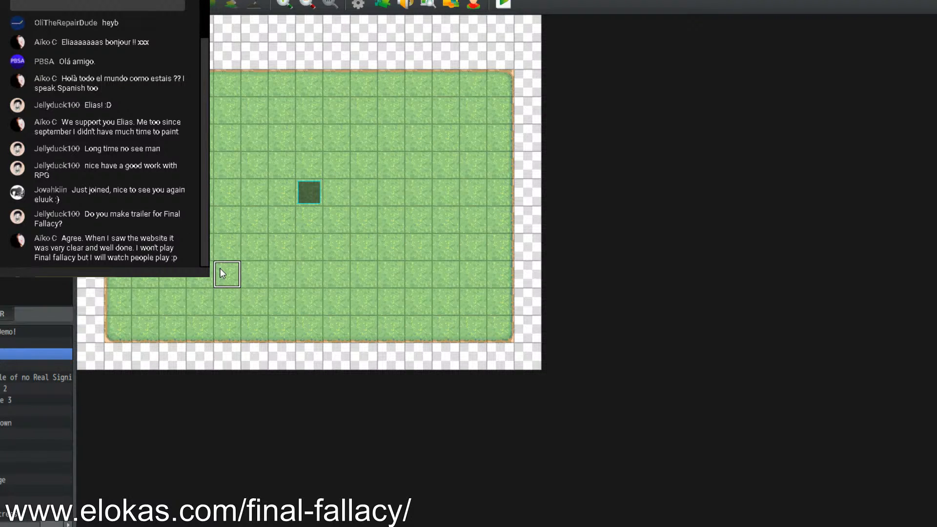
click(504, 5)
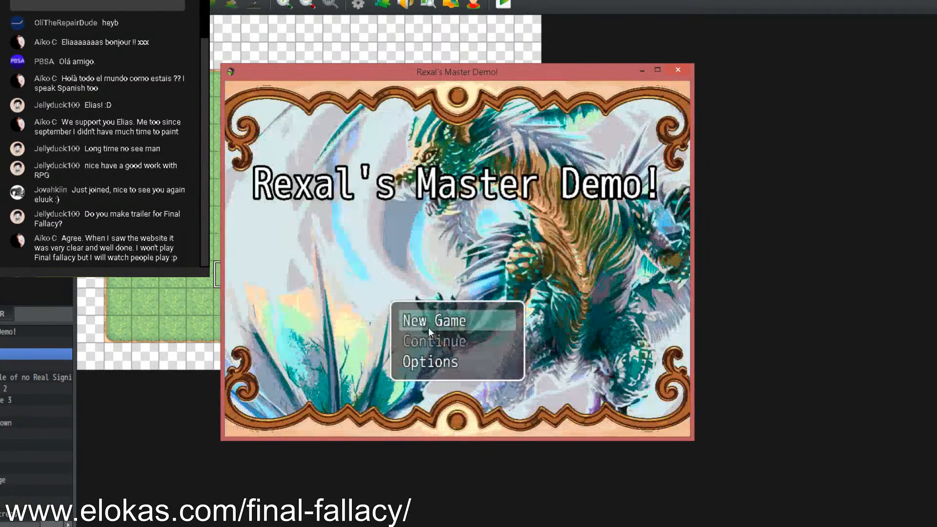
click(428, 324)
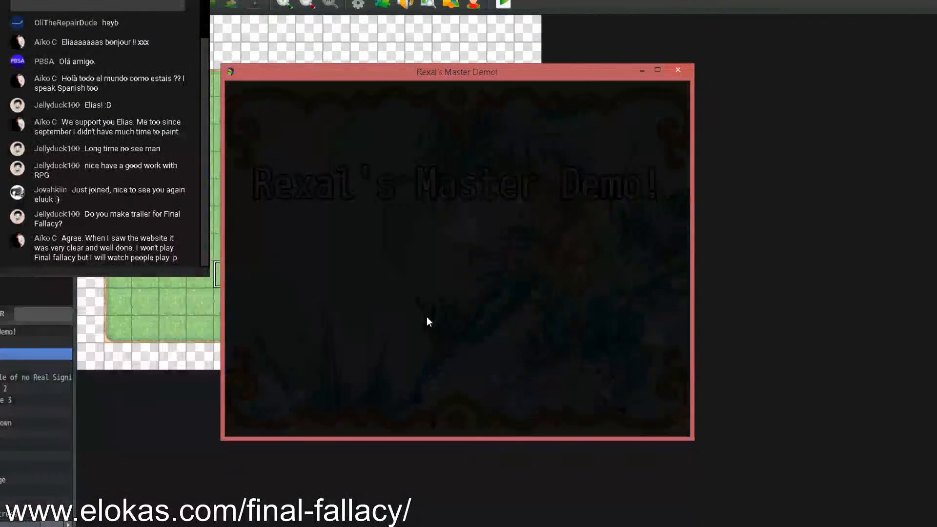
Walk the character around the grass map in all four directions to check the body sprite, and end the playtest
key(Right)
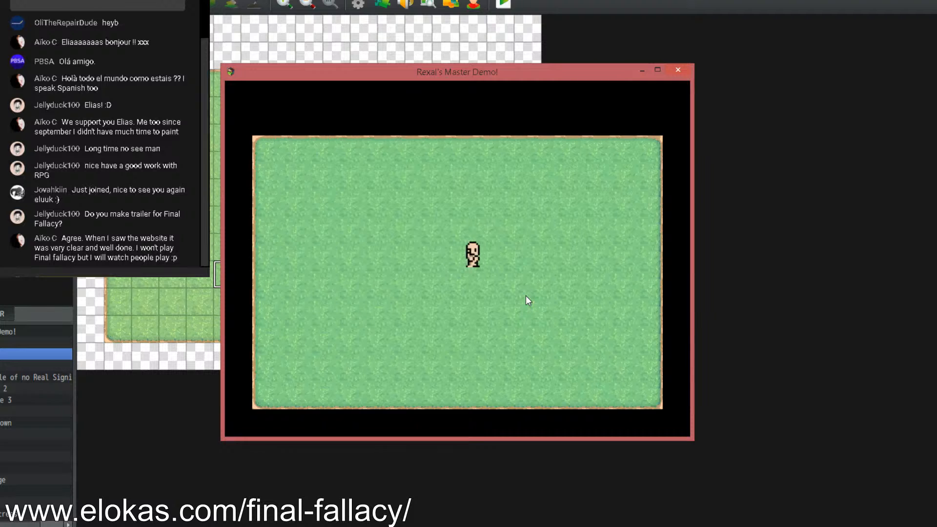
key(Down)
key(Left)
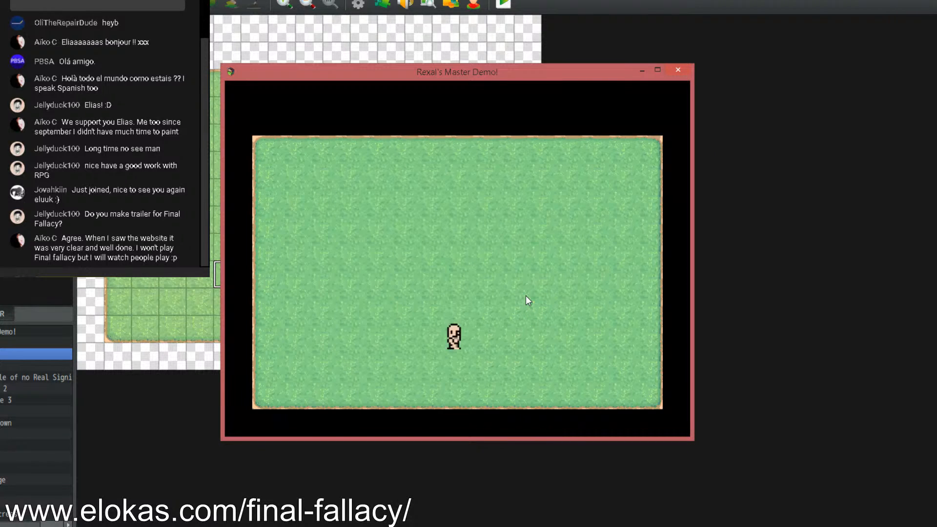
key(Up)
key(Right)
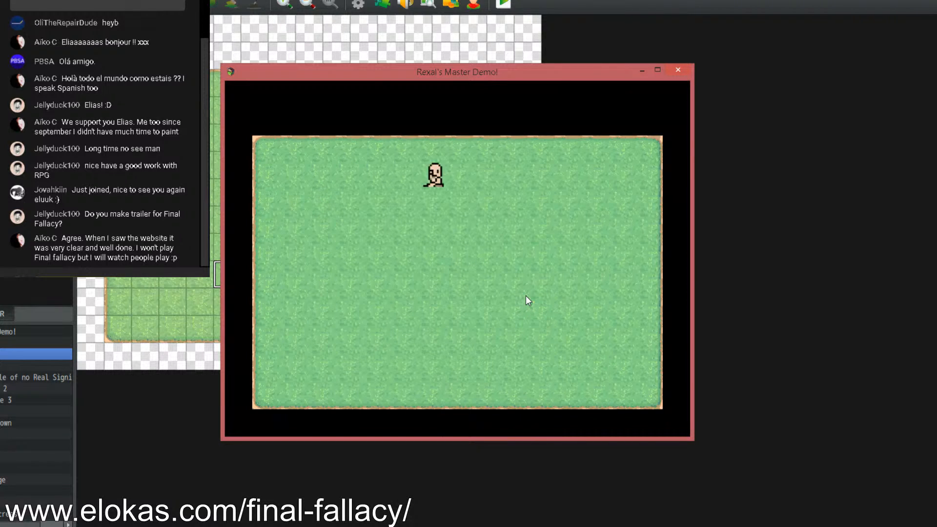
key(Down)
key(Down)
key(Left)
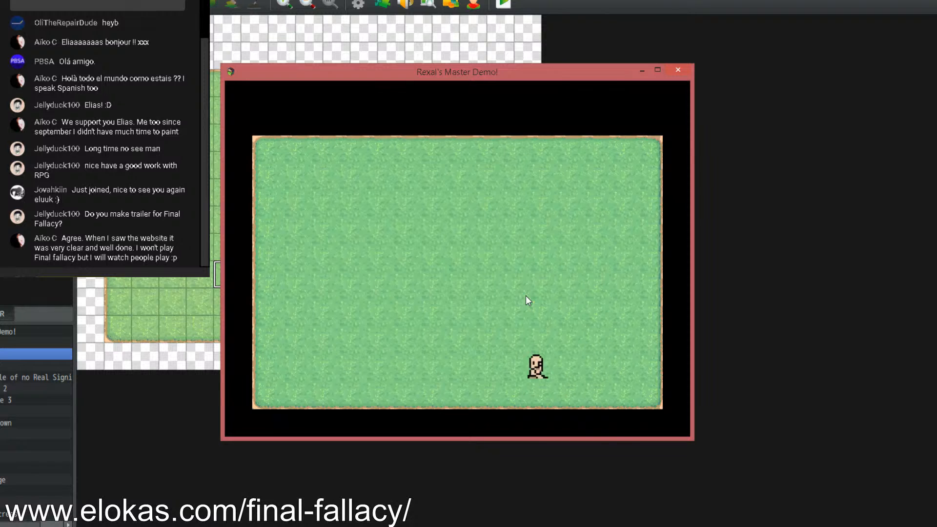
key(Up)
key(Up)
key(Right)
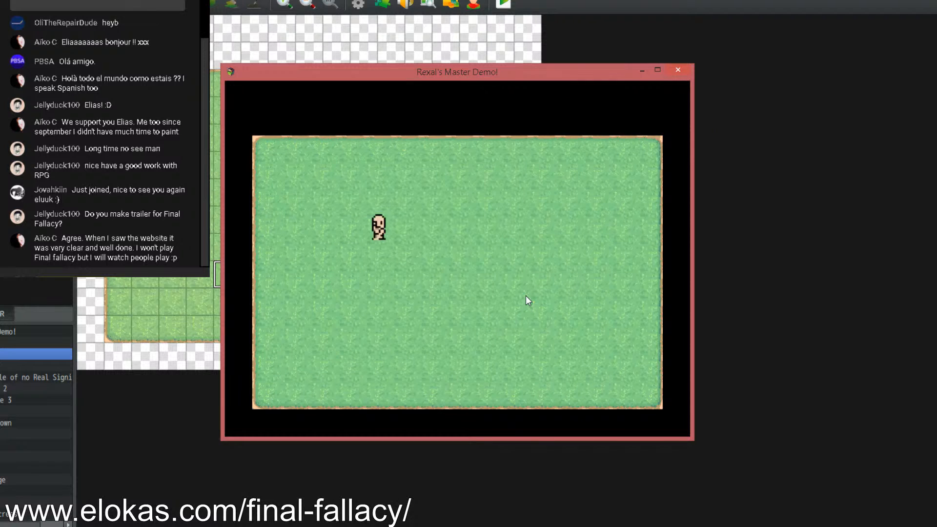
click(678, 71)
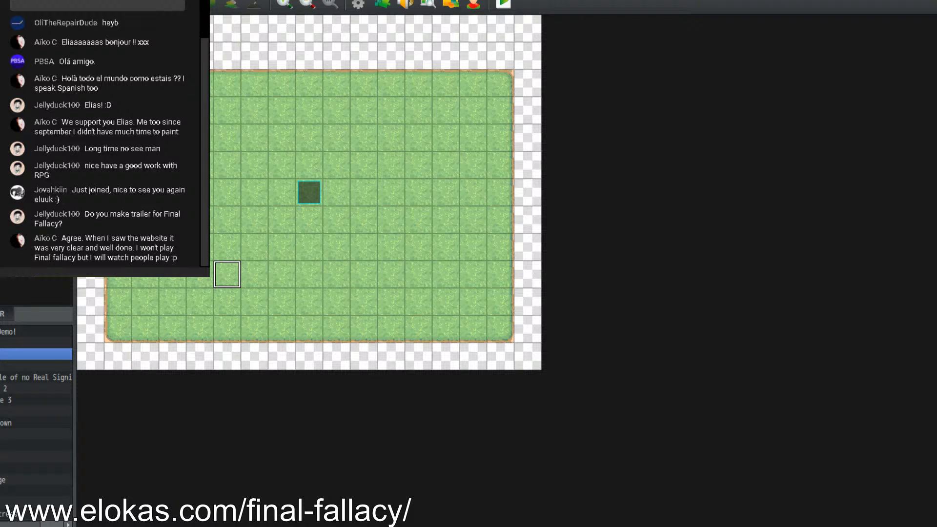
Copy the flame creature event from the house map's kitchen and paste it onto the grass map, three tiles above the dark marked tile
click(36, 343)
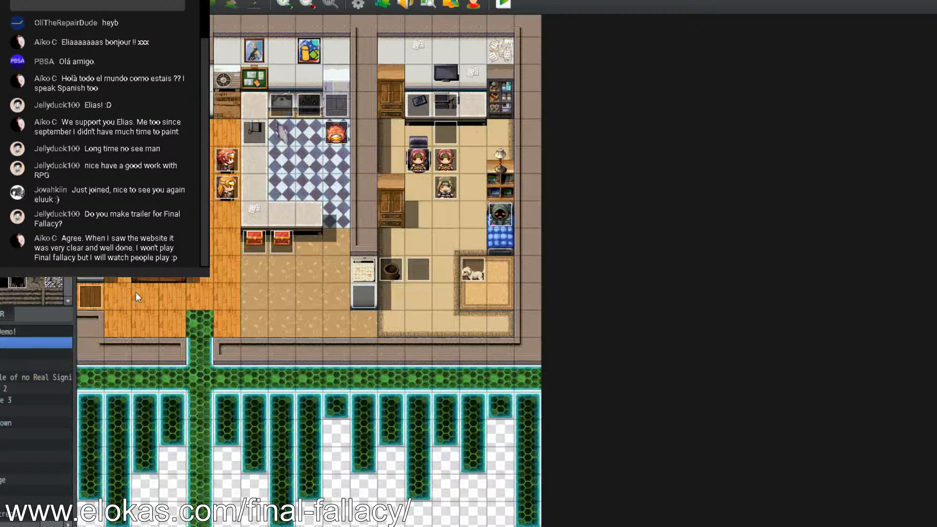
right_click(340, 130)
click(359, 174)
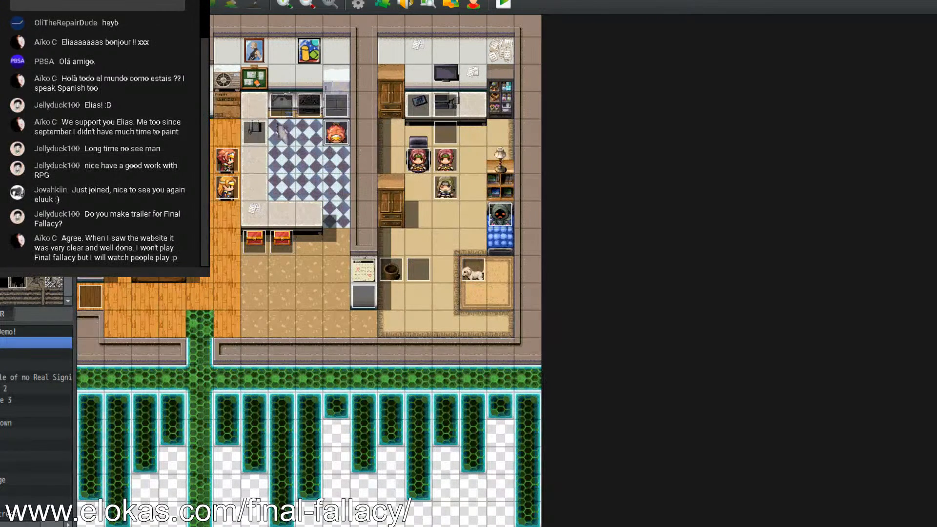
click(36, 354)
right_click(317, 117)
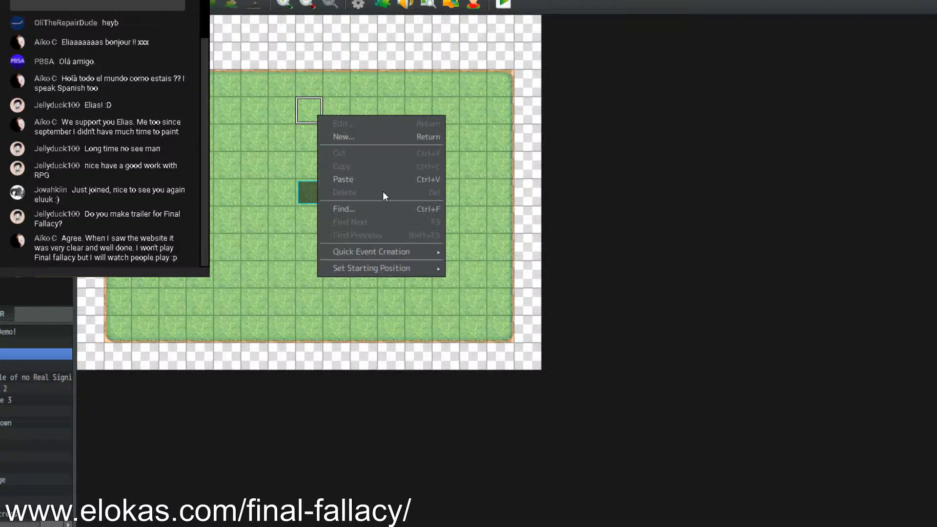
click(368, 184)
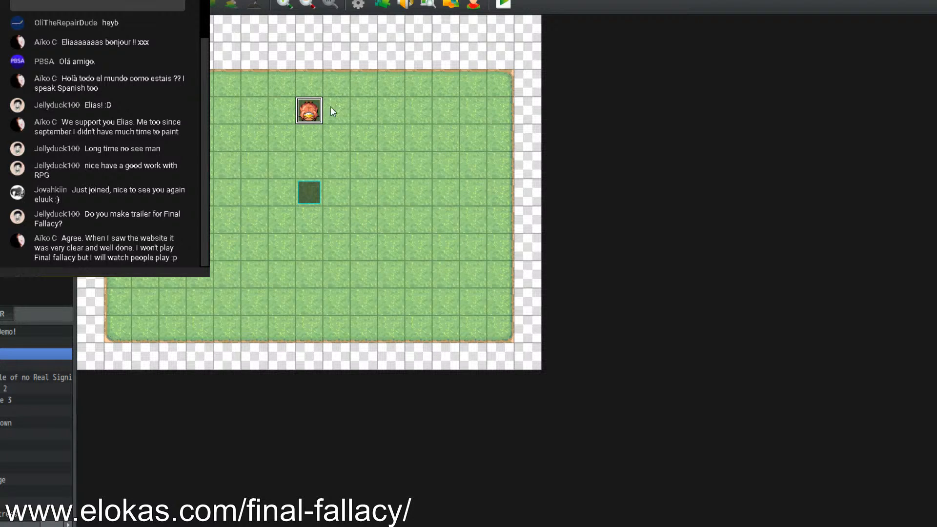
Playtest a new game again, check the body sprite in a battle, and end the playtest
click(503, 5)
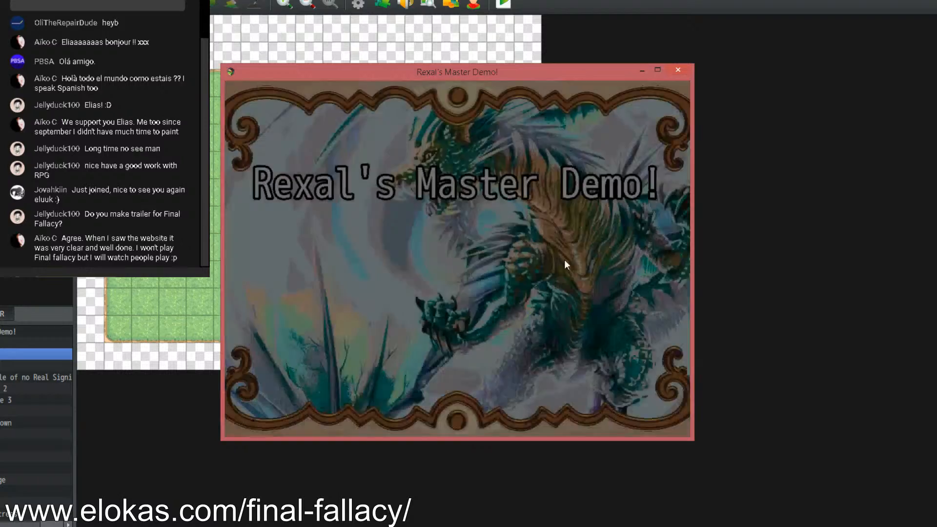
key(Return)
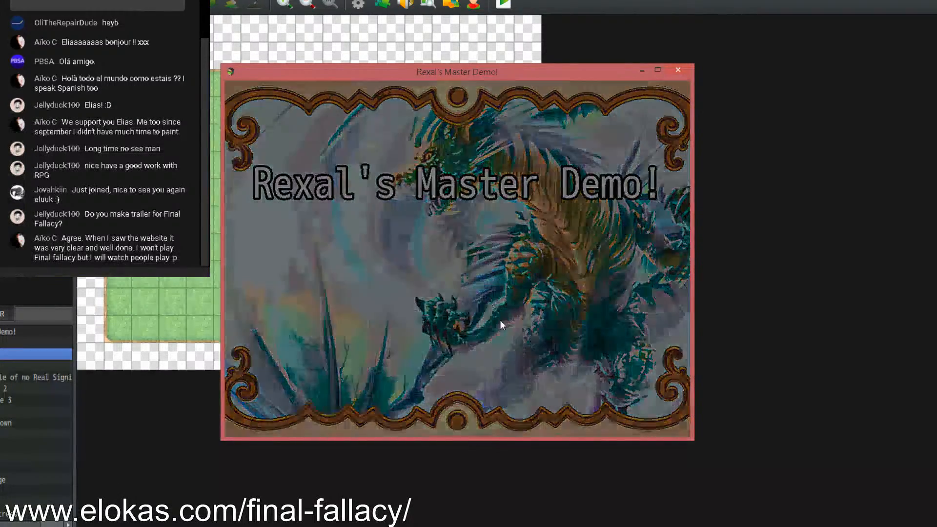
click(458, 173)
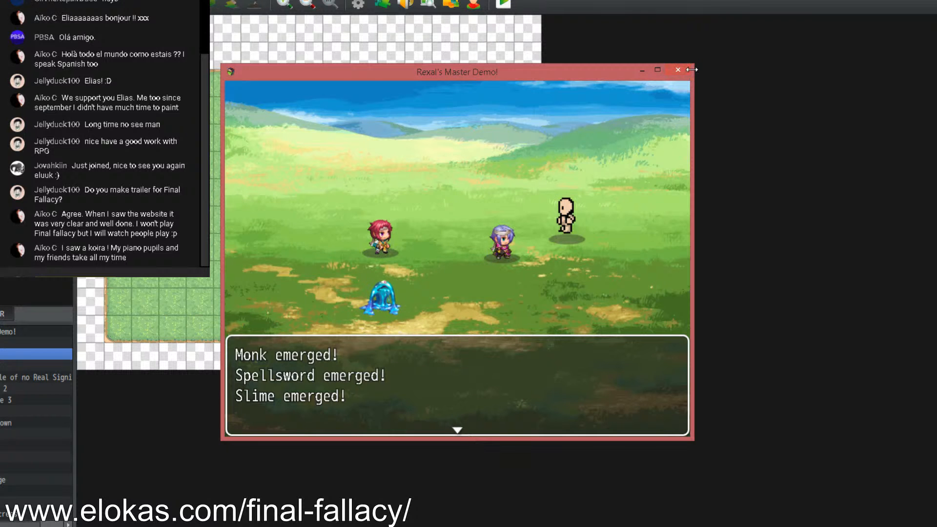
click(552, 193)
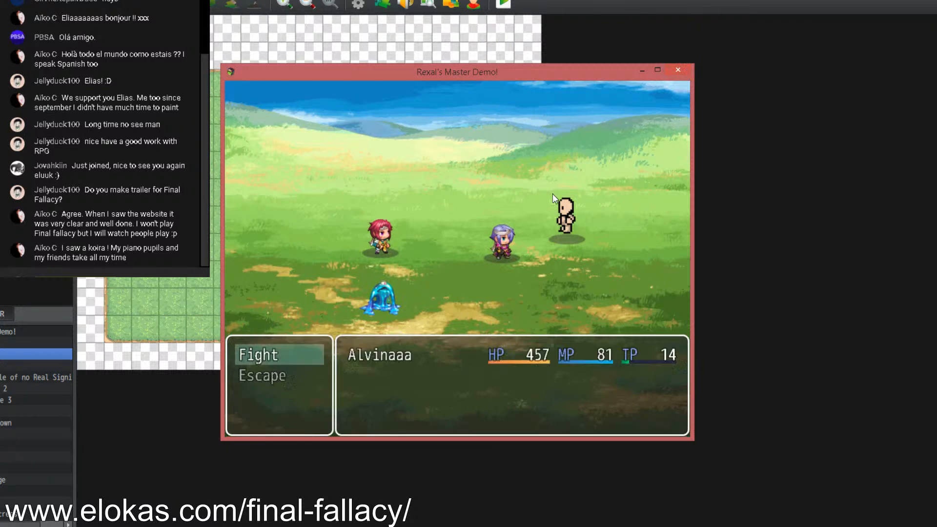
click(676, 70)
Check the Alvinaaa actor's note settings in the database and close it
mouse_move(238, 526)
click(305, 506)
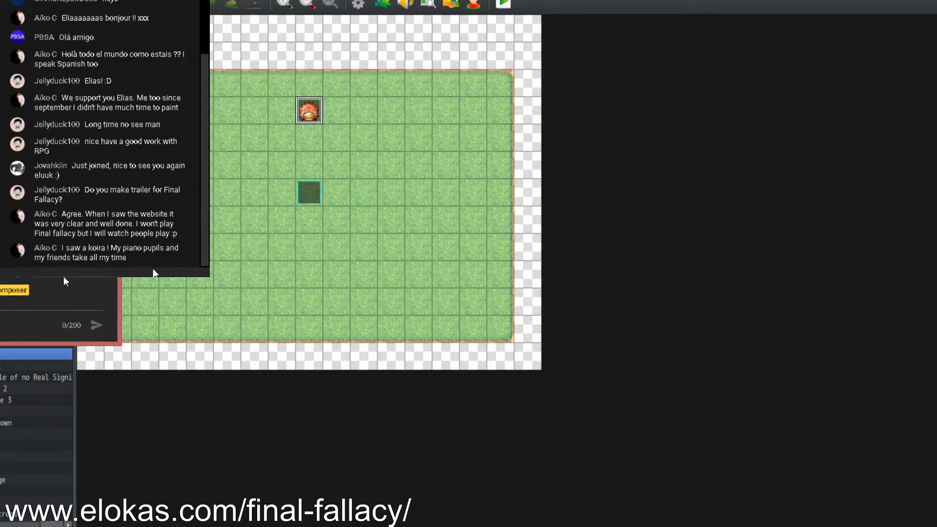
click(359, 5)
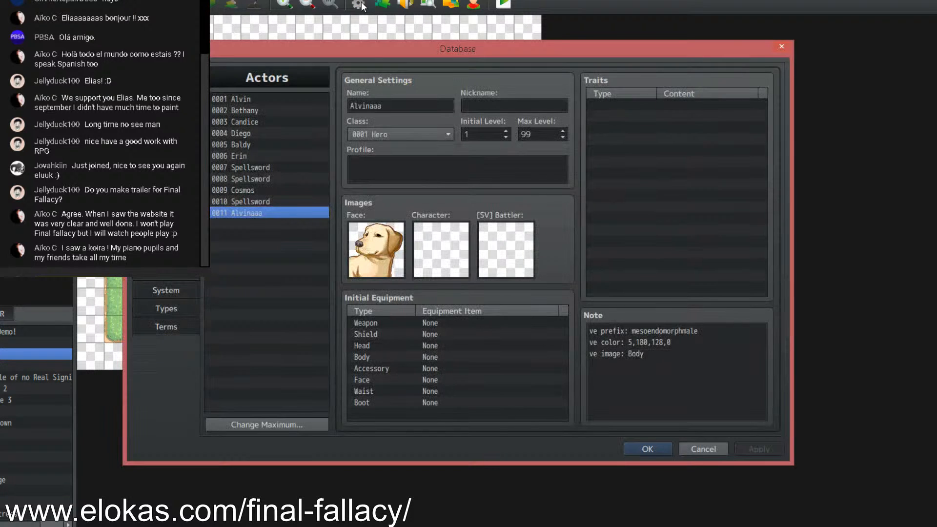
click(647, 452)
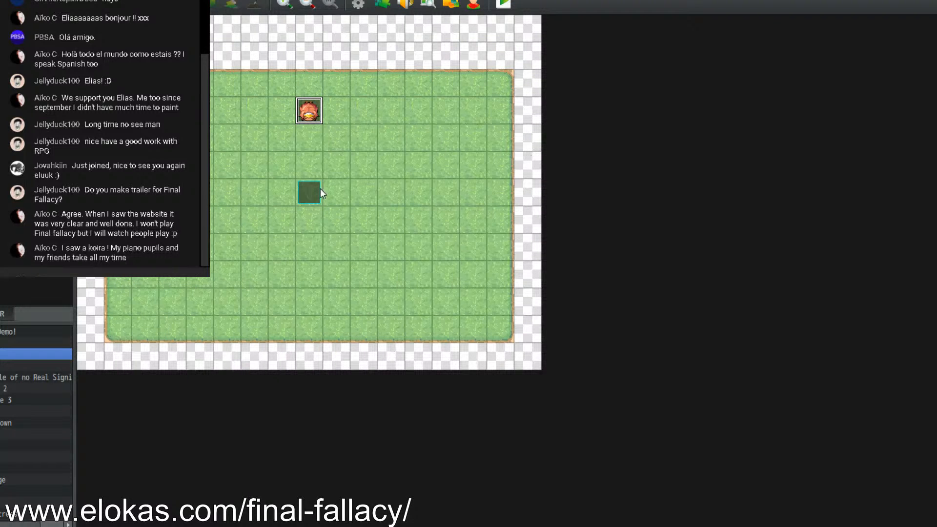
Switch to paint.net and undo the resize and flattening of the body sprite sheet
right_click(275, 526)
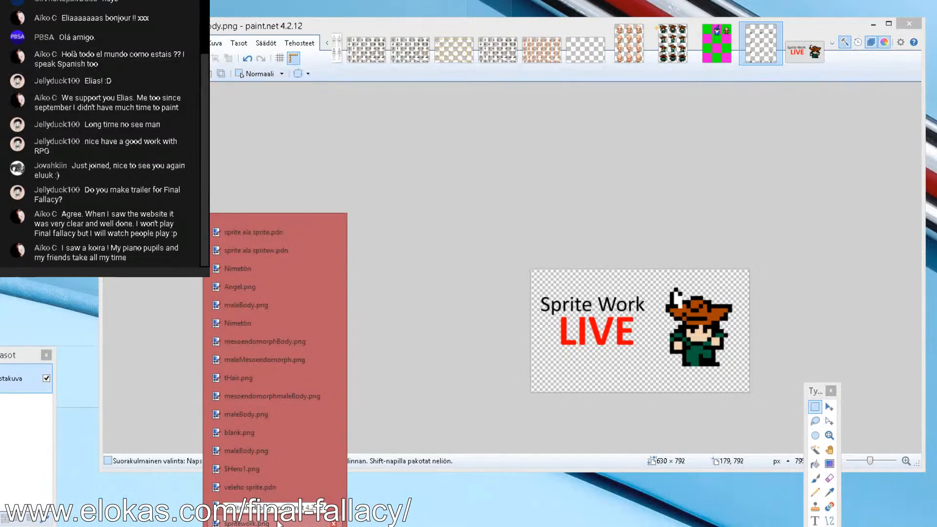
click(273, 505)
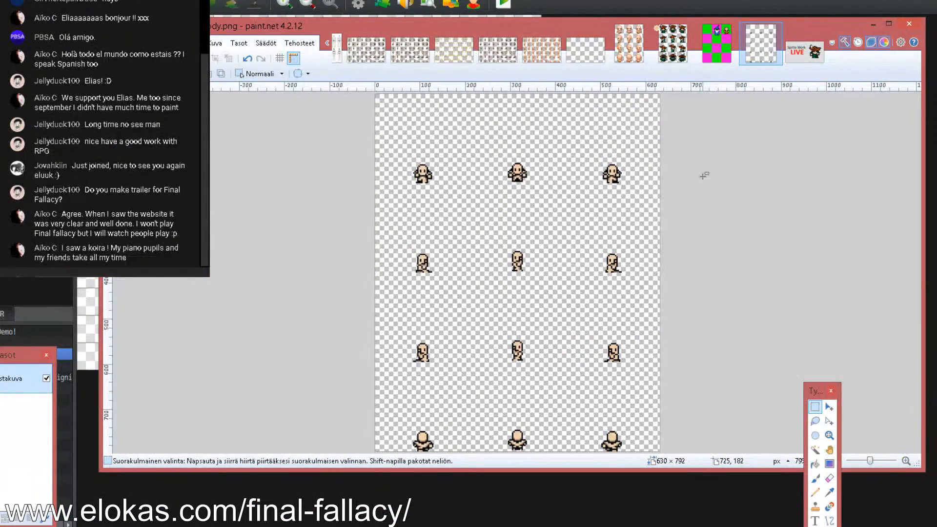
key(ctrl+z)
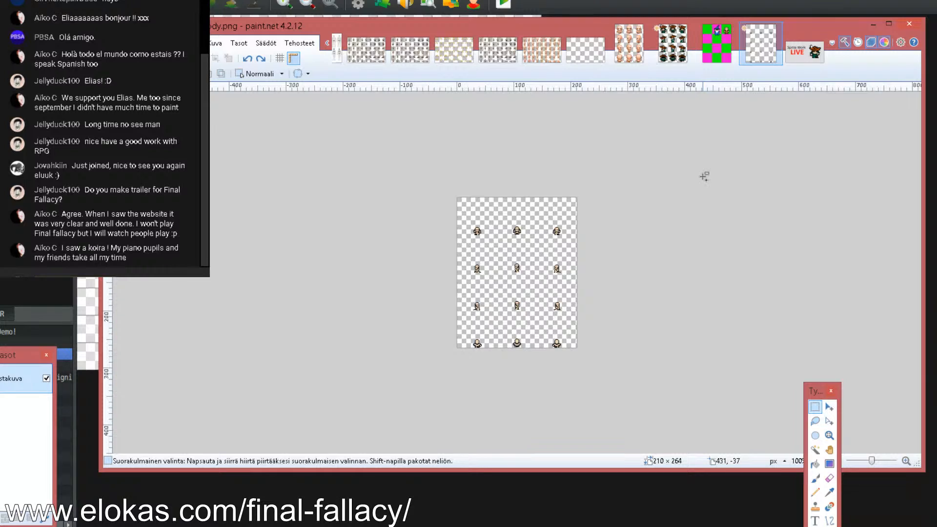
key(ctrl+z)
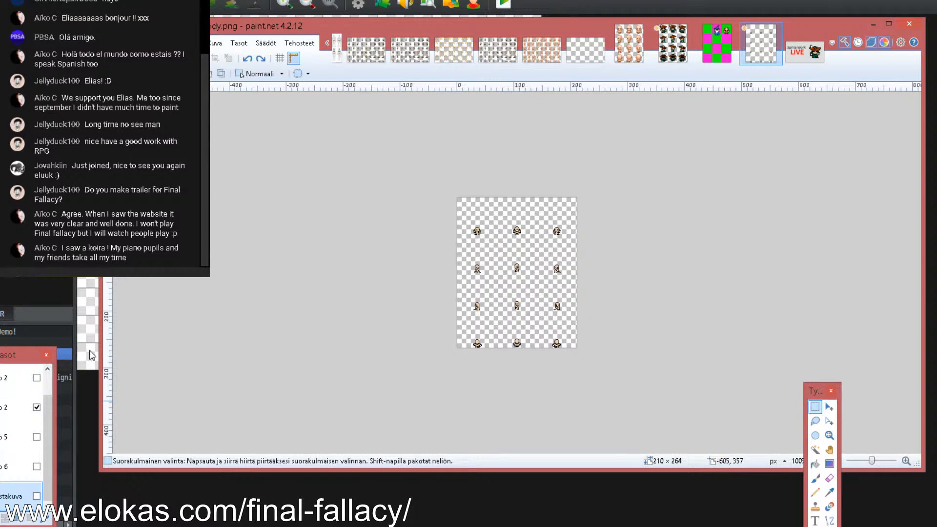
Show the green clothes layer and hide the skin layer so that only the clothes remain on the sprite sheet
key(ctrl+plus)
key(ctrl+plus)
key(ctrl+plus)
key(ctrl+plus)
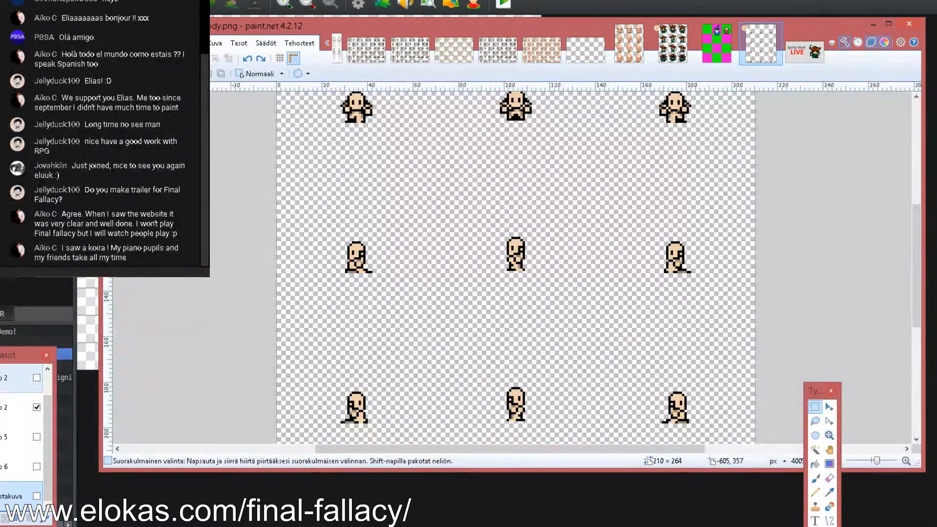
scroll(50, 415, up, 1)
click(36, 407)
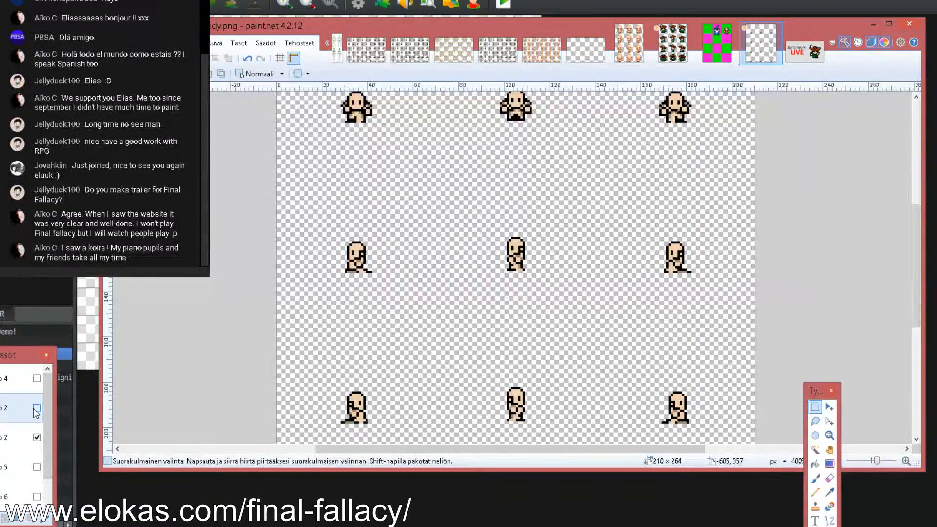
scroll(186, 393, up, 3)
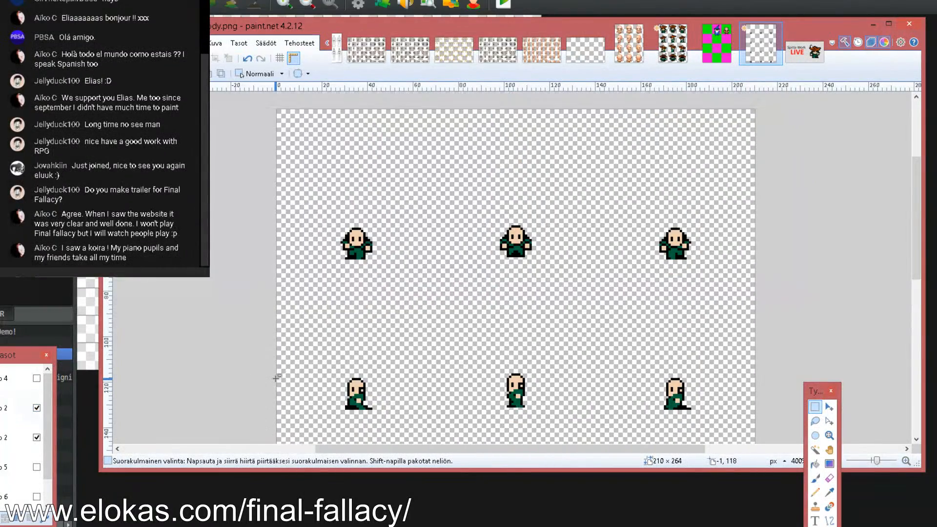
click(37, 437)
scroll(536, 278, down, 5)
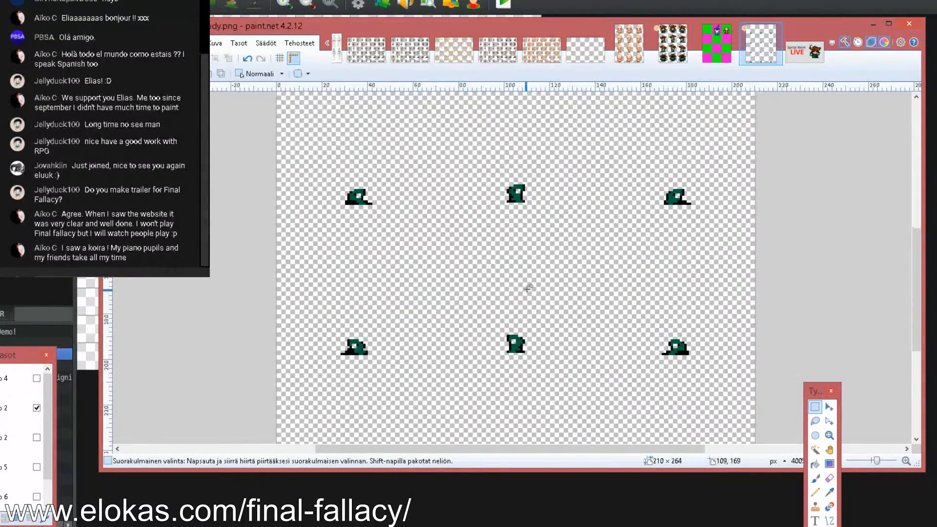
scroll(426, 289, up, 2)
scroll(380, 286, up, 3)
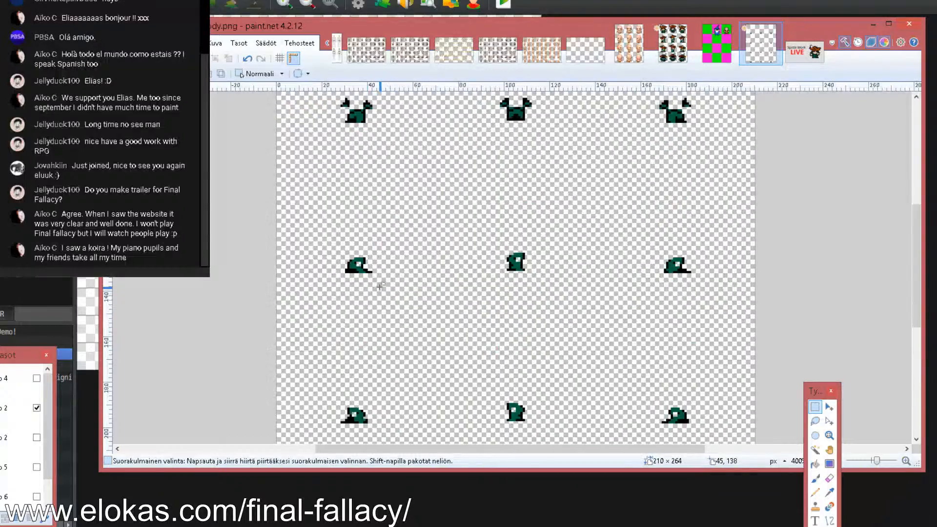
scroll(379, 287, up, 4)
scroll(379, 286, down, 3)
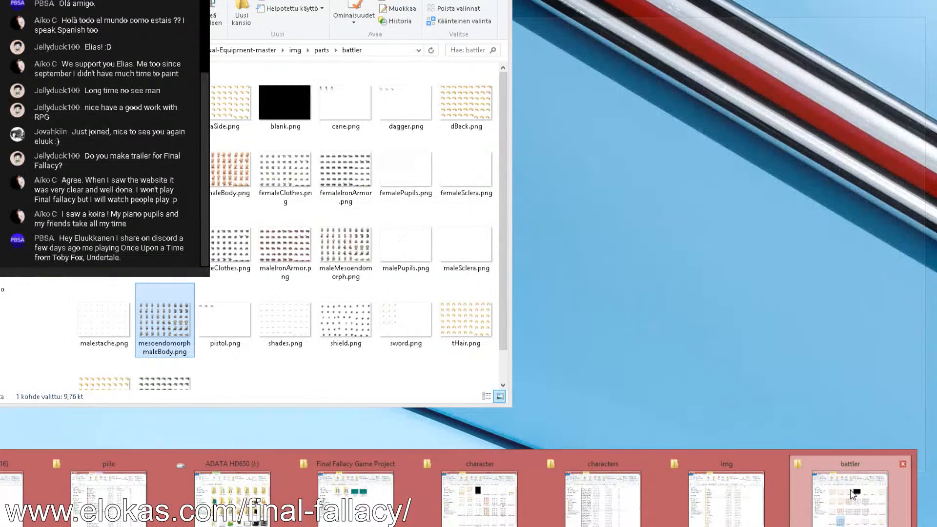
In the parts' character folder, copy the mesoendomorphmale part of the mesoendomorphmaleBody.png file name and return to paint.net
click(850, 490)
click(321, 49)
double_click(196, 98)
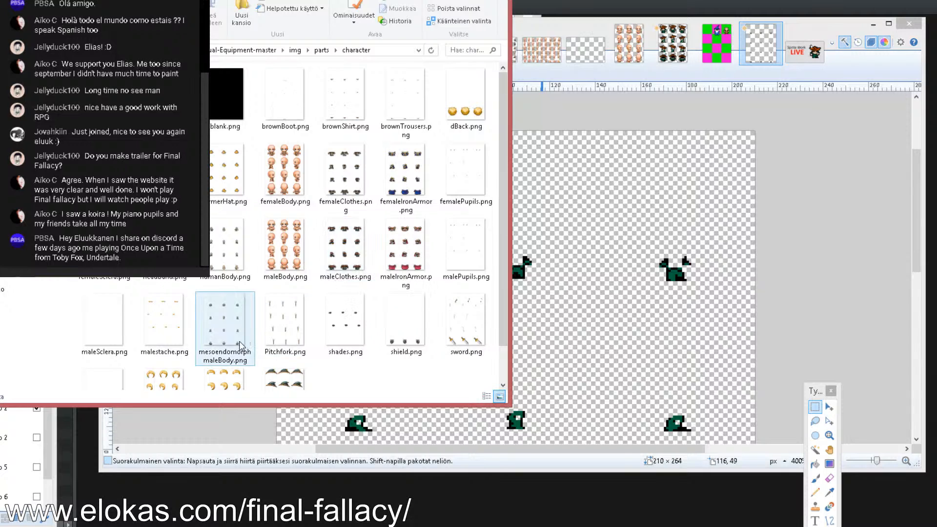
click(213, 359)
click(219, 364)
drag(219, 360, 201, 355)
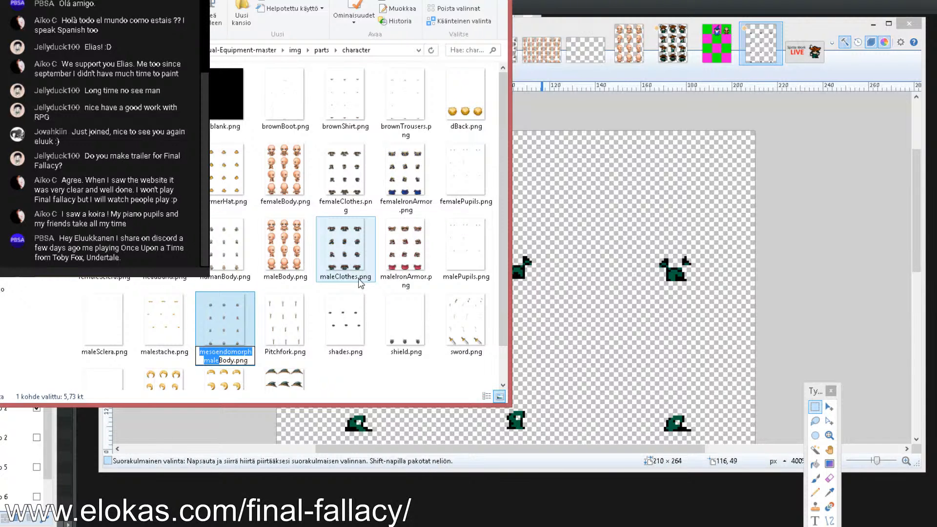
click(841, 177)
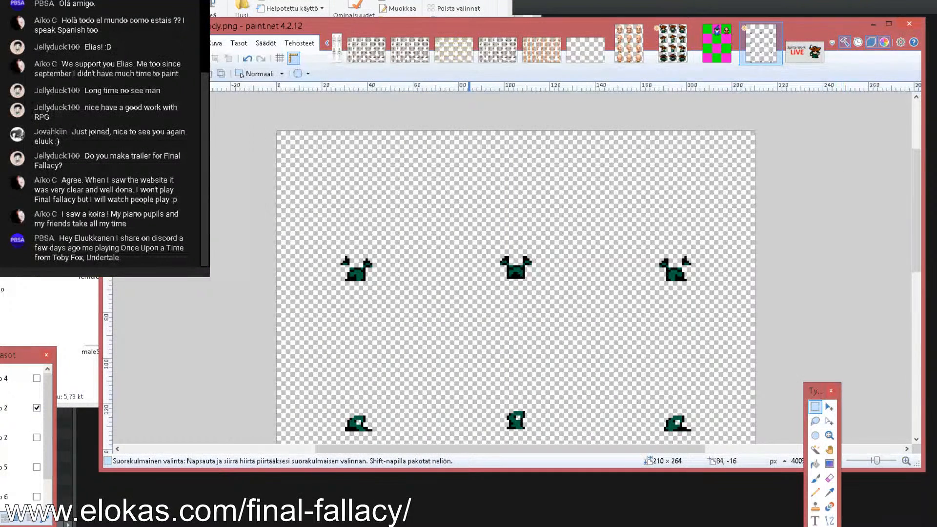
Save the clothes-only sprite sheet as a PNG file named mesoendomorphmaleClothes and flatten its layers
click(120, 43)
click(168, 129)
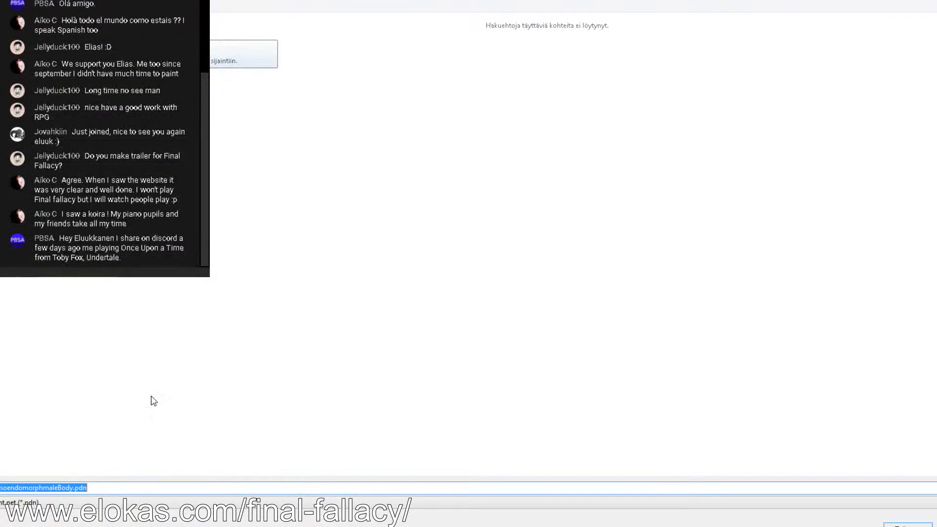
click(42, 506)
click(19, 422)
click(57, 488)
drag(87, 488, 58, 488)
key(BackSpace)
text(Clothes)
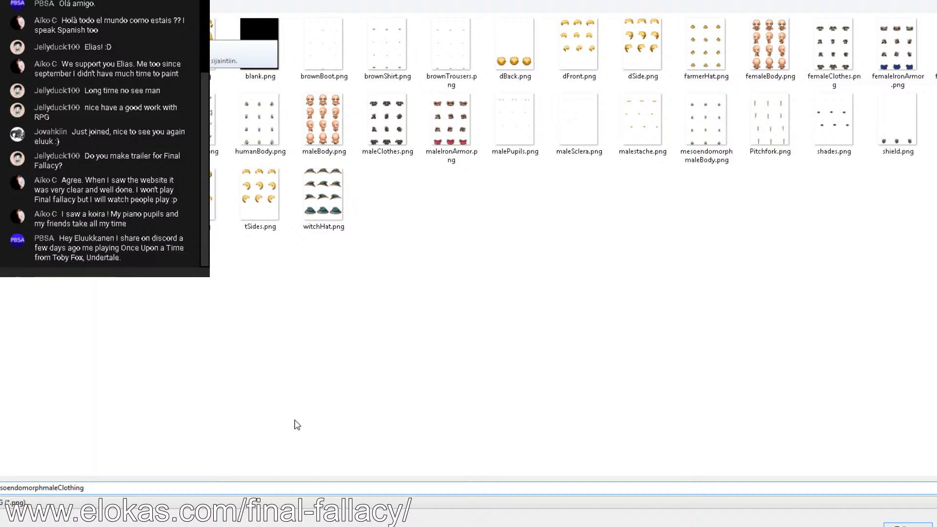
key(ctrl+a)
key(Return)
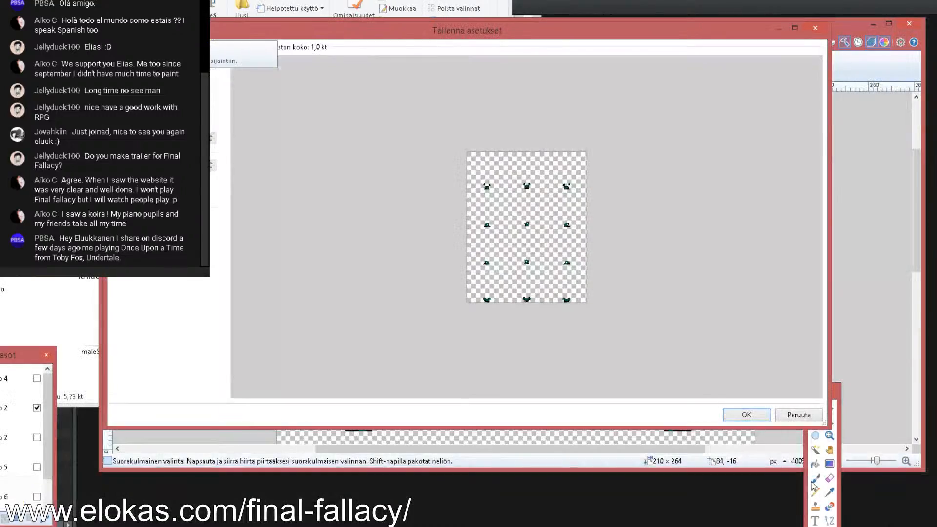
click(747, 415)
click(488, 271)
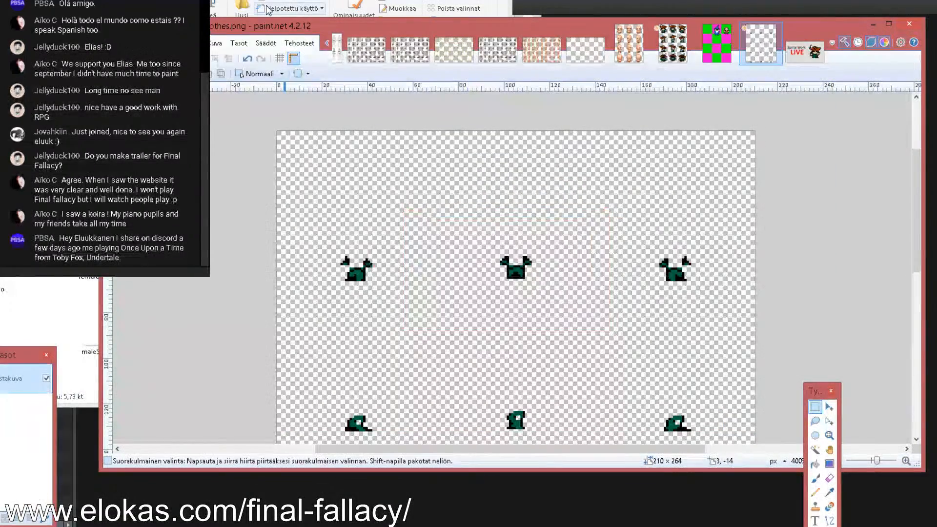
Resize the flattened clothes sprite sheet to 300 percent and check all its sprite rows
click(215, 43)
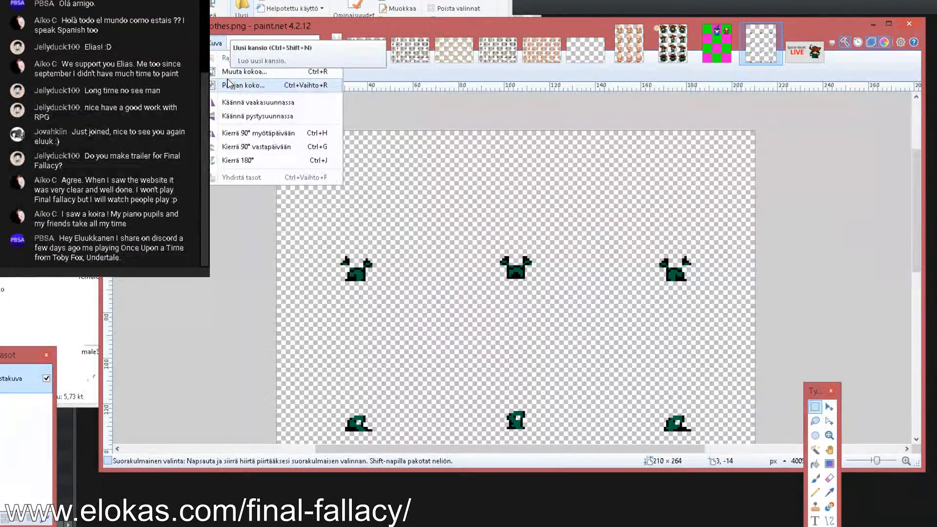
click(249, 82)
click(441, 185)
text(300)
click(530, 344)
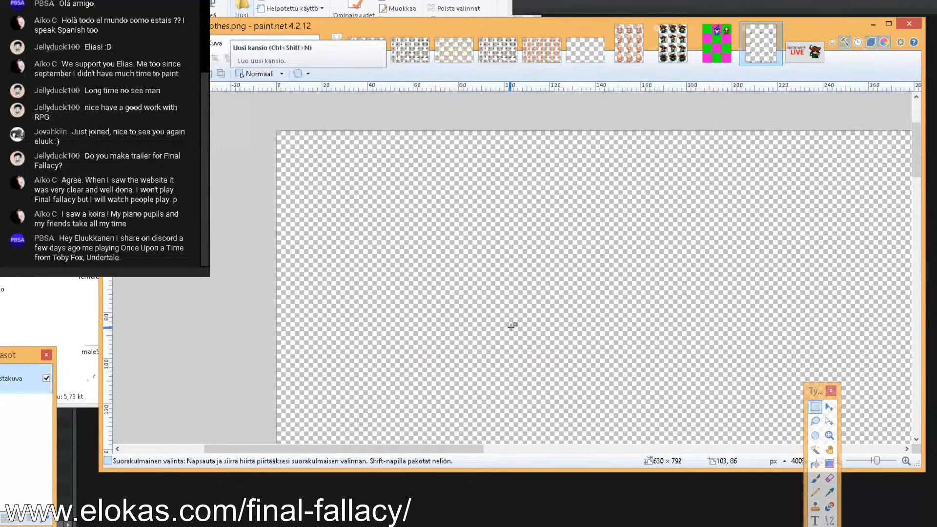
click(195, 43)
click(226, 115)
scroll(425, 247, down, 4)
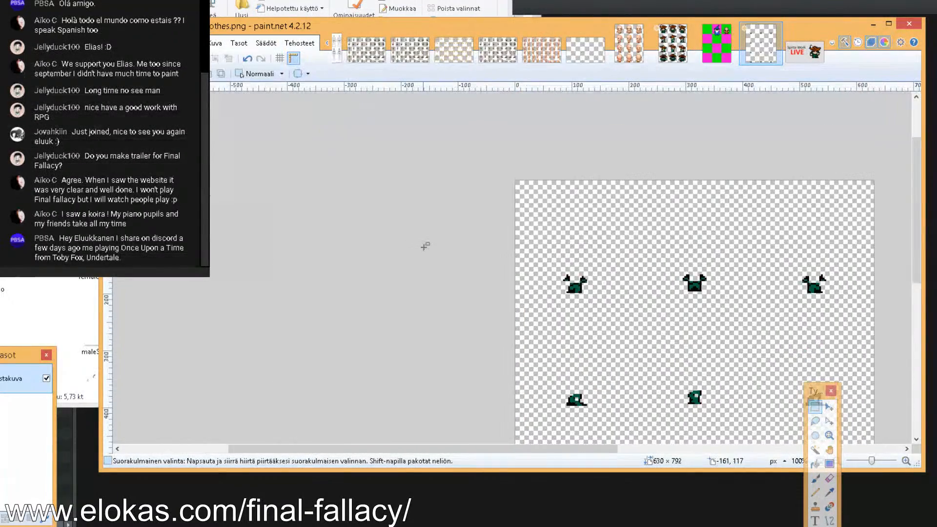
scroll(443, 278, up, 3)
drag(454, 448, 553, 448)
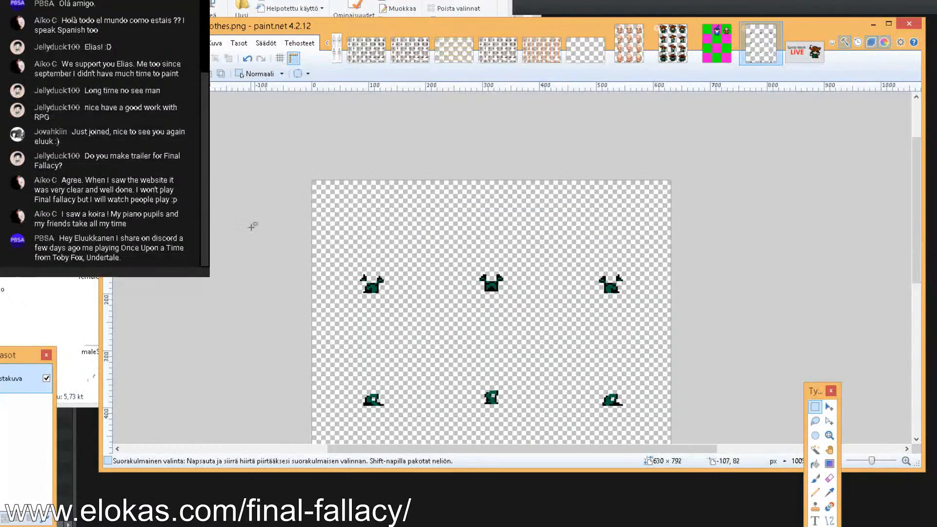
scroll(279, 234, down, 4)
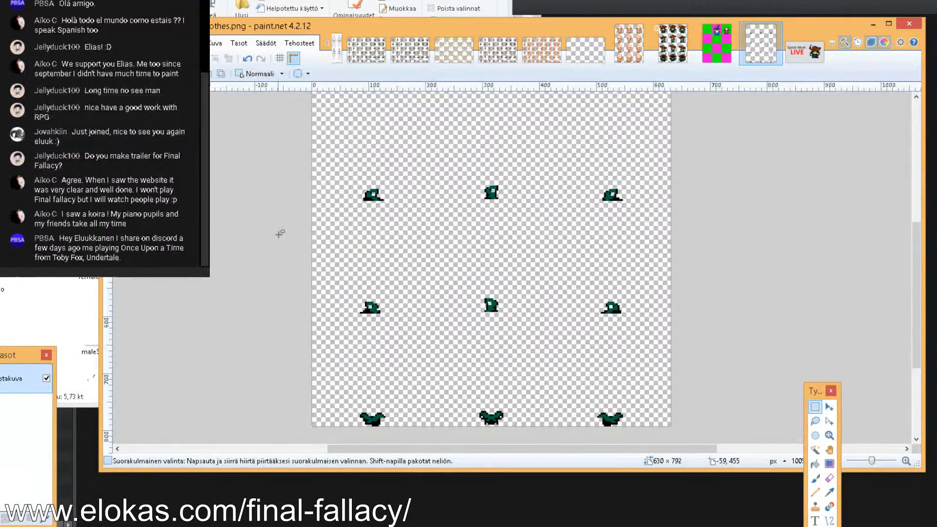
scroll(280, 235, up, 4)
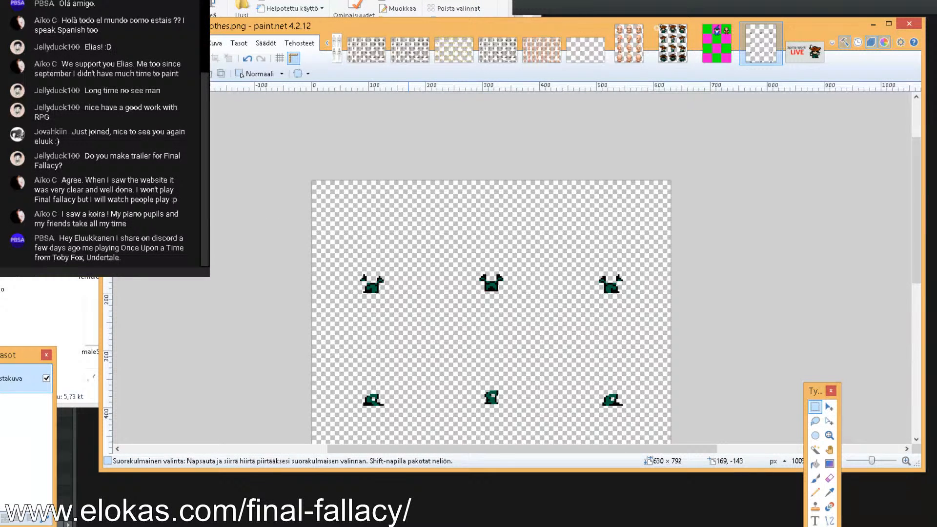
Switch to RPG Maker and set the Alvinaaa actor's initial Body equipment to Clothes in the database
key(alt+Tab)
click(361, 4)
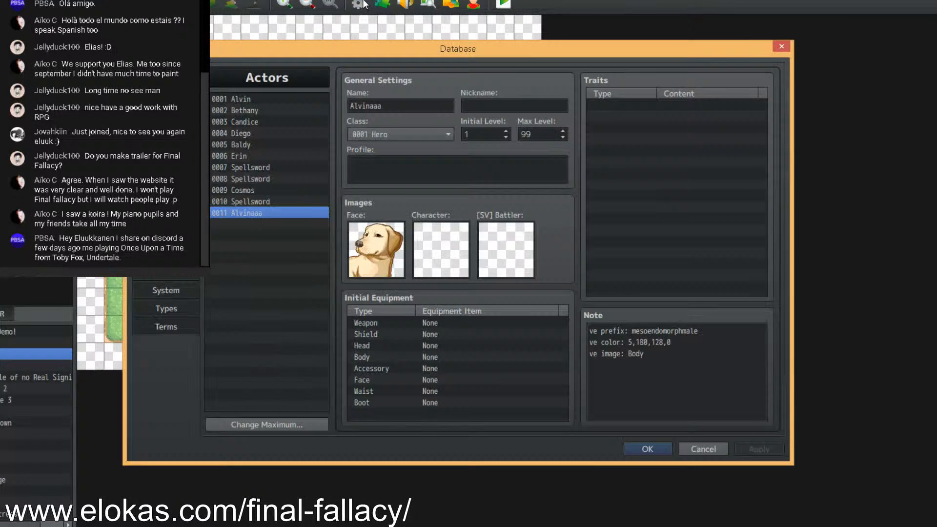
double_click(439, 359)
click(439, 360)
click(427, 386)
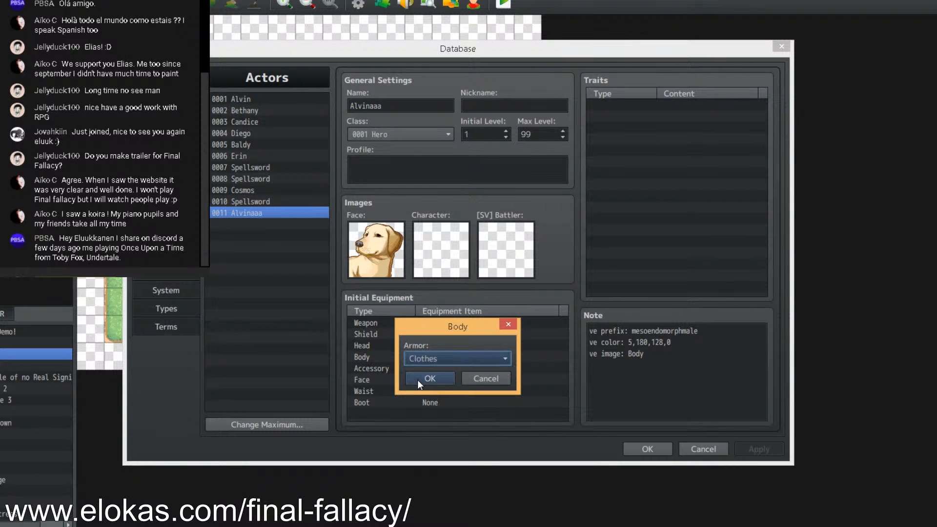
key(Return)
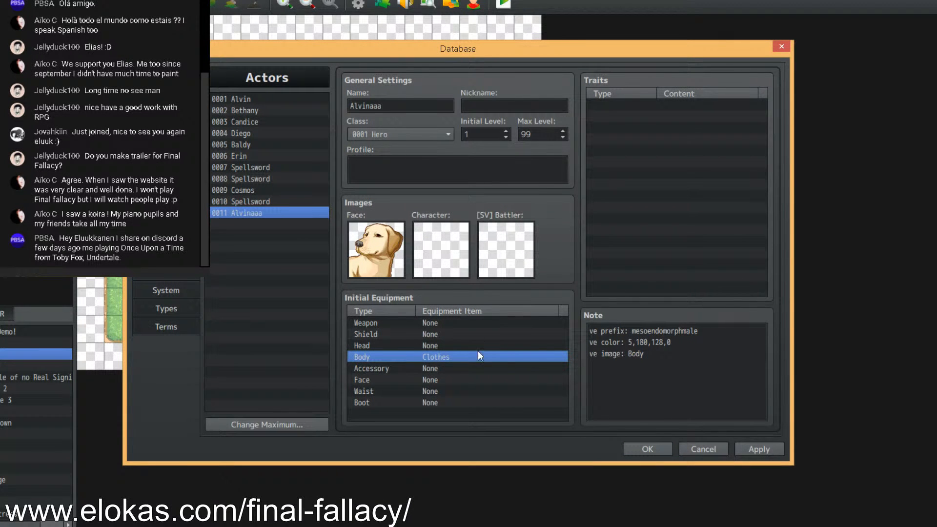
click(647, 449)
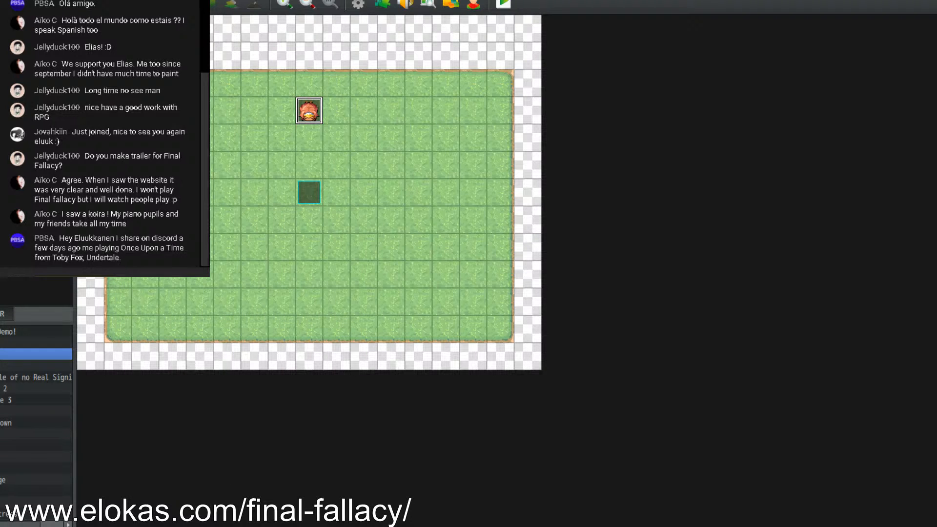
Start a playtest with a new game and walk the character around the map to check the clothes
click(507, 7)
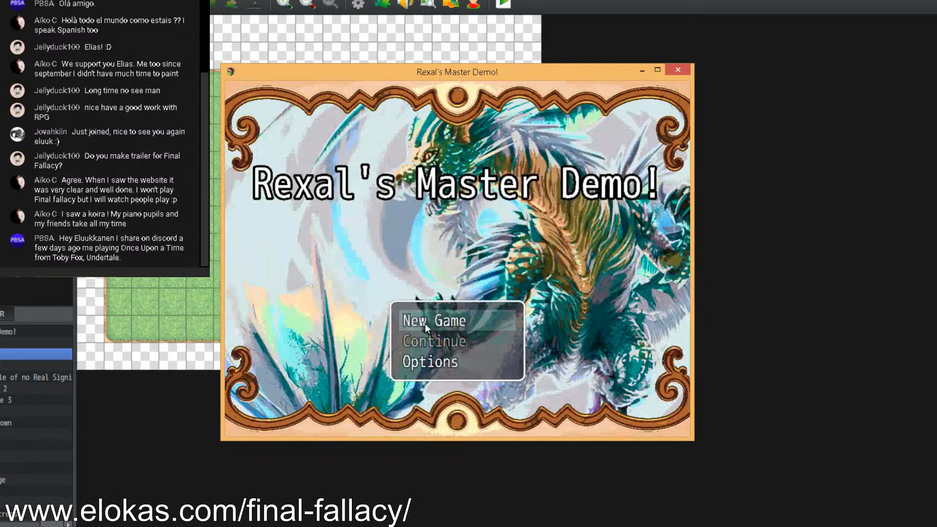
click(426, 322)
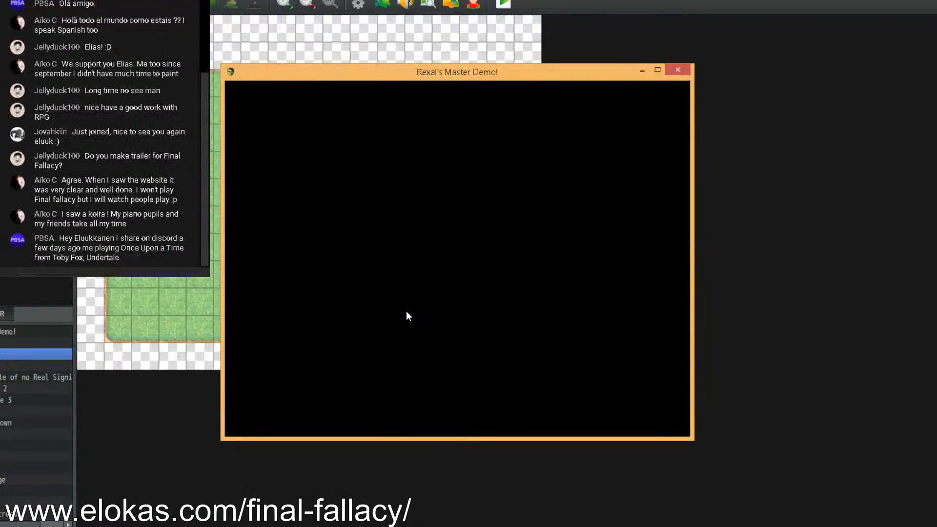
click(540, 278)
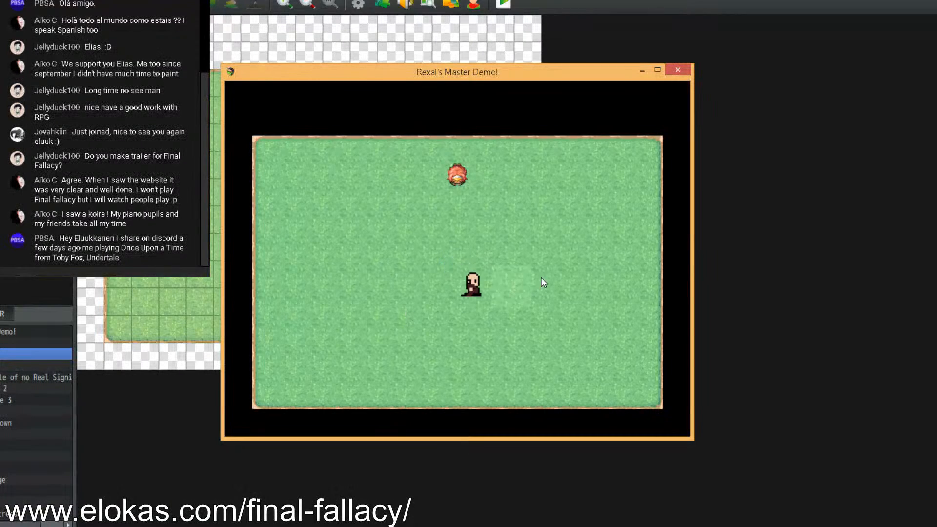
click(470, 305)
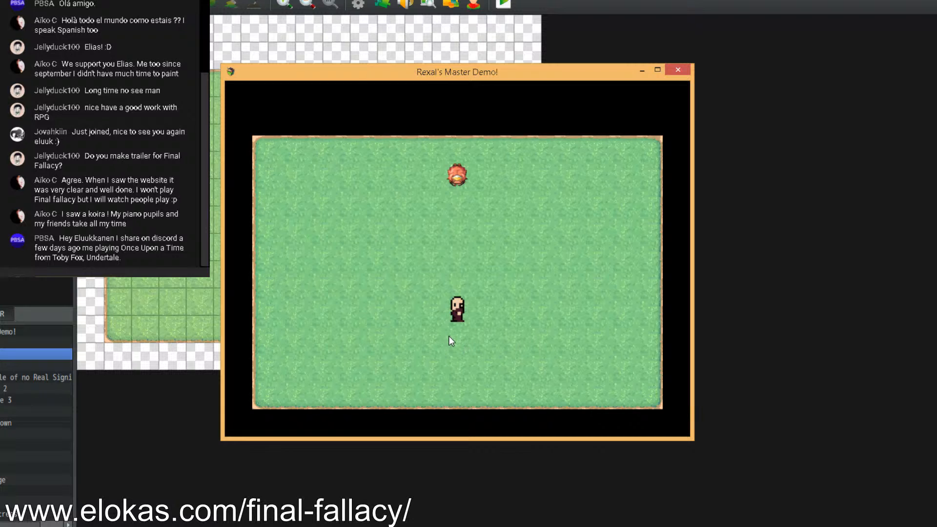
Unequip the Clothes from Alvinaaa's Body slot in the game and walk around to check the bare body sprite
right_click(448, 336)
right_click(391, 265)
right_click(430, 299)
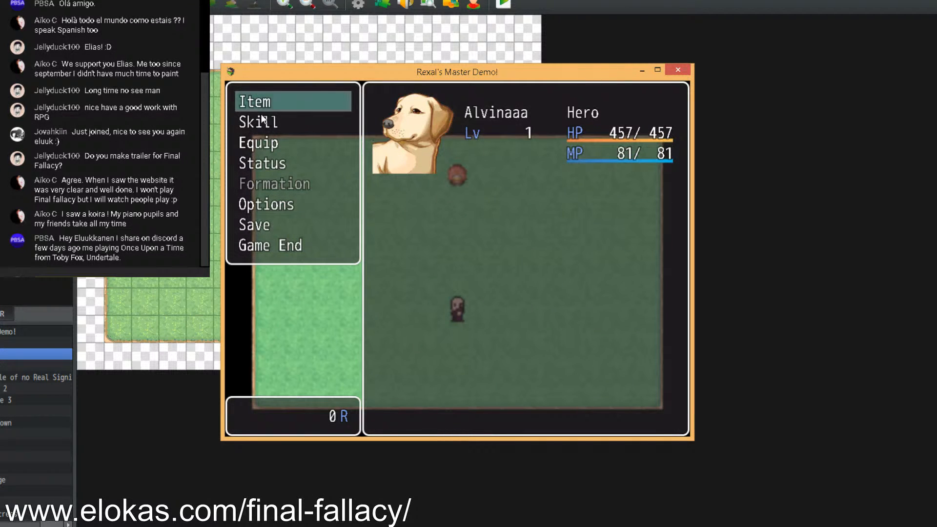
double_click(266, 144)
click(391, 166)
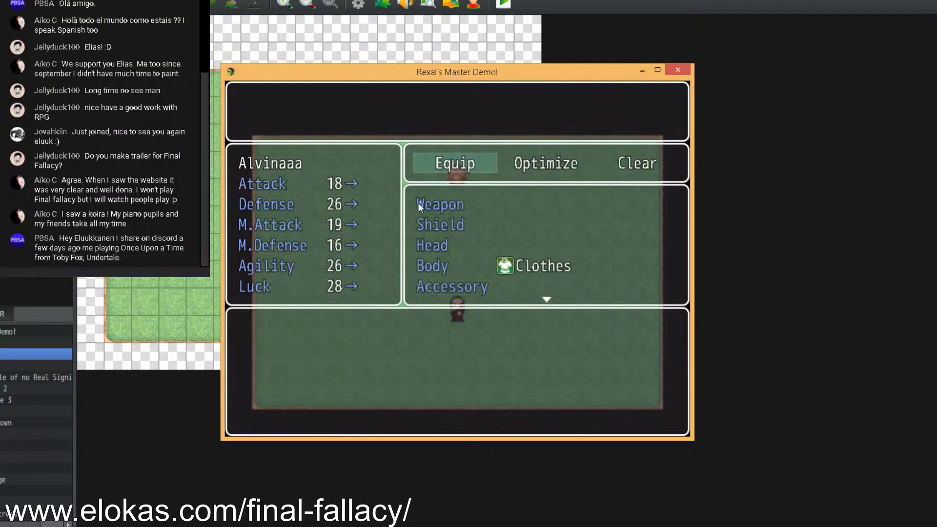
click(455, 163)
double_click(512, 265)
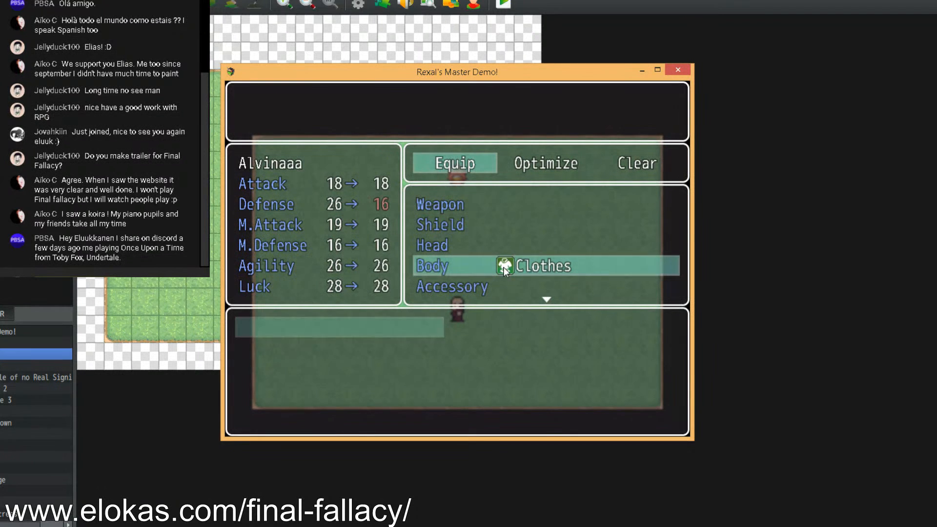
right_click(374, 325)
right_click(383, 323)
right_click(382, 323)
right_click(382, 323)
click(410, 206)
click(408, 290)
right_click(403, 306)
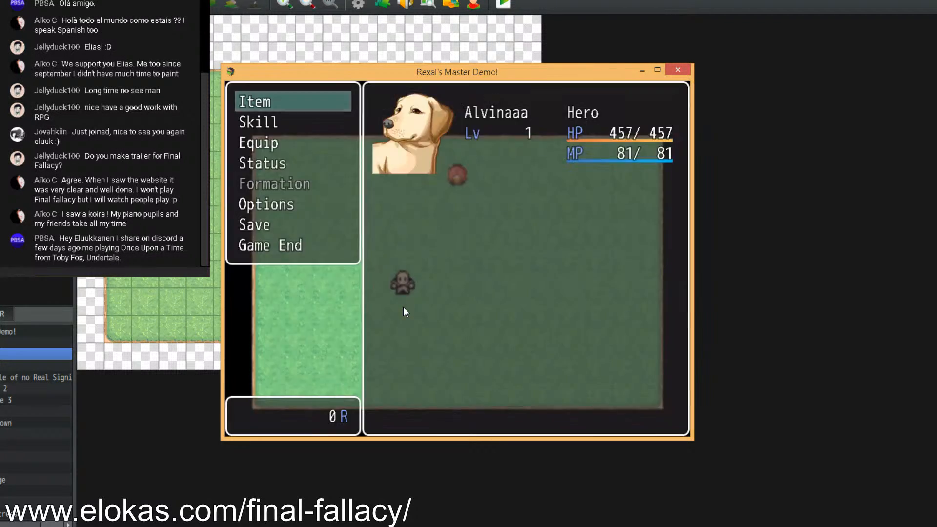
Equip the Clothes in Alvinaaa's Body slot again and walk around to check the dressed sprite
click(260, 123)
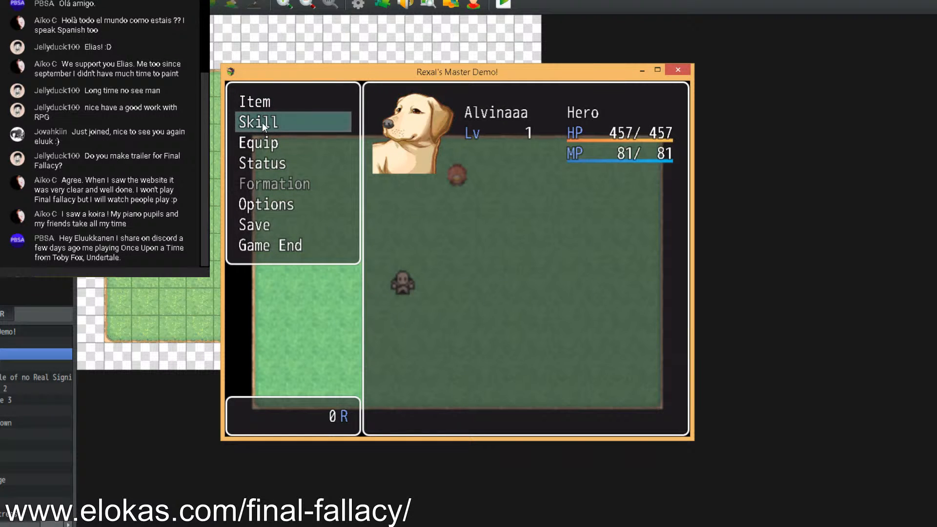
click(280, 141)
click(523, 159)
click(438, 179)
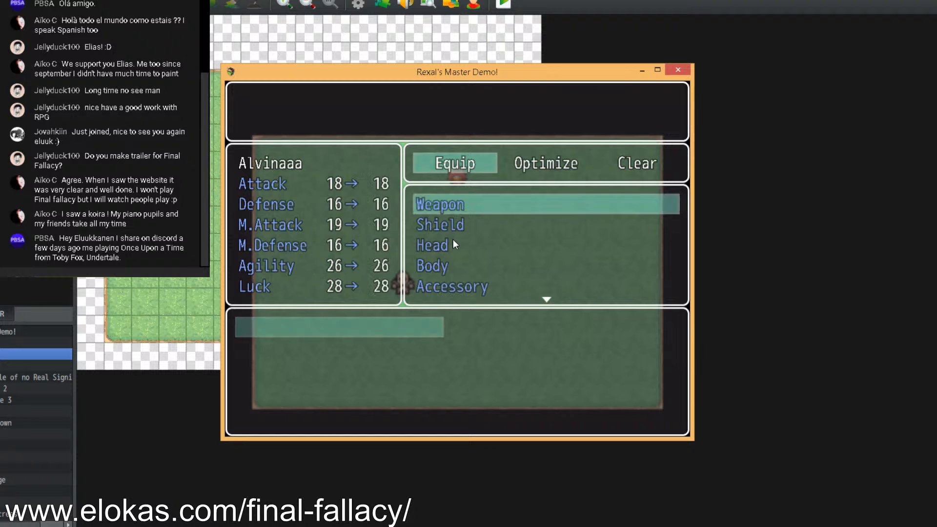
click(448, 266)
click(344, 324)
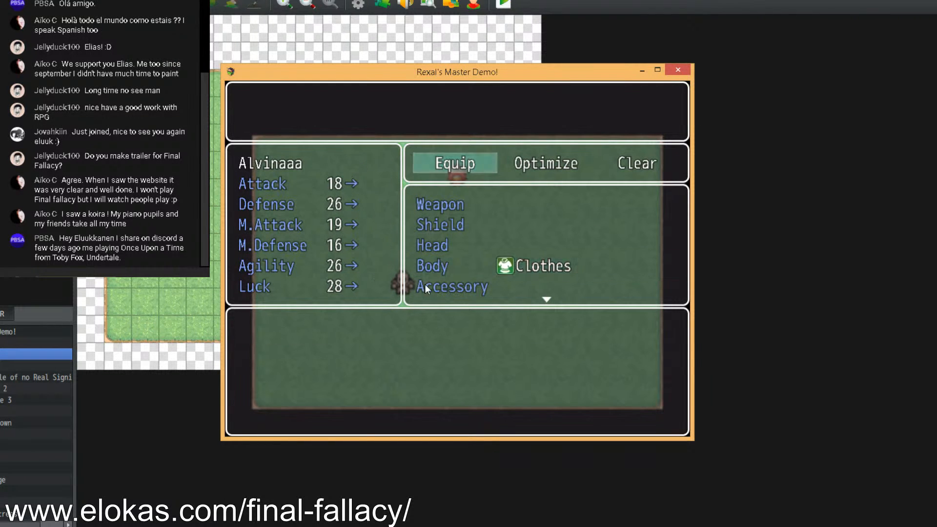
right_click(425, 284)
right_click(423, 277)
click(454, 283)
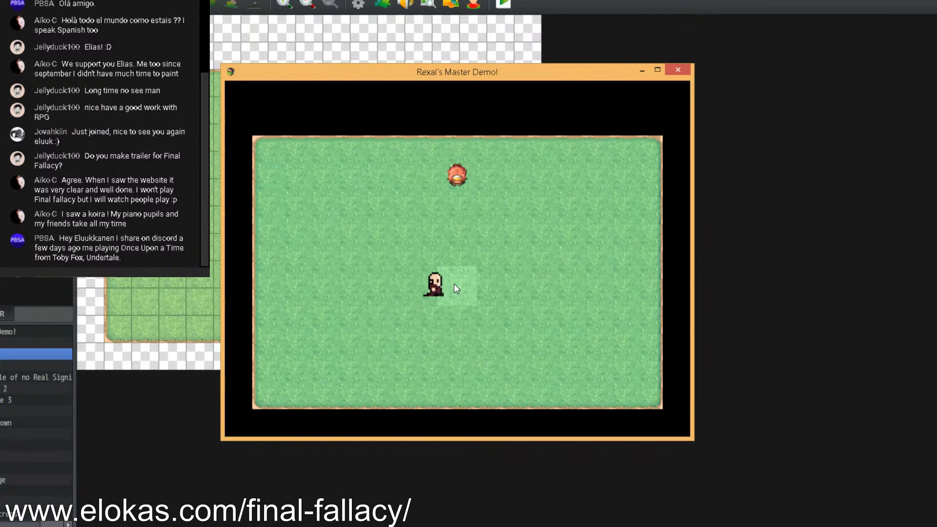
click(452, 323)
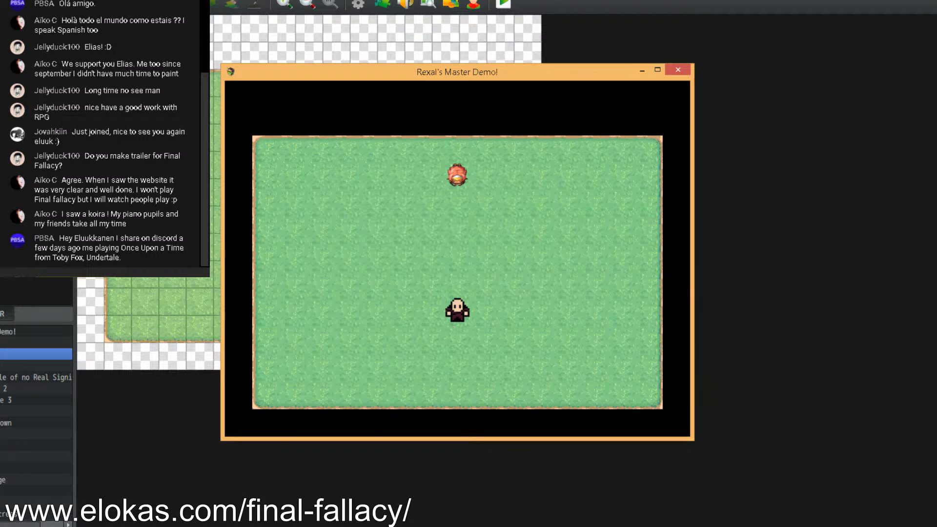
Compare the in-game character with the clothes sprite sheet in paint.net, then close the playtest
mouse_move(276, 526)
click(278, 509)
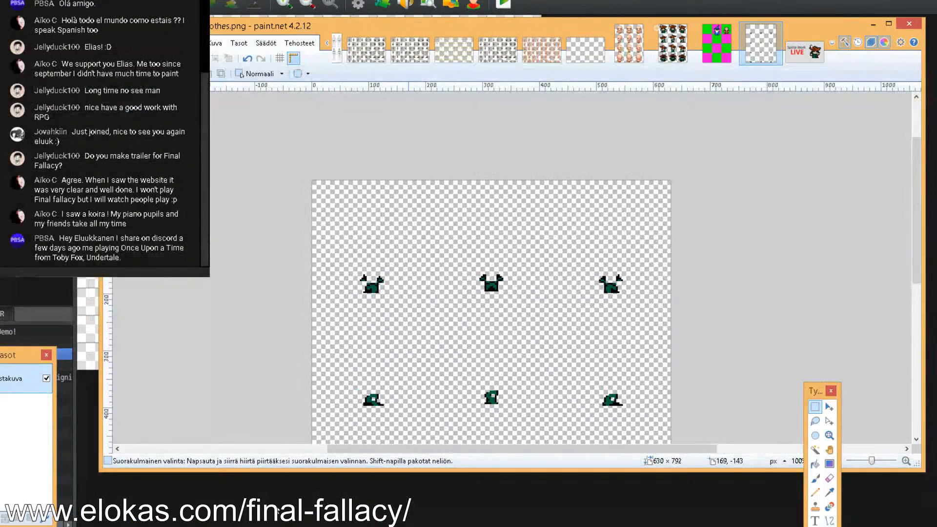
click(376, 505)
key(alt+Tab)
click(514, 264)
click(537, 289)
mouse_move(538, 310)
mouse_down()
mouse_move(523, 348)
mouse_move(327, 349)
mouse_move(439, 325)
mouse_move(516, 323)
mouse_up()
click(677, 70)
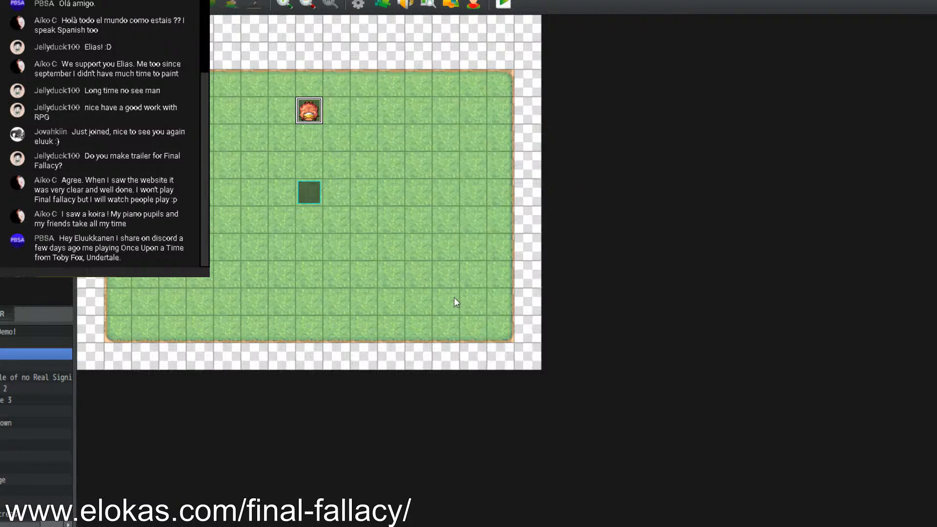
mouse_move(239, 525)
click(302, 488)
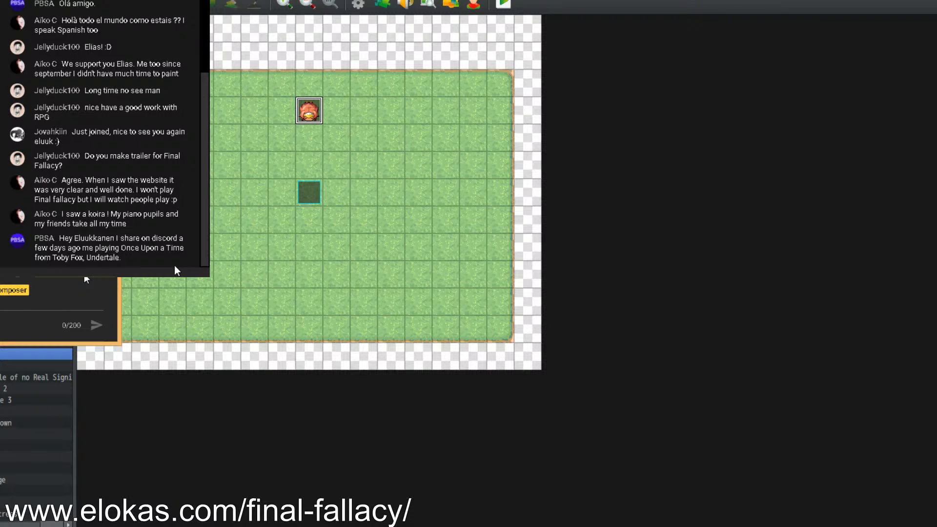
Open the database and examine the note of the Clothes armor
click(358, 5)
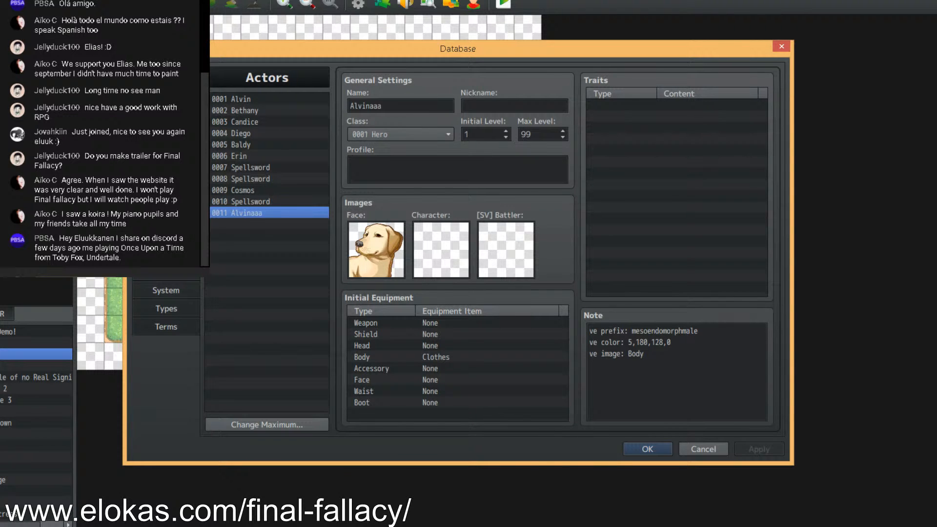
click(166, 127)
click(166, 181)
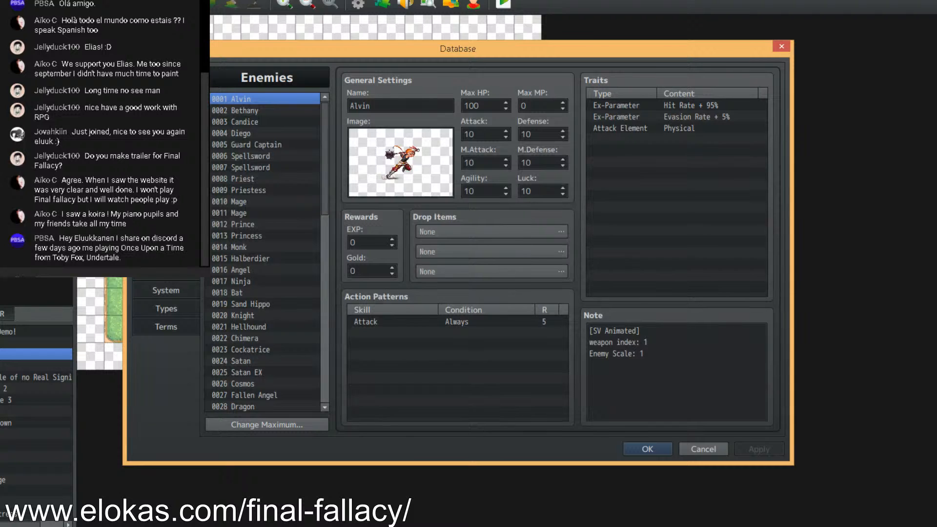
click(166, 162)
click(259, 122)
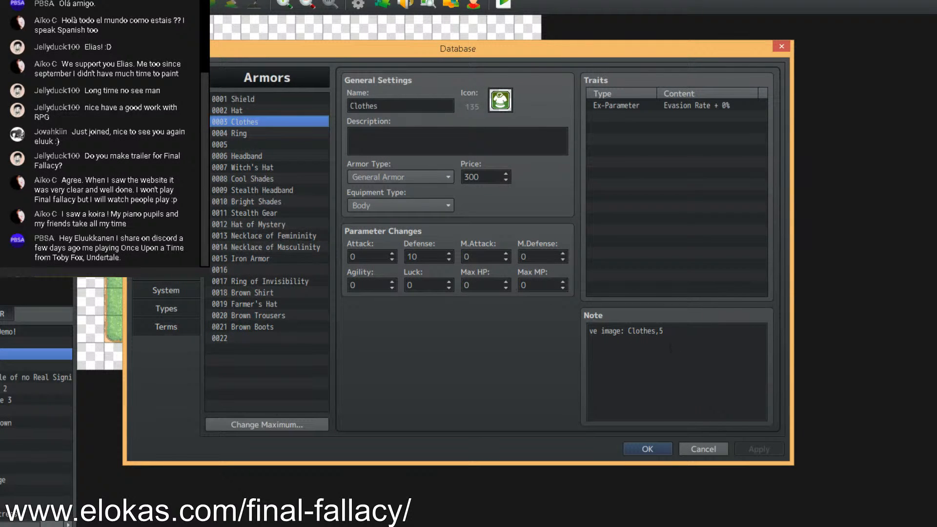
click(669, 333)
click(672, 332)
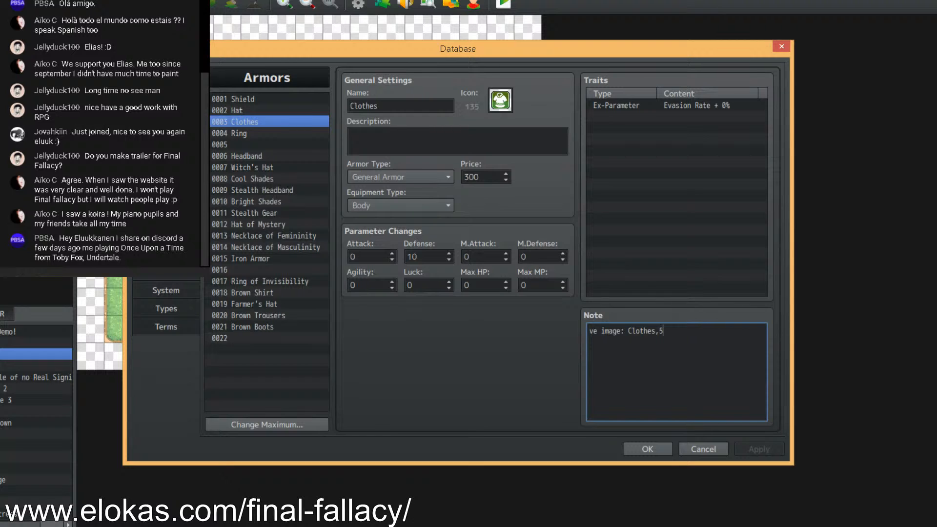
Remove the ve color line from the Alvinaaa actor's note
click(166, 72)
click(680, 334)
drag(672, 342, 547, 344)
key(BackSpace)
key(BackSpace)
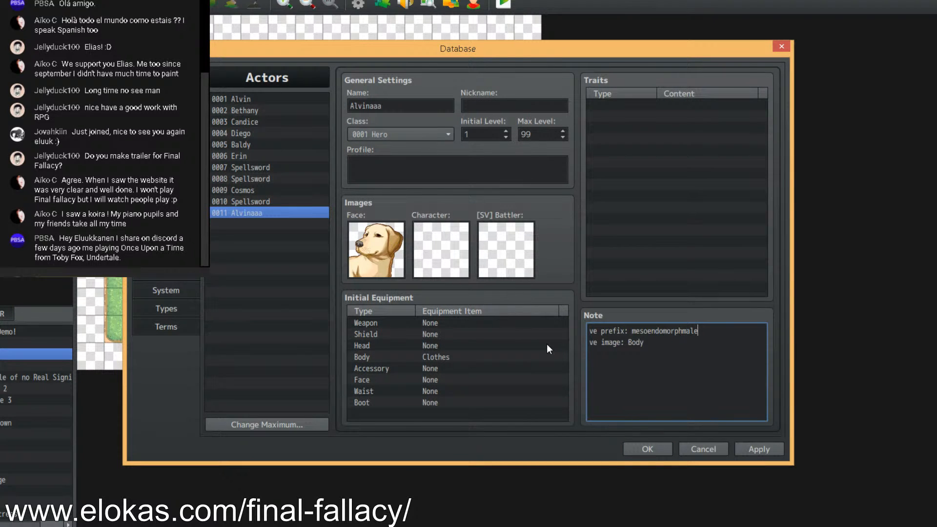
Confirm the database changes, then start a playtest with a new game and walk the character around
click(642, 444)
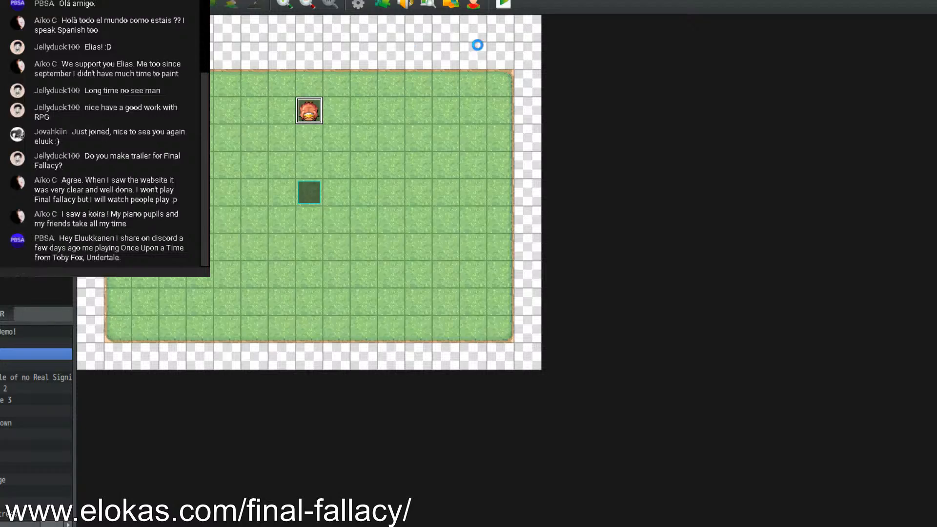
click(502, 5)
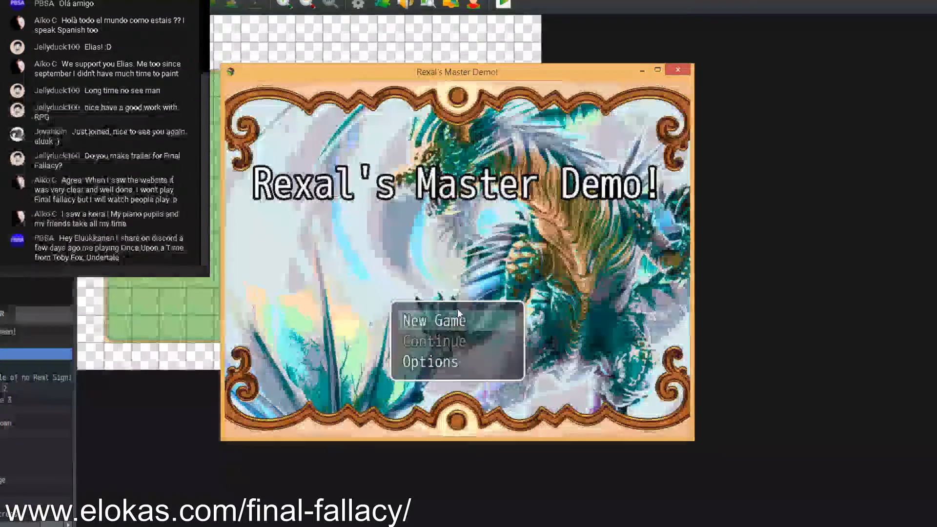
click(458, 310)
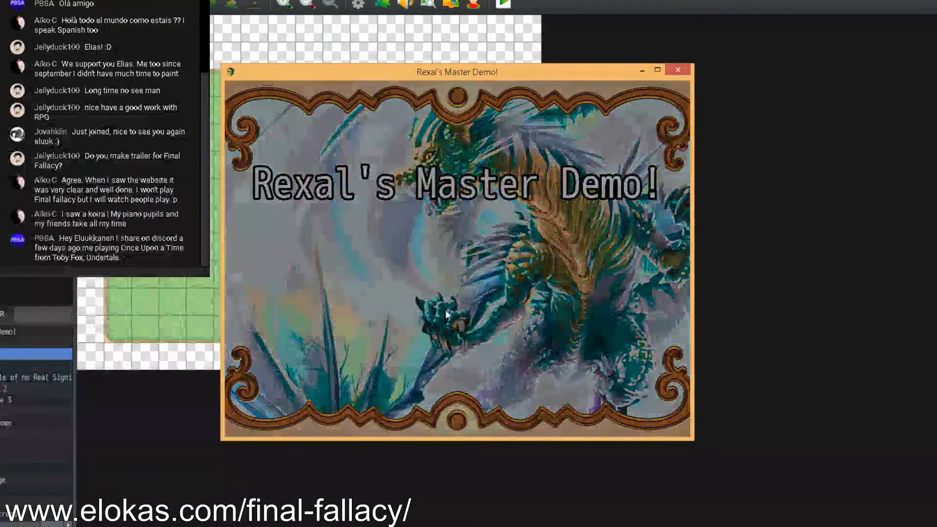
click(542, 294)
click(426, 258)
click(445, 240)
click(443, 274)
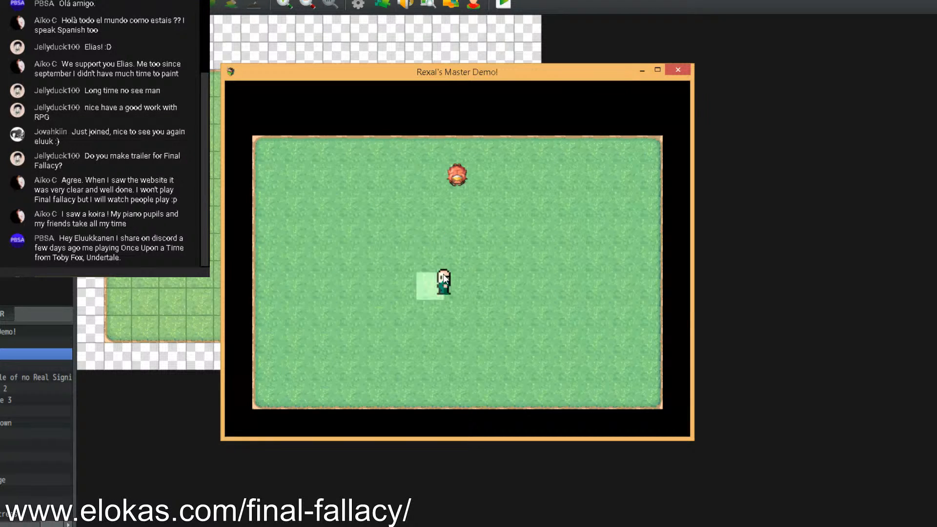
Remove the Clothes from Alvinaaa's Body slot and walk around to check the undressed sprite
right_click(437, 297)
double_click(273, 147)
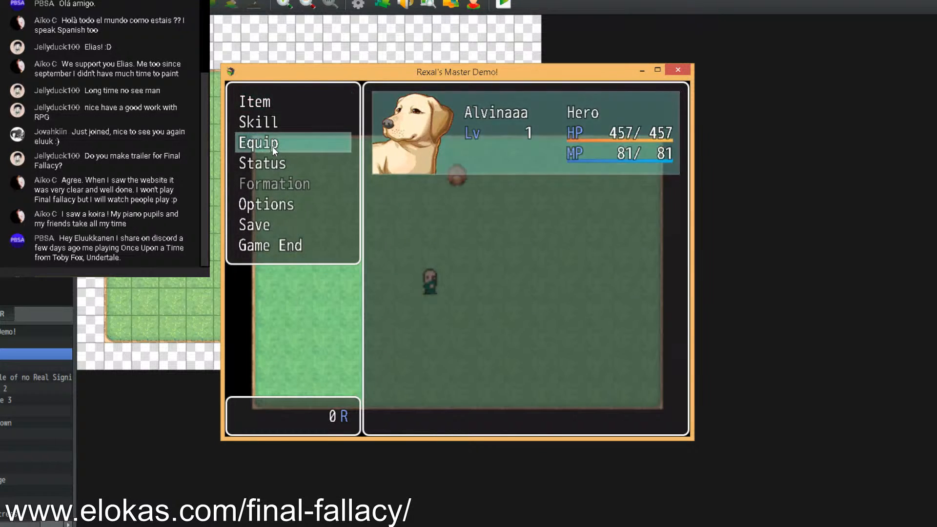
click(438, 136)
click(473, 172)
click(441, 293)
double_click(446, 265)
click(352, 324)
right_click(352, 324)
right_click(442, 324)
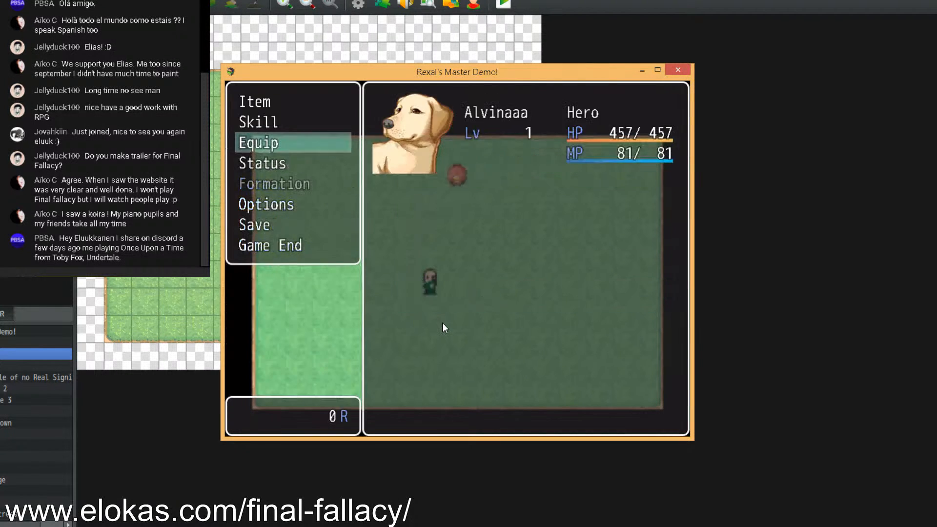
right_click(442, 324)
click(442, 324)
click(427, 270)
Put the Clothes back in Alvinaaa's Body slot and walk around to check the sprite wearing them
right_click(428, 270)
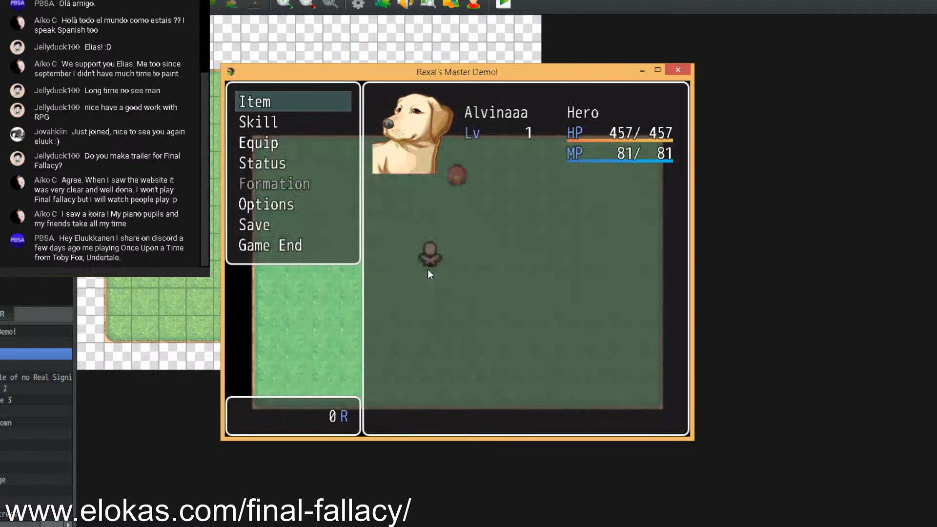
click(254, 143)
click(254, 141)
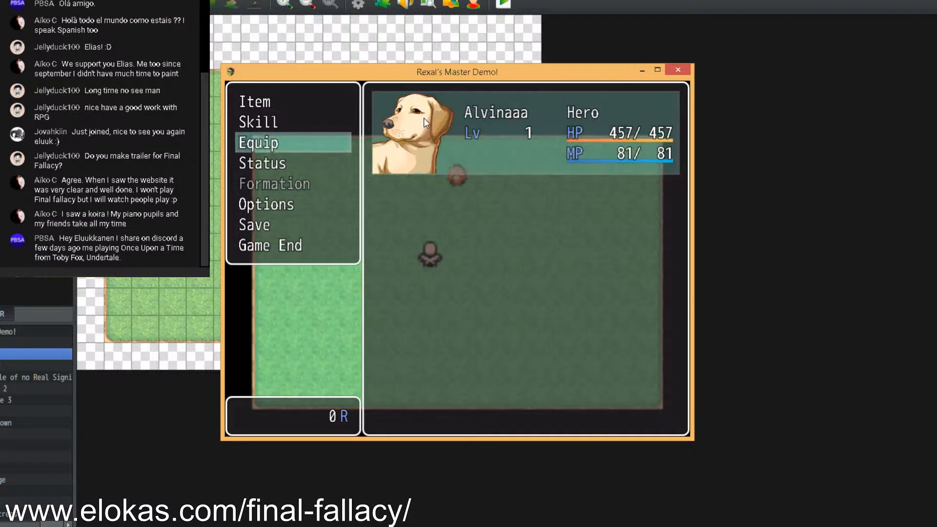
click(424, 118)
click(455, 166)
double_click(458, 251)
right_click(399, 266)
double_click(443, 269)
click(409, 323)
right_click(409, 323)
right_click(450, 322)
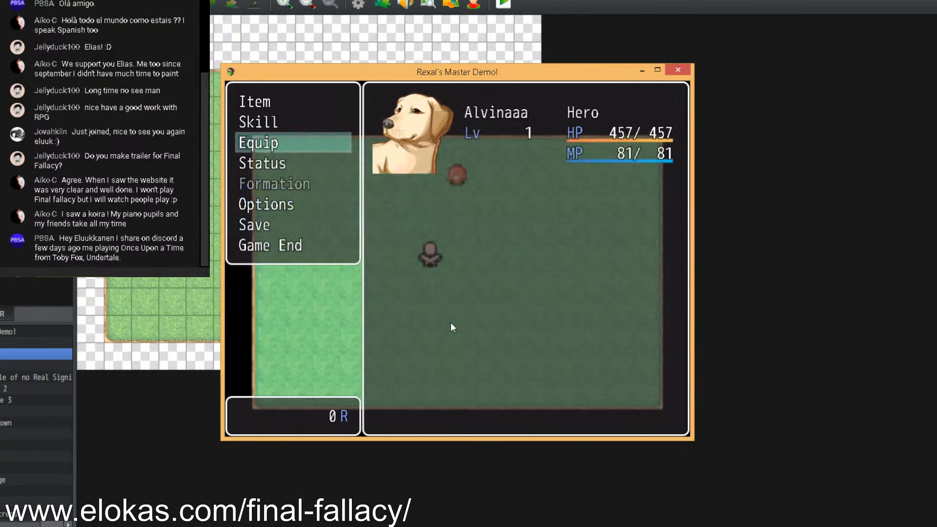
right_click(450, 322)
mouse_move(450, 322)
mouse_down()
mouse_move(422, 362)
mouse_move(440, 253)
mouse_move(508, 302)
mouse_move(433, 261)
mouse_move(440, 313)
mouse_up()
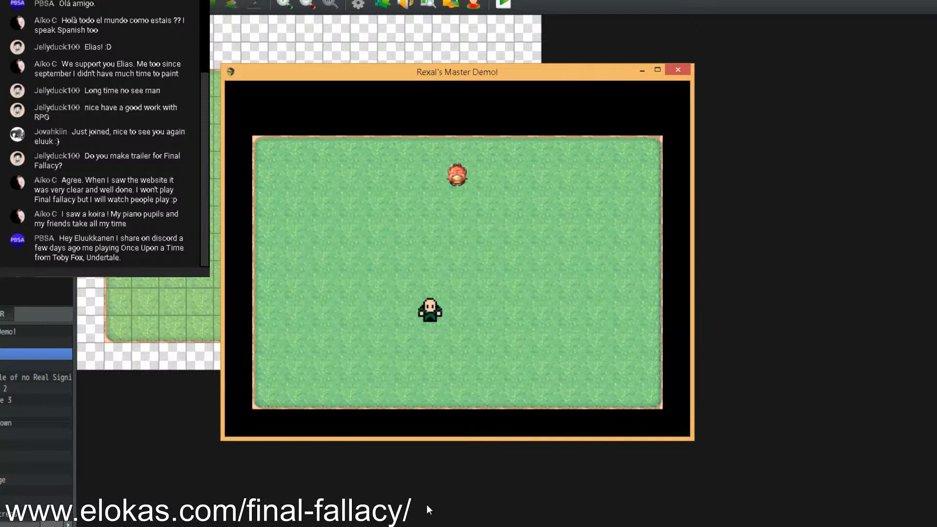
Switch to paint.net and undo the flattening and enlarging of the clothes sheet to restore its layers
click(273, 526)
click(234, 507)
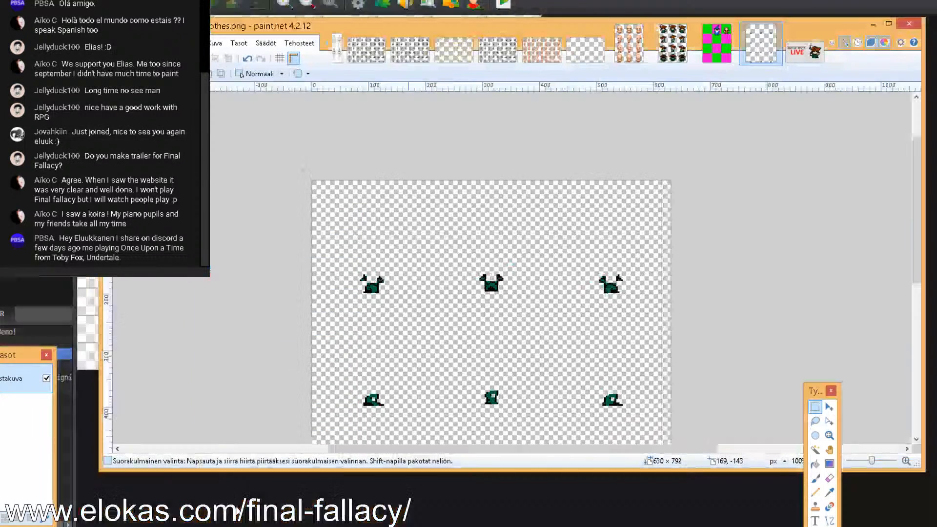
key(ctrl+z)
key(ctrl+z)
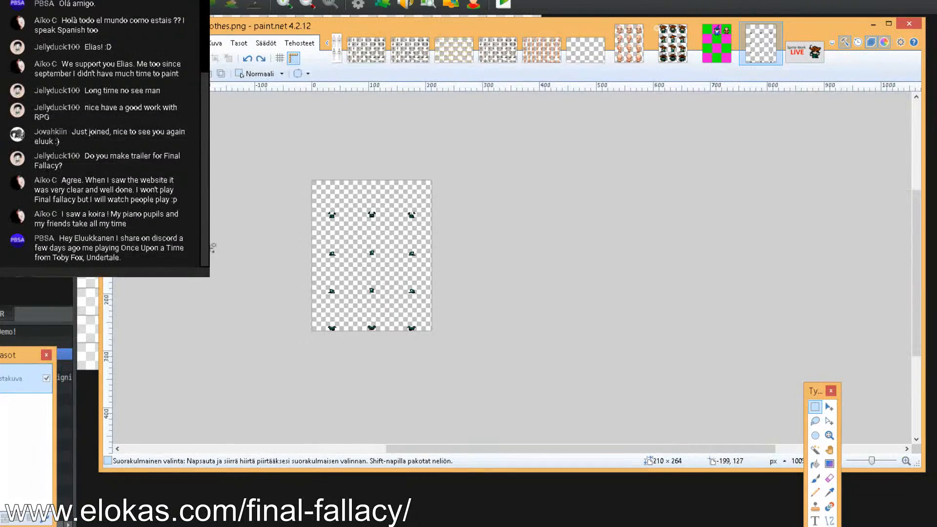
drag(395, 448, 350, 454)
key(ctrl+plus)
key(ctrl+plus)
key(ctrl+plus)
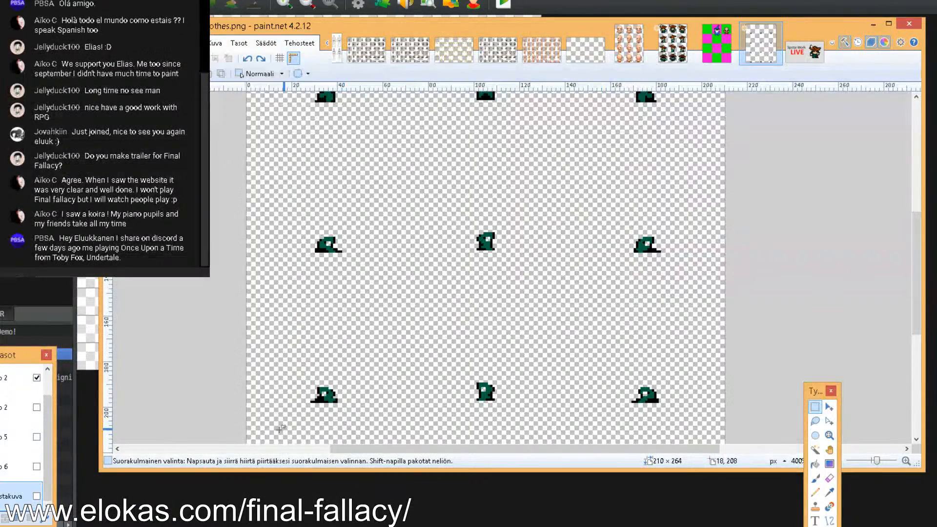
Show the hat layer and hide the clothes and body layers so only the hats remain
drag(49, 439, 50, 403)
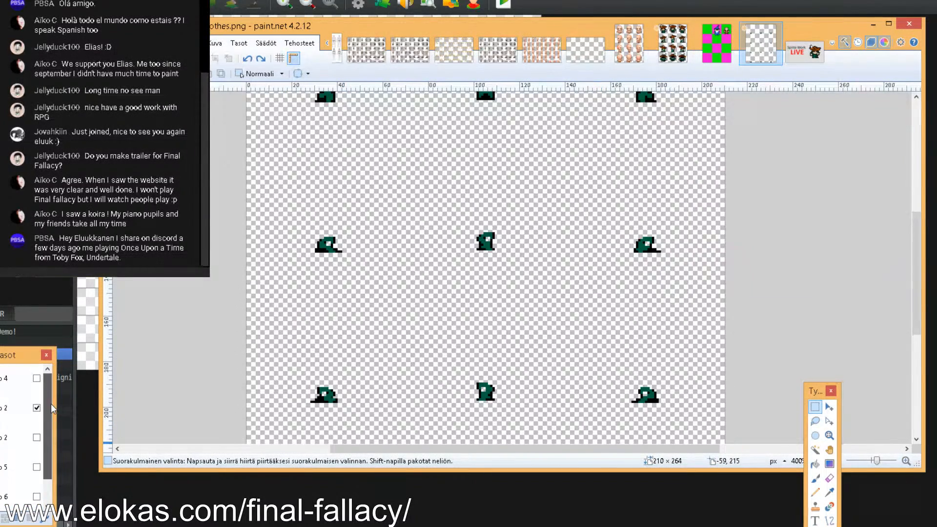
click(38, 438)
click(36, 379)
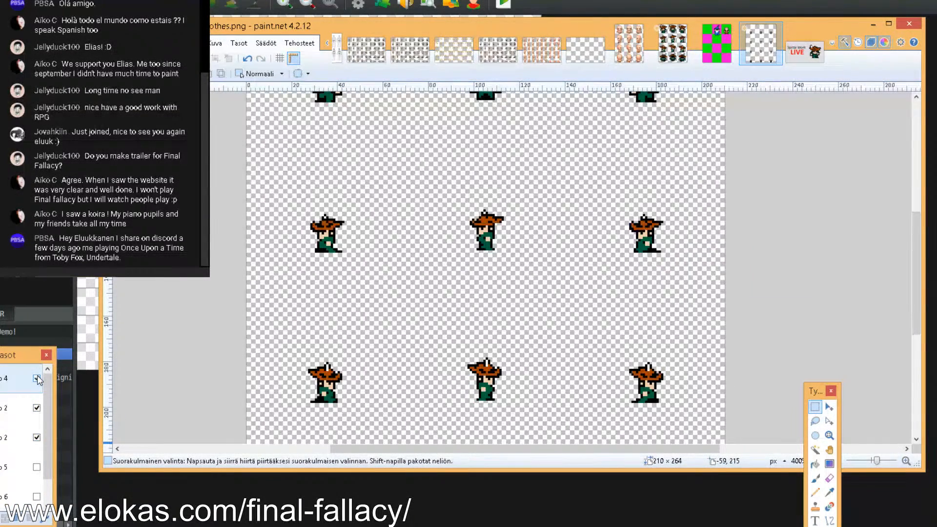
click(37, 408)
click(37, 436)
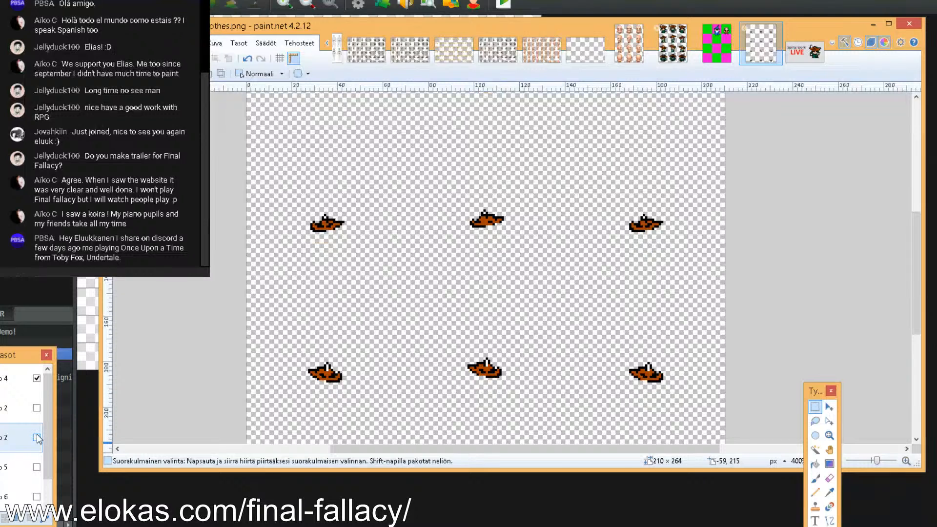
Resize the hat sheet to 300 percent with nearest-neighbour interpolation and look over the enlarged sprites
click(216, 43)
click(226, 77)
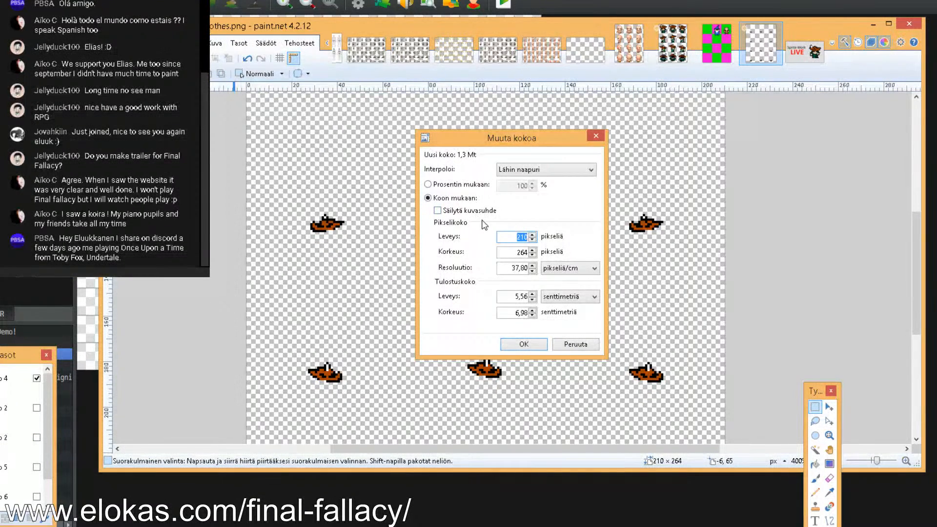
click(436, 186)
text(300)
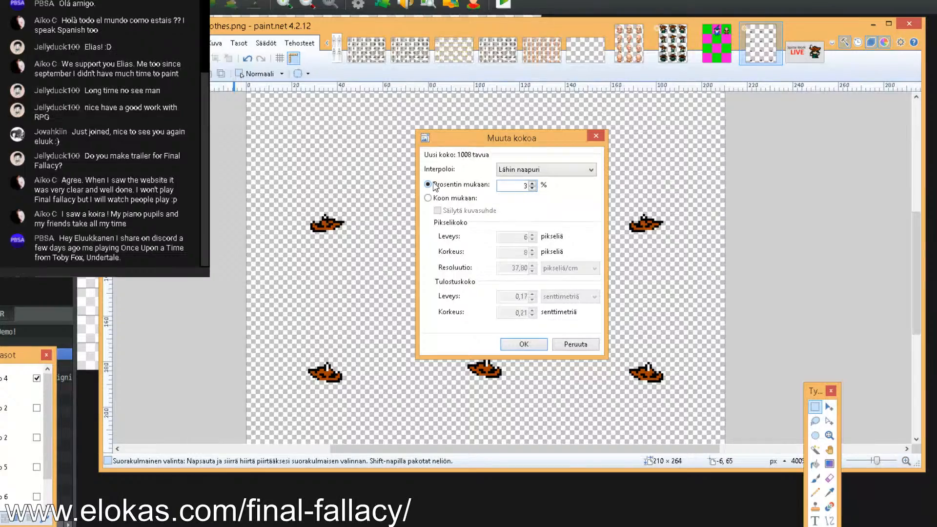
click(524, 344)
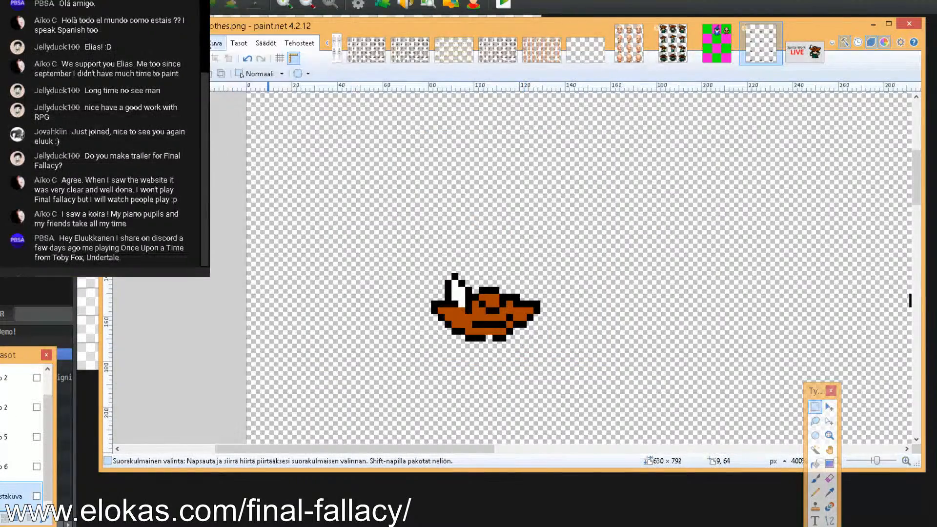
click(191, 43)
scroll(513, 293, down, 3)
drag(514, 448, 584, 434)
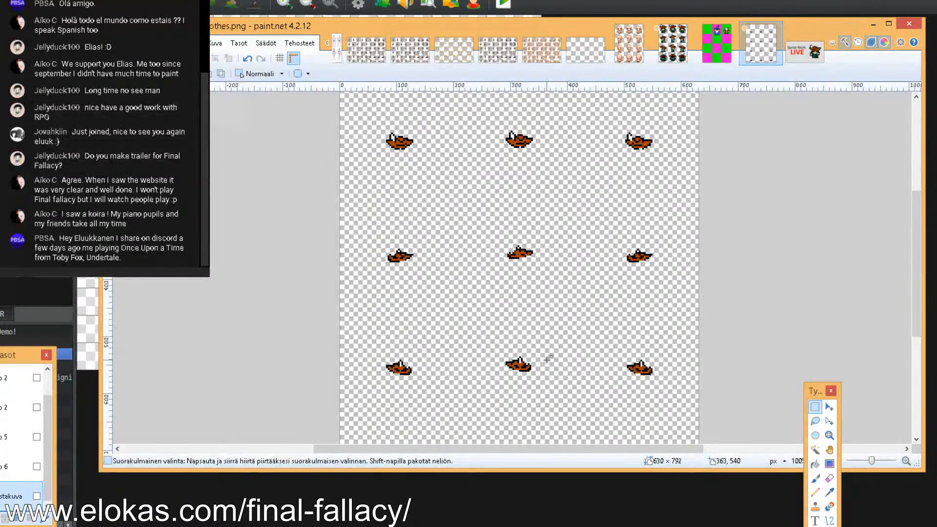
scroll(548, 359, up, 3)
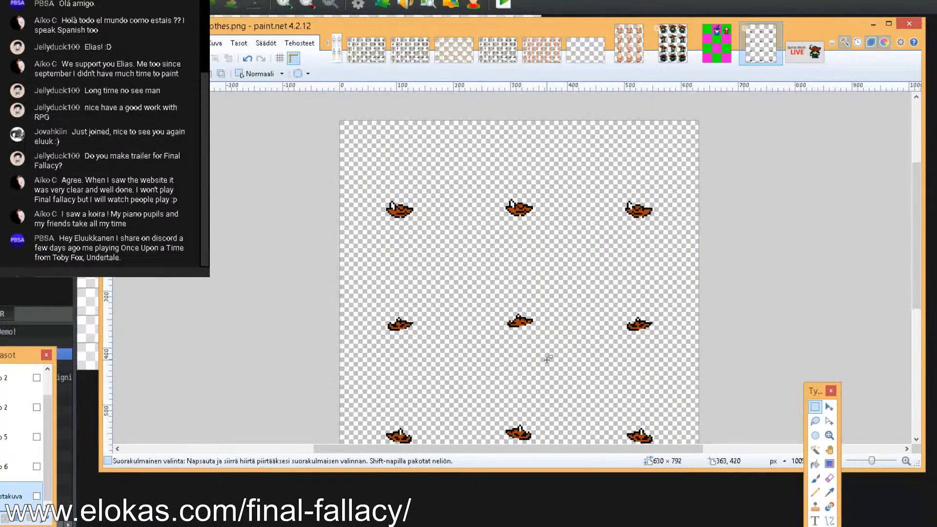
Switch to the playtest to walk the character around, view the livestream chat, and return to the hat sheet in paint.net
click(118, 43)
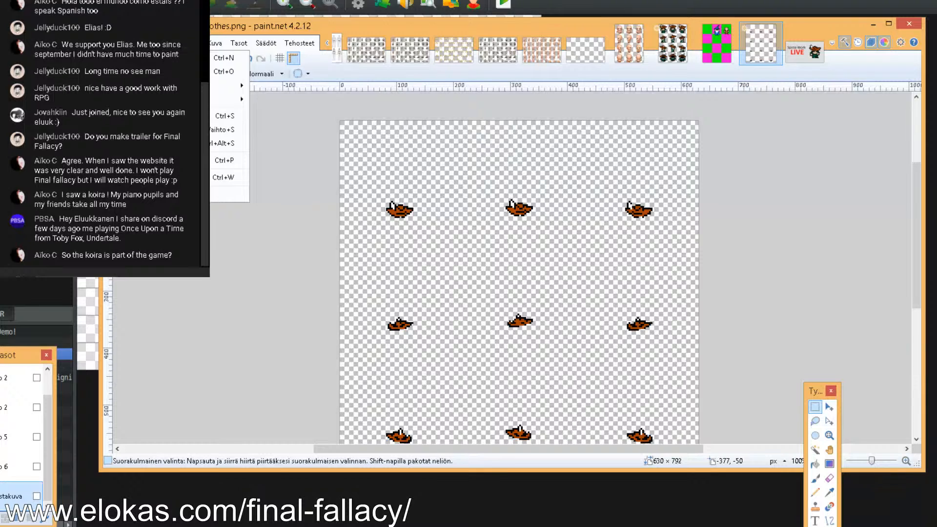
key(alt+Tab)
mouse_move(498, 308)
mouse_down()
mouse_move(505, 263)
mouse_move(423, 241)
mouse_move(399, 275)
mouse_move(454, 213)
mouse_move(462, 264)
mouse_up()
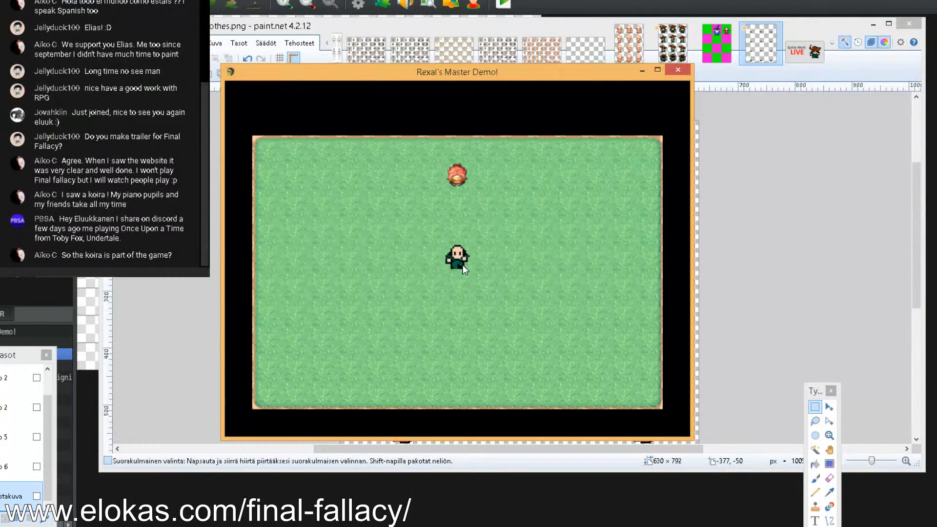
click(728, 191)
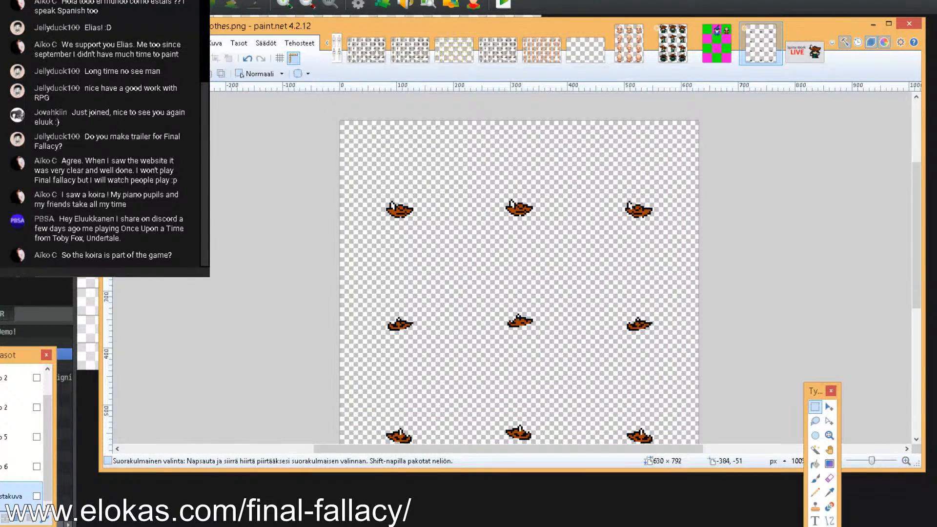
click(243, 526)
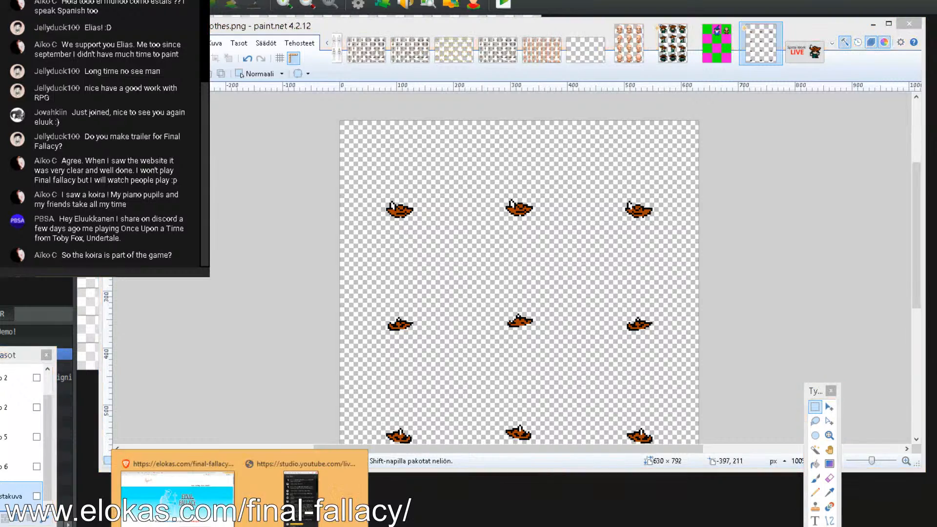
click(303, 491)
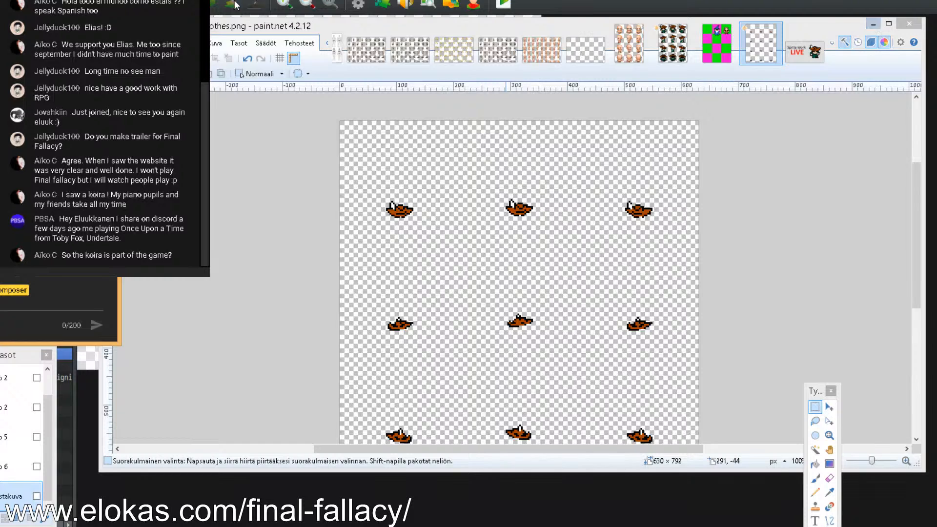
key(alt+Tab)
Save the hat sheet as the PNG file mesoendomorphmaleHat.png, accepting the save settings and flattening the layers
click(122, 43)
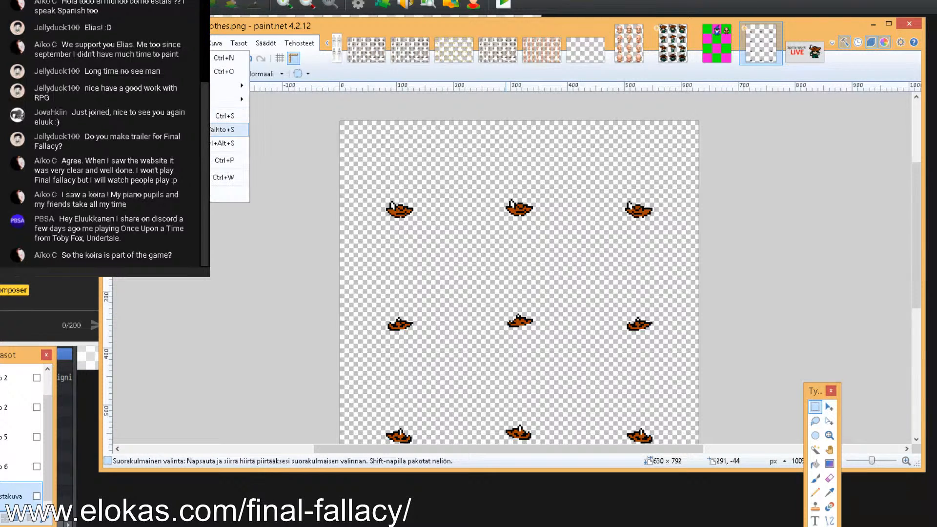
click(170, 129)
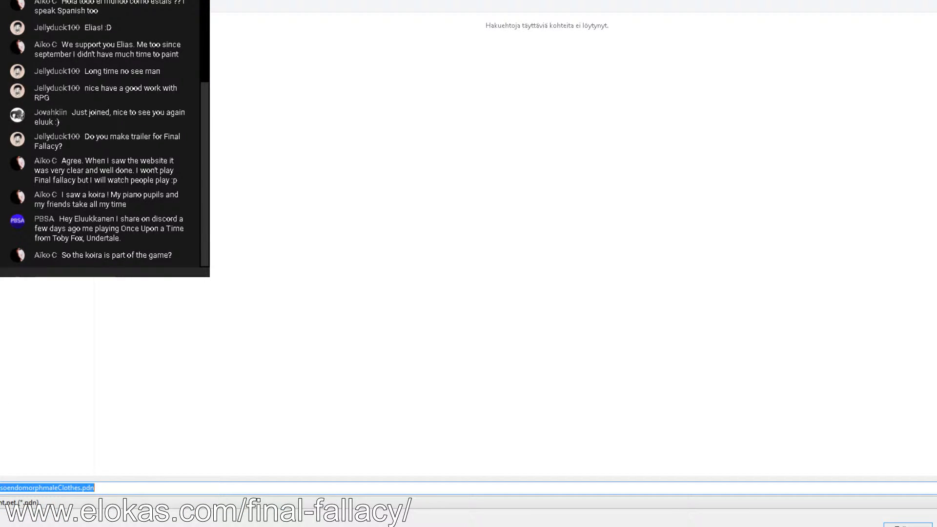
click(59, 500)
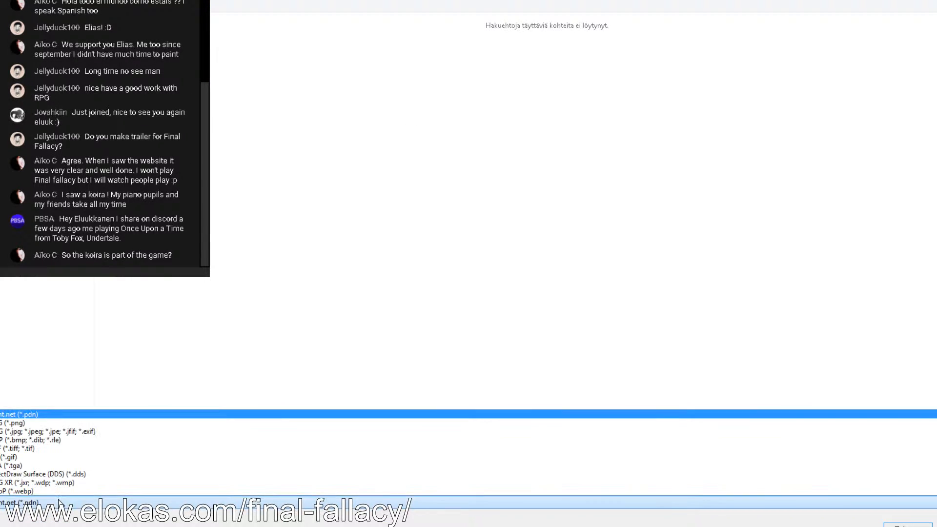
click(24, 429)
click(60, 488)
click(71, 489)
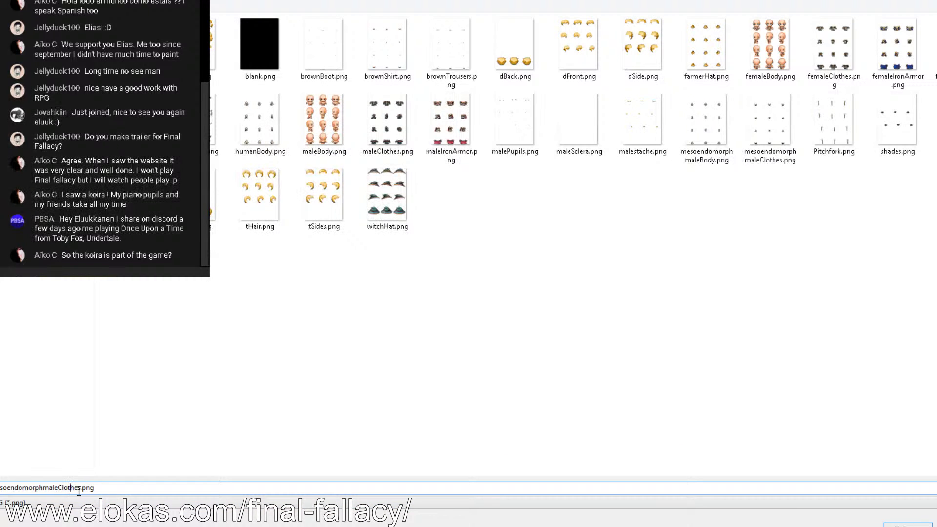
drag(76, 489, 58, 488)
text(Hat)
key(ctrl+a)
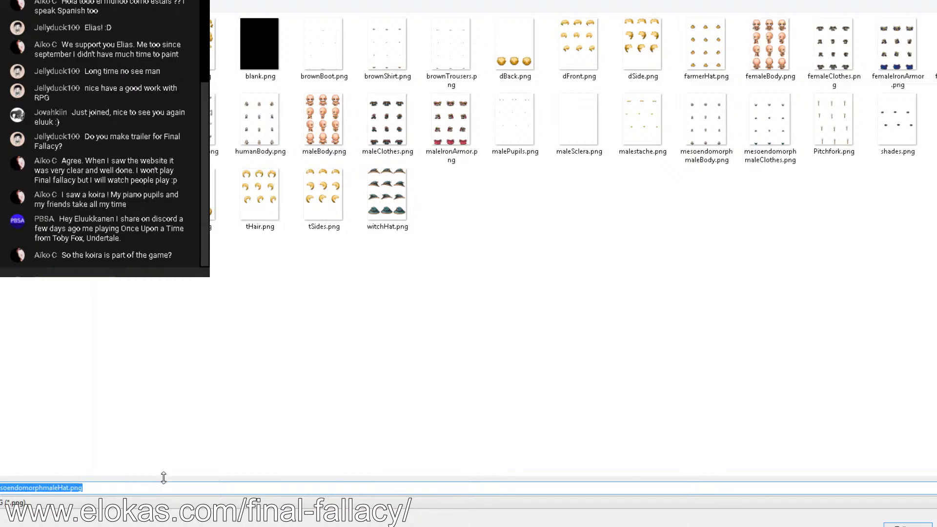
key(Return)
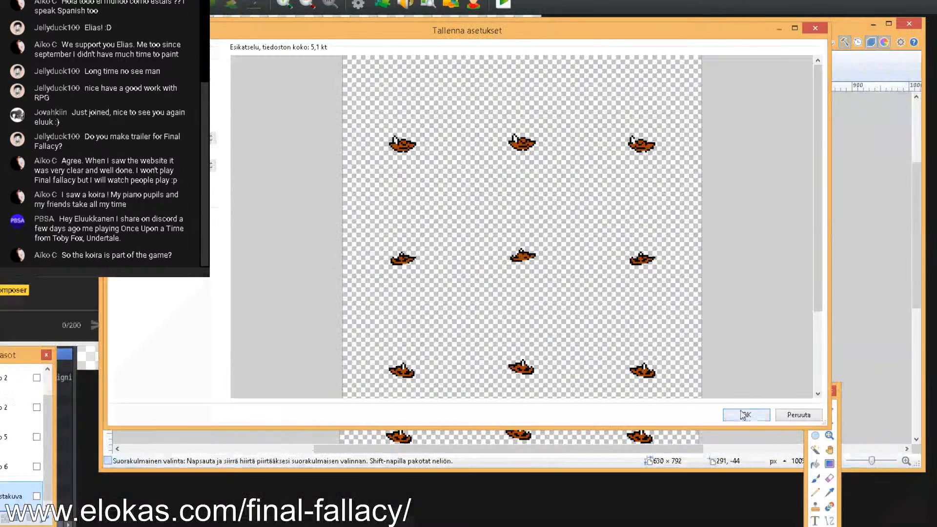
click(736, 411)
click(515, 272)
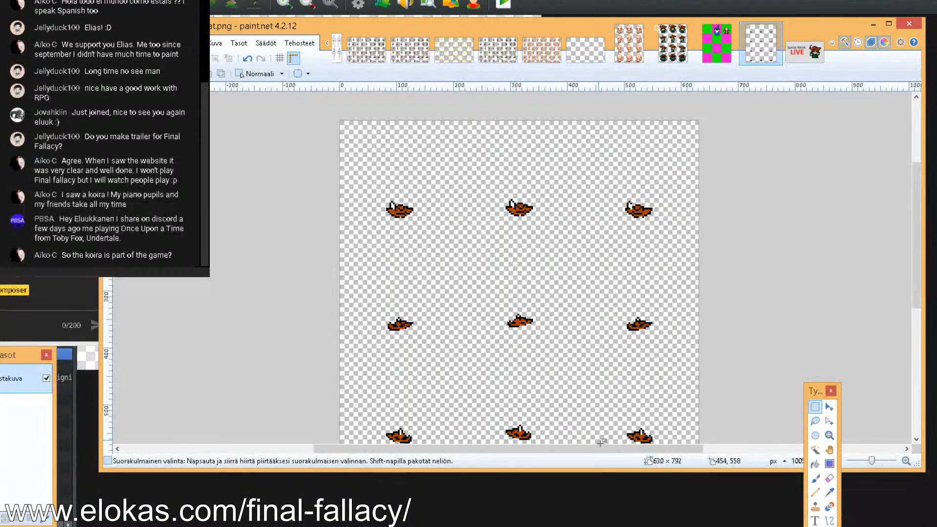
Switch to RPG Maker, open the database's armor list and copy the note of the Clothes armor
click(587, 499)
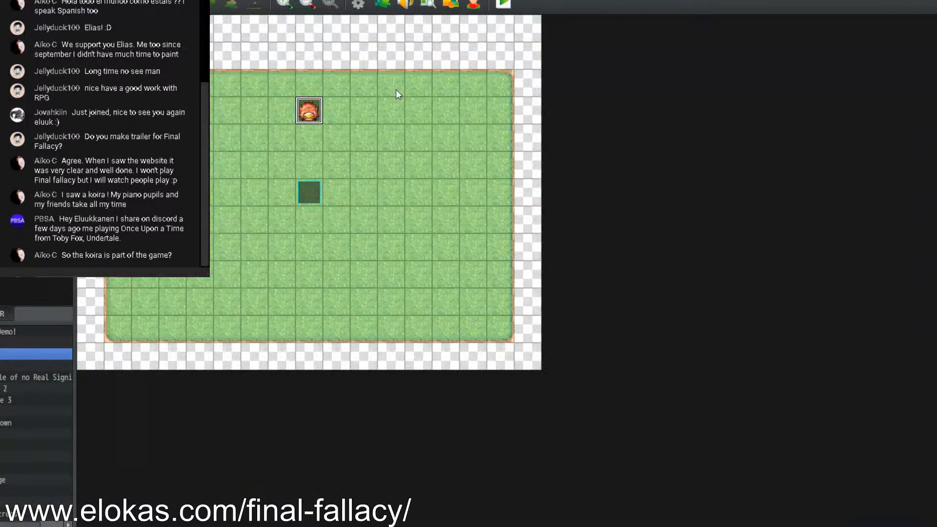
click(359, 6)
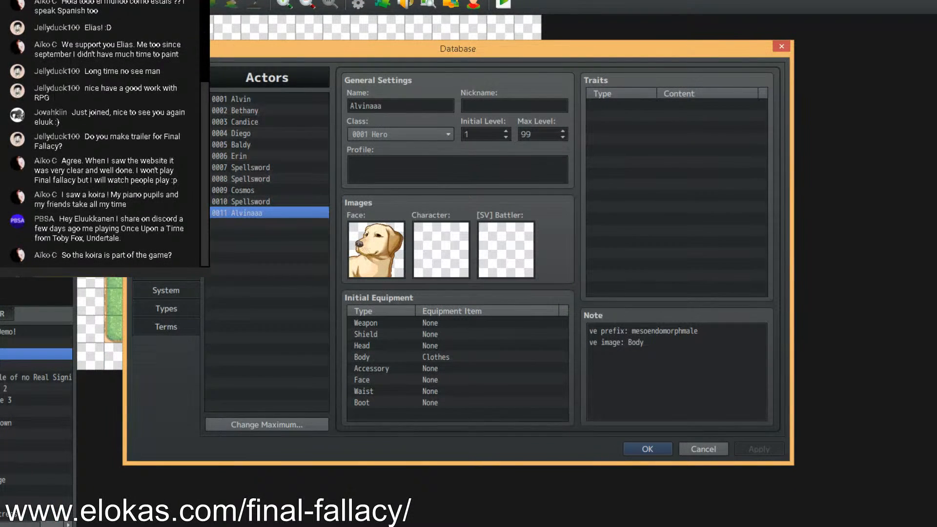
click(166, 89)
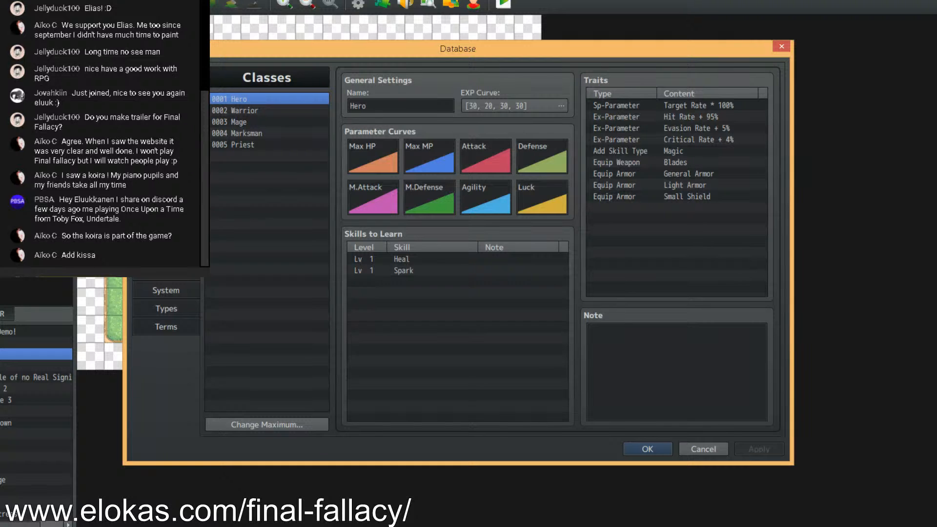
click(166, 180)
click(166, 162)
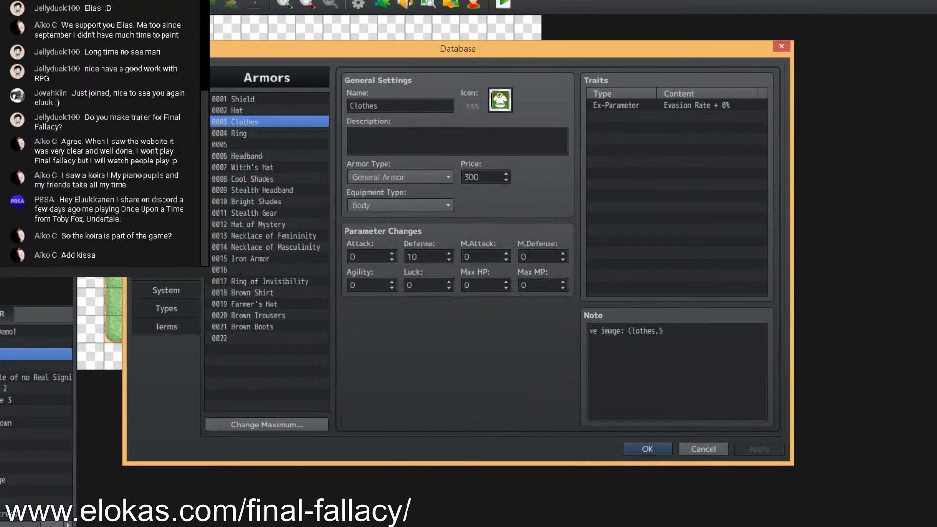
click(244, 111)
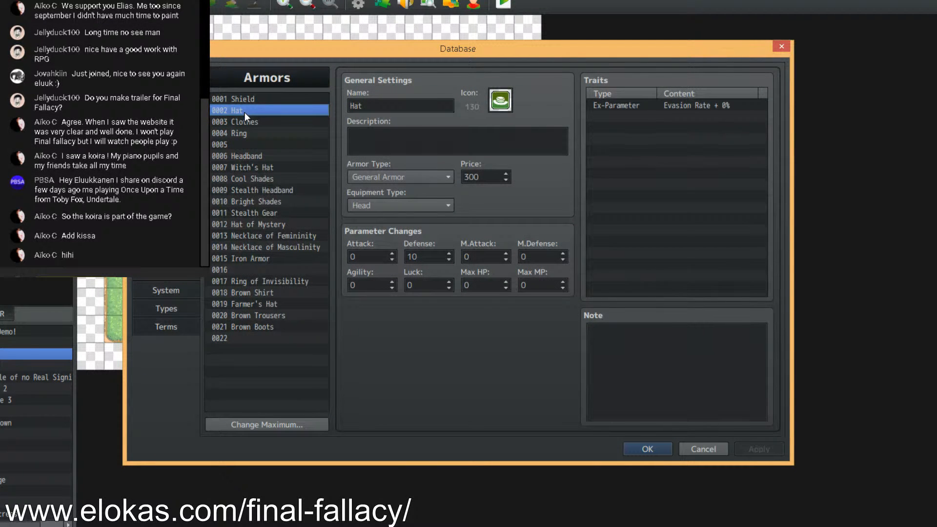
click(248, 121)
triple_click(684, 344)
key(ctrl+c)
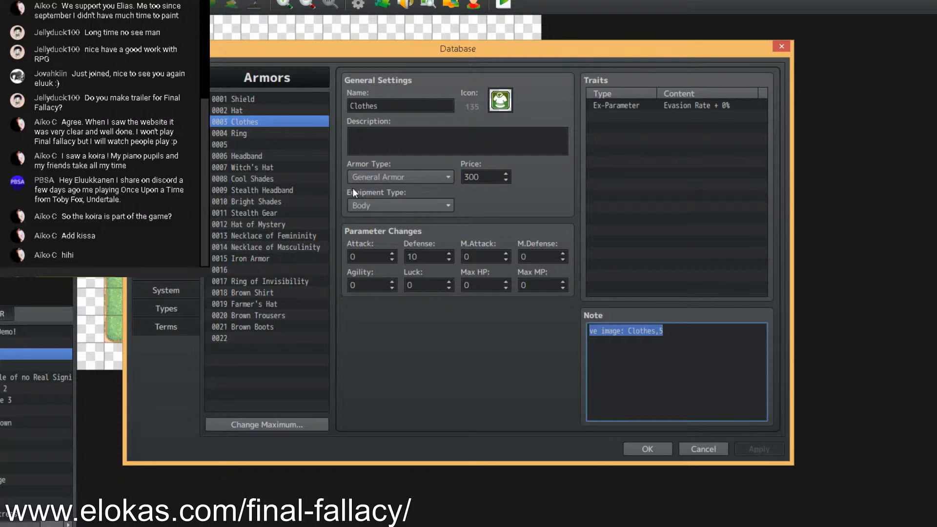
Paste the copied note into the Hat armor and replace the image name Clothes with Hat
click(240, 110)
click(640, 344)
key(ctrl+v)
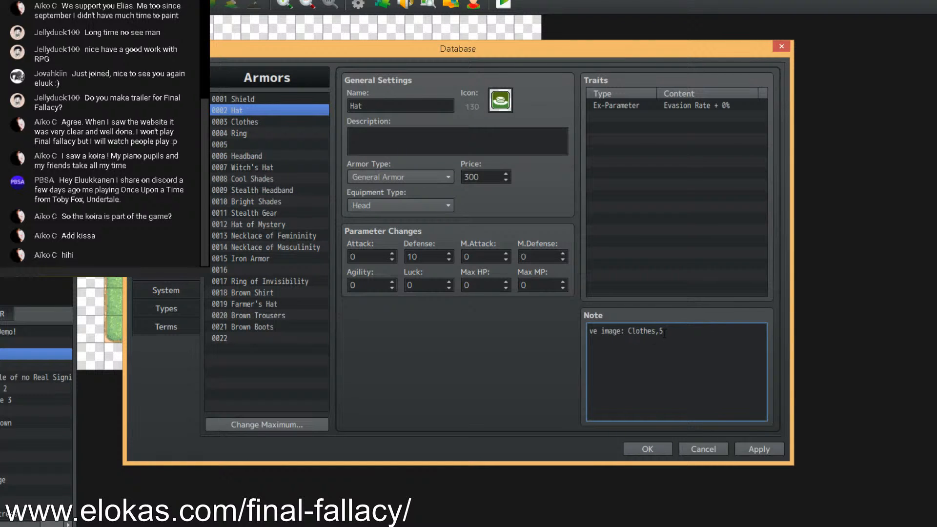
drag(655, 332, 630, 331)
text(Hat)
Set the initial head equipment of actor 0011 to Hat and accept the database changes
click(166, 72)
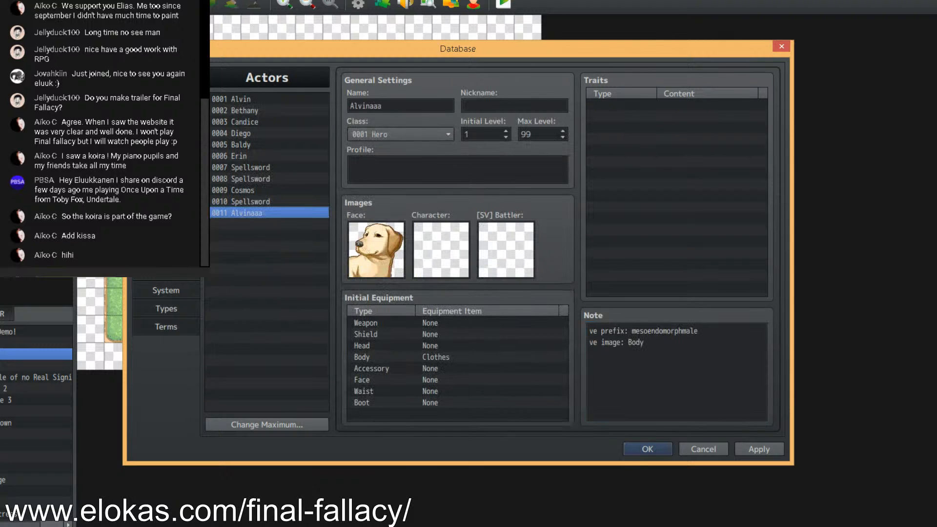
double_click(433, 347)
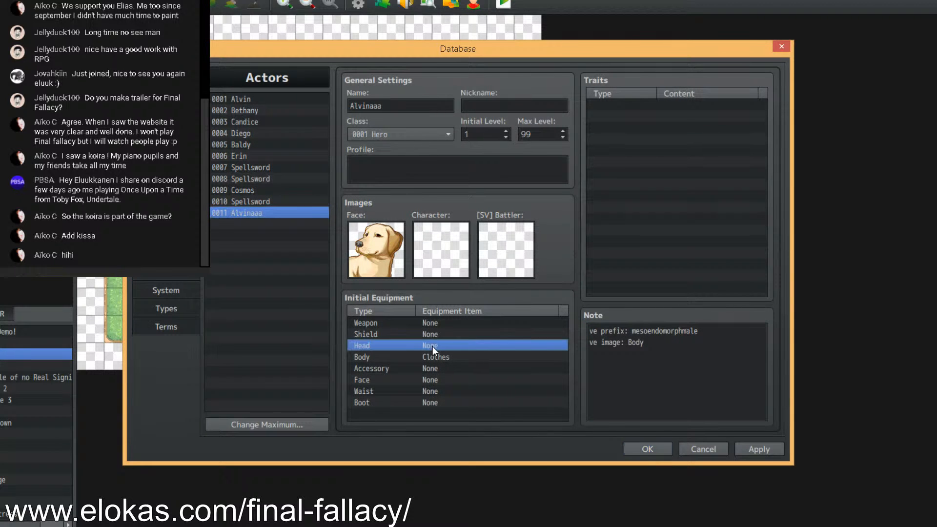
click(431, 358)
click(431, 385)
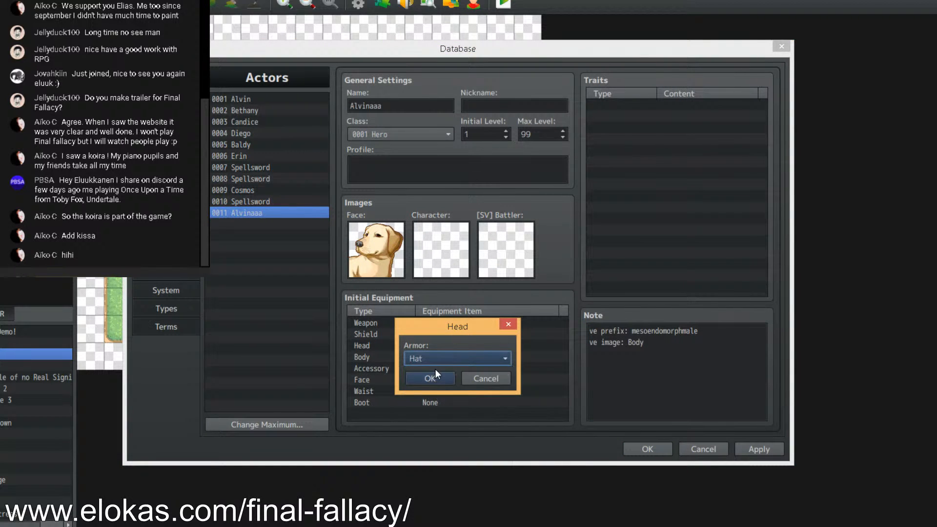
click(435, 372)
click(649, 449)
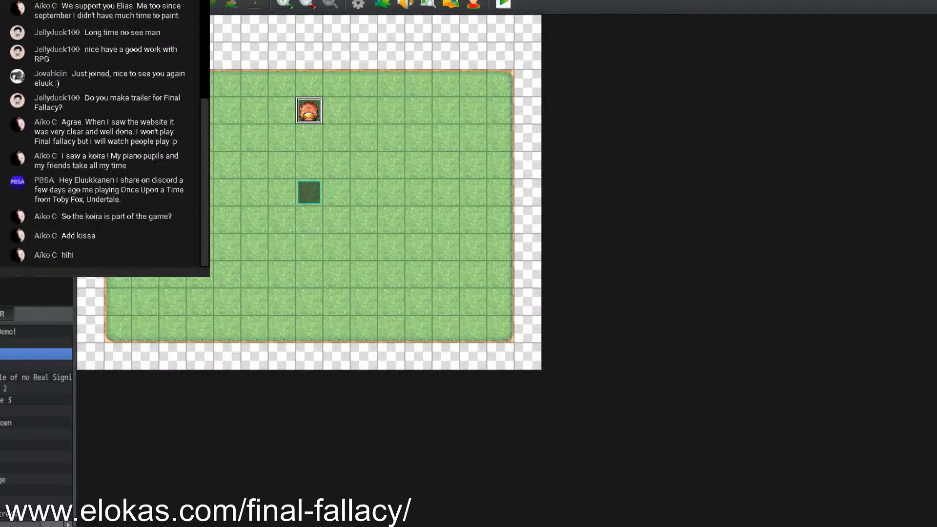
Run a playtest of the project and start a new game
click(303, 512)
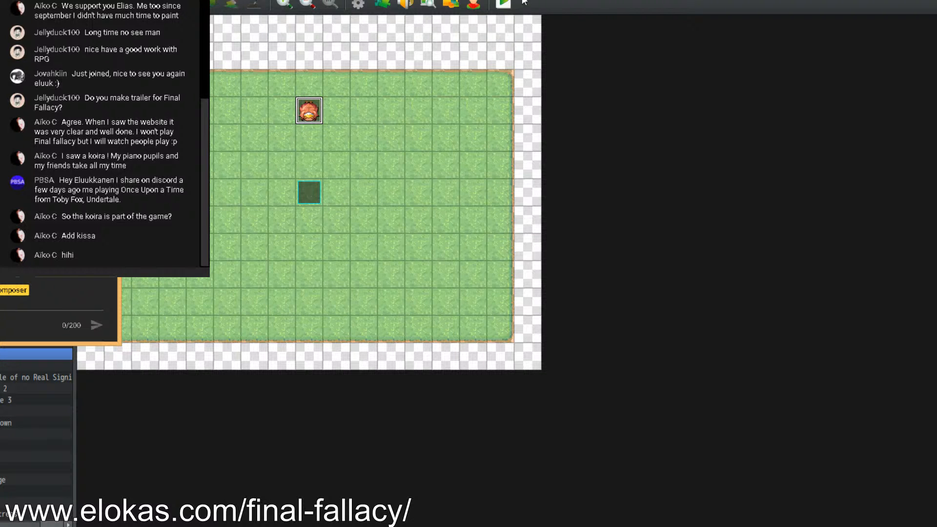
click(494, 7)
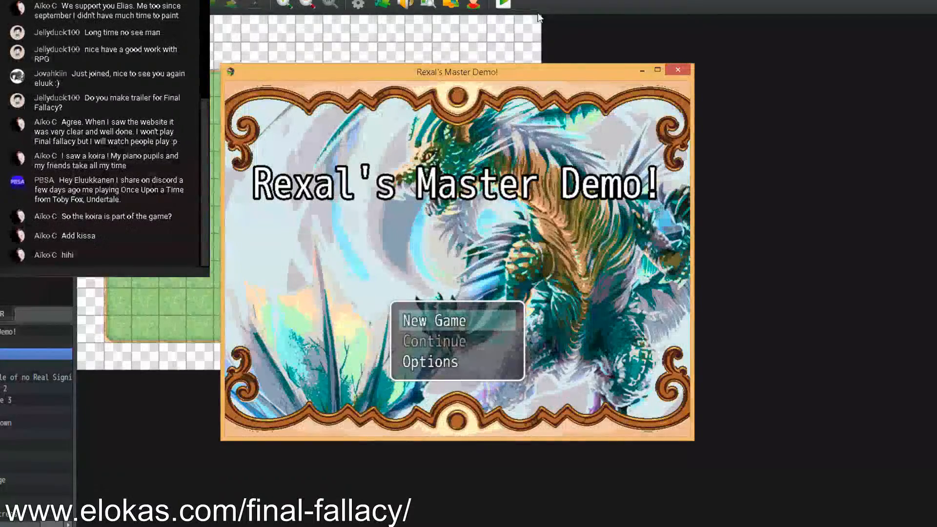
click(454, 313)
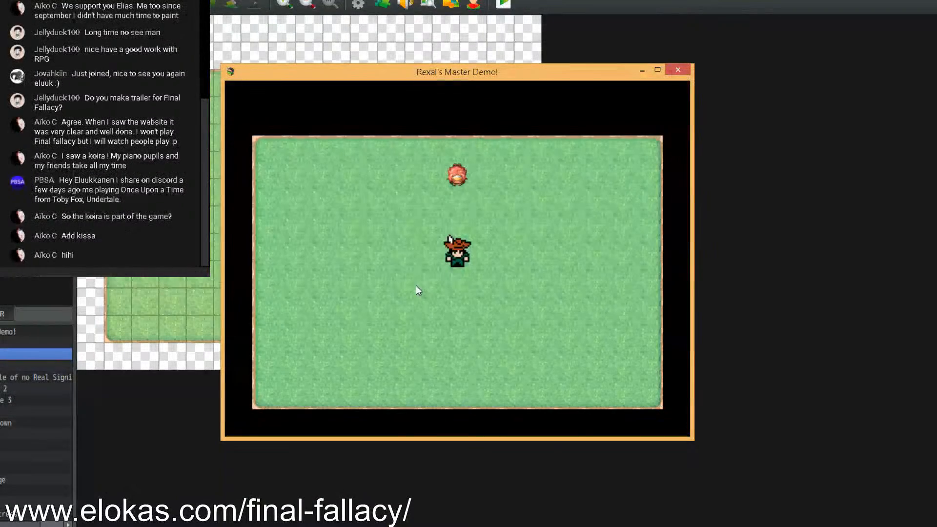
Walk the character around the map in all four directions to check how the hat and clothes display
click(473, 281)
click(404, 314)
click(578, 264)
mouse_move(578, 263)
mouse_down()
mouse_move(563, 239)
mouse_move(406, 264)
mouse_move(453, 266)
mouse_up()
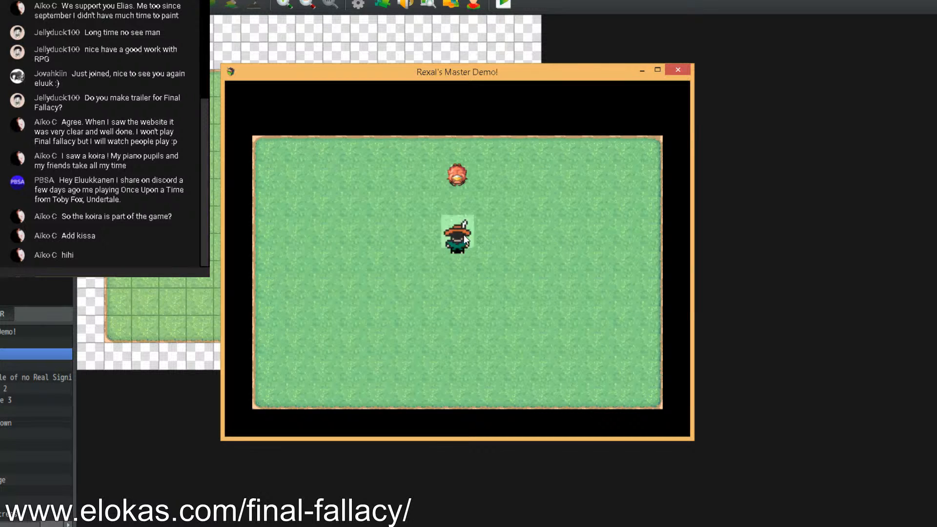
drag(467, 276, 459, 380)
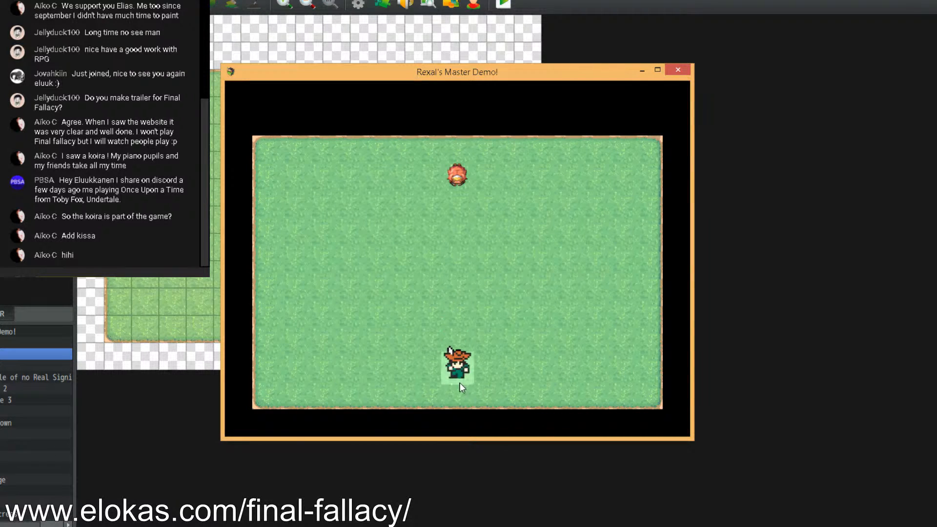
key(Up)
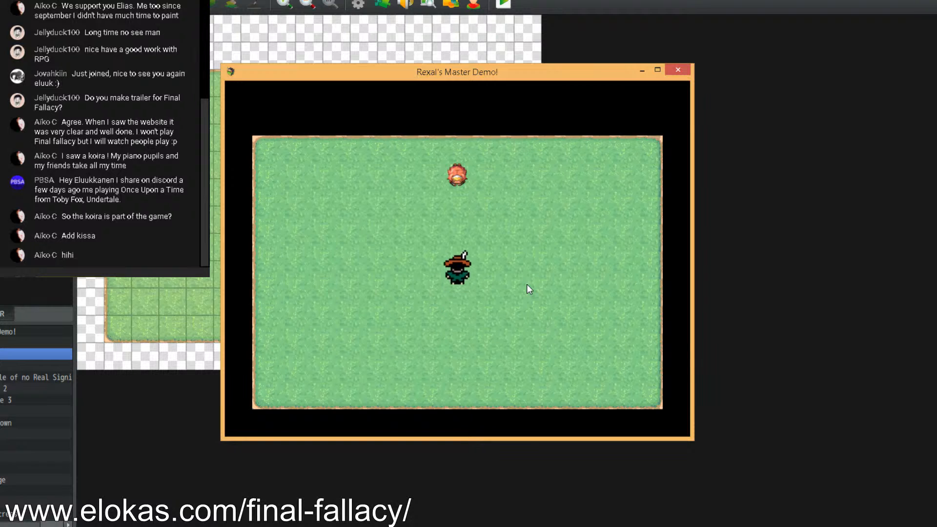
key(Down)
key(Down)
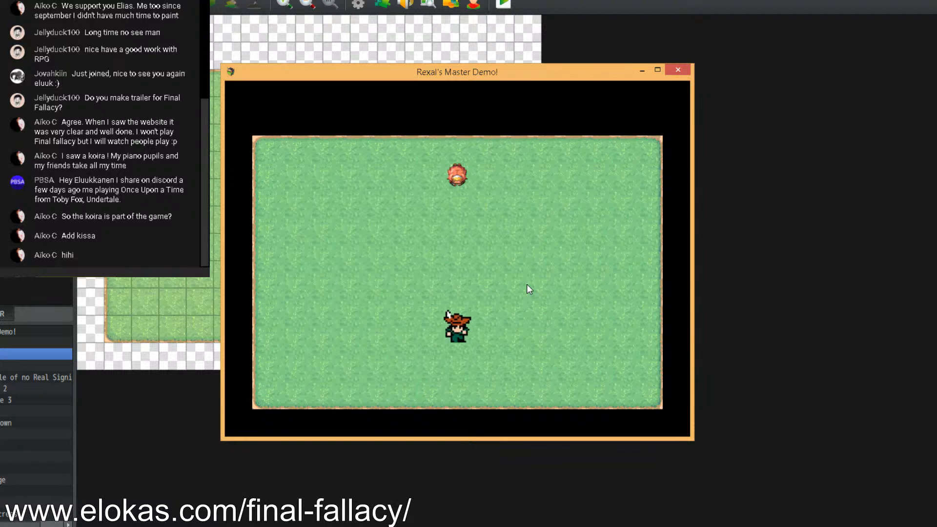
key(Left)
key(Right)
key(Up)
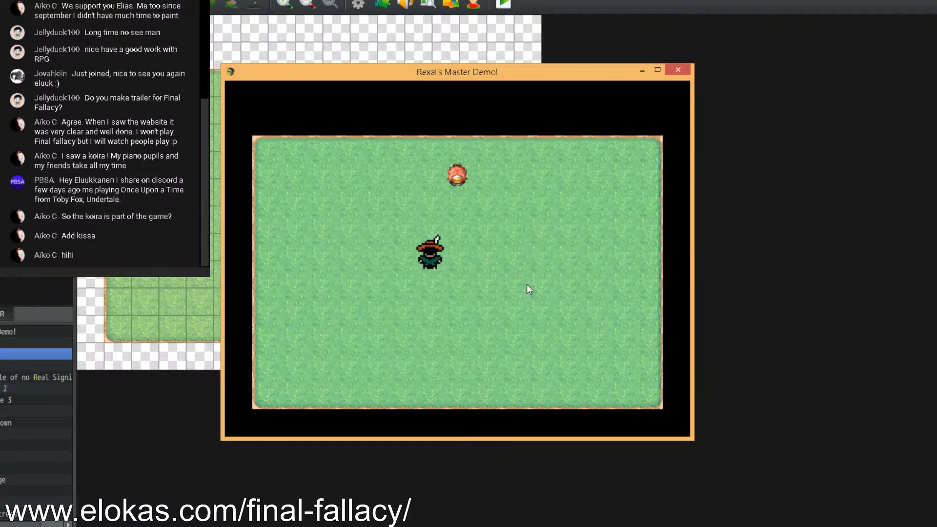
key(Down)
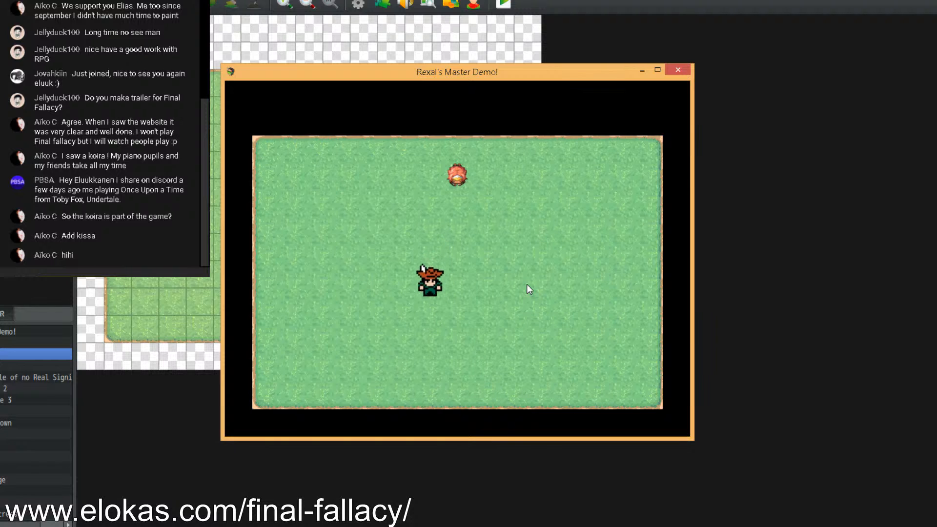
key(Up)
key(Down)
key(Up)
key(Up)
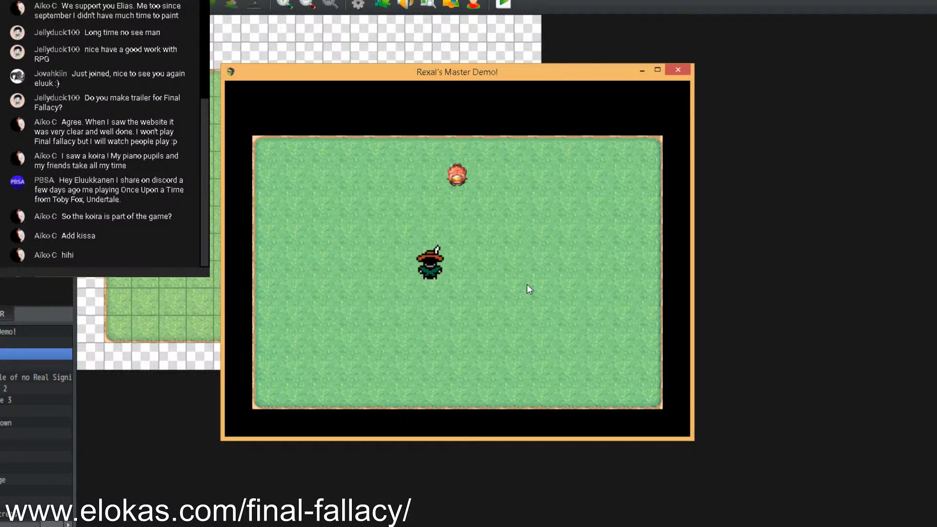
key(Down)
key(Up)
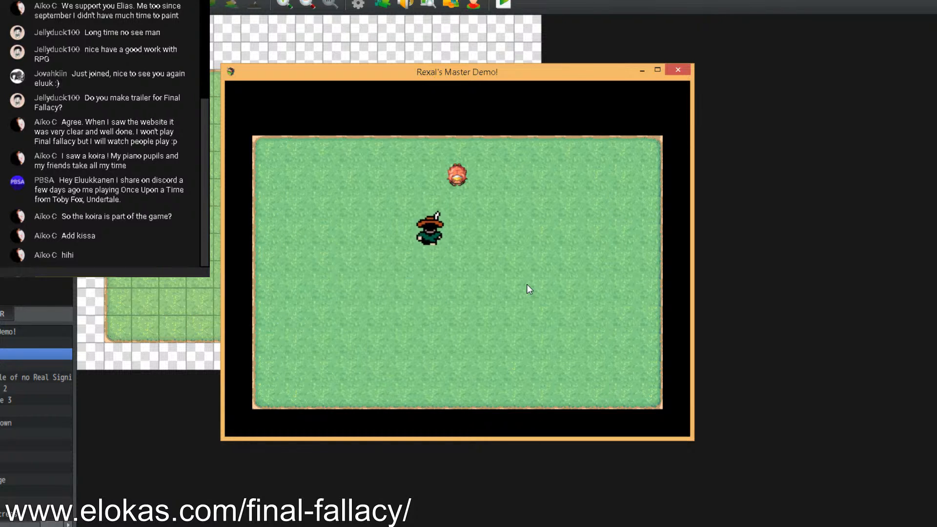
key(Left)
key(Down)
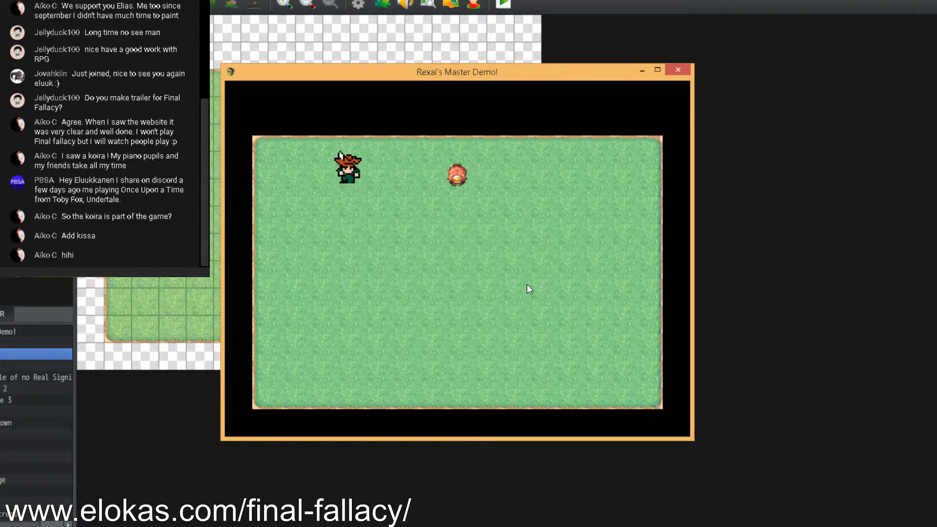
key(Right)
key(Up)
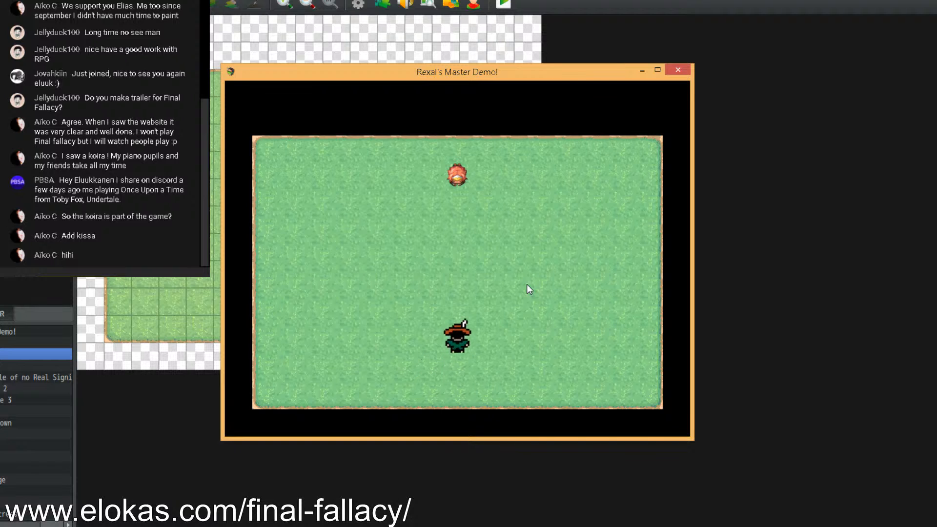
key(Right)
key(Up)
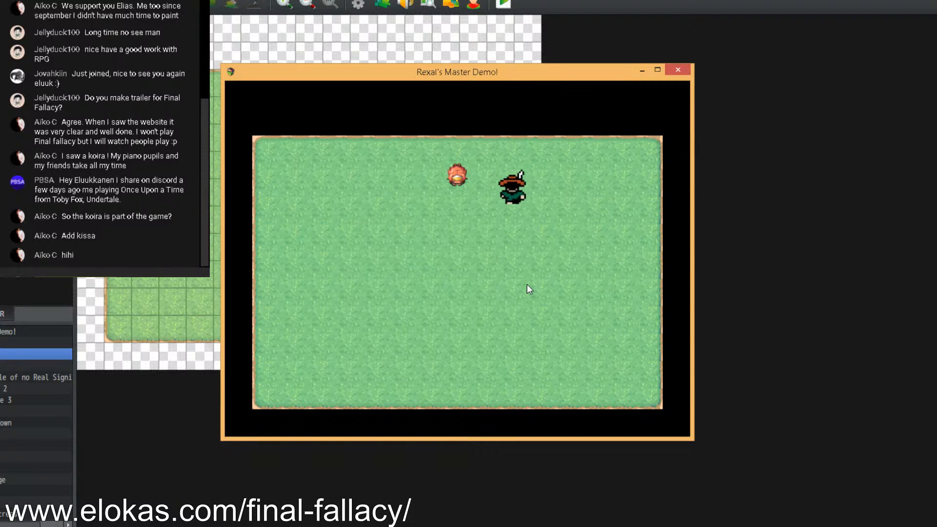
key(Right)
key(Down)
key(Left)
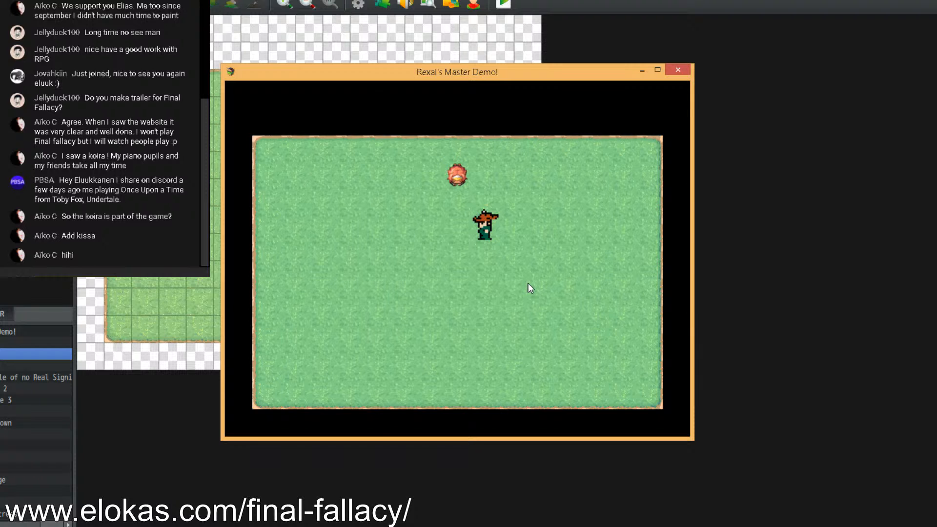
mouse_move(450, 311)
mouse_down()
mouse_move(356, 320)
mouse_move(288, 287)
mouse_move(346, 233)
mouse_move(430, 232)
mouse_up()
Unequip the Hat and the Clothes on the character's in-game equipment screen and return to the map
right_click(478, 274)
click(283, 161)
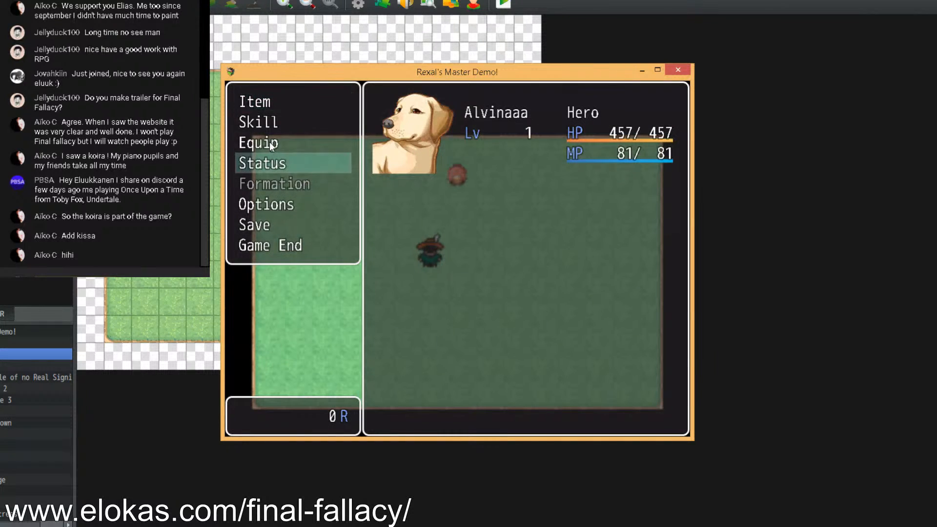
click(271, 147)
click(271, 146)
click(455, 179)
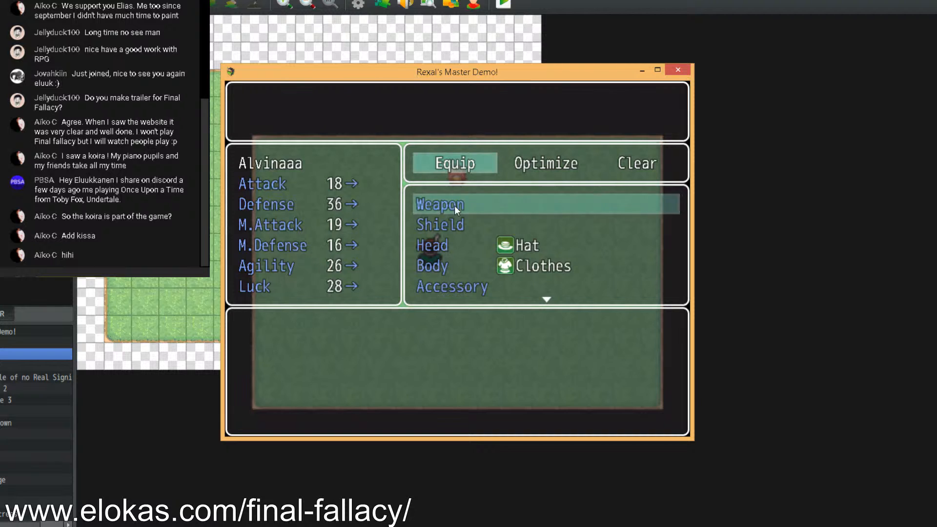
click(441, 237)
click(440, 236)
click(412, 319)
click(473, 267)
click(474, 267)
click(394, 312)
right_click(468, 292)
right_click(468, 292)
right_click(468, 292)
Walk the character without equipment around the map to check the bare body, and close the playtest
click(488, 276)
click(542, 180)
click(458, 323)
click(321, 327)
click(314, 264)
click(406, 212)
click(392, 186)
click(402, 261)
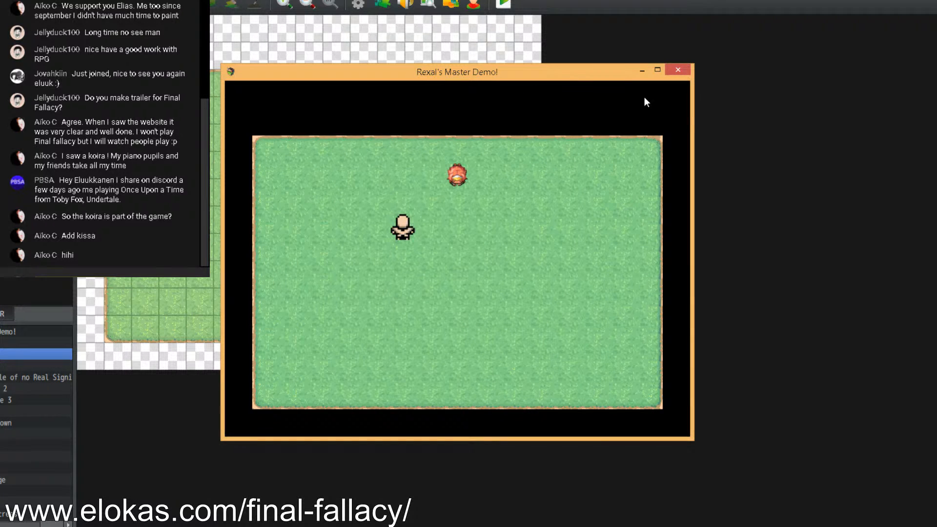
click(677, 70)
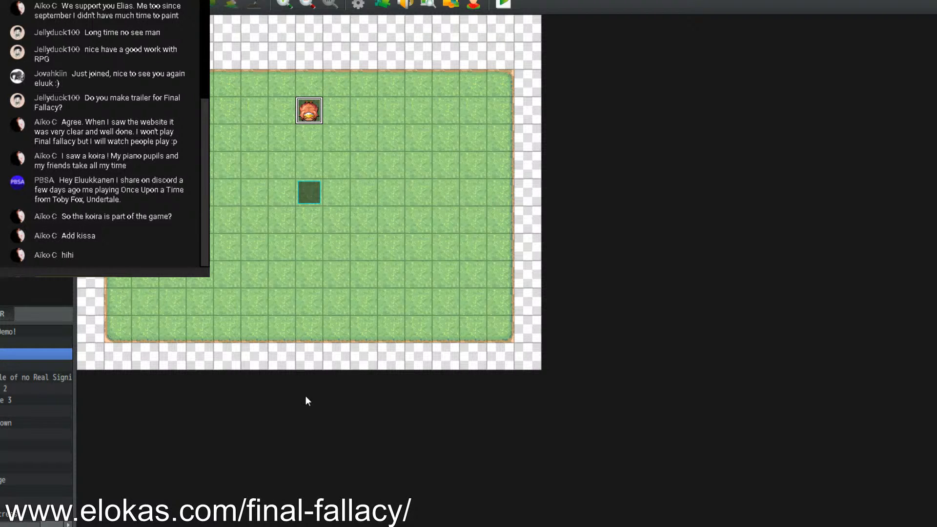
Bring up the img/parts/character folder, switch to paint.net and look over the 864 × 576 body sprite sheet of battle poses
click(308, 504)
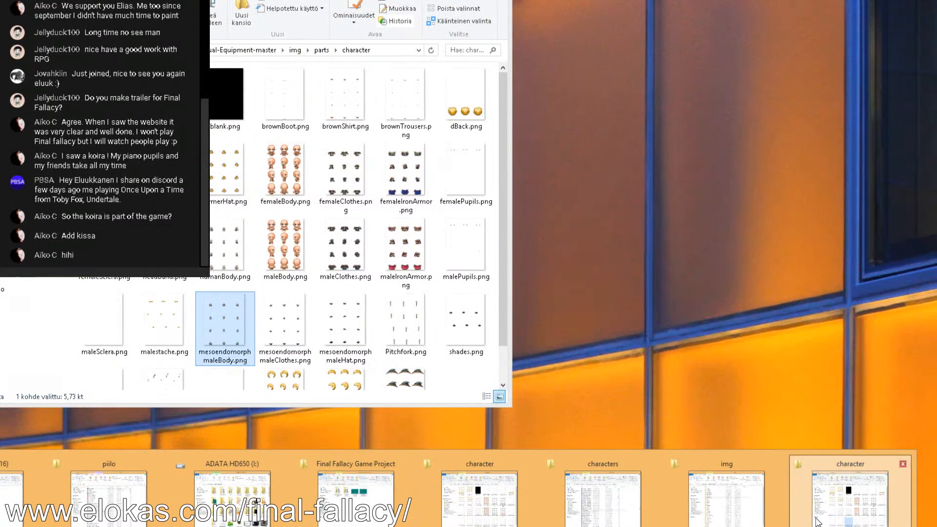
click(818, 521)
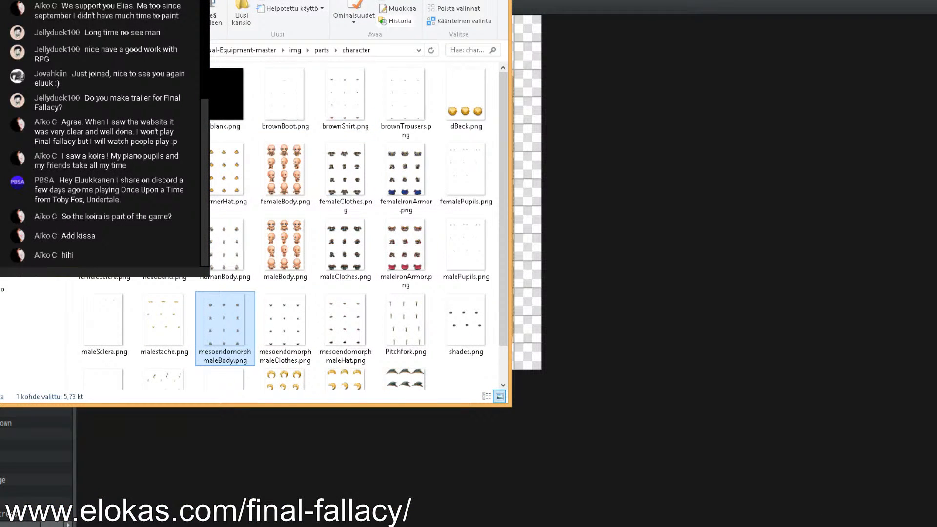
click(274, 520)
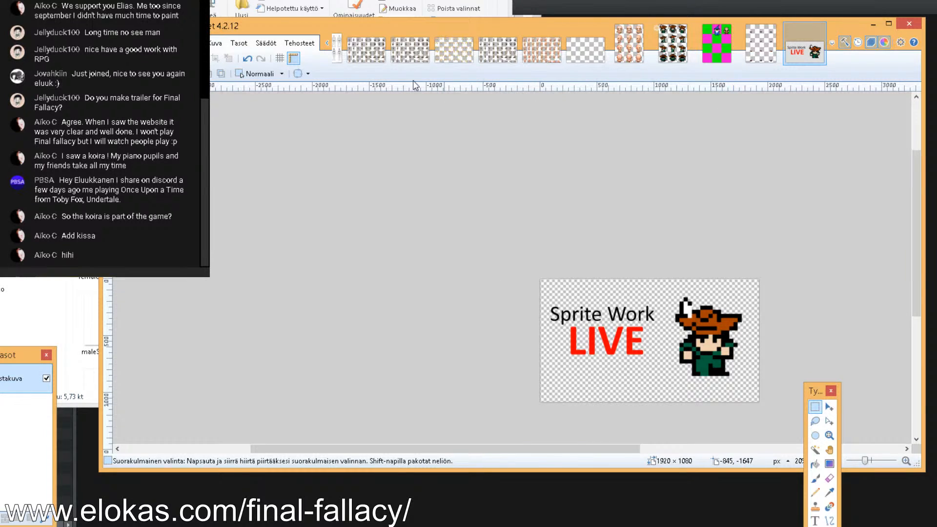
click(365, 53)
scroll(620, 224, down, 2)
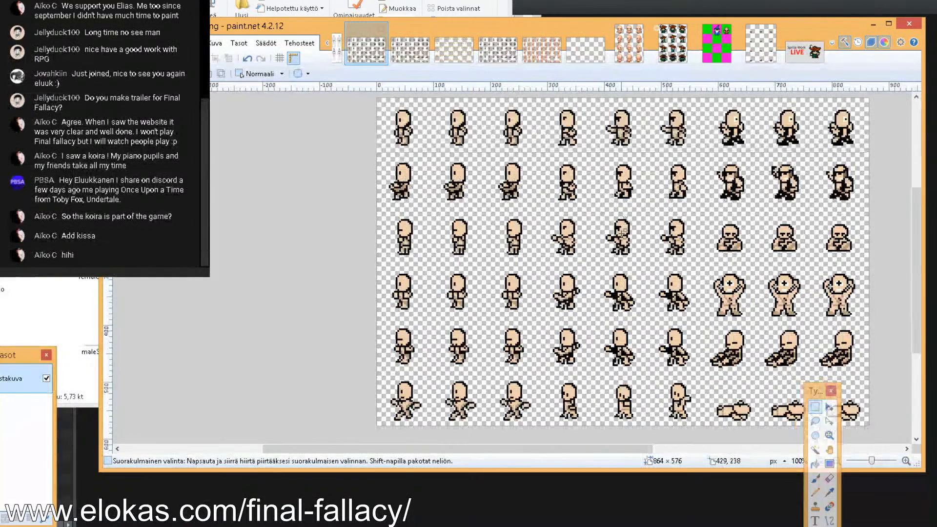
drag(617, 450, 672, 452)
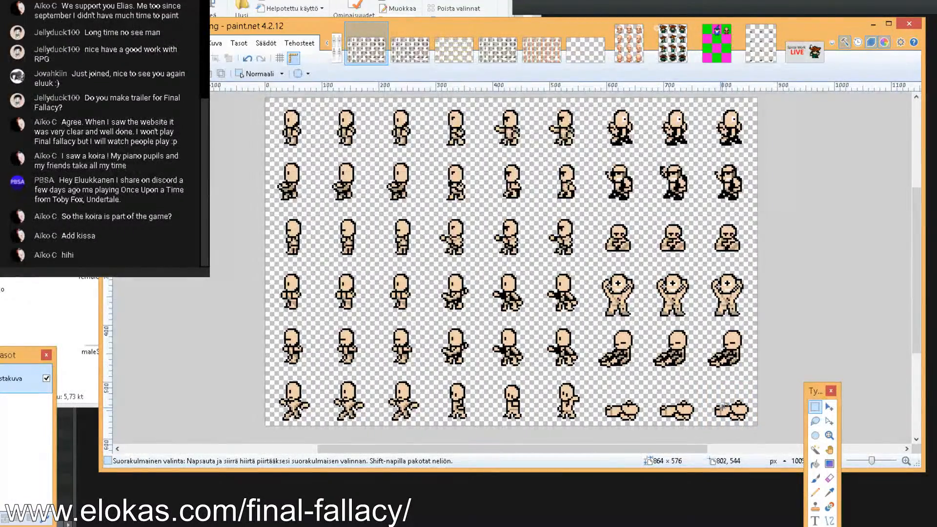
Look over the whole body sprite sheet of battle poses and compare it with the neighbouring 864 × 576 body sheet
scroll(724, 407, down, 1)
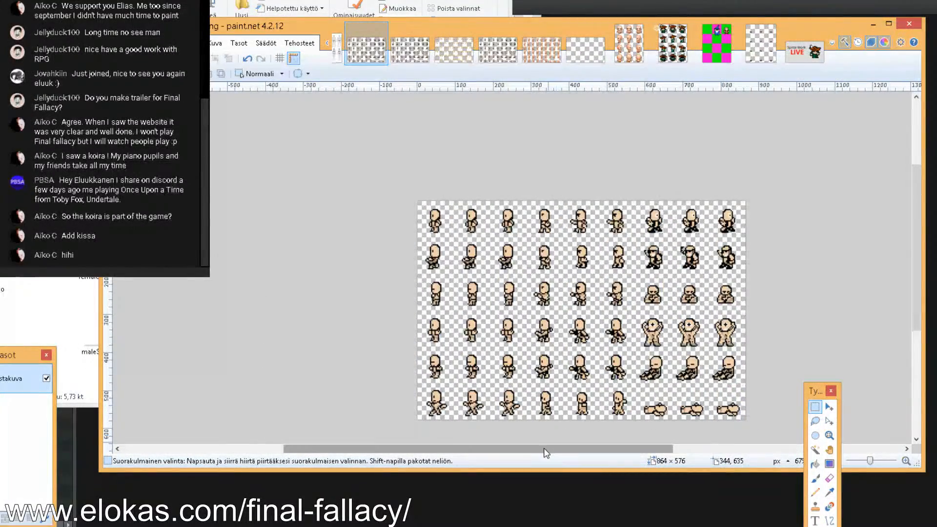
drag(556, 449, 585, 449)
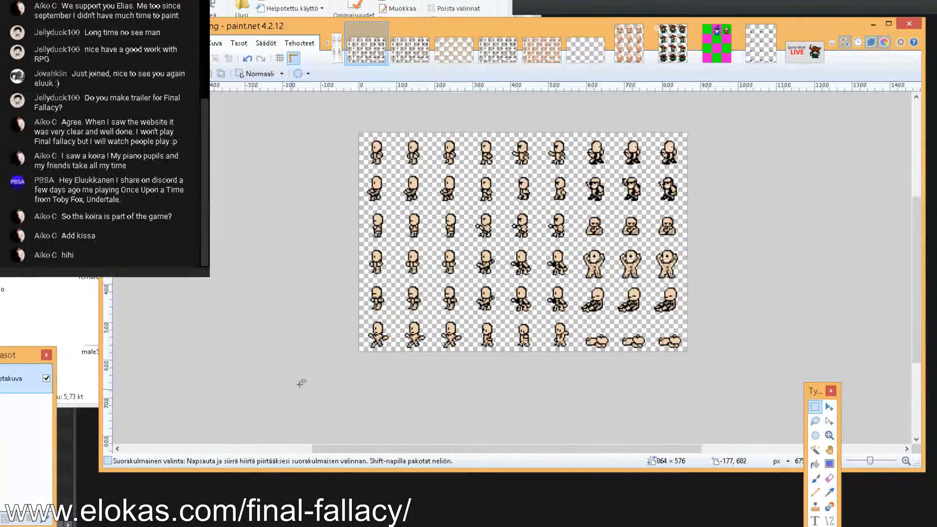
click(406, 43)
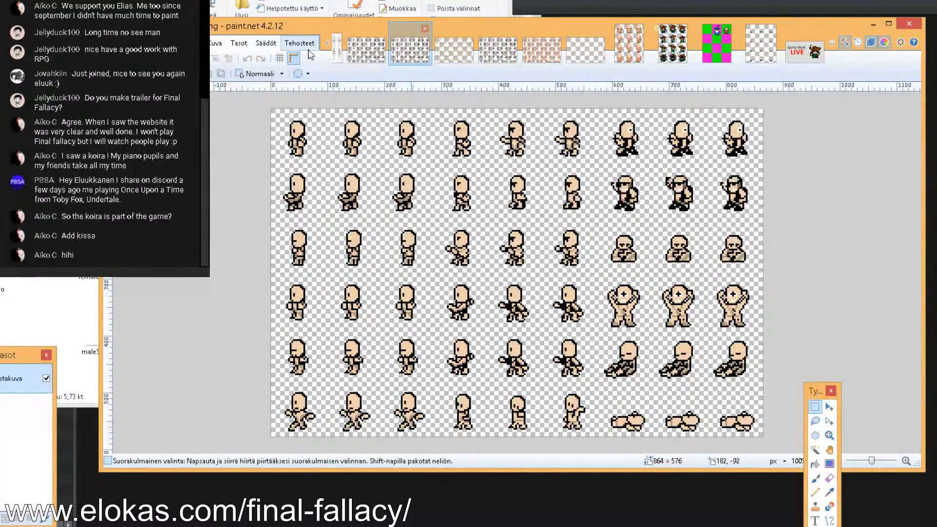
Bring up the unsaved image holding the fully selected body battle poses and undo its edits back to the blank canvas
click(329, 49)
click(329, 48)
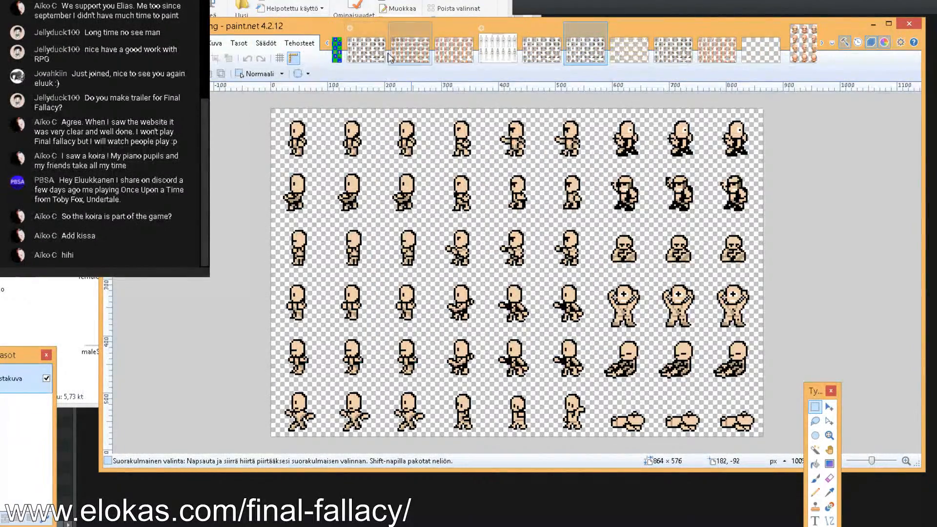
click(367, 51)
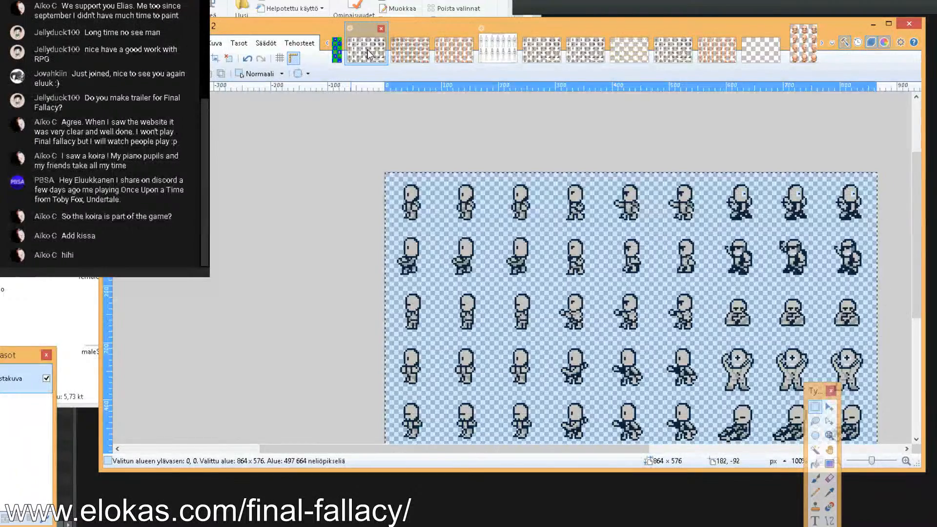
key(ctrl+z)
key(ctrl+z)
key(ctrl+z)
key(ctrl+z)
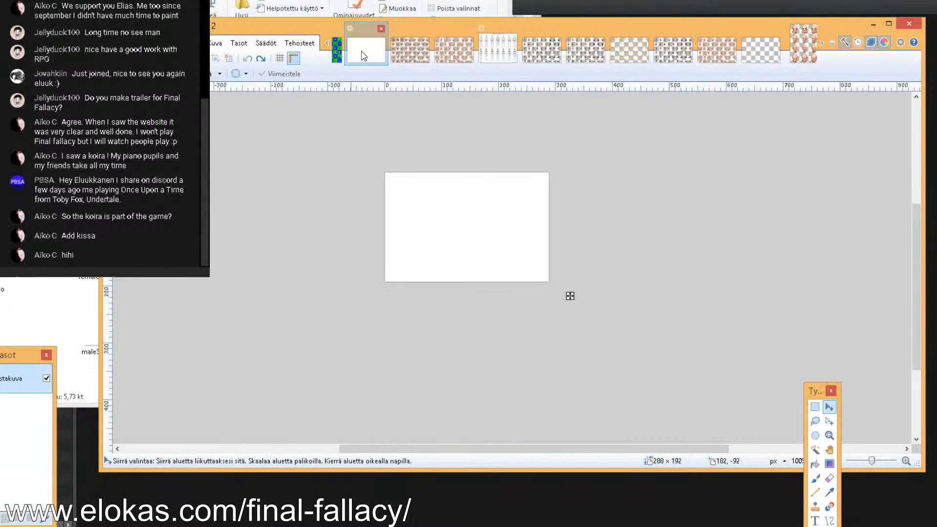
Switch to the layered green-and-blue battle sheet, toggle layer 4 with the clothes repeatedly to compare, and leave it visible
click(340, 51)
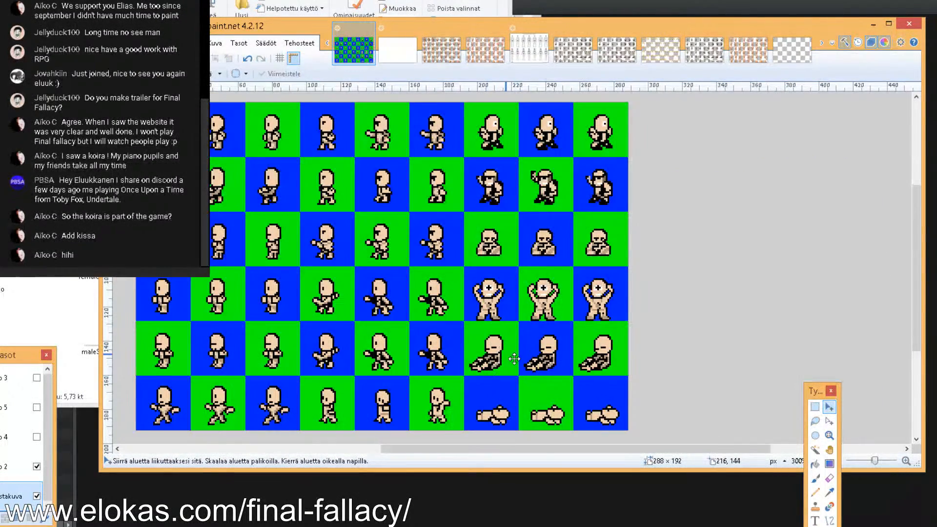
drag(527, 455, 488, 455)
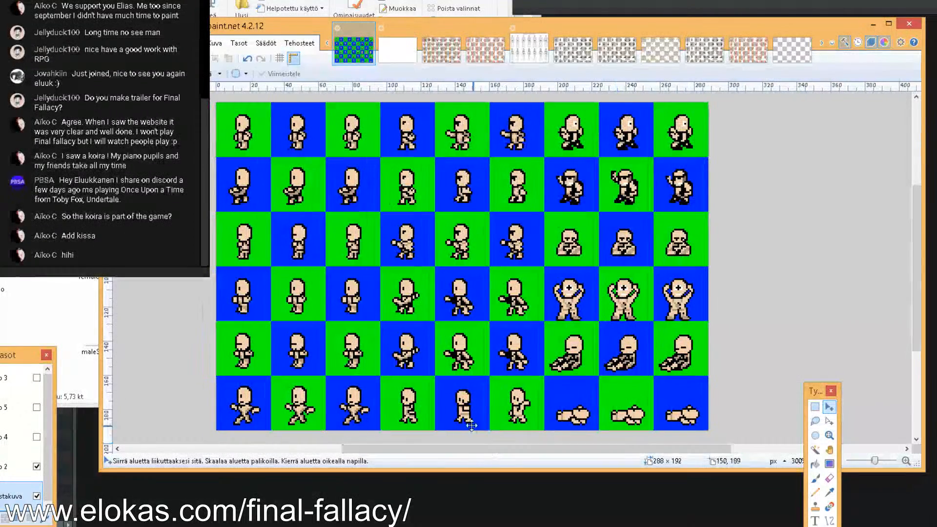
click(37, 437)
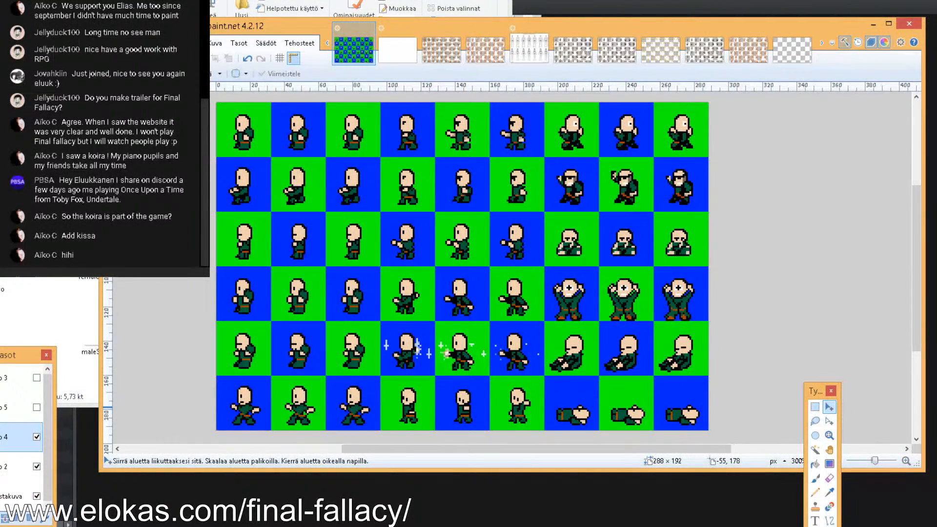
click(37, 438)
click(36, 437)
click(37, 437)
click(37, 437)
click(37, 437)
click(37, 437)
click(37, 437)
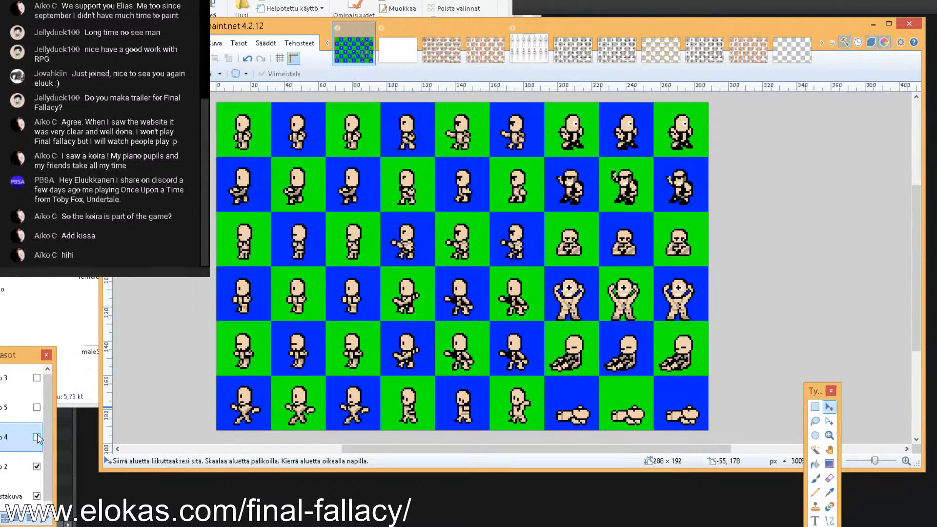
click(37, 437)
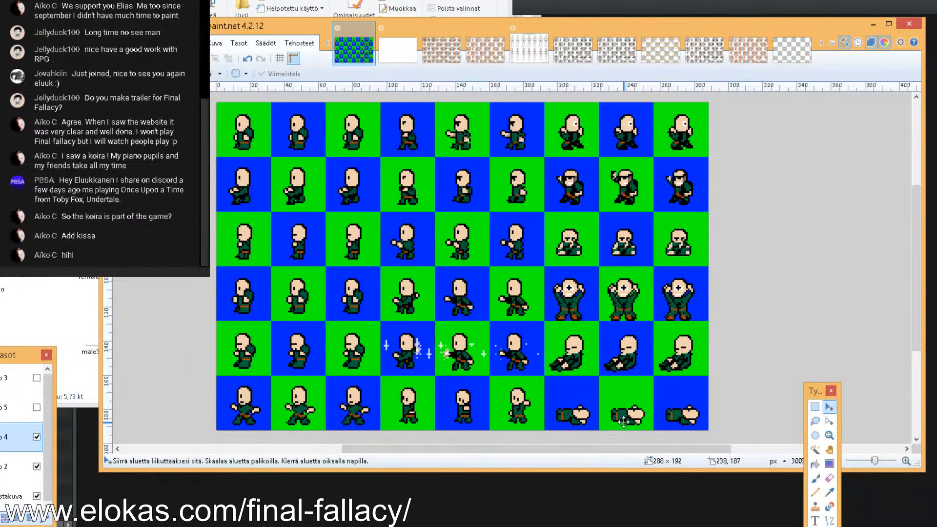
Examine the clothed sitting and lying battle poses up close, and look over the whole layered sheet
scroll(623, 421, up, 6)
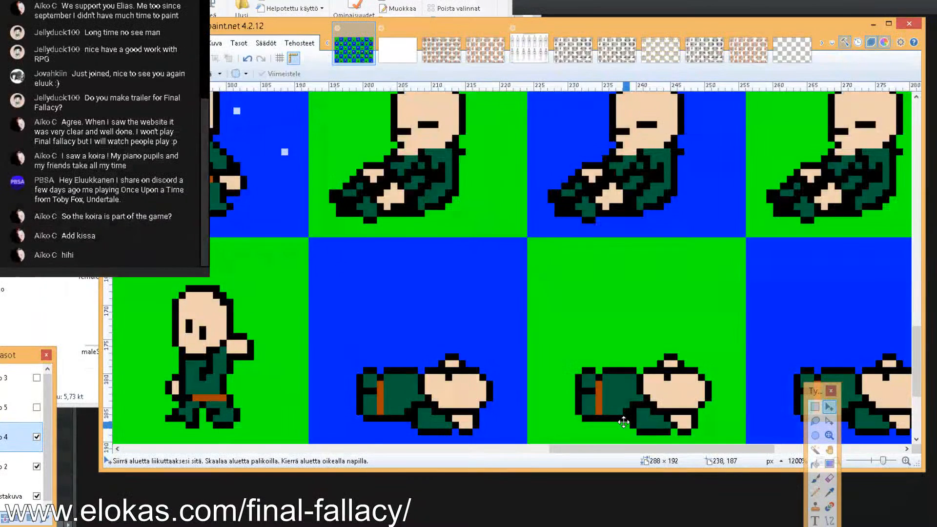
scroll(650, 427, down, 1)
click(814, 407)
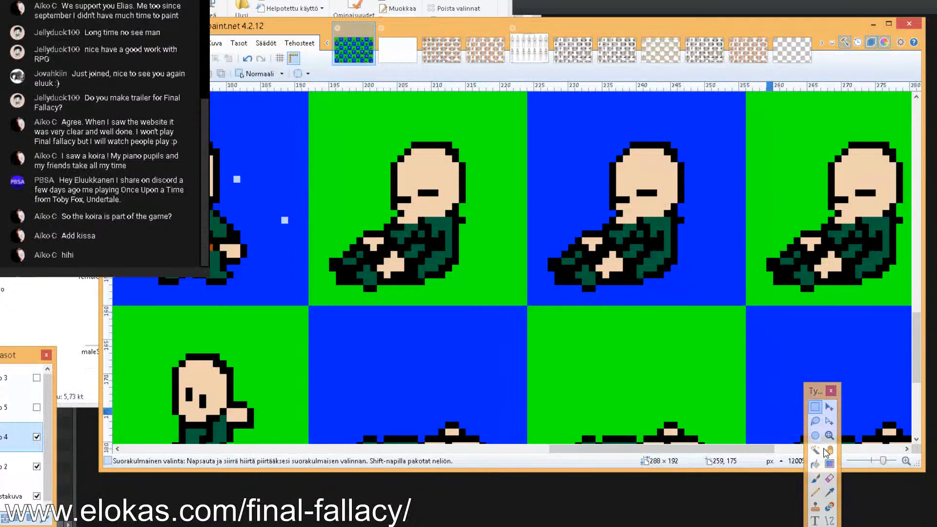
click(816, 492)
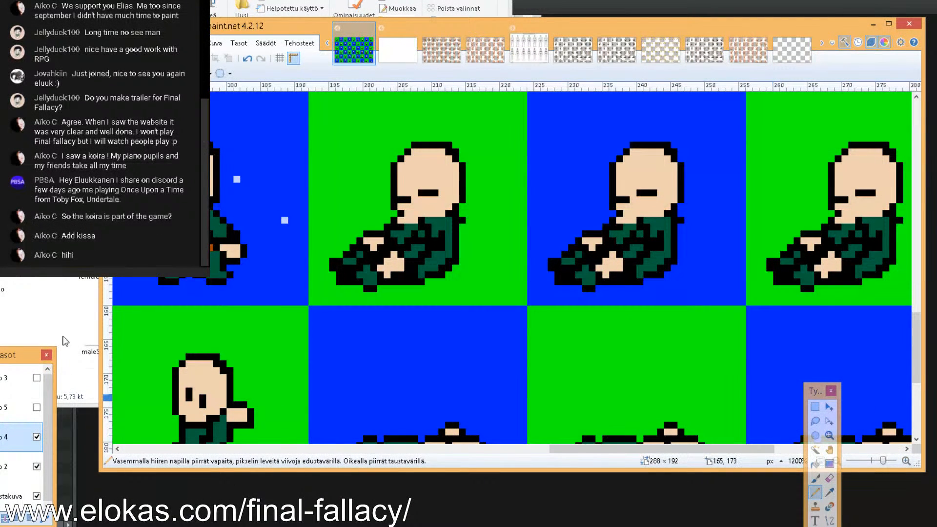
key(F8)
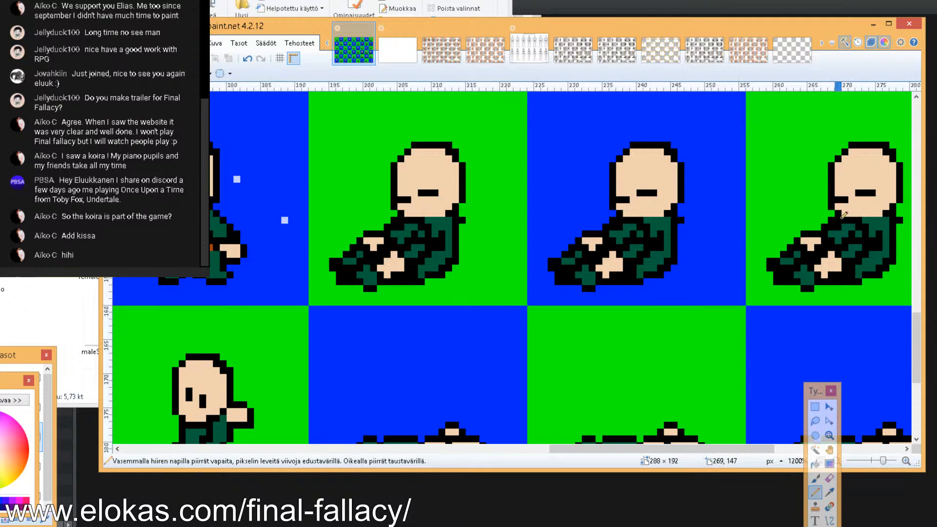
scroll(733, 226, down, 8)
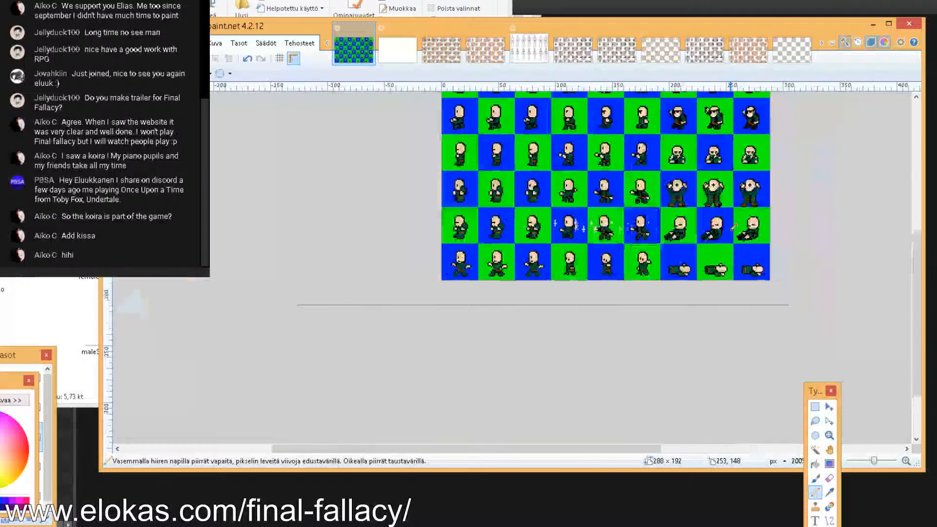
scroll(734, 227, up, 2)
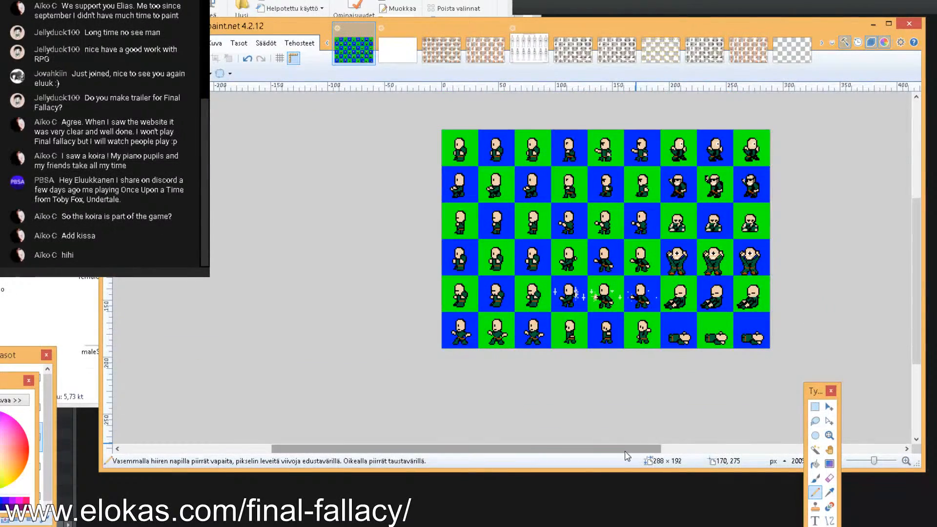
drag(624, 449, 644, 449)
scroll(644, 449, up, 1)
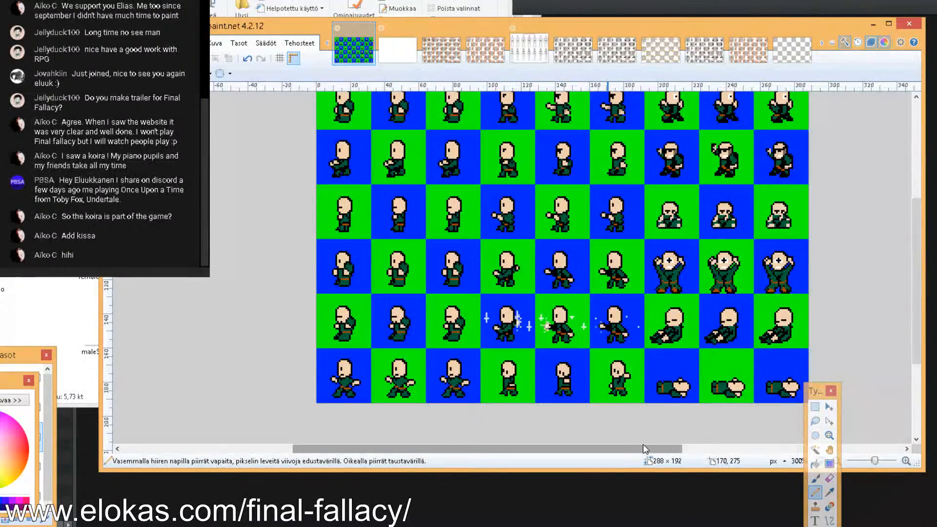
scroll(551, 341, up, 1)
scroll(551, 341, down, 2)
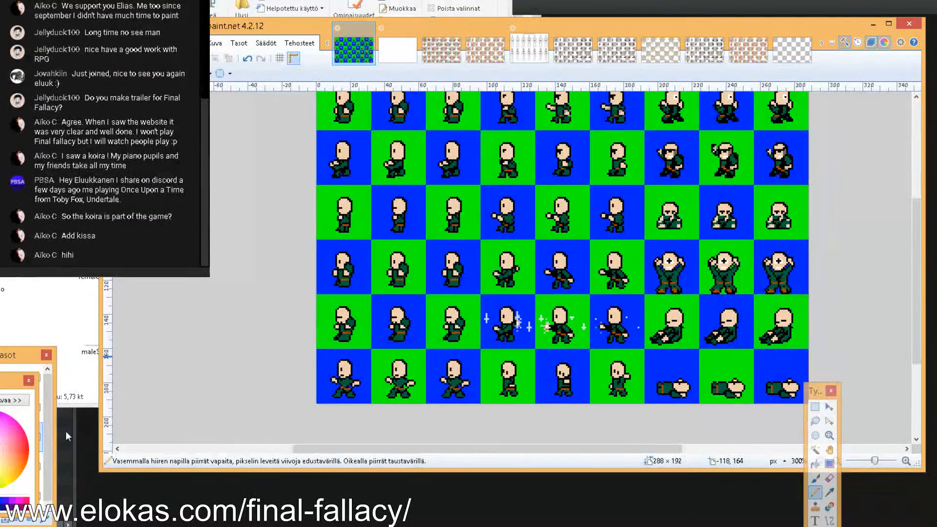
Hide and show layer 4 again to compare the battle poses with and without clothes
click(37, 437)
click(36, 438)
click(36, 438)
click(37, 438)
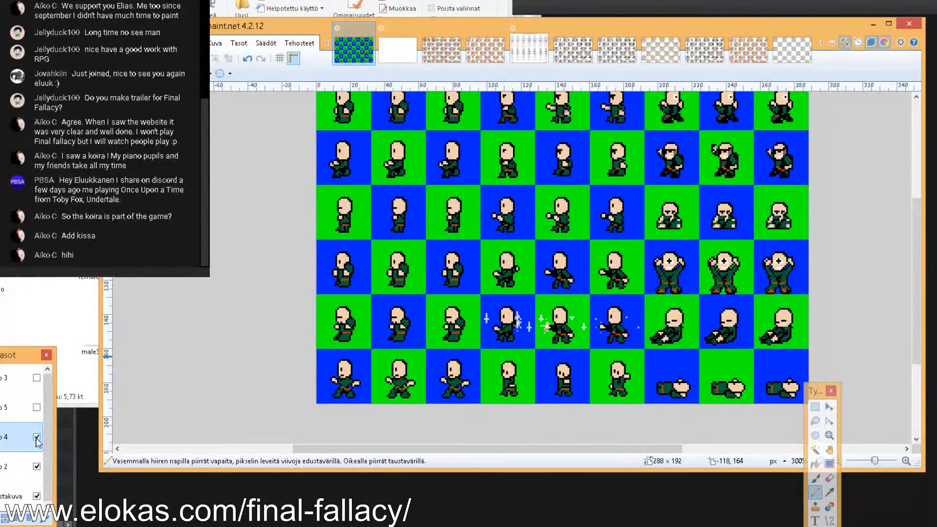
Copy the entire clothes layer of the battle sheet and create a new 288 × 192 image
click(815, 406)
drag(310, 414, 898, 247)
drag(898, 181, 936, 0)
key(ctrl+c)
key(ctrl+n)
click(509, 318)
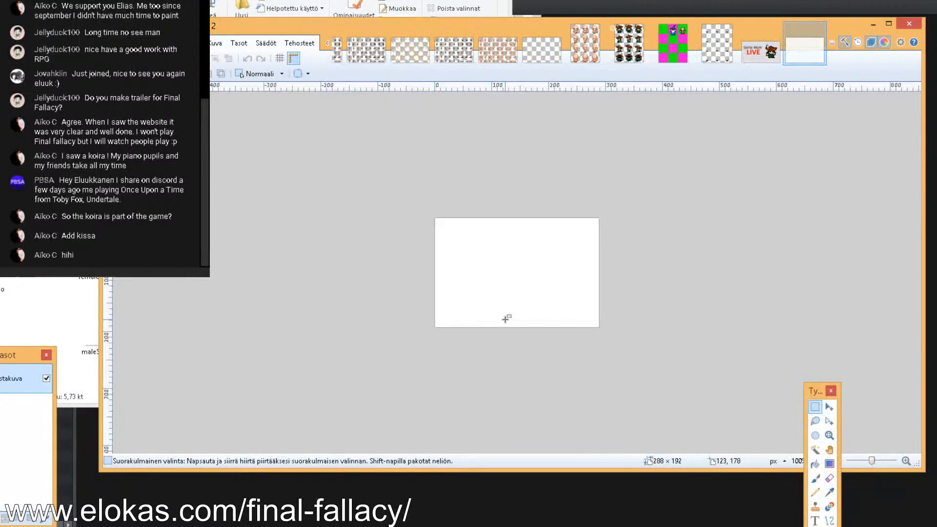
Paste the copied clothes sprites into the 630 × 792 hat sheet and crop the image to the pasted selection
click(721, 46)
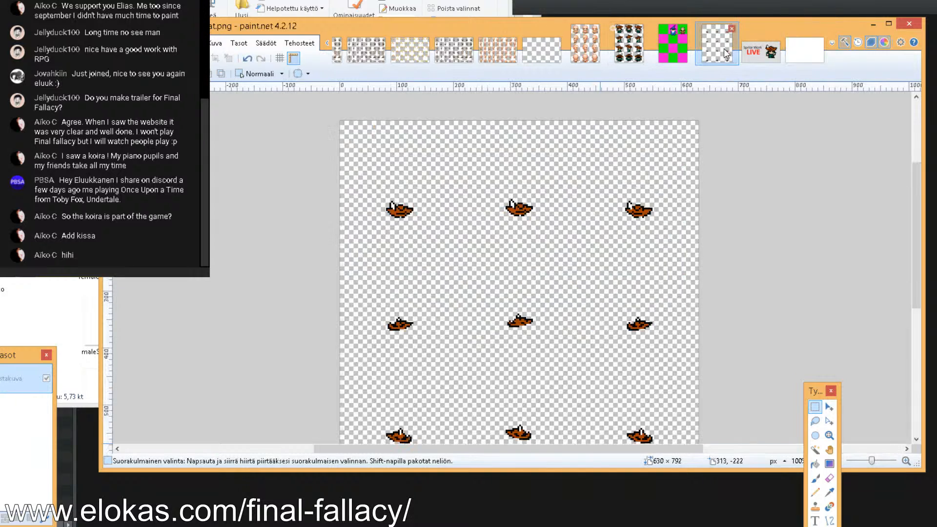
key(ctrl+v)
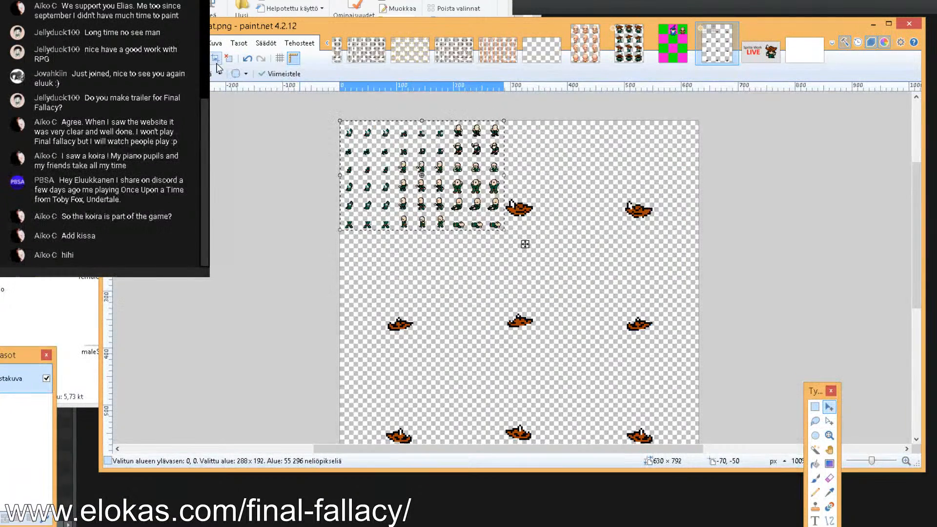
key(ctrl+shift+x)
Resize the cropped clothes sheet to 300% with nearest neighbour (Lähin naapuri) interpolation
click(212, 44)
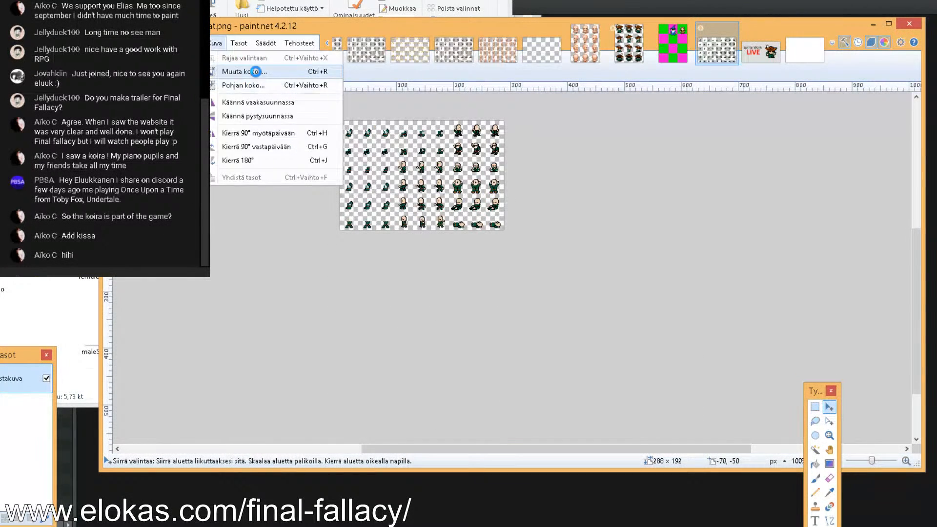
click(251, 74)
click(440, 187)
text(300)
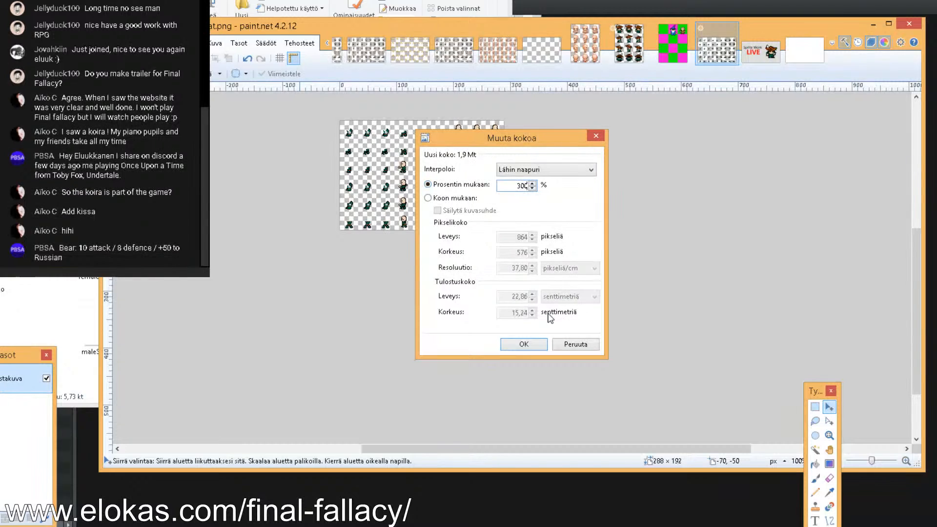
click(517, 344)
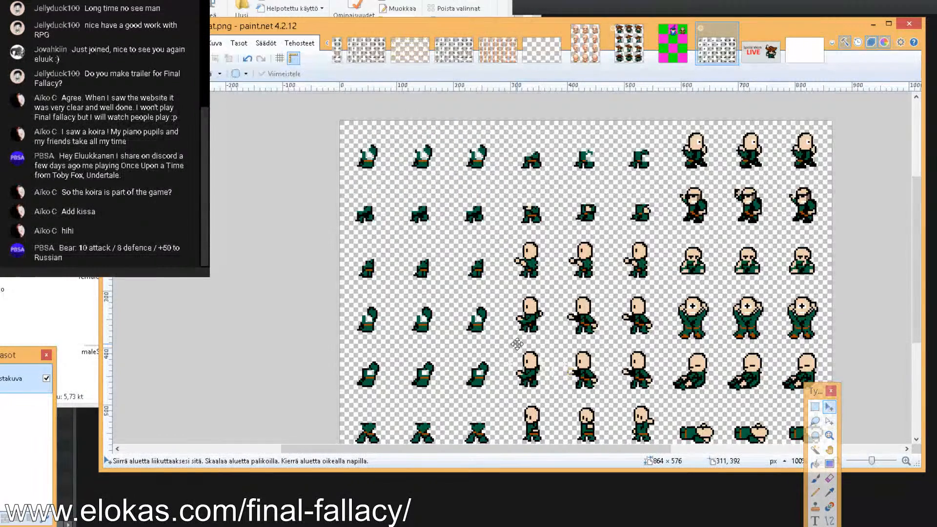
Delete the head of the clothed figure in the third row, fourth column of the enlarged sheet
click(815, 406)
scroll(540, 301, up, 4)
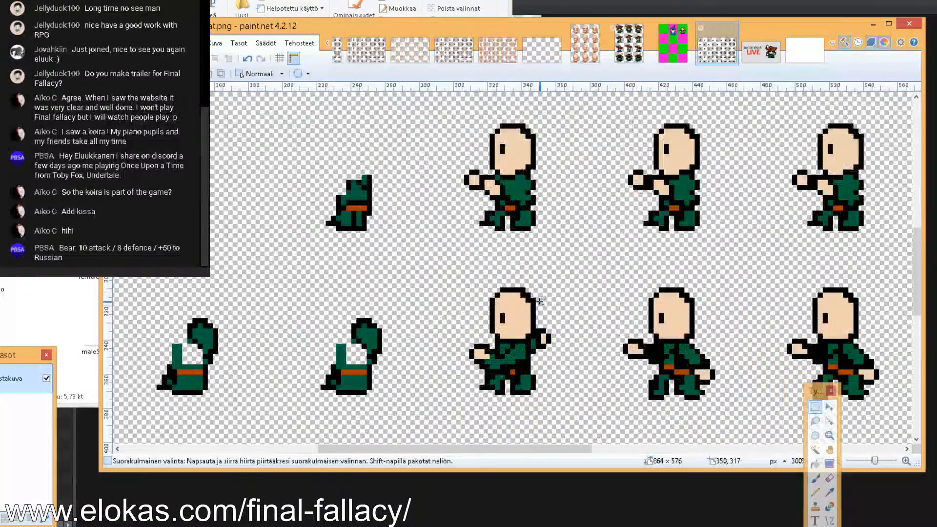
scroll(540, 301, up, 3)
drag(467, 124, 574, 201)
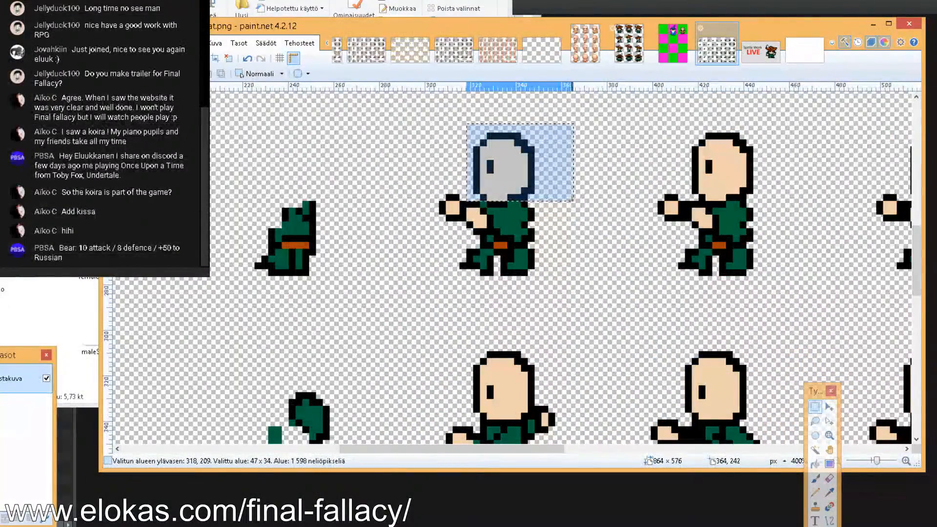
key(Delete)
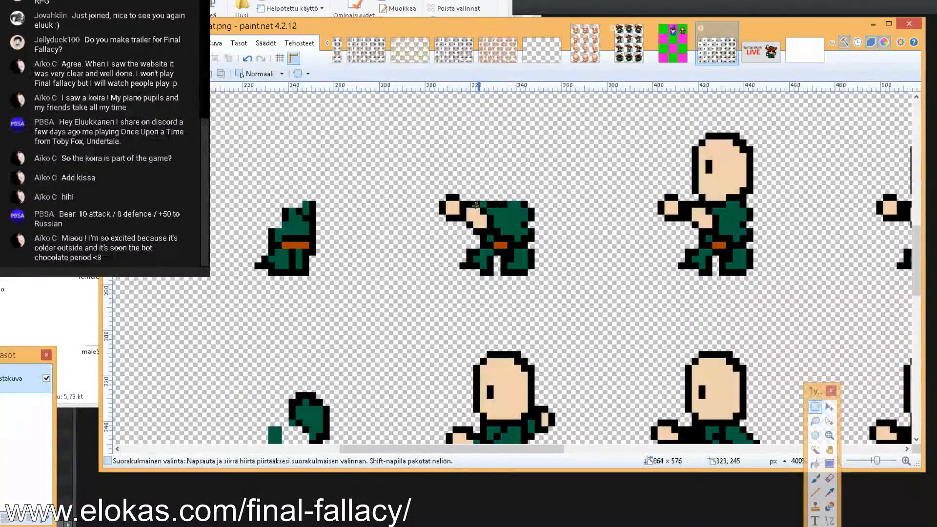
Try to erase the outstretched hand and the skin of the other arm from the same headless figure
drag(467, 222, 430, 189)
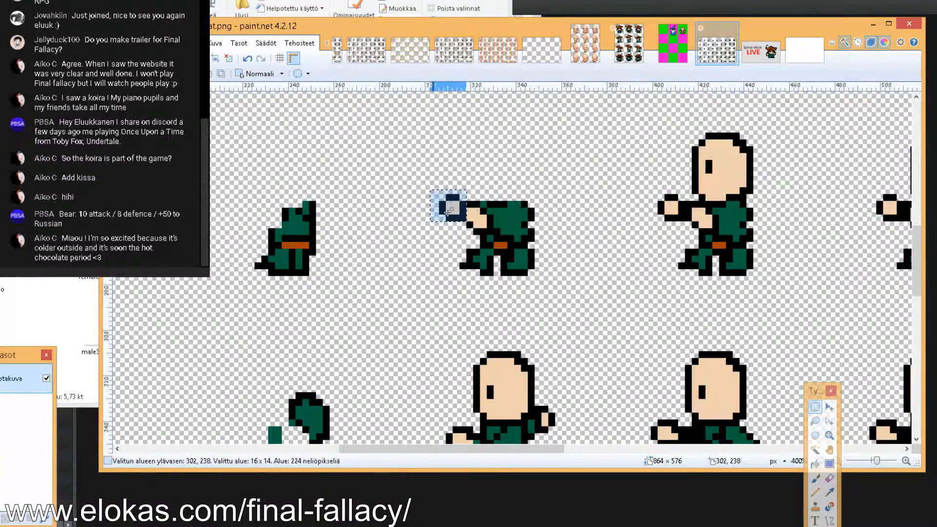
key(Delete)
drag(461, 229, 476, 217)
key(Delete)
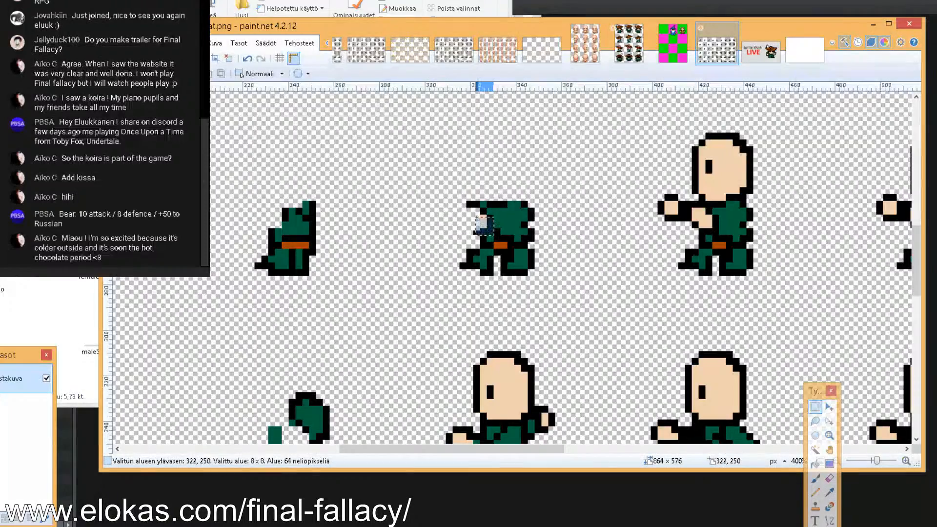
Undo the hand, arm and head deletions and the 300% enlargement of the clothes sheet
key(ctrl+z)
key(ctrl+z)
key(ctrl+z)
key(ctrl+z)
key(ctrl+z)
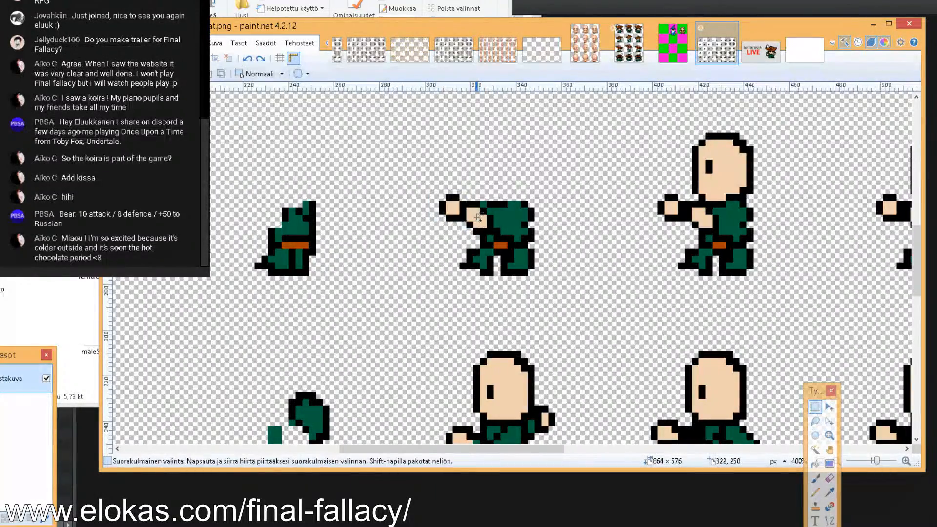
scroll(490, 332, up, 3)
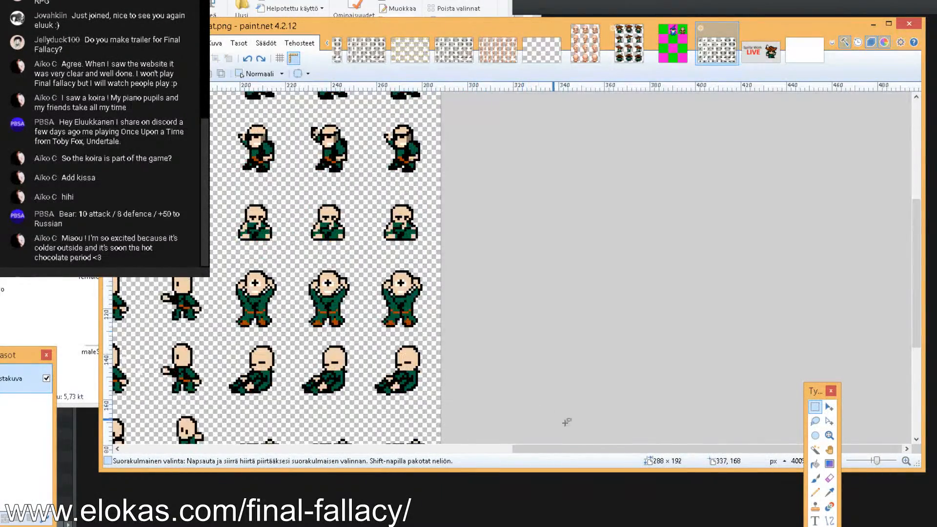
drag(580, 449, 490, 450)
click(91, 224)
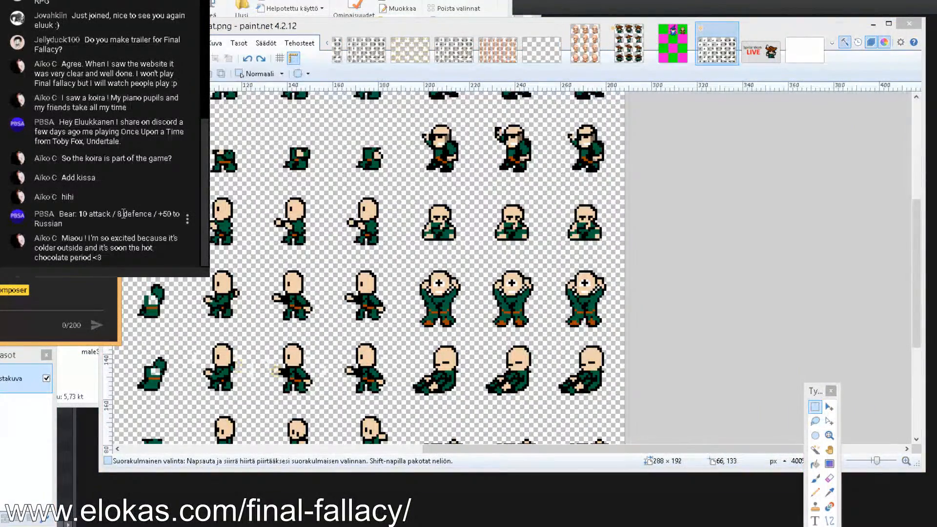
mouse_move(511, 448)
mouse_down()
mouse_move(382, 449)
mouse_move(406, 437)
mouse_up()
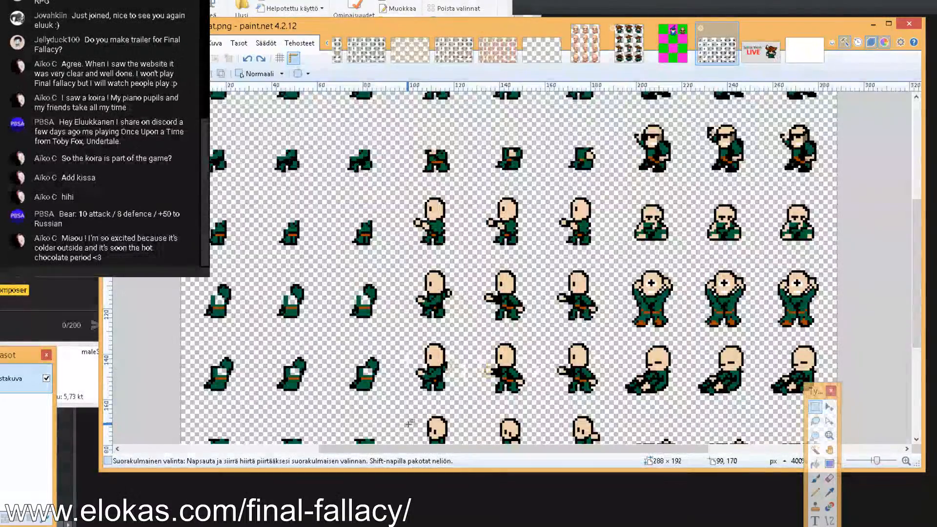
Delete the head, the outstretched hand and the arm skin of the figure in the third row, fourth column
scroll(409, 423, up, 3)
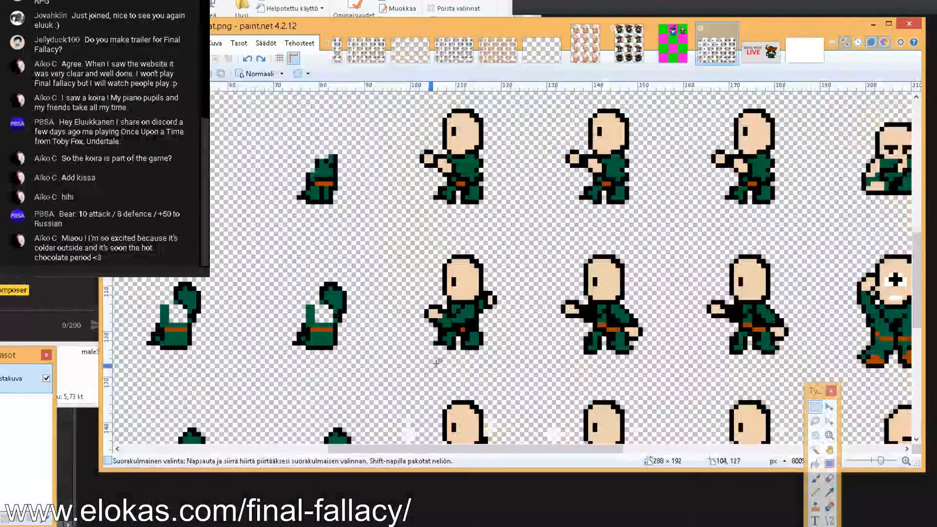
scroll(433, 365, up, 2)
scroll(433, 365, up, 2)
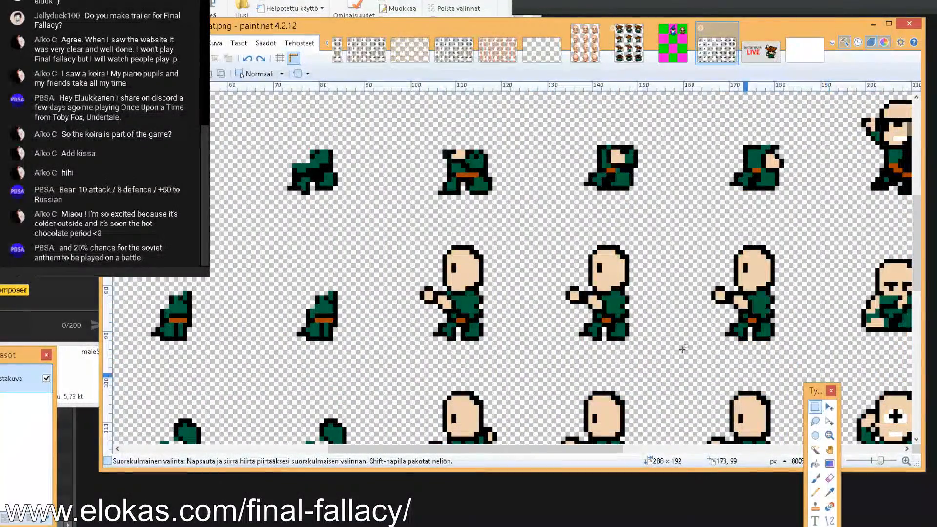
drag(439, 228, 501, 290)
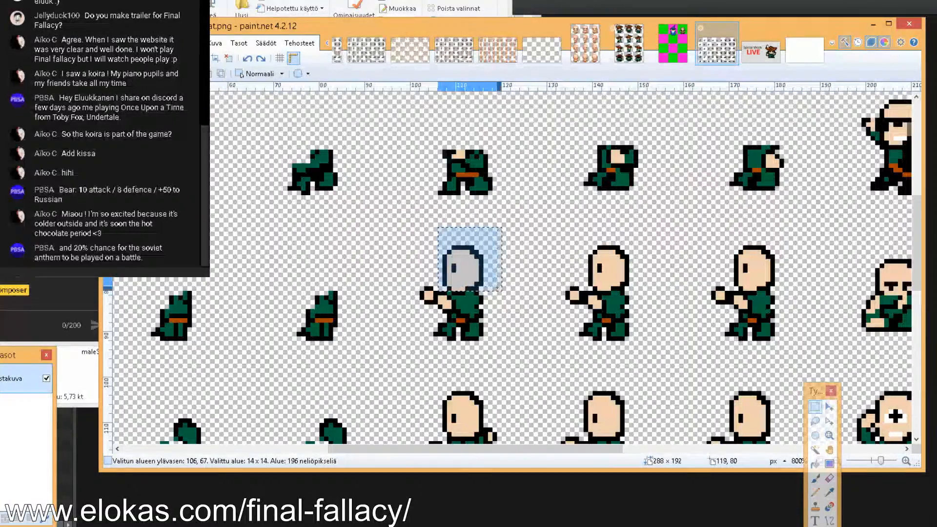
key(BackSpace)
key(Delete)
mouse_move(400, 269)
mouse_down()
mouse_move(435, 316)
mouse_move(446, 294)
mouse_up()
key(Delete)
key(Delete)
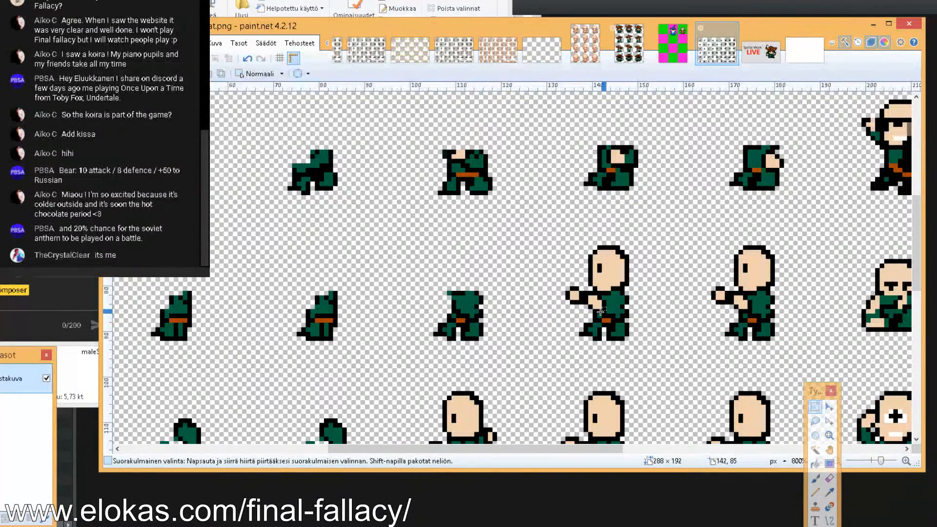
Delete the arm skin, outstretched hand and head of the figure in the third row, fifth column
drag(599, 308, 583, 305)
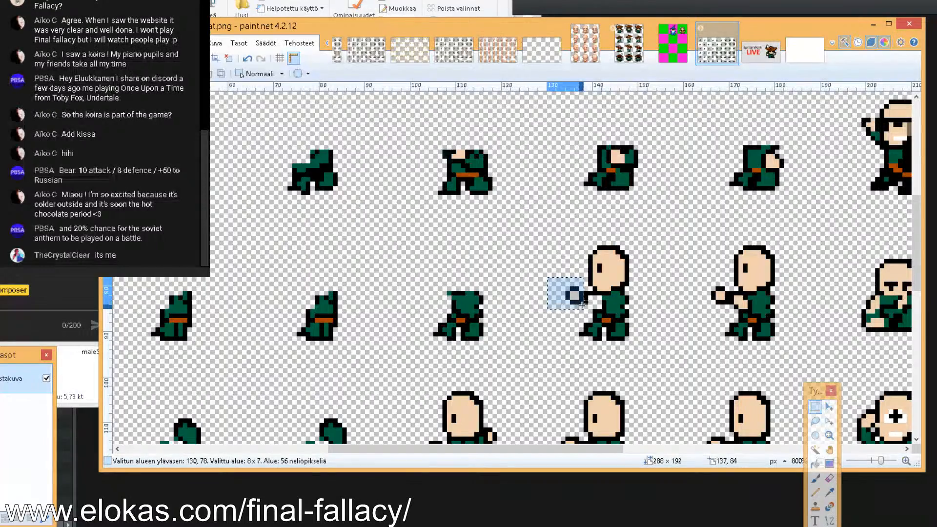
click(583, 305)
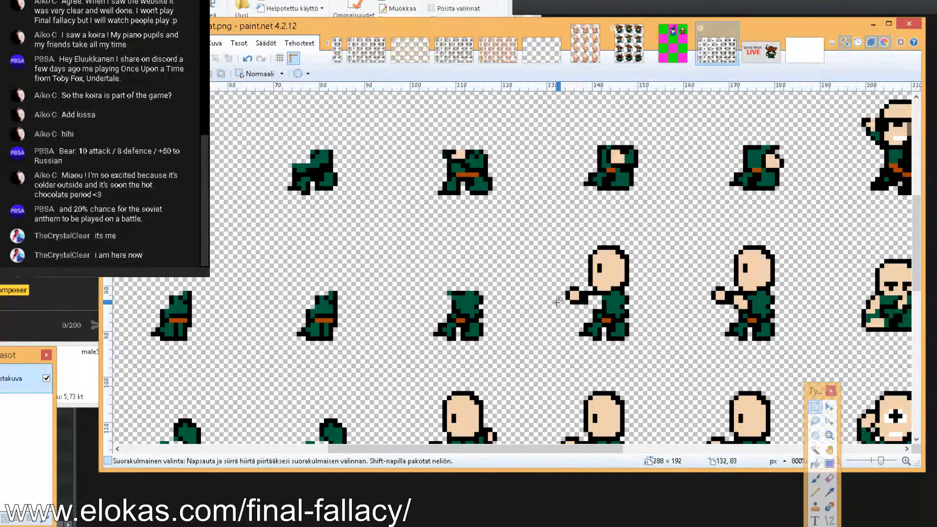
drag(566, 298, 637, 233)
click(586, 292)
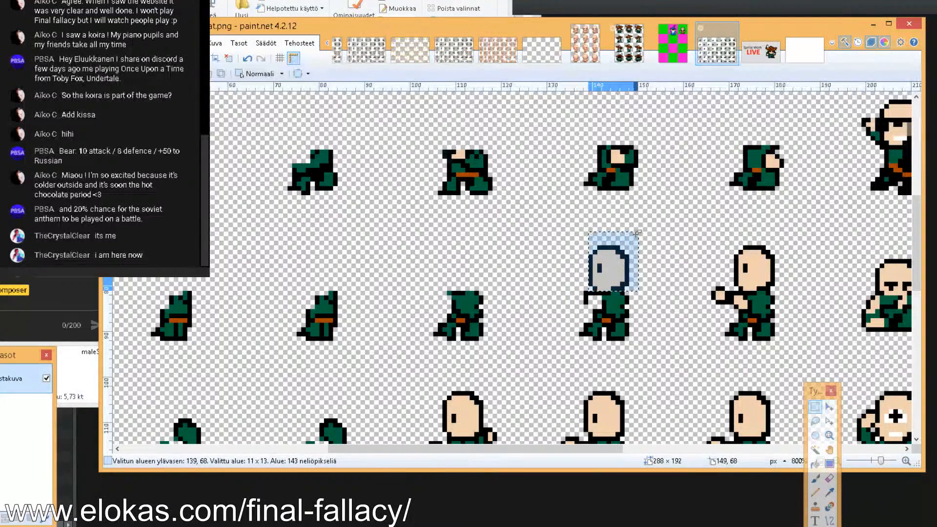
key(Delete)
click(579, 286)
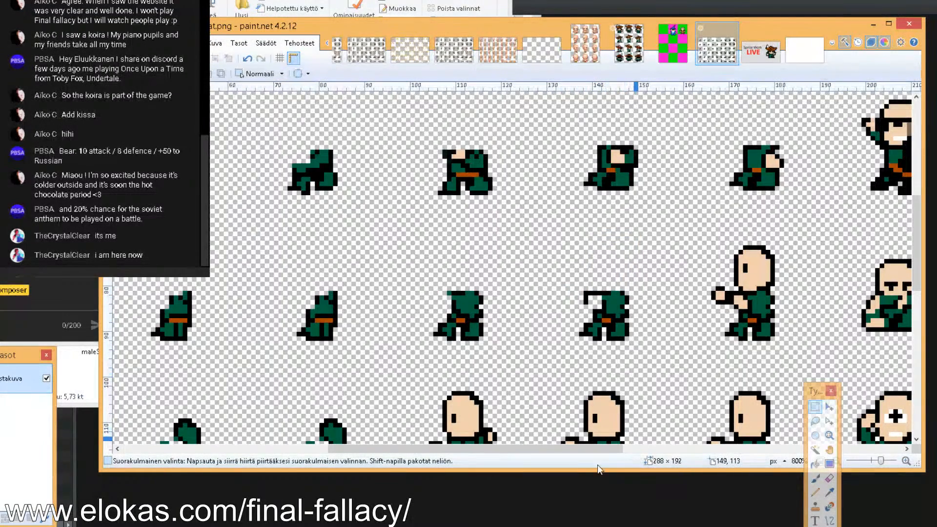
Delete the head of the figure in the third row, sixth column, including its leftover outline at the back
drag(518, 449, 563, 449)
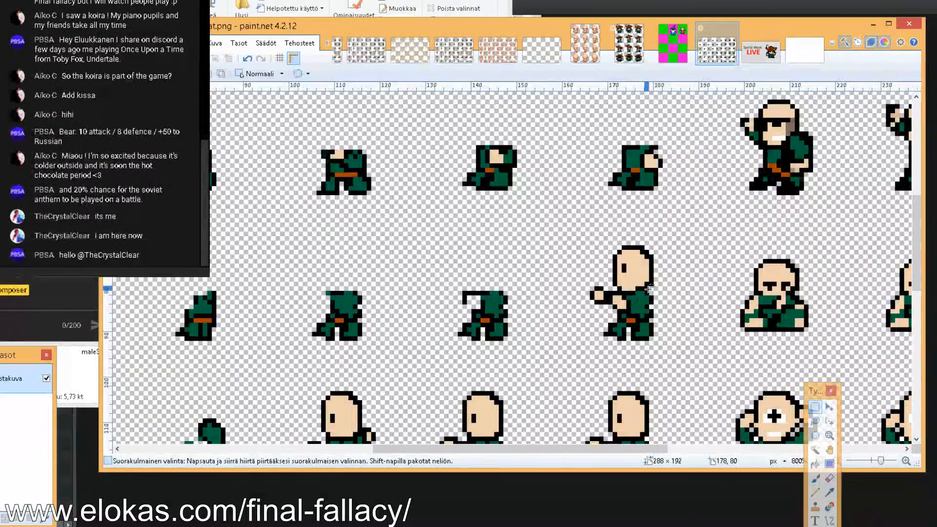
mouse_move(651, 286)
mouse_down()
mouse_move(618, 247)
mouse_move(636, 289)
mouse_move(651, 257)
mouse_up()
key(Delete)
key(Delete)
key(ctrl+d)
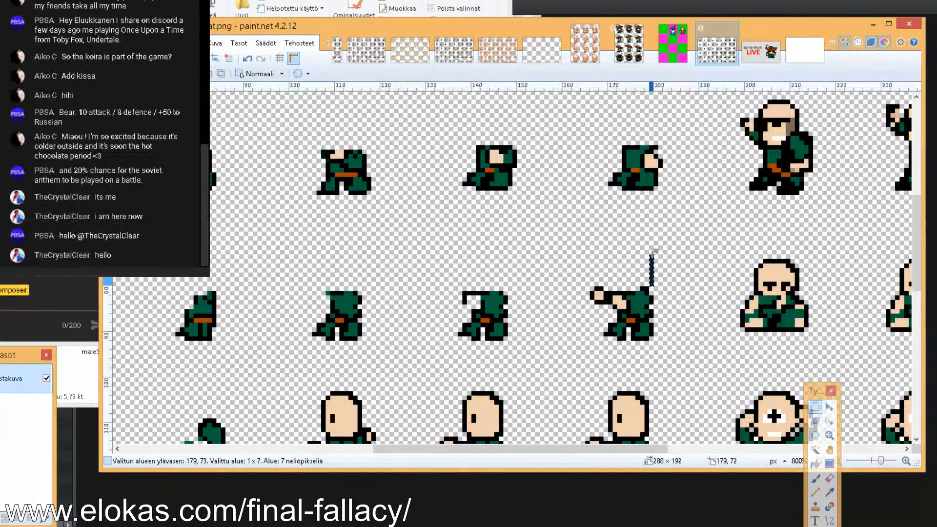
key(Delete)
key(ctrl+d)
Delete the heads of the figures in the fourth row, fourth and fifth columns
scroll(415, 295, down, 3)
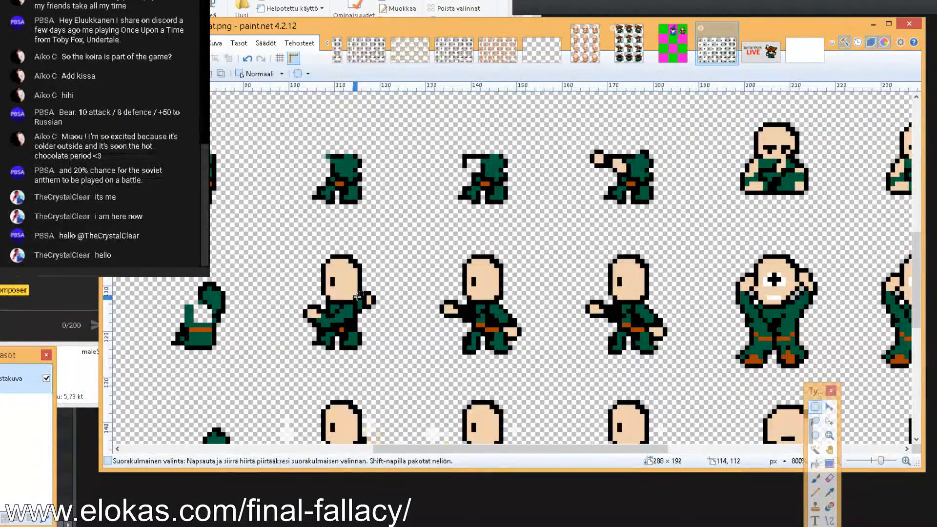
drag(358, 297, 323, 256)
key(Delete)
key(ctrl+d)
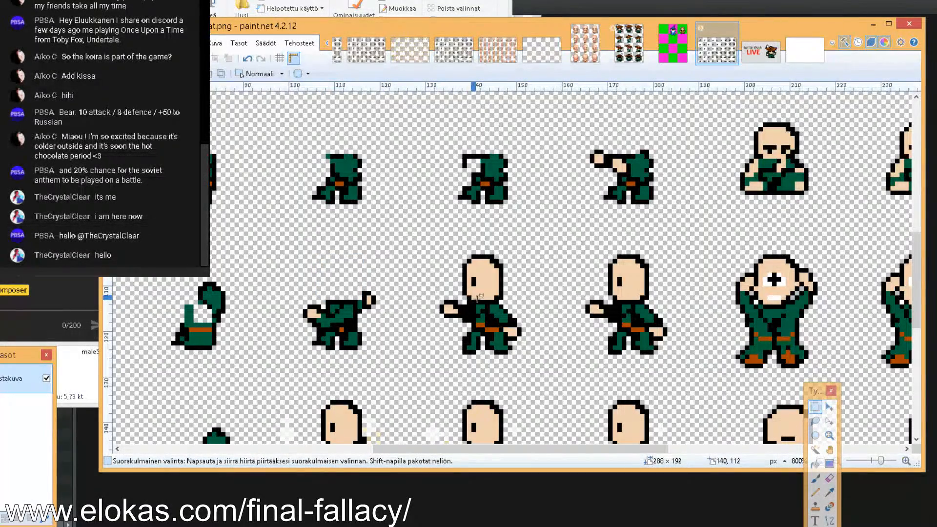
drag(463, 301, 502, 258)
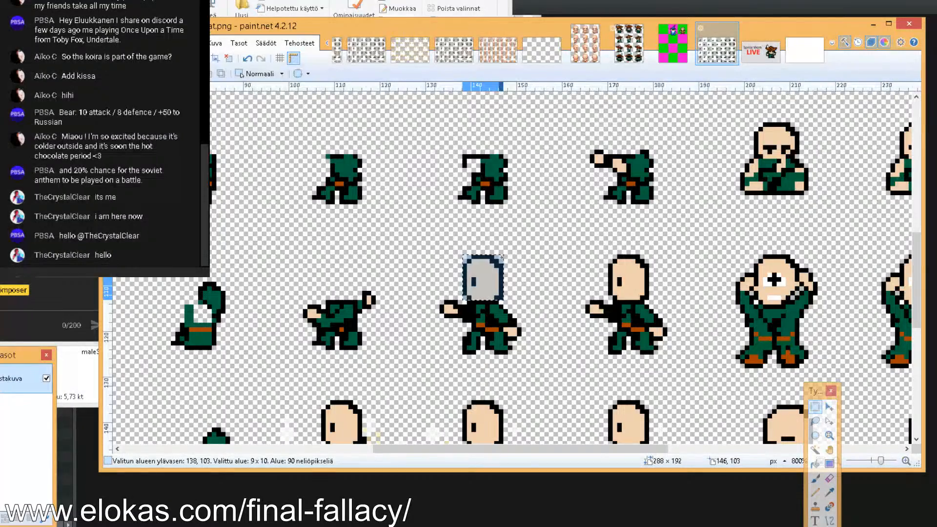
key(Delete)
key(ctrl+d)
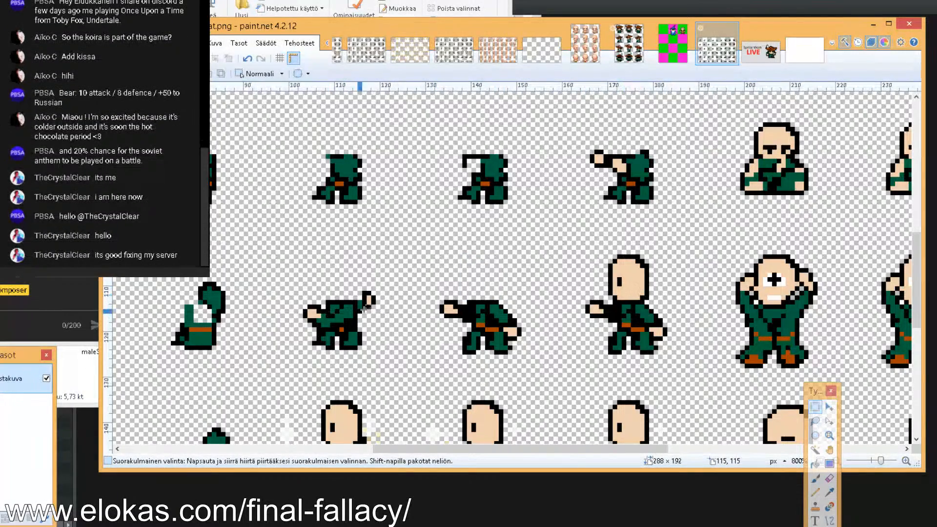
Delete both hands of the headless figure in the fourth row, fourth column
drag(378, 308, 368, 293)
key(Delete)
key(ctrl+d)
drag(303, 316, 315, 303)
key(Delete)
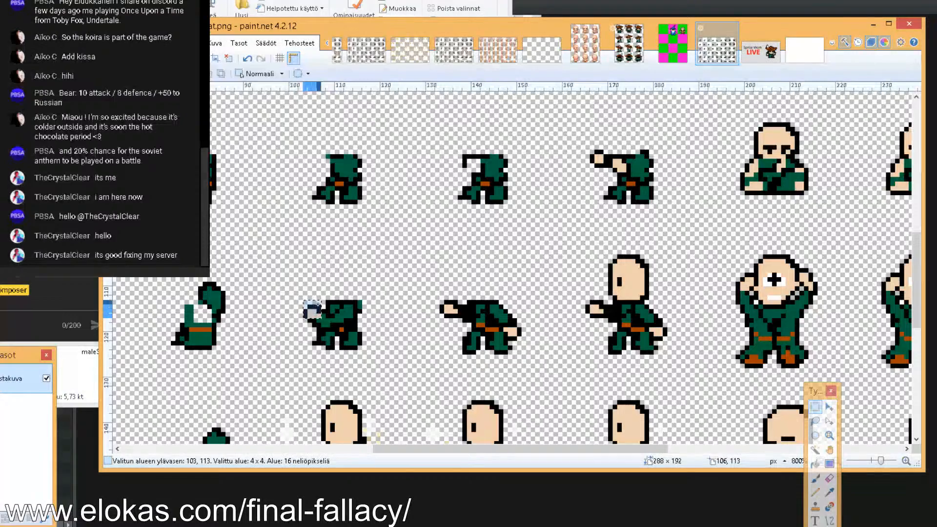
key(ctrl+d)
Delete the head and both hands of the figure in the fourth row, sixth column
mouse_move(584, 321)
mouse_down()
mouse_move(602, 296)
mouse_move(665, 267)
mouse_move(656, 244)
mouse_up()
key(Delete)
key(Delete)
key(ctrl+d)
drag(674, 347, 660, 331)
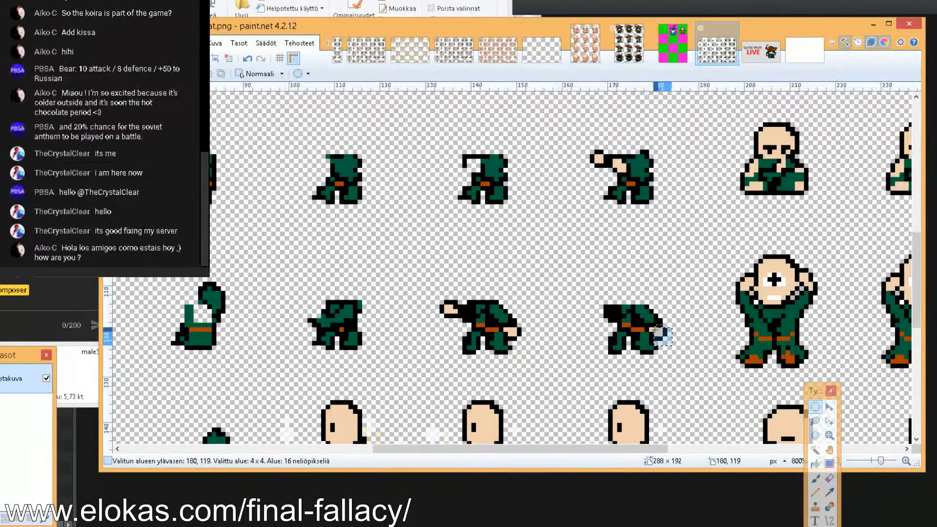
key(Delete)
key(ctrl+d)
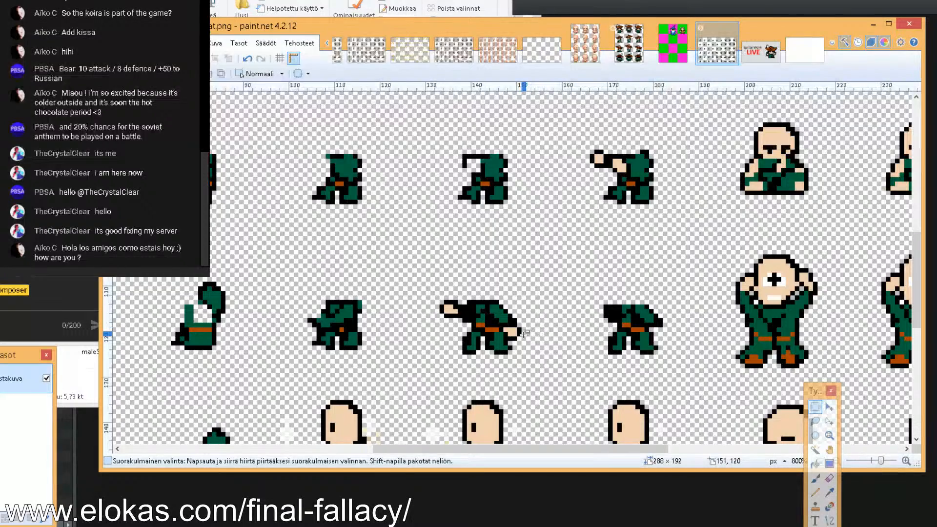
Delete both hands of the headless figure in the fourth row, fifth column
drag(524, 333, 516, 336)
key(Delete)
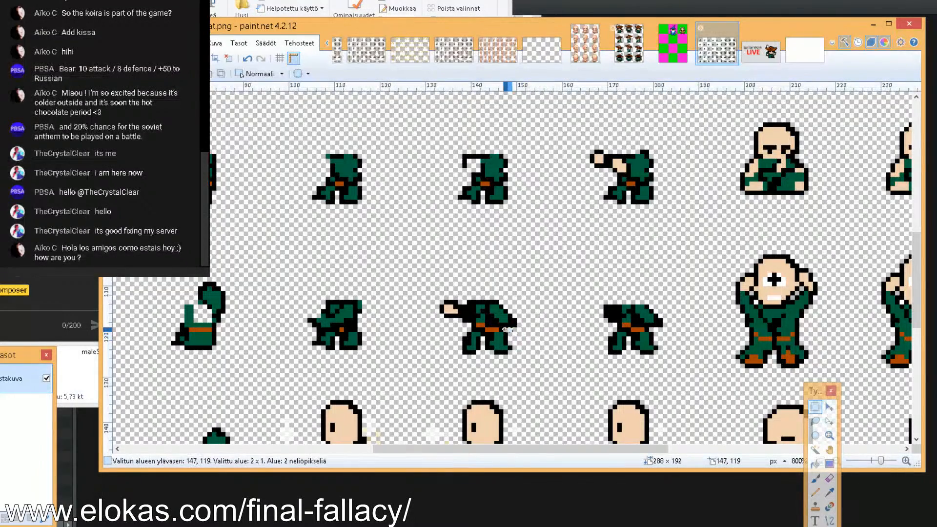
key(ctrl+d)
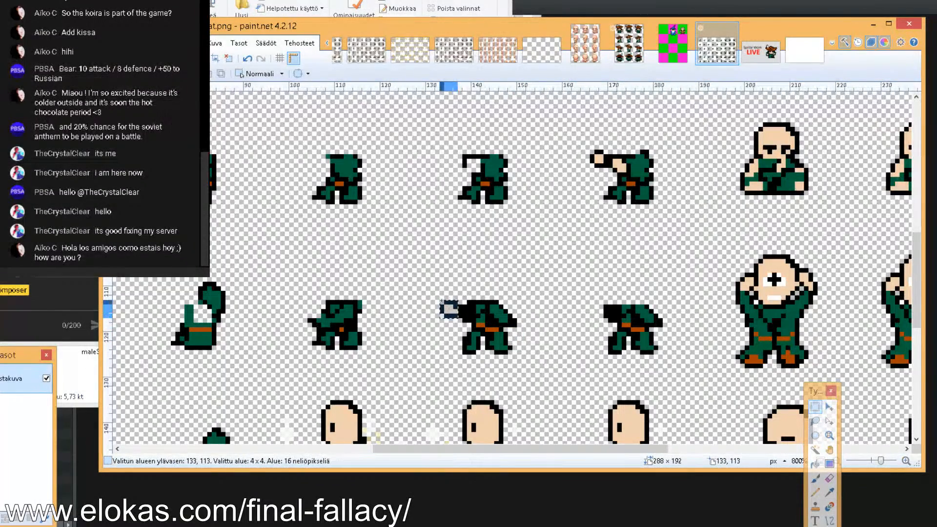
Delete the heads of the three figures in the fifth row, fourth to sixth columns
scroll(454, 315, down, 3)
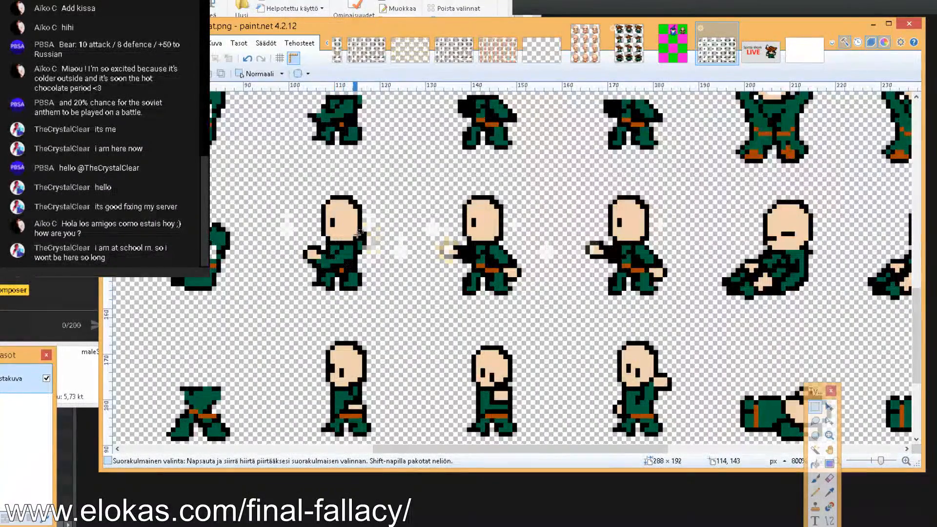
mouse_move(357, 242)
mouse_down()
mouse_move(322, 200)
mouse_move(359, 238)
mouse_up()
key(Delete)
drag(470, 236, 507, 190)
key(Delete)
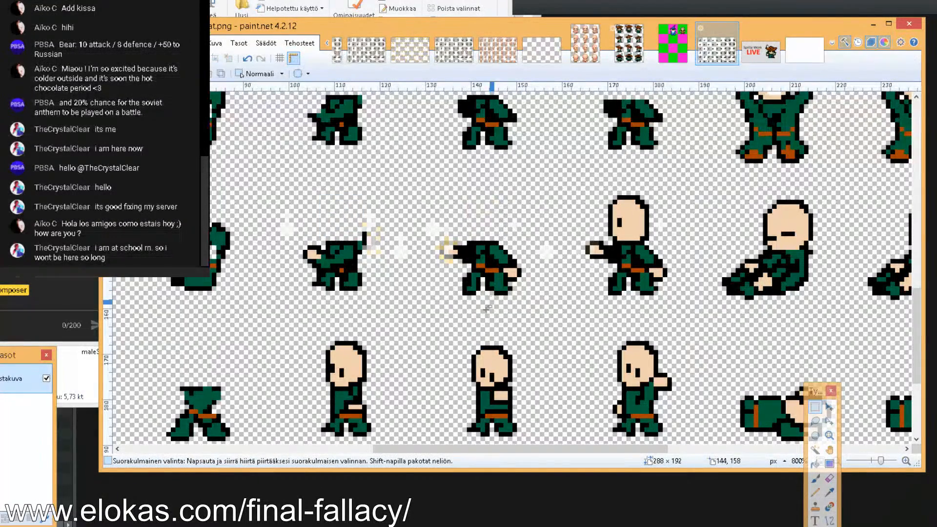
drag(611, 238, 648, 198)
key(Delete)
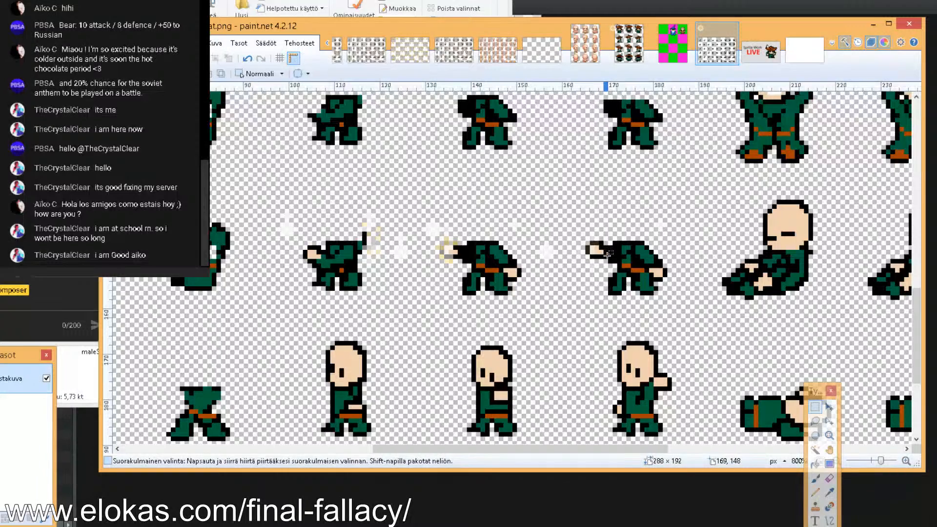
Delete both hands of the headless figure in the fifth row, sixth column
drag(604, 256, 588, 243)
key(Delete)
drag(644, 268, 655, 279)
key(Delete)
key(Delete)
Delete the head and the raised hand of the figure in the sixth row, sixth column
mouse_move(652, 377)
mouse_down()
mouse_move(611, 336)
mouse_move(639, 389)
mouse_up()
key(Delete)
key(Delete)
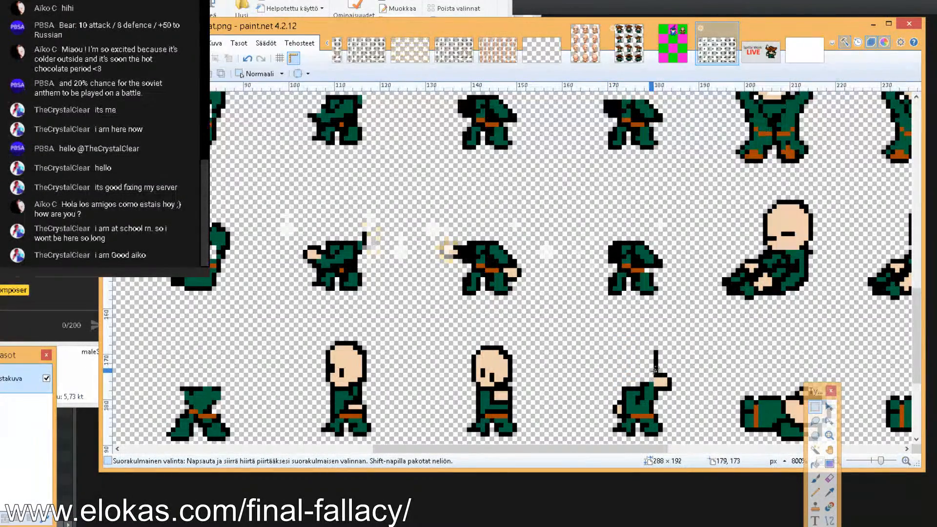
drag(668, 385, 655, 357)
key(Delete)
Delete the head and the hand on the chest of the figure in the sixth row, fifth column
drag(518, 387, 471, 336)
key(Delete)
drag(514, 402, 493, 385)
key(Delete)
Delete the head and hand of the sixth-row, fourth-column figure and the remaining hand of the sixth-column figure
mouse_move(370, 383)
mouse_down()
mouse_move(324, 326)
mouse_move(351, 383)
mouse_up()
key(Delete)
drag(353, 405, 370, 407)
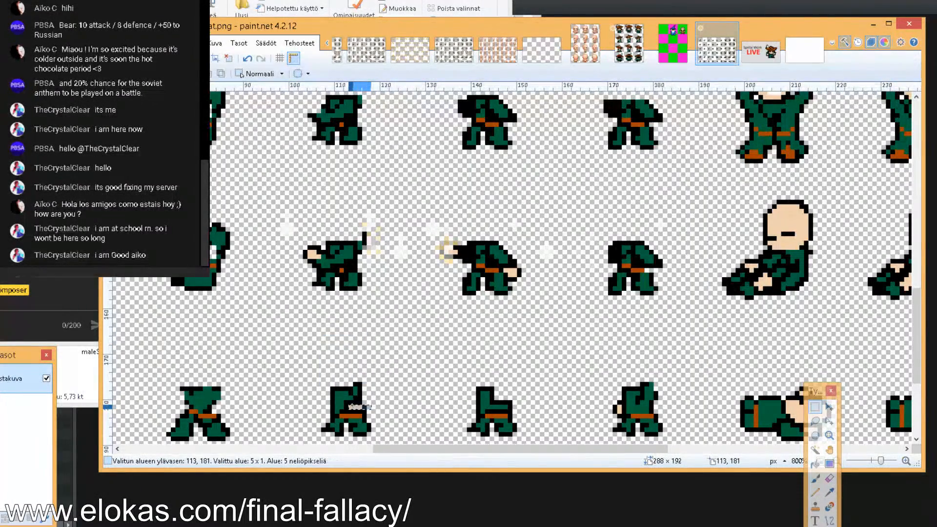
mouse_move(437, 450)
mouse_down()
mouse_move(492, 446)
mouse_move(493, 402)
mouse_up()
key(Delete)
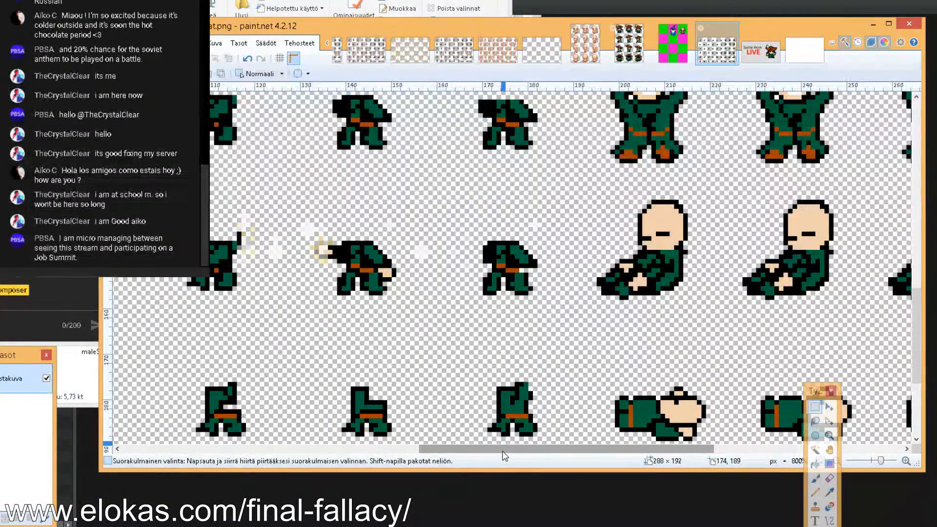
Delete the head and hands of the lying figure in the sixth row, seventh column, leaving only its clothes
drag(502, 451, 530, 451)
drag(559, 450, 572, 450)
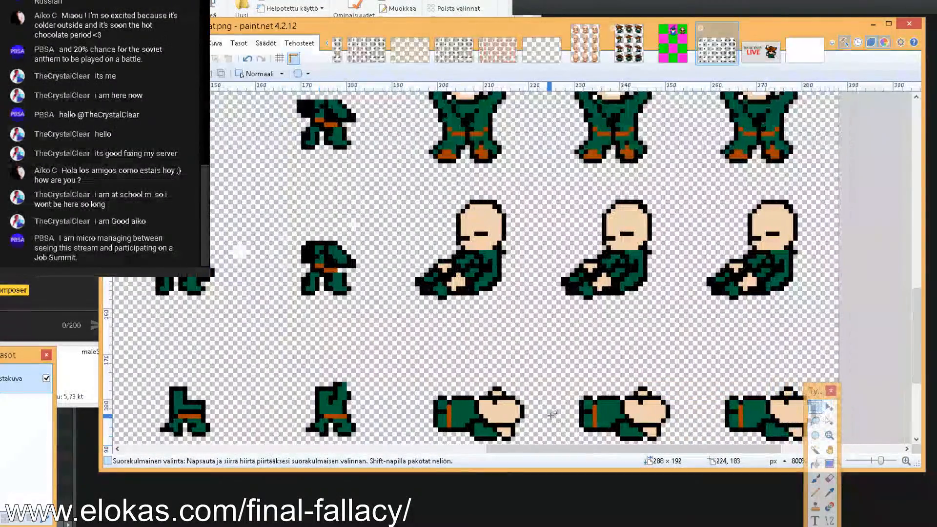
scroll(553, 417, down, 1)
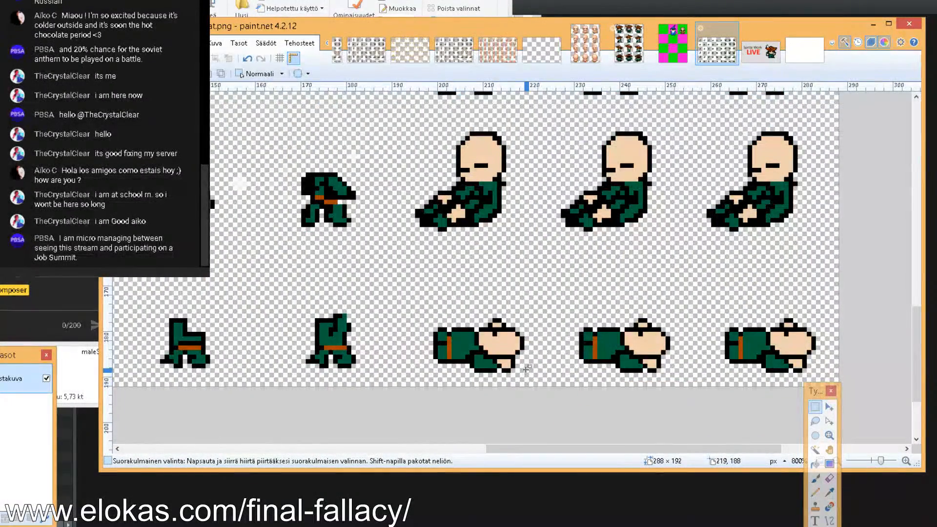
mouse_move(530, 355)
mouse_down()
mouse_move(496, 335)
mouse_move(490, 323)
mouse_move(502, 321)
mouse_move(481, 344)
mouse_move(504, 370)
mouse_move(497, 356)
mouse_up()
key(Delete)
key(Delete)
key(Delete)
key(Delete)
Delete the head and hands of the lying figure in the sixth row, eighth column
mouse_move(667, 369)
mouse_down()
mouse_move(638, 329)
mouse_move(627, 346)
mouse_move(645, 357)
mouse_up()
key(Delete)
key(Delete)
key(Delete)
key(Delete)
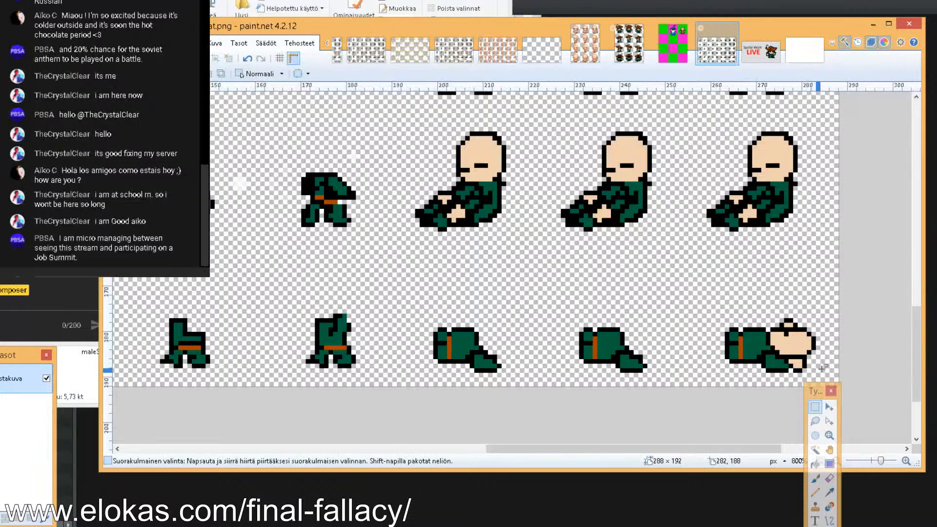
Delete the head and hands of the lying figure in the sixth row, ninth column
mouse_move(816, 370)
mouse_down()
mouse_move(793, 313)
mouse_move(771, 344)
mouse_move(792, 361)
mouse_up()
key(Delete)
key(Delete)
key(Delete)
key(Delete)
key(Delete)
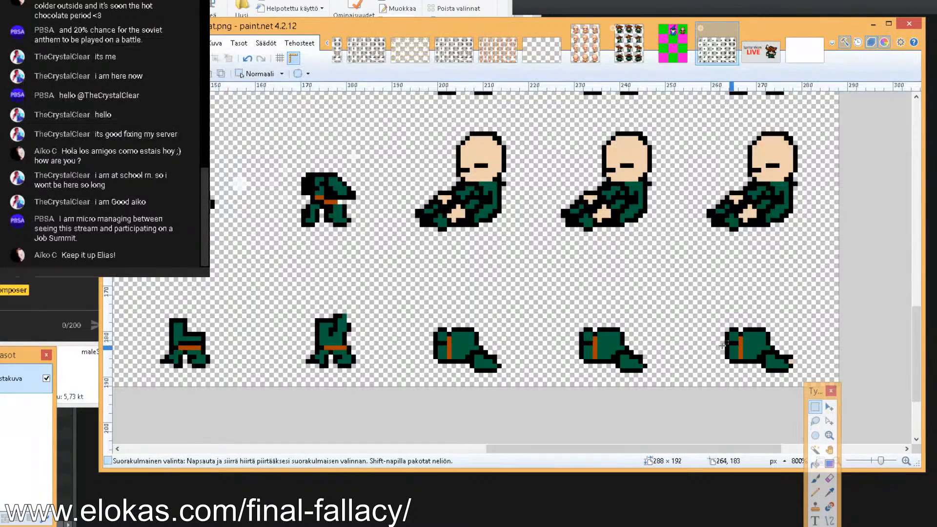
Delete the head of the seated figure in the fifth row, seventh column
scroll(506, 309, up, 1)
mouse_move(494, 251)
mouse_down()
mouse_move(453, 202)
mouse_move(497, 215)
mouse_move(503, 238)
mouse_up()
key(Delete)
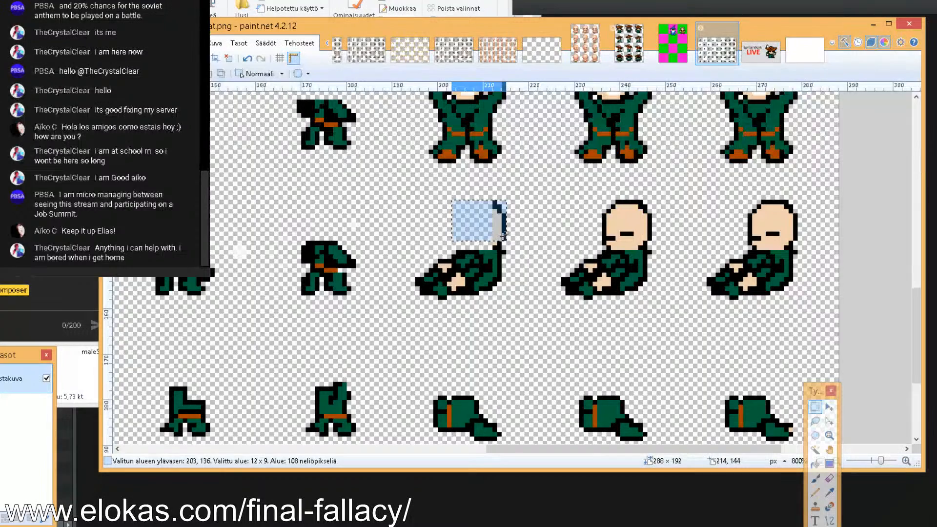
key(Delete)
key(ctrl+d)
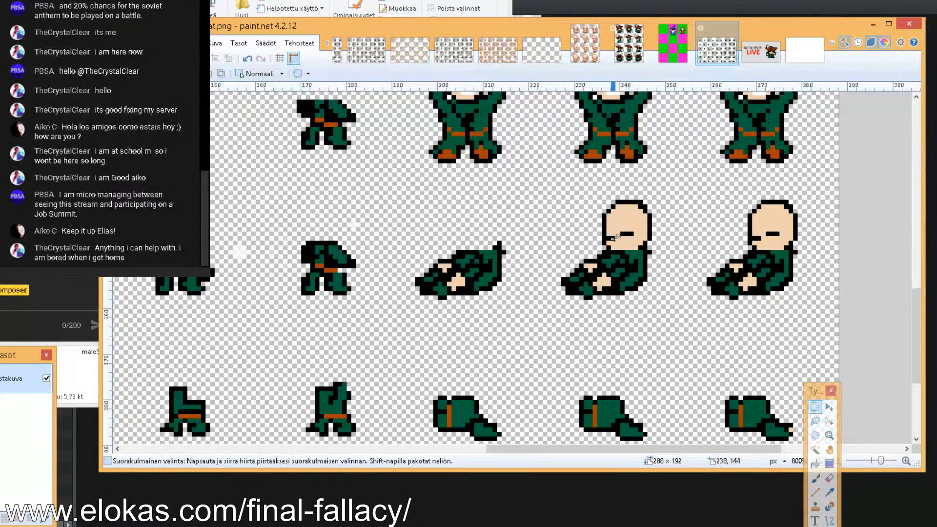
Delete the heads of the seated figures in the fifth row, eighth and ninth columns
mouse_move(597, 247)
mouse_down()
mouse_move(640, 200)
mouse_move(642, 246)
mouse_move(658, 198)
mouse_up()
key(Delete)
key(ctrl+d)
key(Delete)
key(Delete)
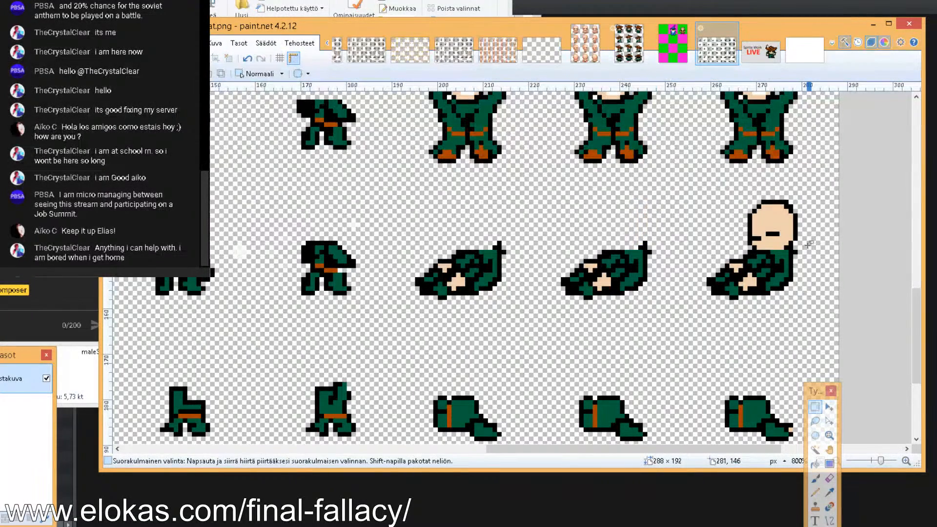
mouse_move(745, 244)
mouse_down()
mouse_move(784, 202)
mouse_move(796, 237)
mouse_up()
key(Delete)
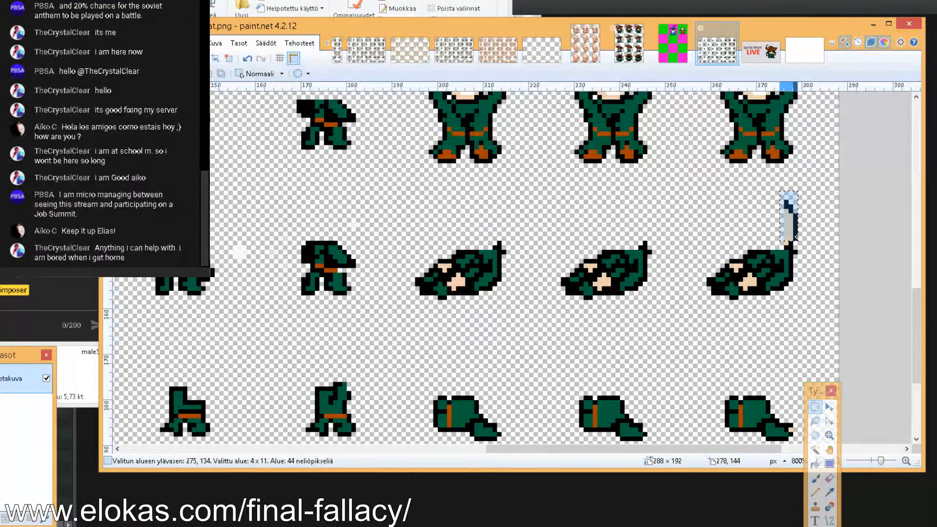
key(Delete)
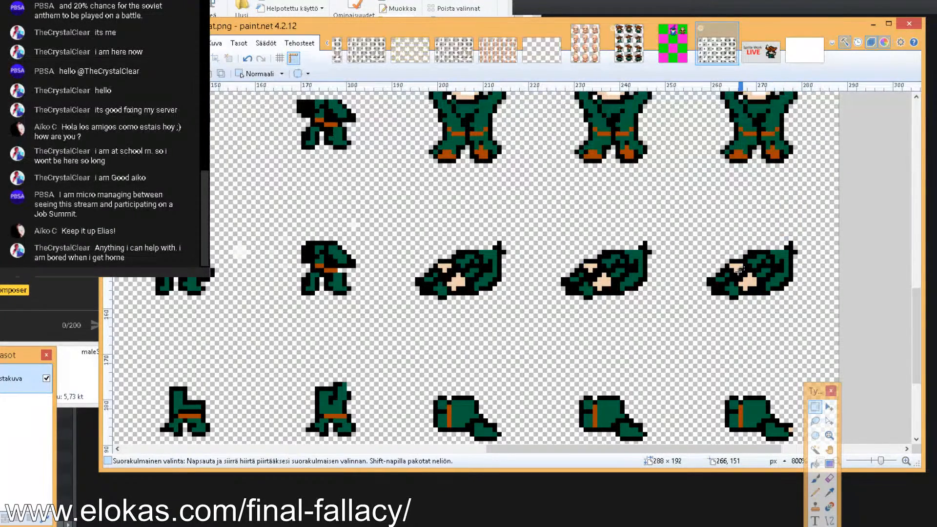
Erase the skin of both hands from the seated figure in the fifth row, ninth column
mouse_move(741, 270)
mouse_down()
mouse_move(736, 264)
mouse_move(745, 283)
mouse_up()
key(Delete)
key(Delete)
key(Delete)
key(Delete)
key(Delete)
Erase the skin of both hands from the seated figure in the fifth row, eighth column
drag(605, 283, 594, 267)
key(Delete)
key(Delete)
key(Delete)
key(Delete)
key(Delete)
key(Delete)
key(Delete)
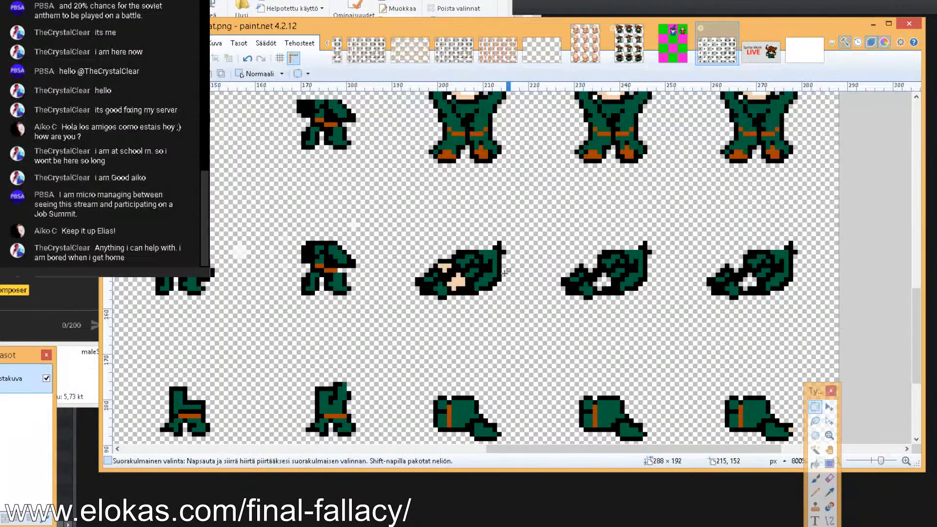
Erase the skin of both hands from the seated figure in the fifth row, seventh column
drag(448, 264, 459, 282)
key(Delete)
key(Delete)
key(Delete)
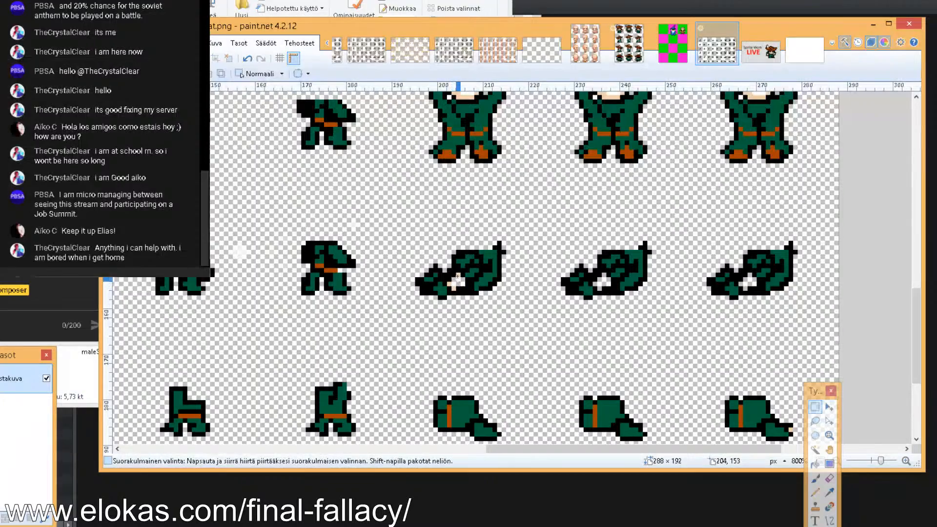
key(Delete)
drag(453, 284, 451, 288)
key(Delete)
Erase the remaining rear hand from the stooping figure in the fifth row, fifth column
scroll(511, 369, up, 4)
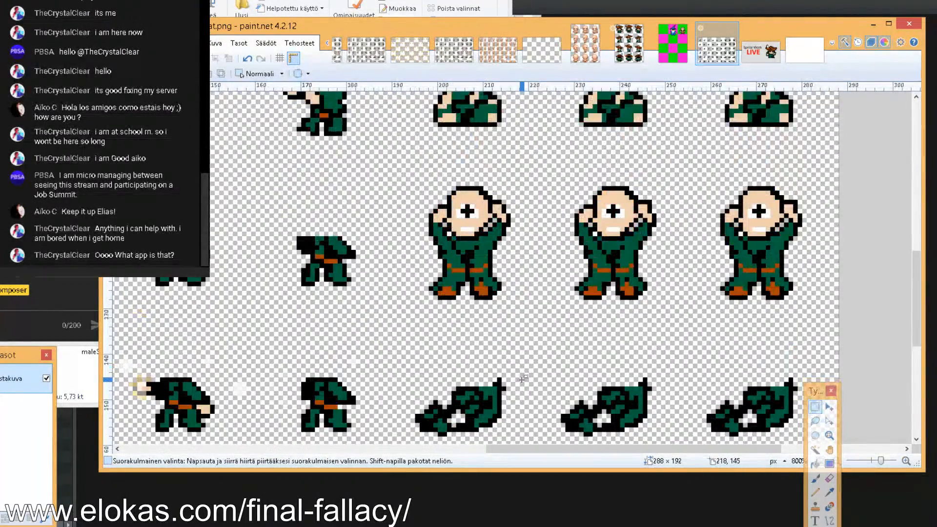
scroll(521, 379, down, 6)
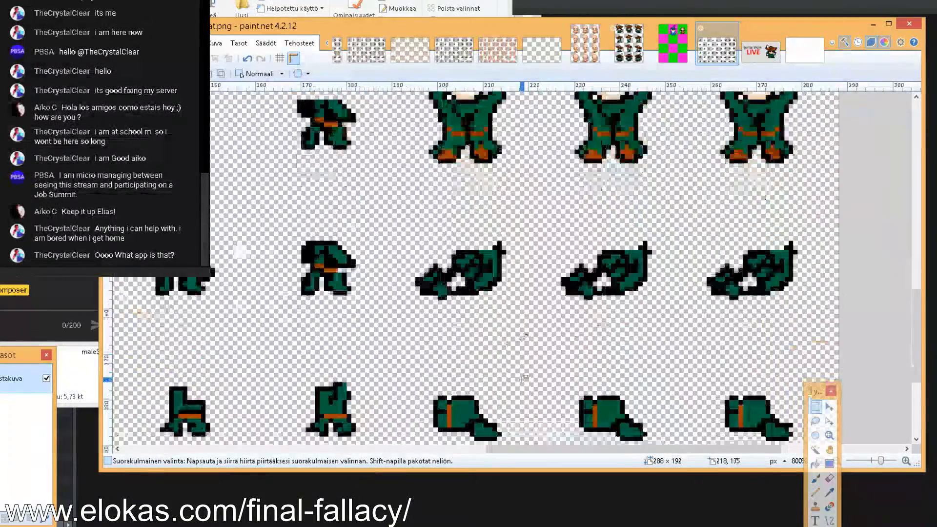
scroll(529, 394, up, 3)
scroll(528, 394, down, 1)
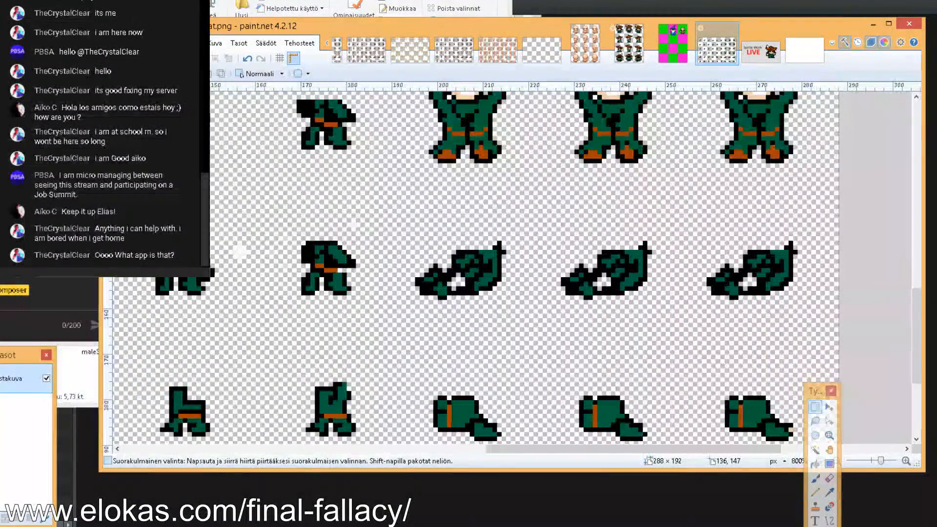
mouse_move(209, 278)
mouse_down()
mouse_move(203, 270)
mouse_move(213, 274)
mouse_up()
key(Delete)
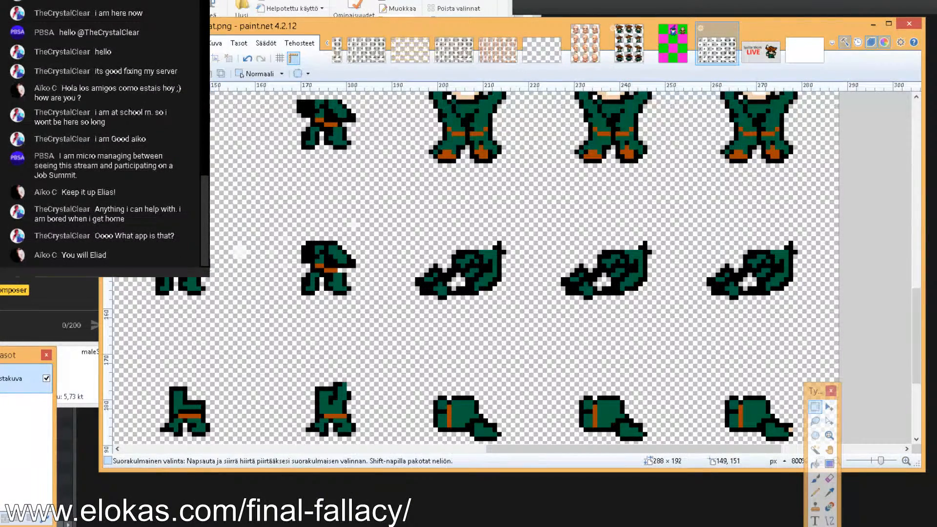
Delete the head and both raised hands from the figure in the fourth row, seventh column
scroll(398, 323, up, 3)
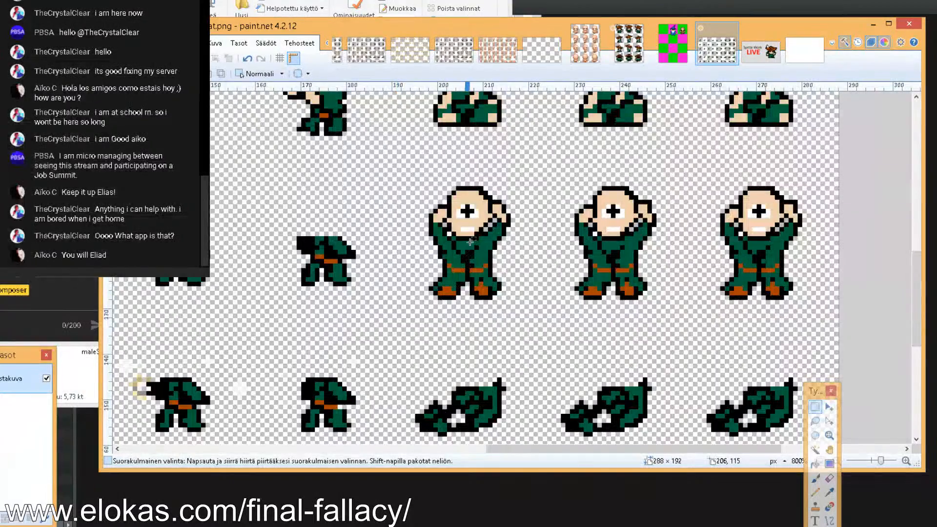
drag(481, 235, 454, 189)
key(Delete)
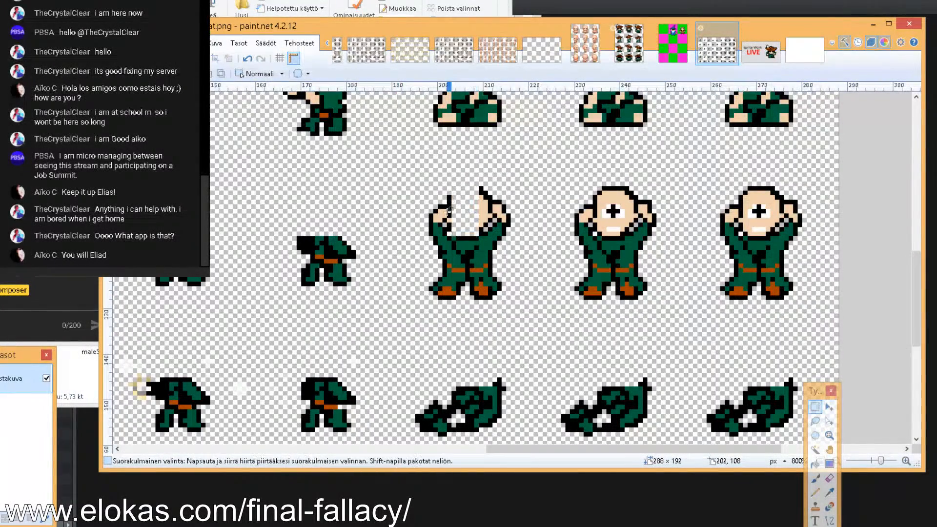
drag(449, 229, 512, 220)
key(Delete)
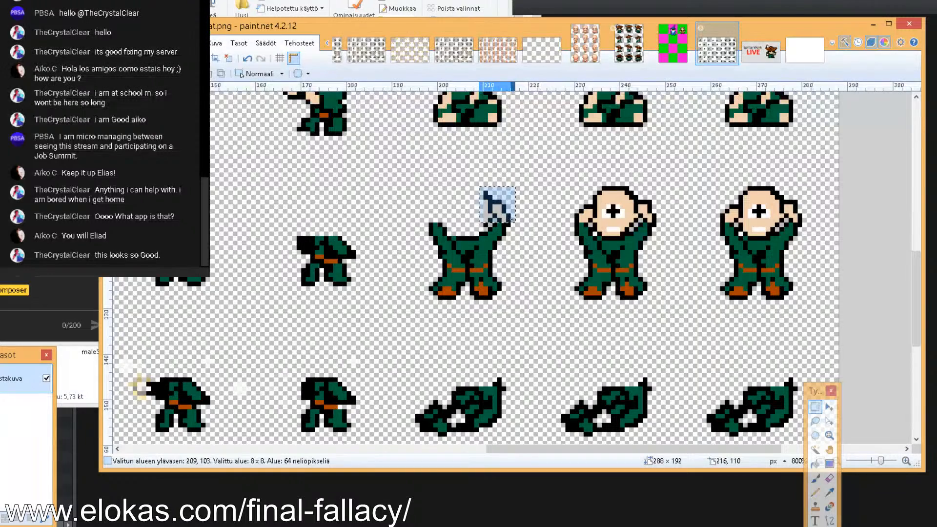
key(Delete)
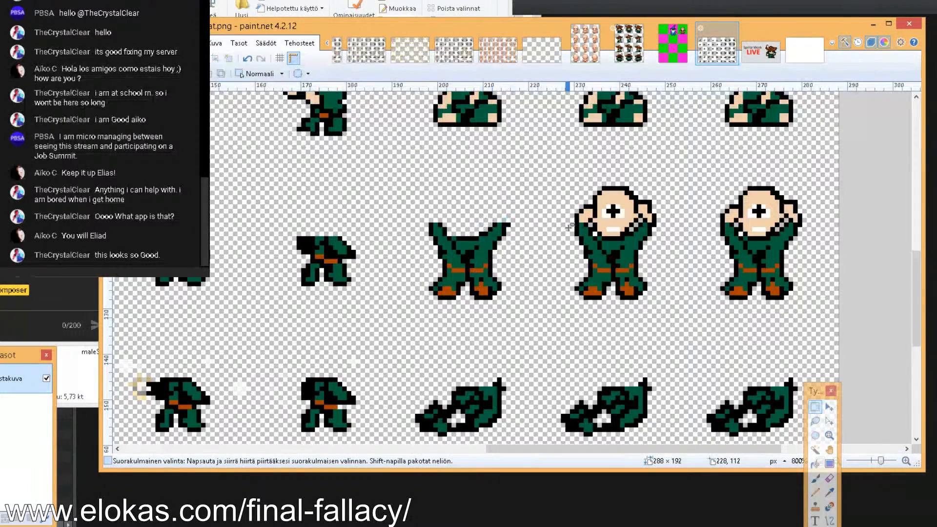
Delete the head and both raised hands from the figure in the fourth row, eighth column
mouse_move(578, 223)
mouse_down()
mouse_move(654, 195)
mouse_move(658, 183)
mouse_up()
key(Delete)
mouse_move(635, 217)
mouse_down()
mouse_move(598, 230)
mouse_move(631, 229)
mouse_up()
key(Delete)
click(596, 231)
click(632, 229)
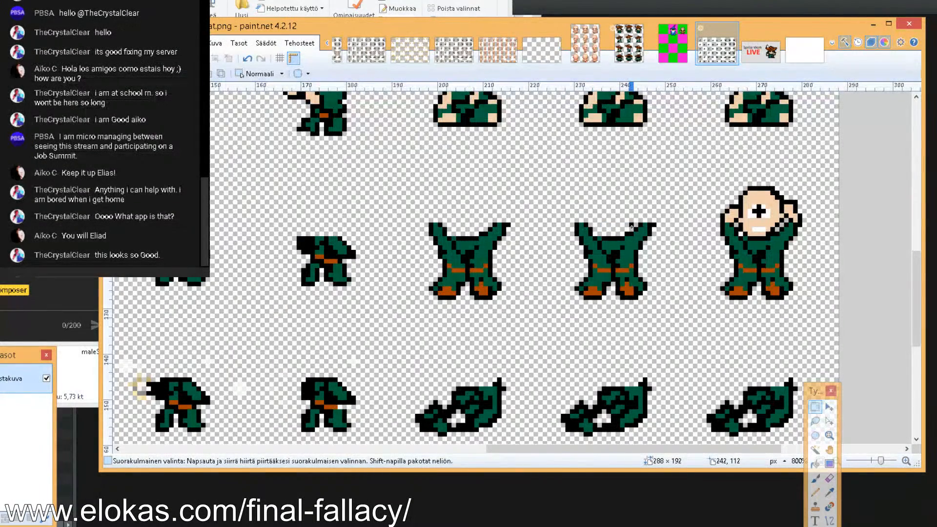
Delete the head and both raised hands from the figure in the fourth row, ninth column
mouse_move(720, 217)
mouse_down()
mouse_move(813, 188)
mouse_move(747, 194)
mouse_up()
key(Delete)
key(Delete)
drag(742, 231, 770, 220)
key(Delete)
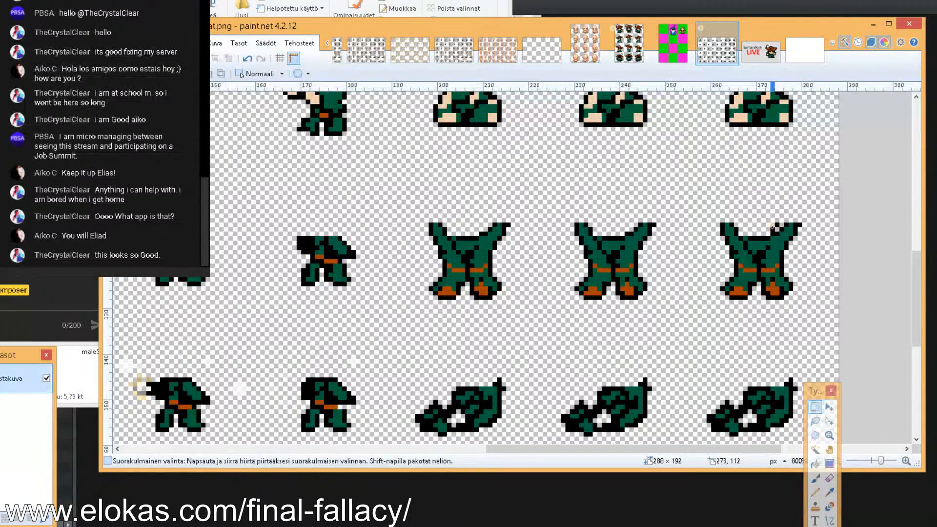
Delete the head of the crouching figure in the third row, seventh column
scroll(752, 233, up, 3)
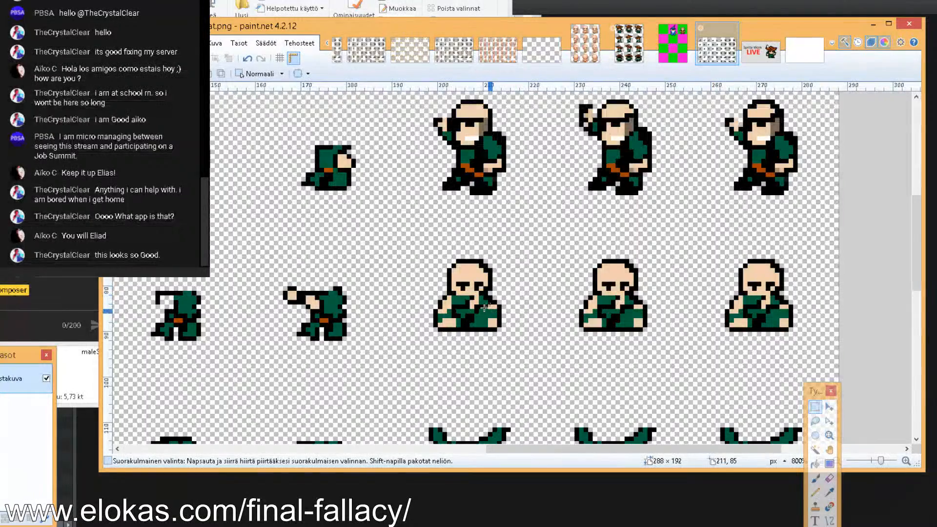
mouse_move(498, 292)
mouse_down()
mouse_move(455, 255)
mouse_move(482, 292)
mouse_move(444, 301)
mouse_up()
key(Delete)
click(482, 291)
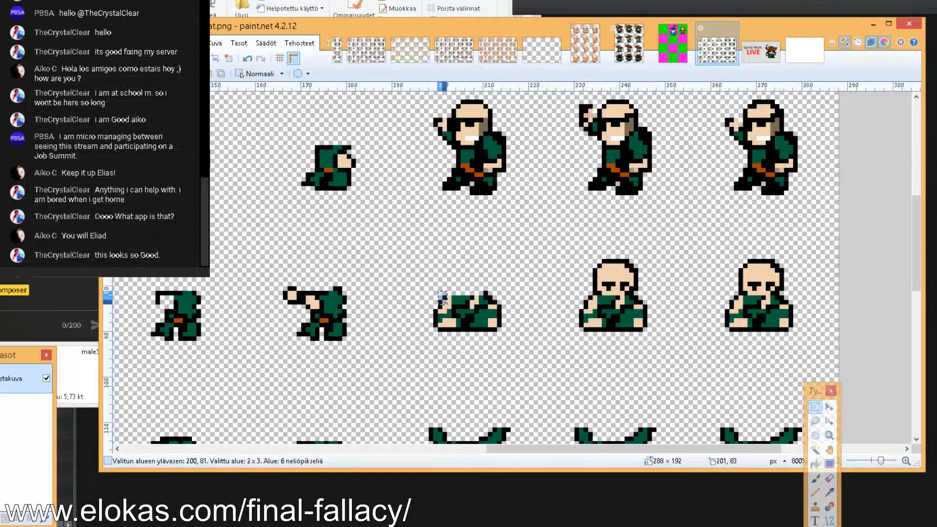
Erase the hand and forearm skin from the crouching figure in the third row, seventh column
key(Delete)
click(446, 320)
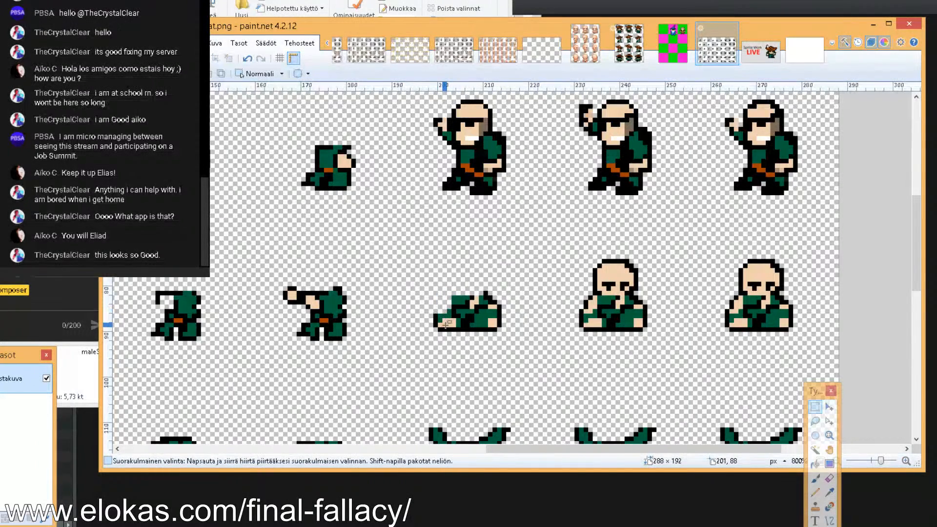
drag(444, 321, 457, 330)
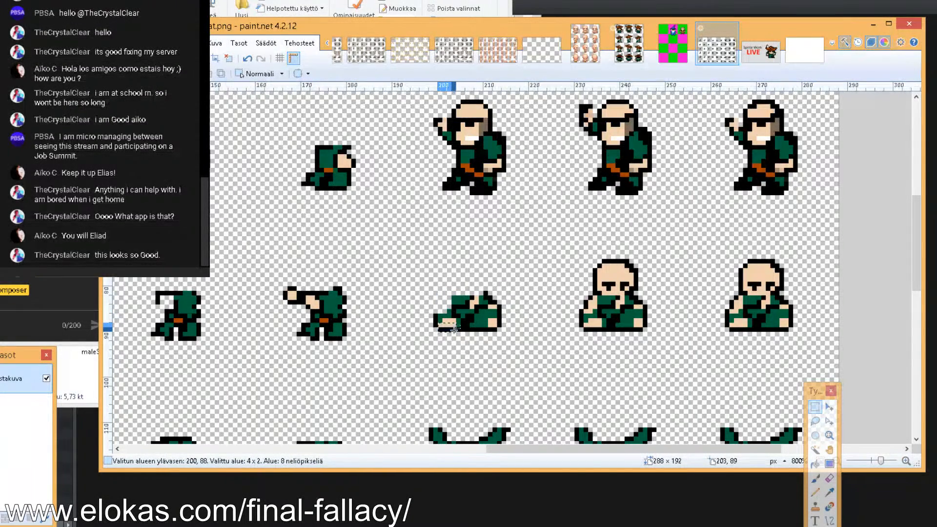
key(Delete)
click(471, 306)
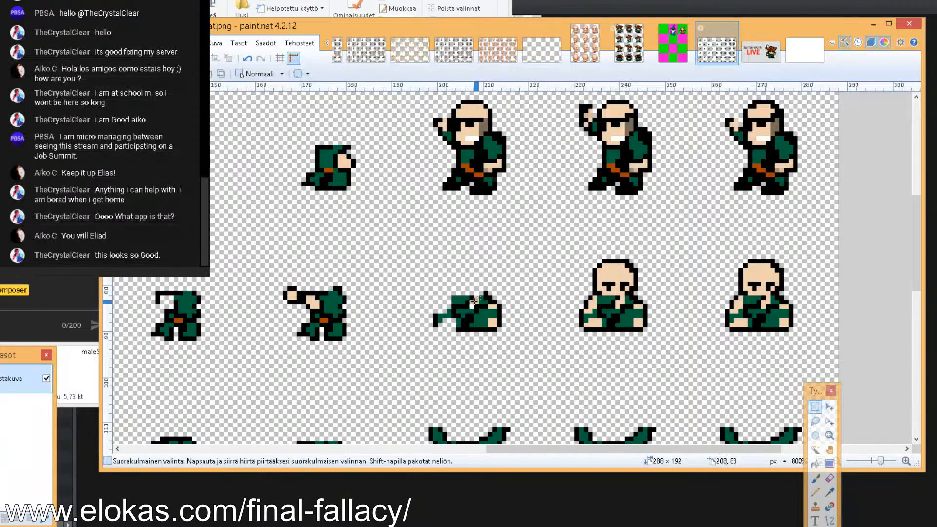
drag(491, 304, 490, 320)
key(Delete)
key(Delete)
Delete the head and the hand and forearm skin from the crouching figure in the third row, eighth column
mouse_move(599, 322)
mouse_down()
mouse_move(586, 325)
mouse_move(594, 293)
mouse_move(596, 307)
mouse_move(647, 268)
mouse_move(642, 260)
mouse_up()
key(Delete)
key(Delete)
key(Delete)
mouse_move(622, 297)
mouse_down()
mouse_move(619, 304)
mouse_move(636, 307)
mouse_up()
key(Delete)
key(Delete)
key(Delete)
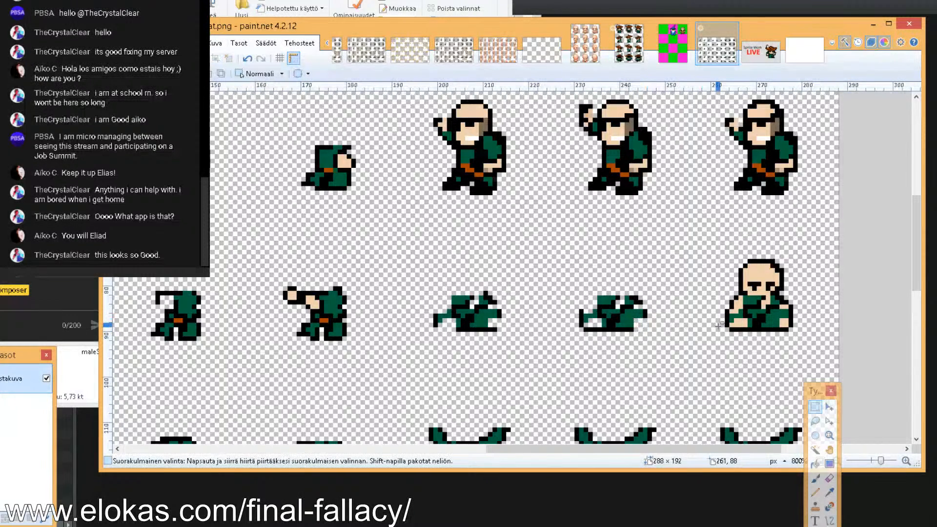
Delete the head and the hand and forearm skin from the crouching figure in the third row, ninth column
mouse_move(730, 329)
mouse_down()
mouse_move(745, 325)
mouse_move(731, 320)
mouse_move(745, 325)
mouse_move(727, 297)
mouse_move(734, 305)
mouse_move(792, 252)
mouse_up()
key(Delete)
key(Delete)
key(Delete)
key(Delete)
key(Delete)
key(Delete)
drag(767, 298, 783, 328)
key(Delete)
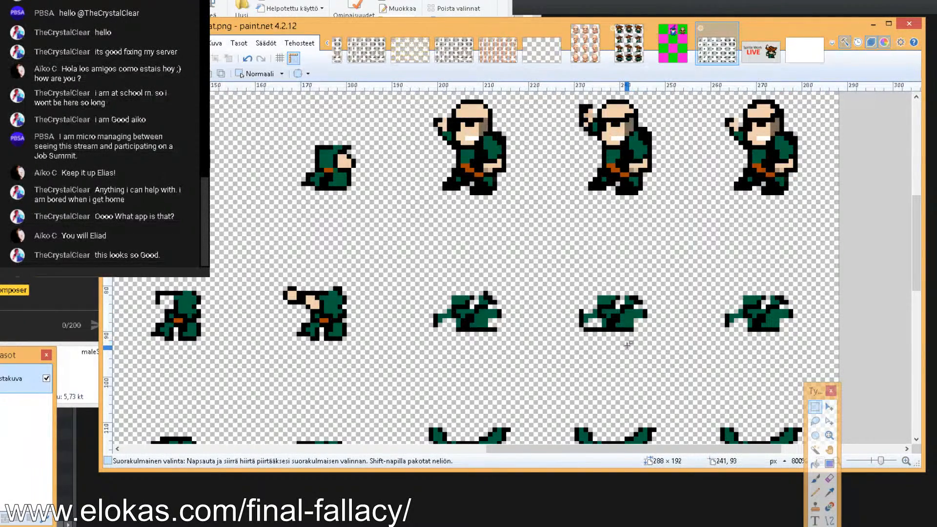
Erase the leftover black head and hand outline pixels around the crouching figures in the third row, seventh to ninth columns
drag(510, 341, 493, 329)
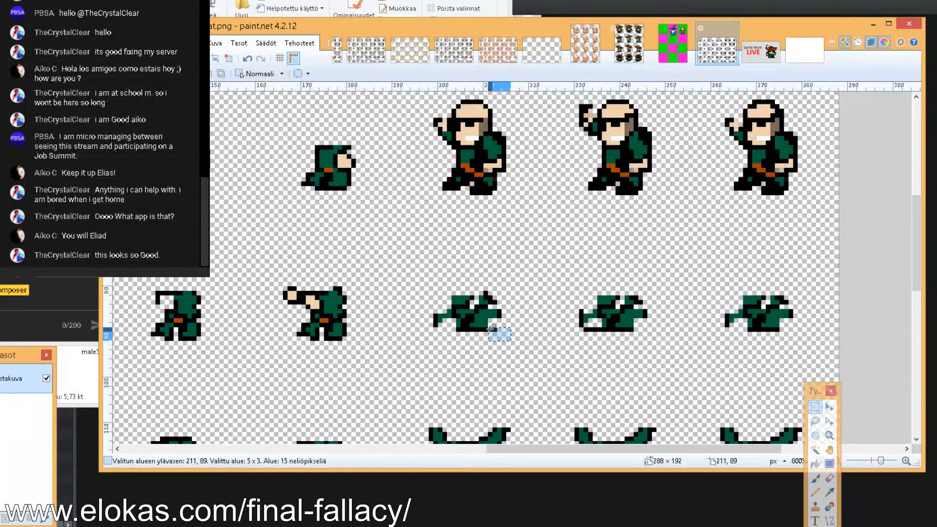
click(490, 328)
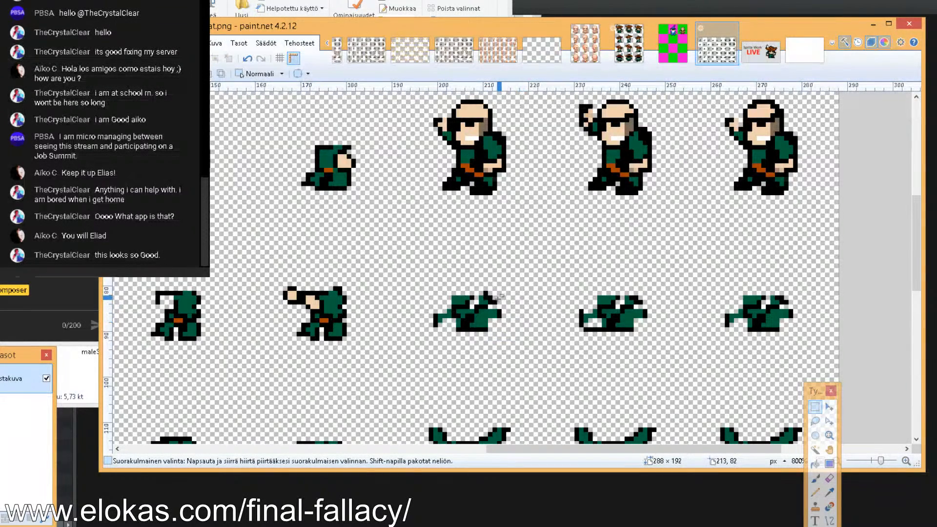
click(484, 291)
drag(608, 332, 580, 322)
key(Delete)
drag(446, 329, 430, 323)
key(Delete)
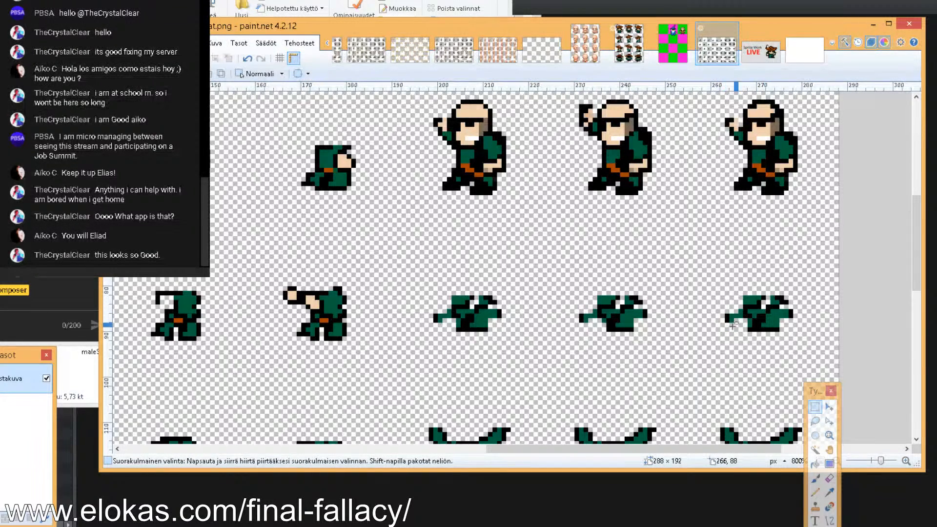
Erase the outstretched arm skin and outline from the figures in the third row, fifth and sixth columns
drag(324, 312, 286, 290)
click(314, 305)
key(Delete)
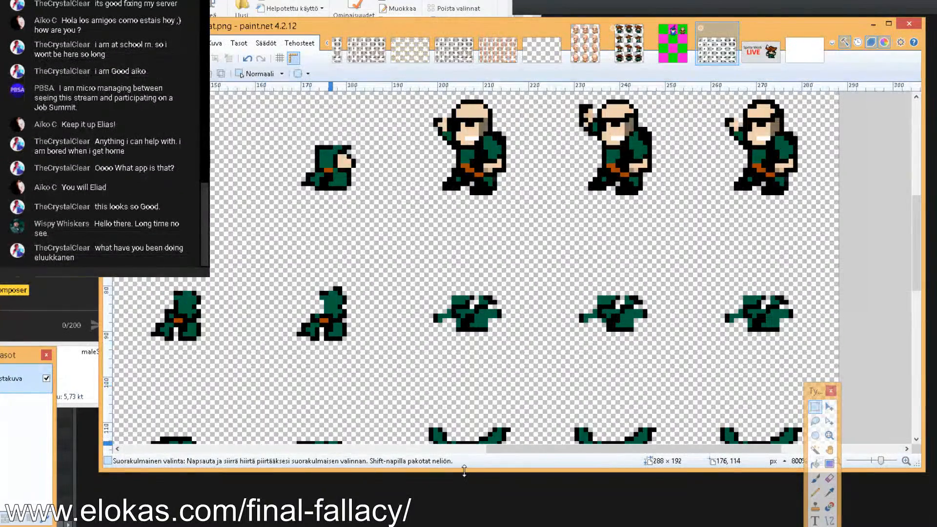
Erase the hand skin from the figure in the second row, fourth column
drag(555, 448, 470, 448)
scroll(536, 439, up, 3)
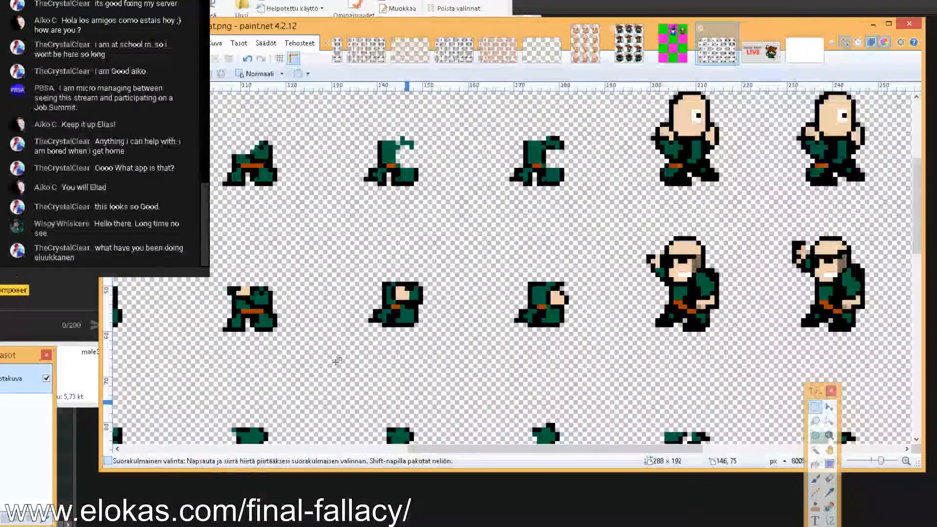
drag(249, 293, 242, 292)
click(239, 290)
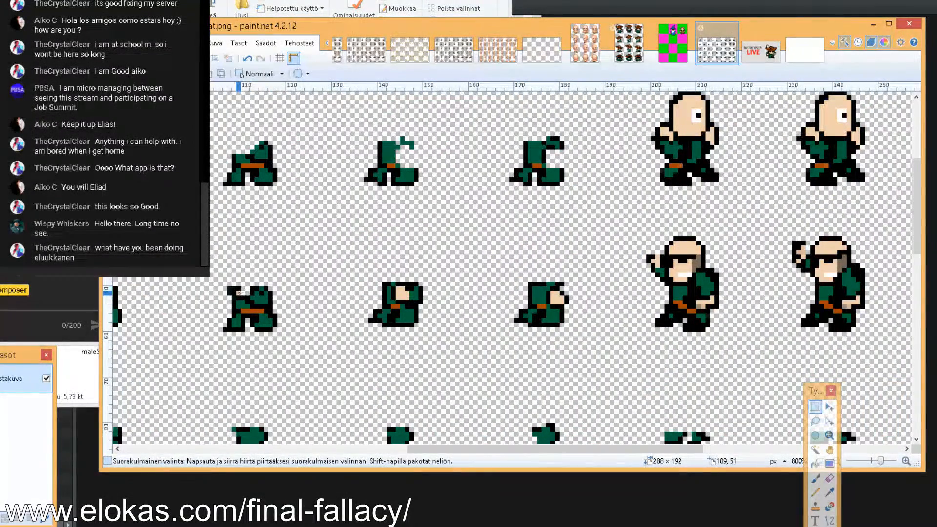
Erase the hand skin from the kneeling figures in the second row, fifth and sixth columns
drag(396, 292, 405, 296)
key(Delete)
key(Delete)
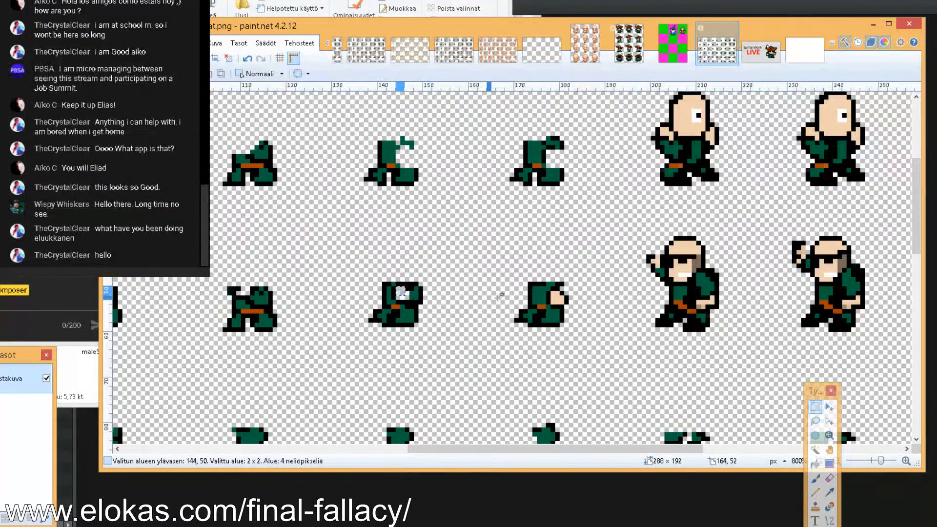
mouse_move(552, 296)
mouse_down()
mouse_move(565, 305)
mouse_move(555, 293)
mouse_up()
key(Delete)
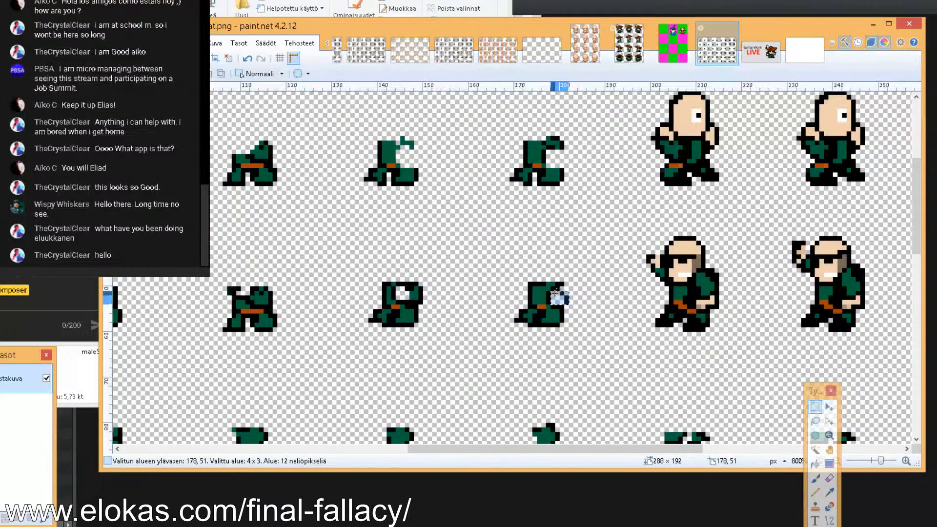
click(555, 294)
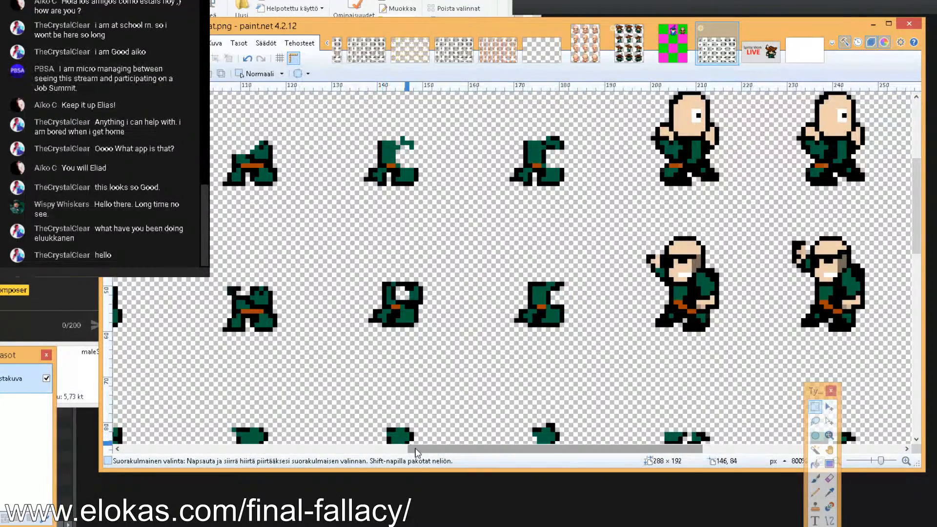
Delete the head and the raised hand's skin from the sunglasses figure in the second row, seventh column
drag(412, 450, 460, 450)
drag(550, 276, 543, 238)
key(Delete)
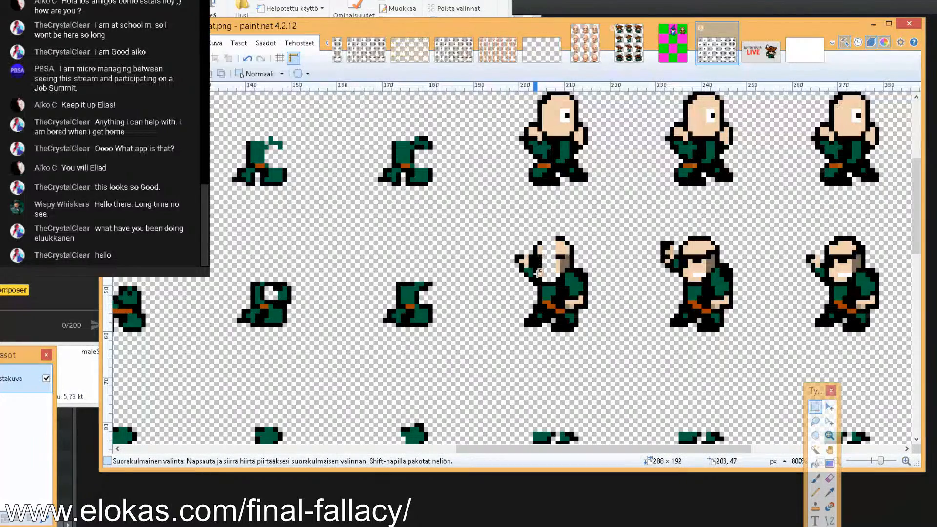
mouse_move(539, 272)
mouse_down()
mouse_move(536, 246)
mouse_move(557, 255)
mouse_move(557, 235)
mouse_move(567, 266)
mouse_move(520, 261)
mouse_up()
key(Delete)
key(Delete)
key(Delete)
key(Delete)
key(Delete)
key(Delete)
Erase the lowered hand from the figure in the second row, seventh column
mouse_move(567, 303)
mouse_down()
mouse_move(584, 298)
mouse_move(572, 306)
mouse_up()
key(Delete)
key(Delete)
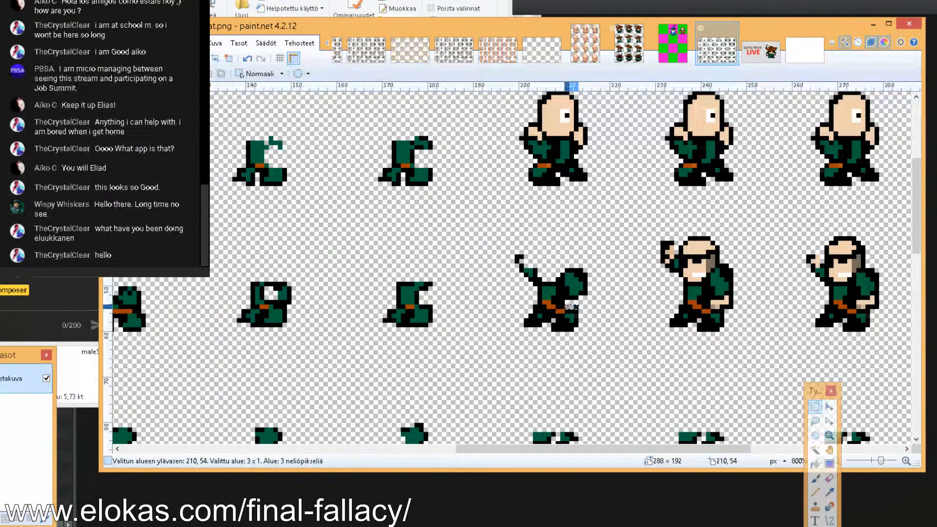
key(Delete)
Erase the lowered hand from the sunglasses figure in the second row, eighth column
drag(713, 307, 726, 298)
key(Delete)
key(Delete)
Delete the head and the raised hand from the sunglasses figure in the second row, eighth column
mouse_move(665, 257)
mouse_down()
mouse_move(687, 244)
mouse_move(700, 283)
mouse_move(704, 233)
mouse_move(707, 275)
mouse_move(710, 238)
mouse_up()
key(Delete)
key(Delete)
key(ctrl+d)
key(Delete)
key(ctrl+d)
key(Delete)
key(Delete)
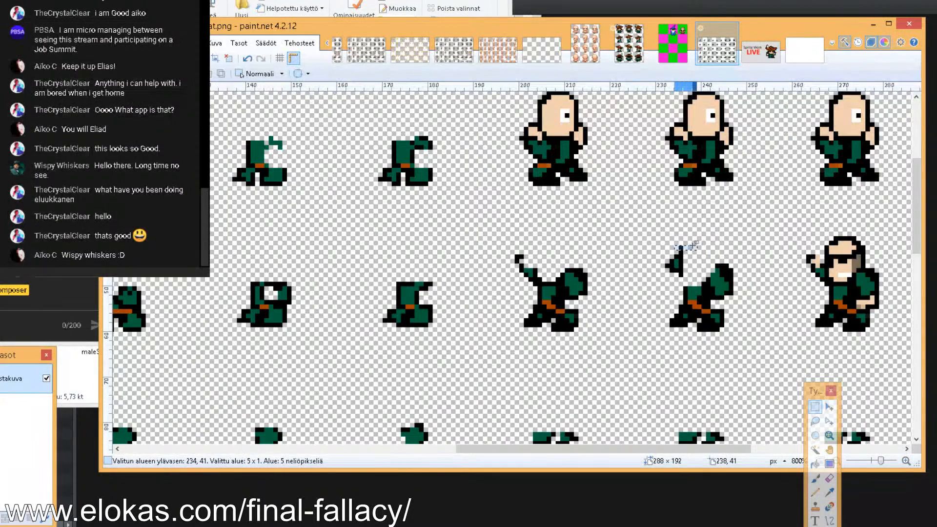
Delete the raised hand's skin and the head from the sunglasses figure in the second row, ninth column
drag(814, 262, 812, 256)
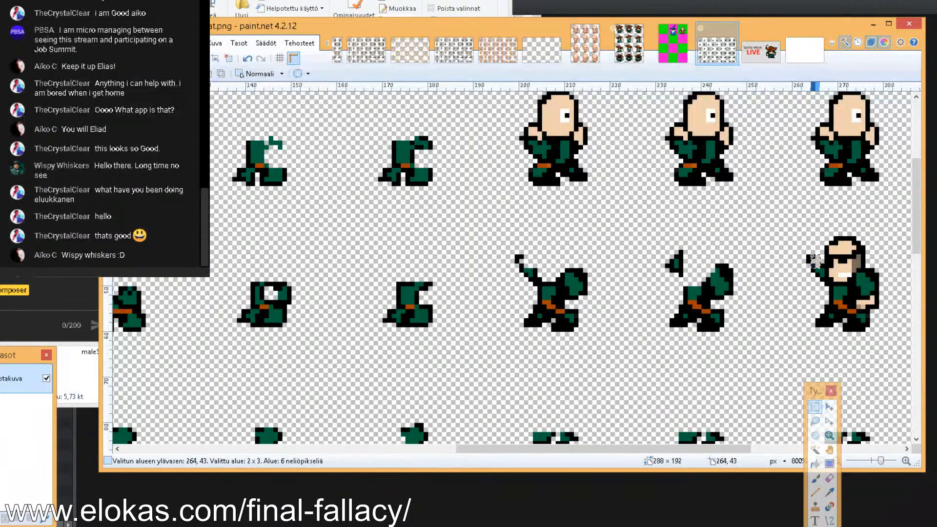
click(812, 256)
drag(712, 449, 763, 453)
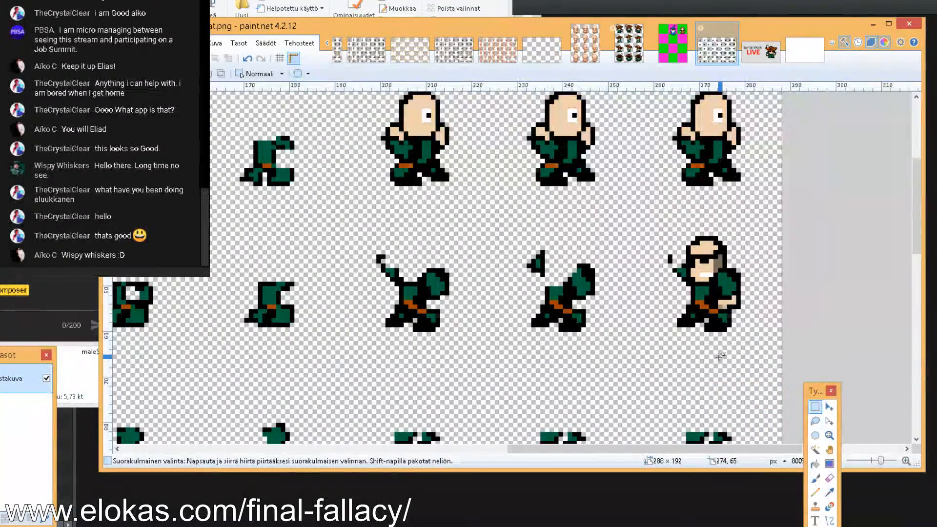
drag(709, 281, 697, 244)
key(Delete)
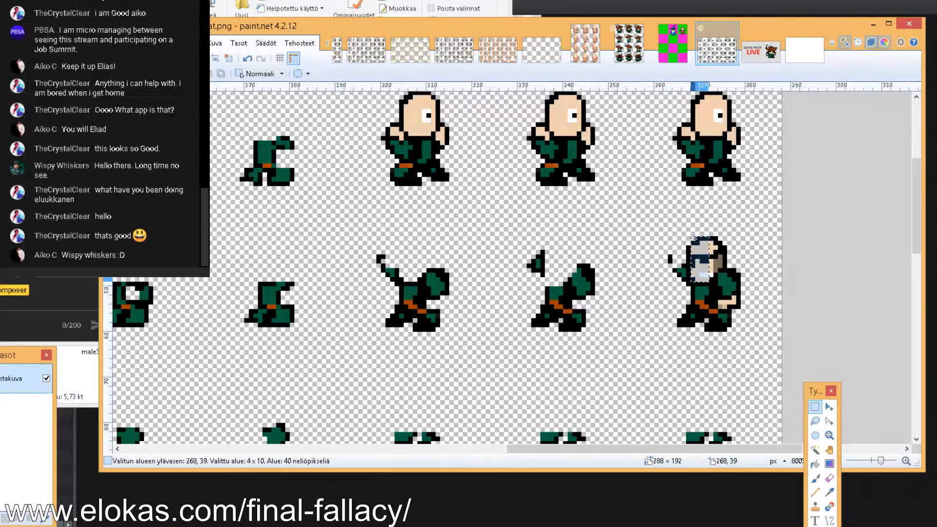
drag(688, 273, 716, 266)
key(Delete)
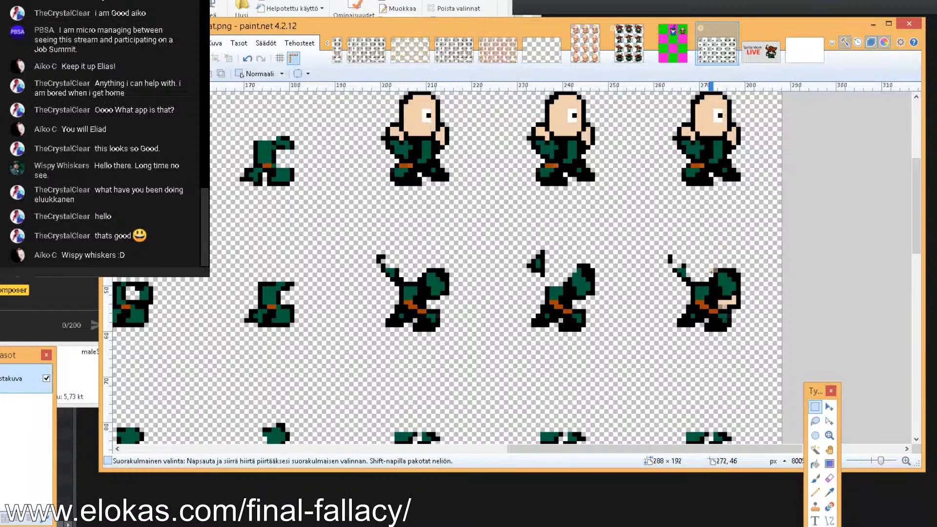
Erase the lowered hand from the figure in the second row, ninth column
mouse_move(739, 305)
mouse_down()
mouse_move(721, 302)
mouse_move(734, 297)
mouse_up()
key(Delete)
key(Delete)
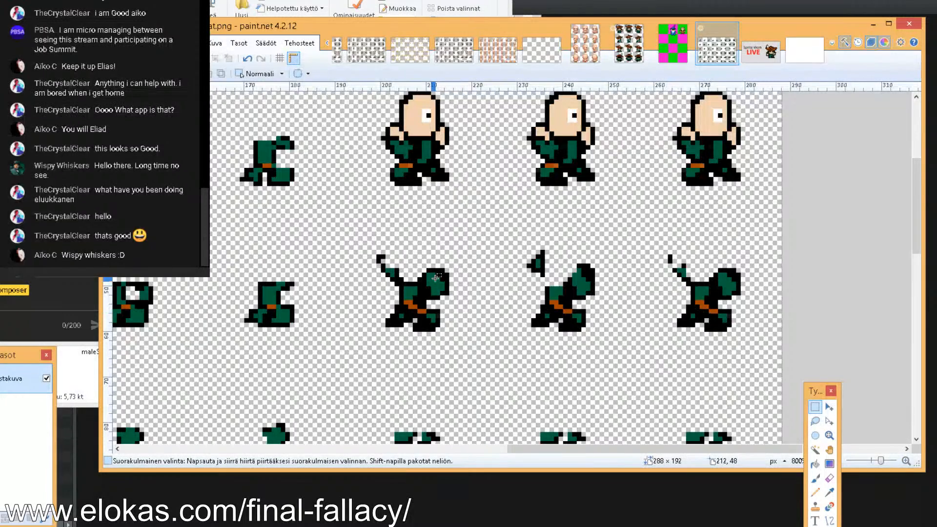
Delete the bald head and both raised hands from the figure in the first row, seventh column, keeping only its clothes
scroll(369, 247, up, 3)
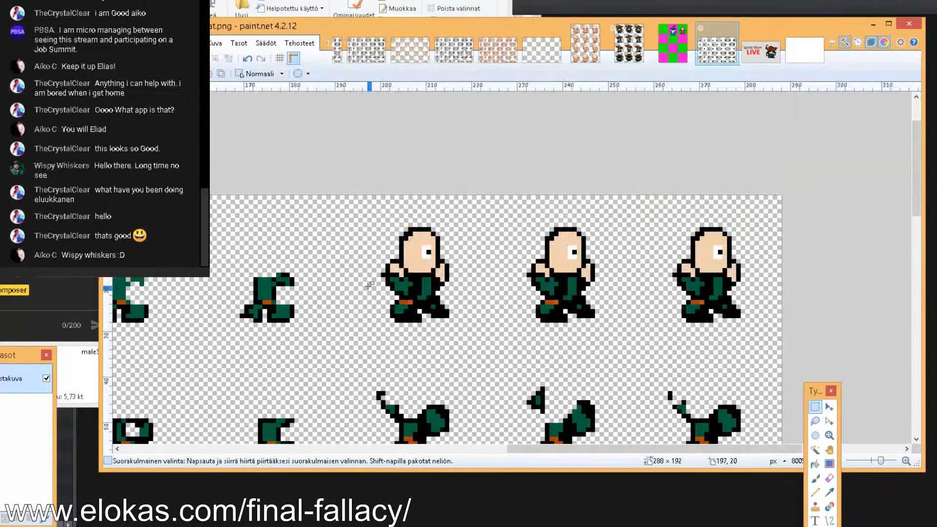
drag(401, 274, 401, 270)
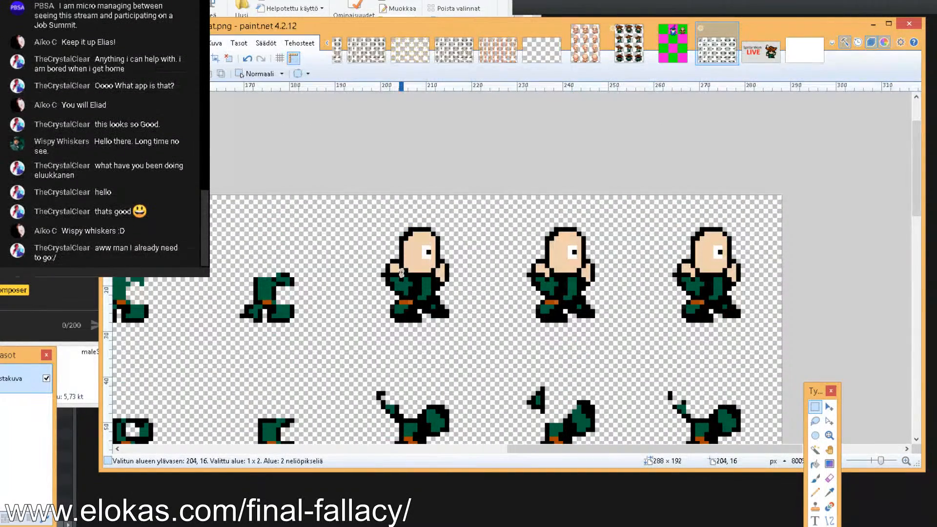
click(402, 271)
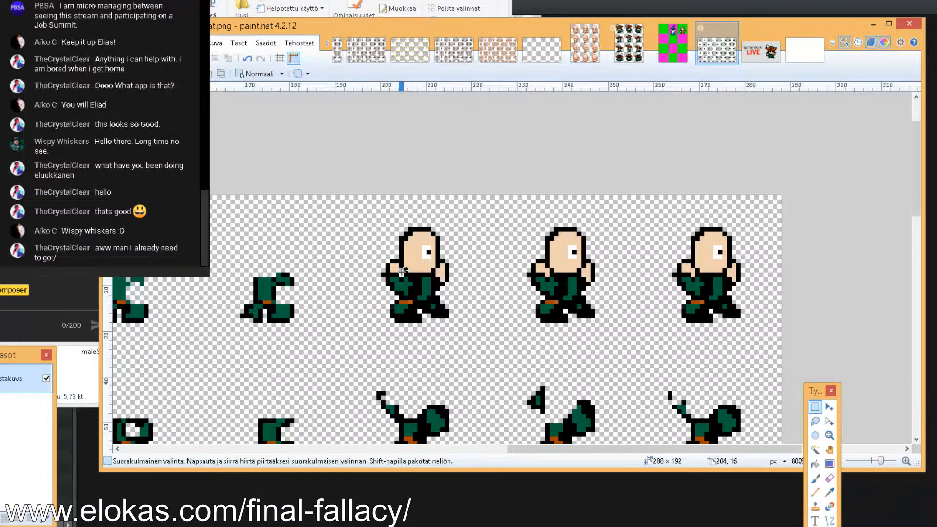
mouse_move(386, 273)
mouse_down()
mouse_move(442, 226)
mouse_move(438, 274)
mouse_move(447, 277)
mouse_up()
key(Delete)
key(Delete)
key(Delete)
Delete the bald head and both raised hands from the figure in the first row, eighth column
mouse_move(548, 272)
mouse_down()
mouse_move(533, 261)
mouse_move(552, 271)
mouse_move(603, 232)
mouse_move(601, 213)
mouse_move(588, 279)
mouse_up()
key(Delete)
key(Delete)
key(Delete)
key(Delete)
key(Delete)
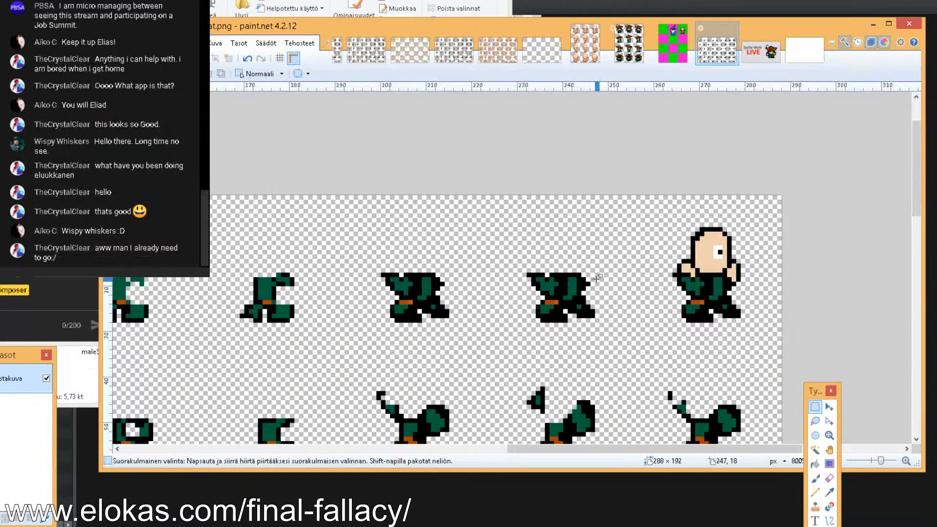
Delete the head, both raised hands and the leftover skin pixels above the shoulders from the figure in the first row, ninth column
drag(677, 269, 751, 227)
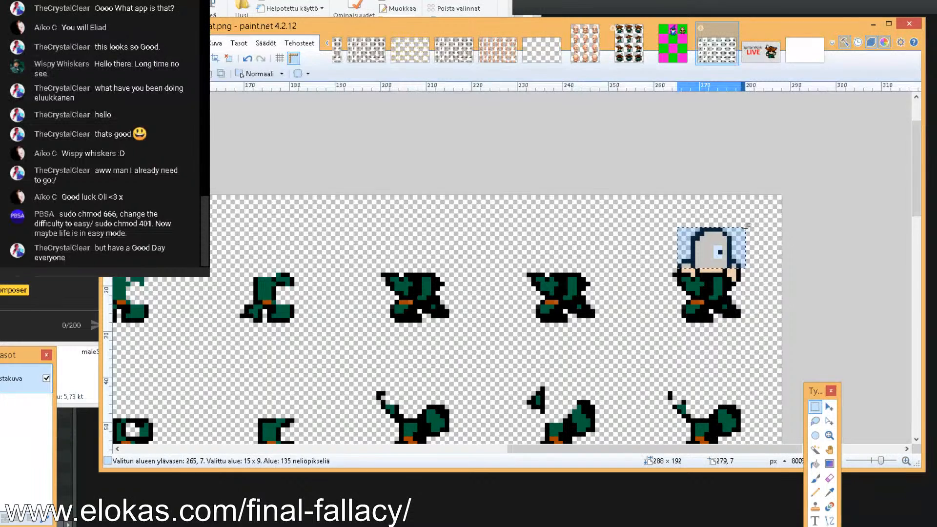
key(Delete)
drag(728, 256, 742, 281)
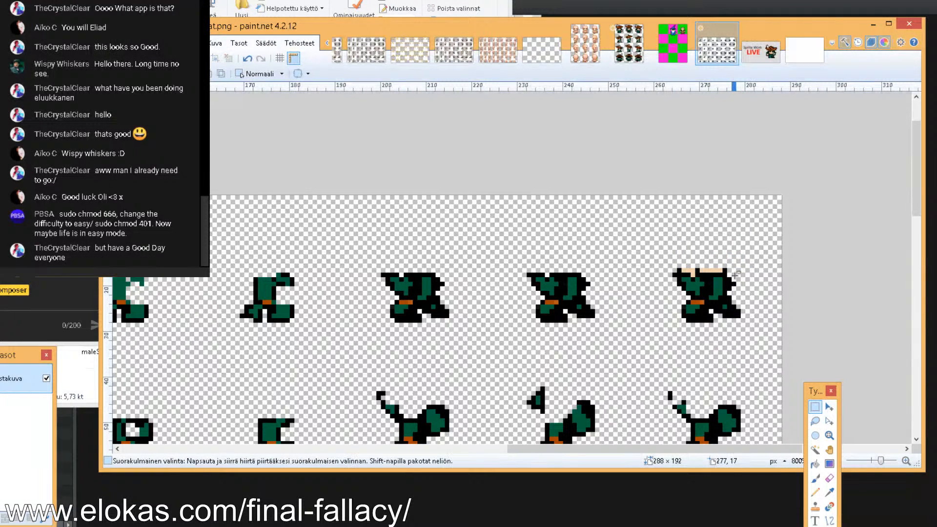
drag(727, 260, 677, 265)
click(699, 268)
key(Delete)
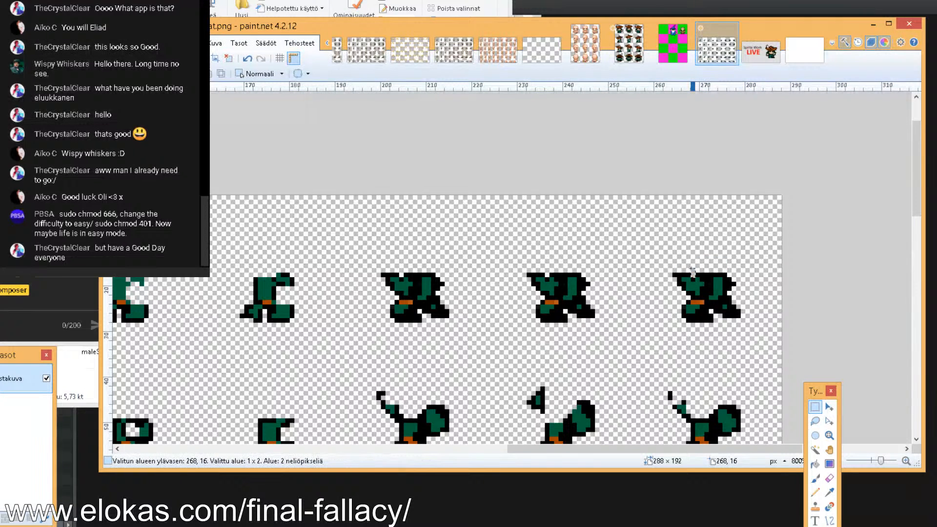
drag(689, 268, 692, 274)
key(ctrl+z)
click(694, 272)
Examine all rows of the green clothes sprites, including the sheet as a whole, for stray or missing pixels
scroll(614, 244, down, 5)
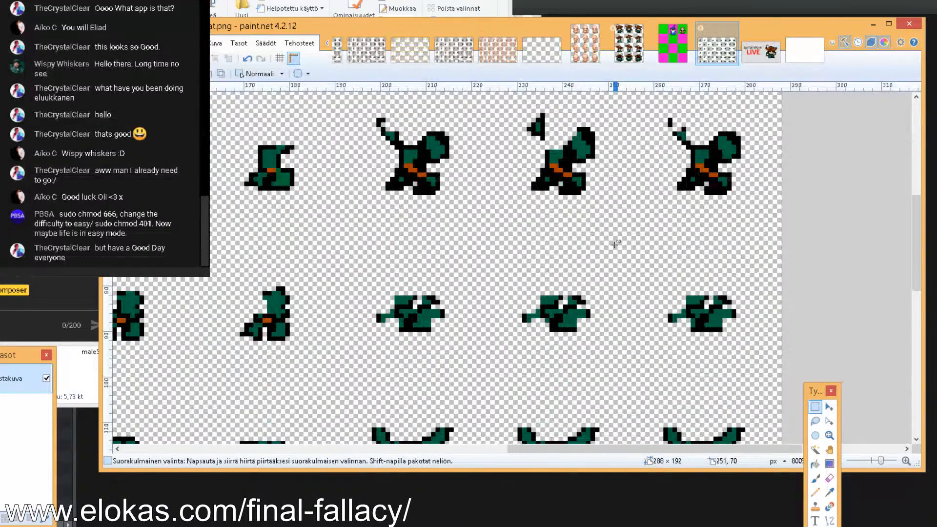
scroll(614, 244, down, 10)
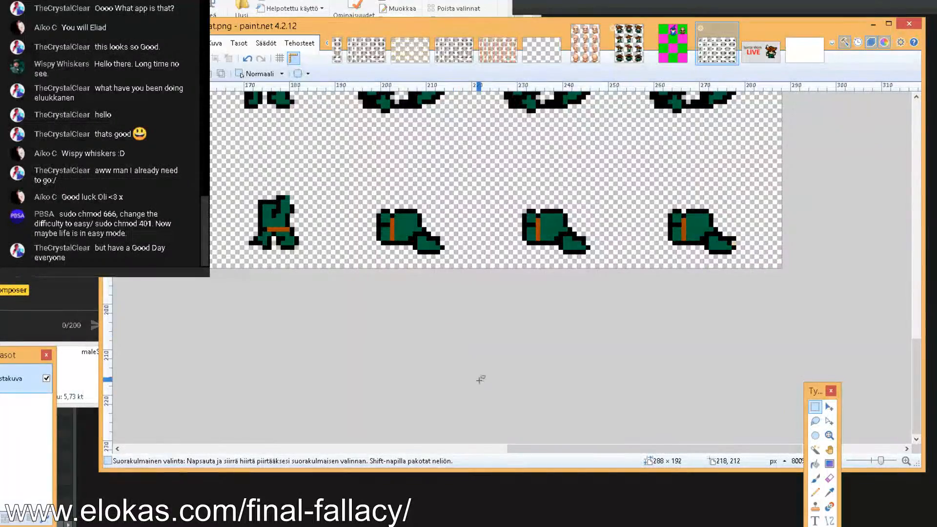
scroll(461, 357, up, 10)
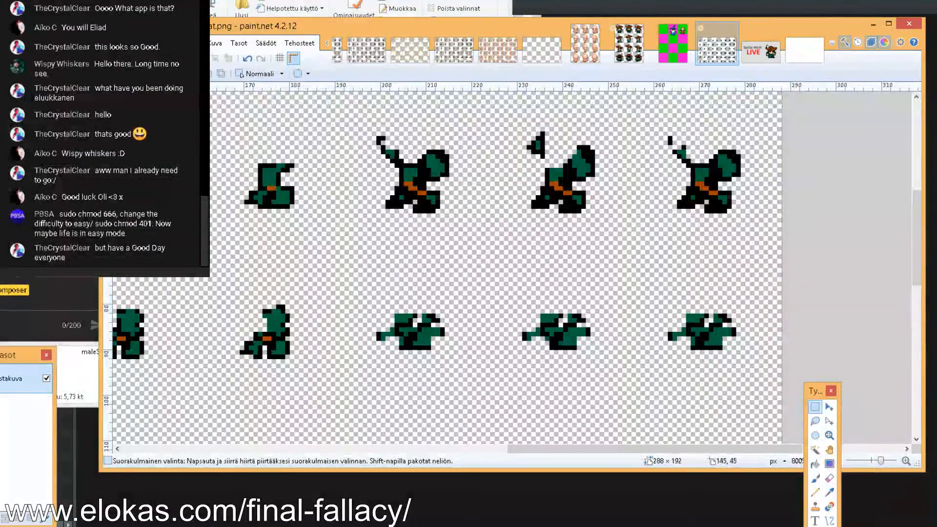
click(190, 43)
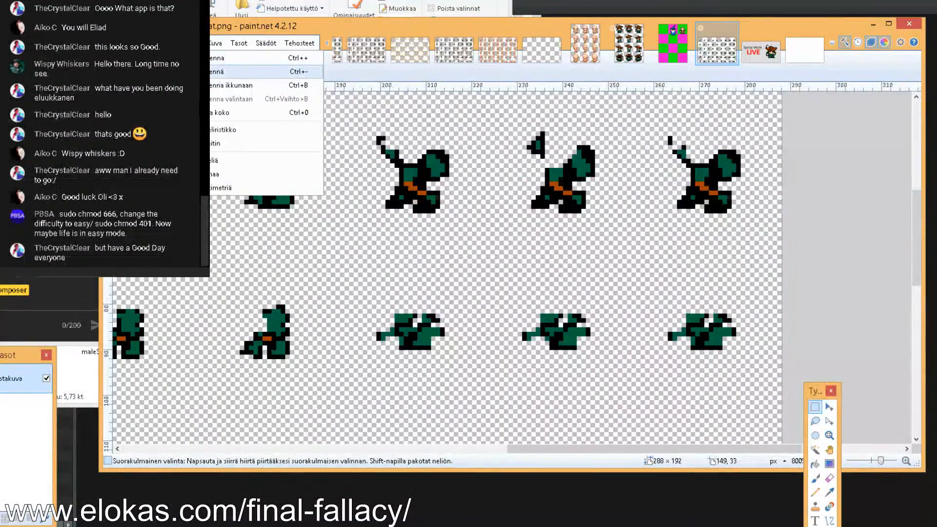
click(197, 72)
key(ctrl+minus)
key(ctrl+minus)
key(ctrl+minus)
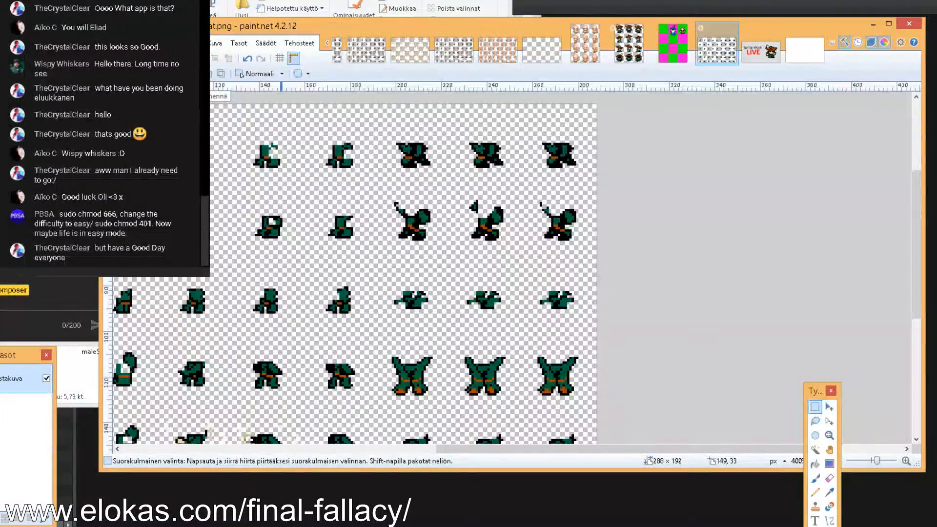
drag(500, 446, 418, 442)
scroll(408, 344, down, 2)
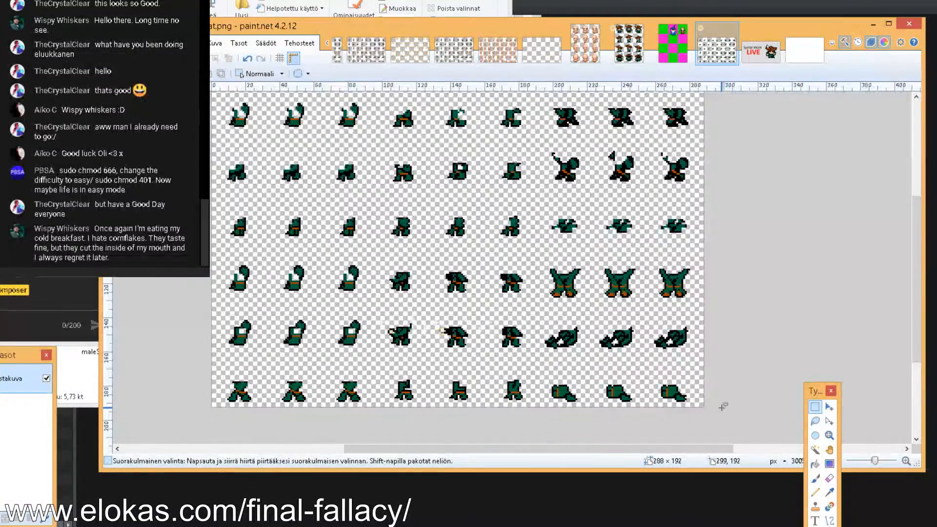
Select the entire canvas and begin saving it under a new name in the folder that holds maleMesoendomorph.png
drag(805, 413, 121, 48)
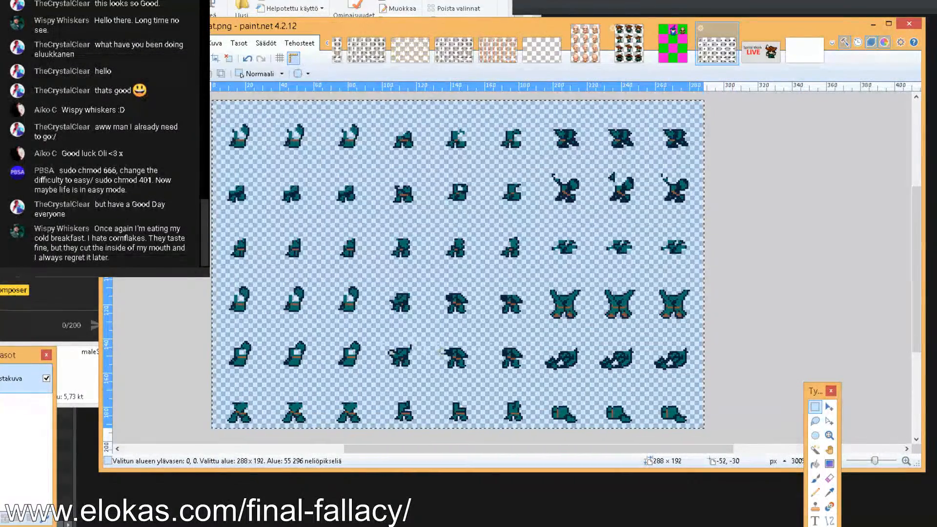
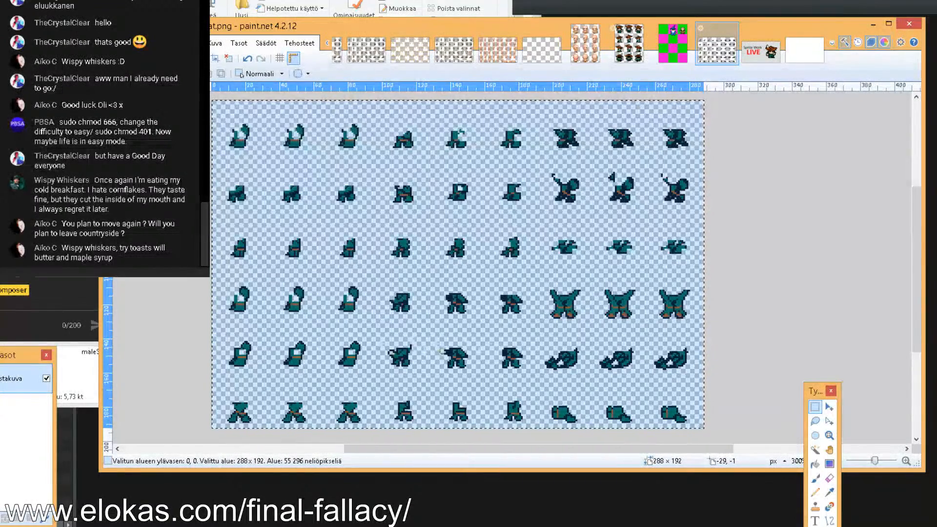
click(122, 43)
click(185, 129)
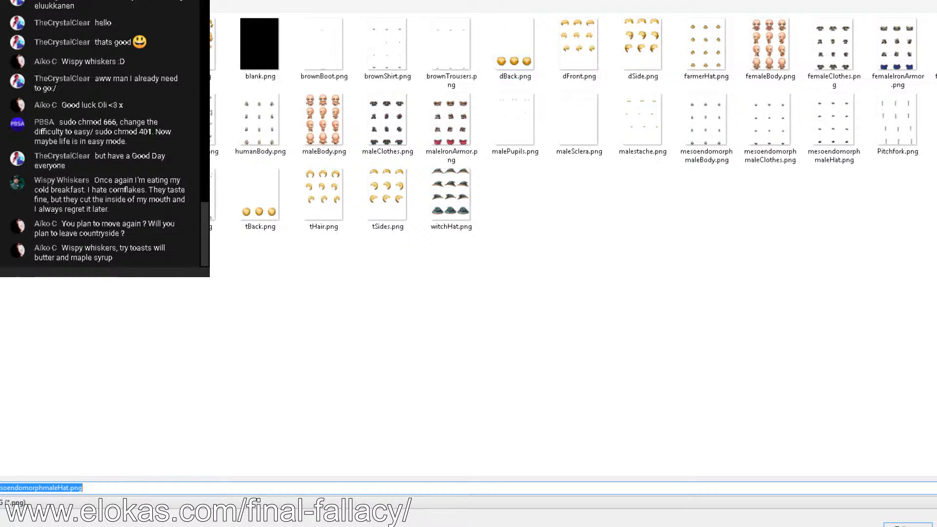
click(479, 1)
double_click(200, 35)
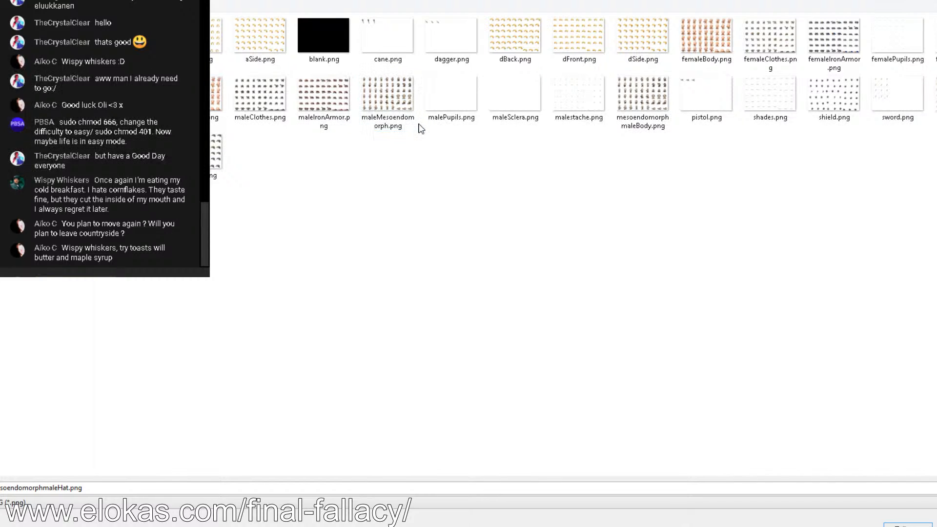
Save the sheet as mesoendomorphmaleClothes.png, accepting the offered PNG settings
click(780, 66)
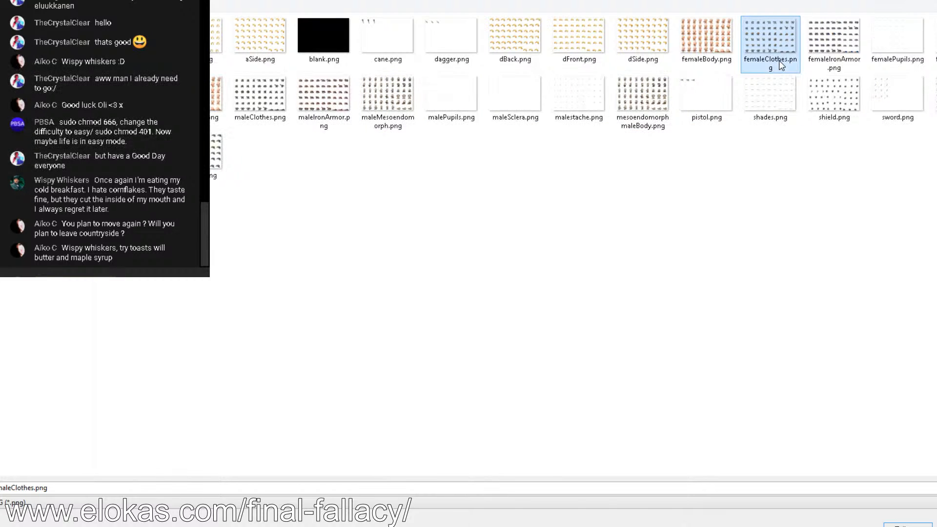
click(651, 124)
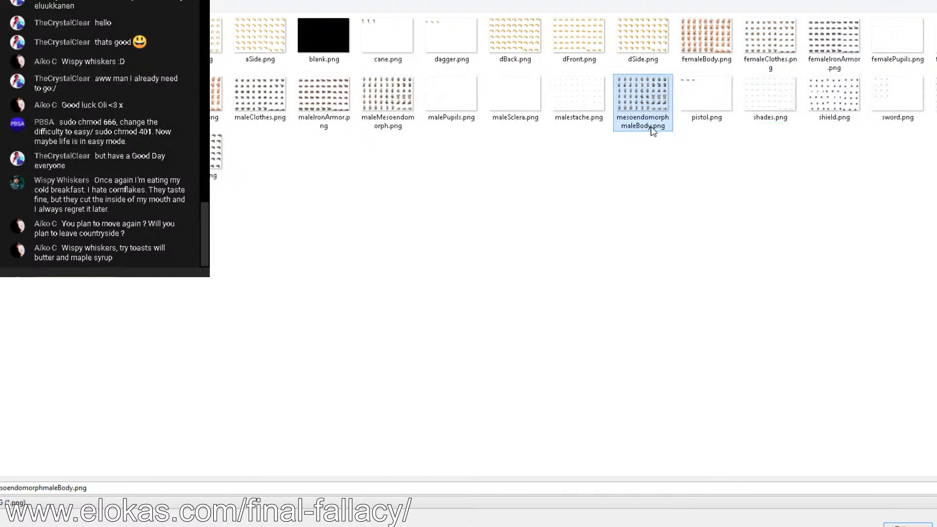
click(57, 487)
drag(58, 487, 0, 487)
click(771, 65)
click(9, 488)
text(mesoendomorphmale)
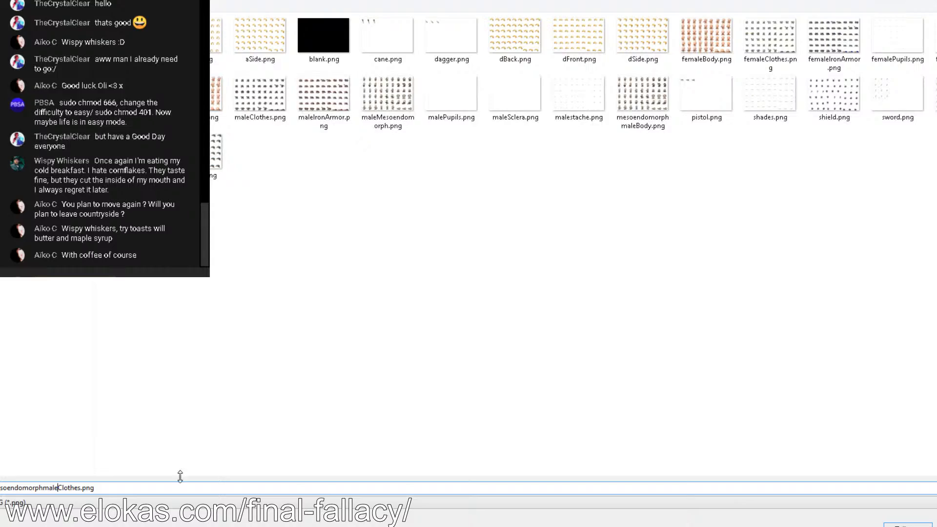
key(Return)
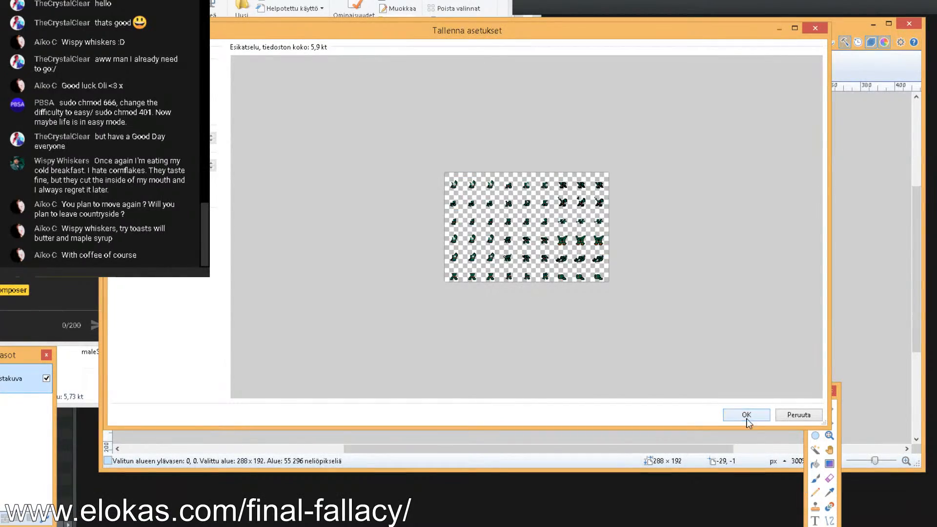
click(741, 416)
Resize the clothes sheet to 300 percent and check the whole enlarged image
click(216, 43)
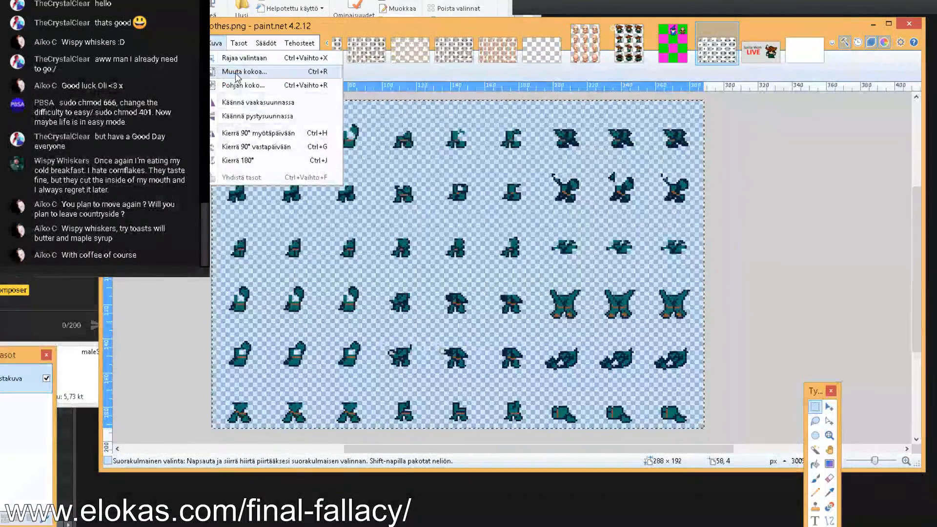
click(253, 73)
click(435, 188)
text(300)
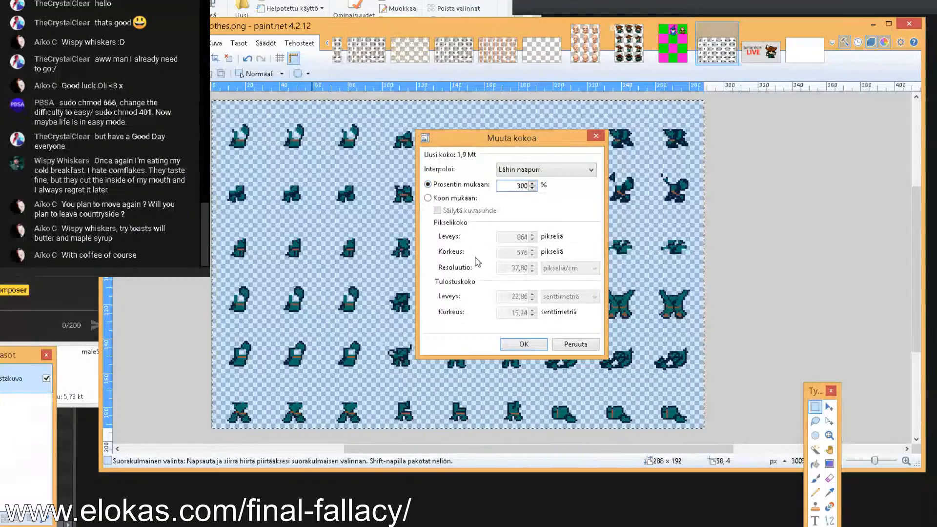
click(526, 344)
click(188, 43)
click(231, 85)
drag(530, 449, 618, 450)
scroll(587, 394, down, 3)
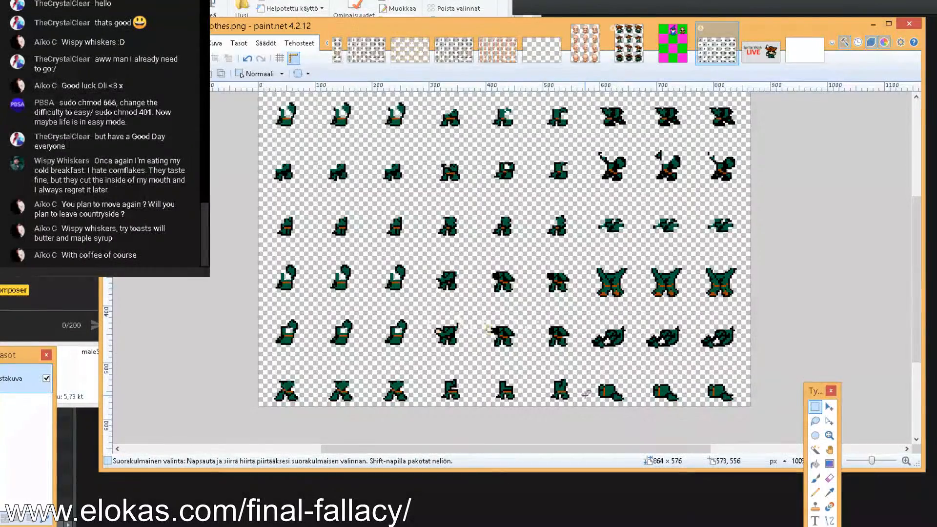
scroll(506, 373, up, 3)
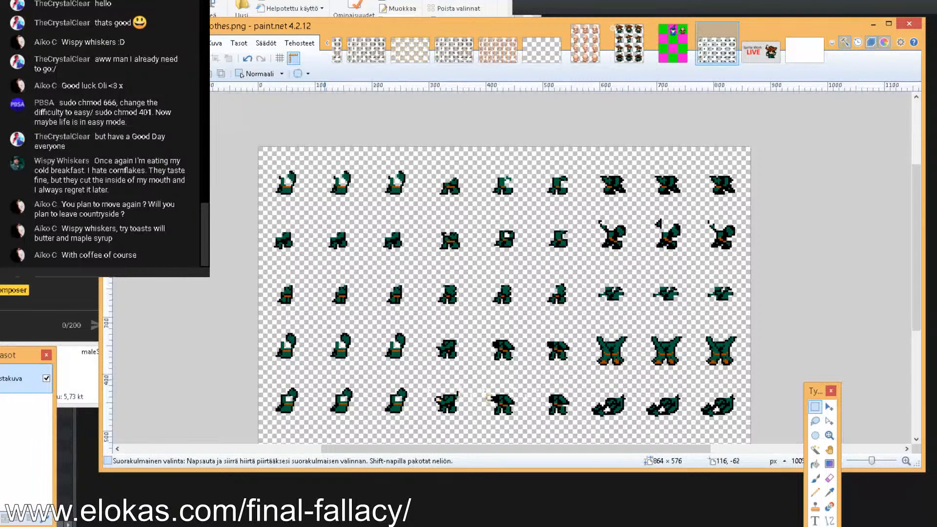
Switch to the RPG Maker project and playtest a new game up to the battle with the red creature
key(alt+Tab)
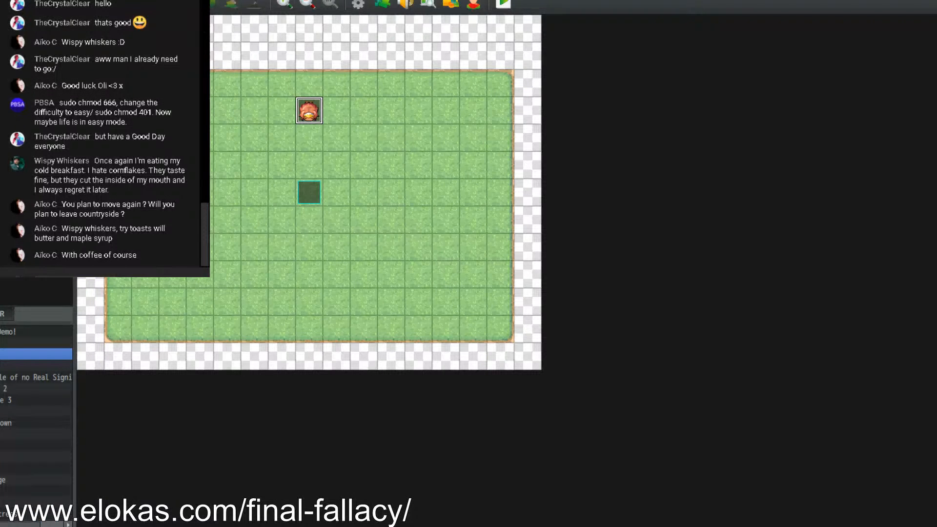
click(500, 5)
click(564, 200)
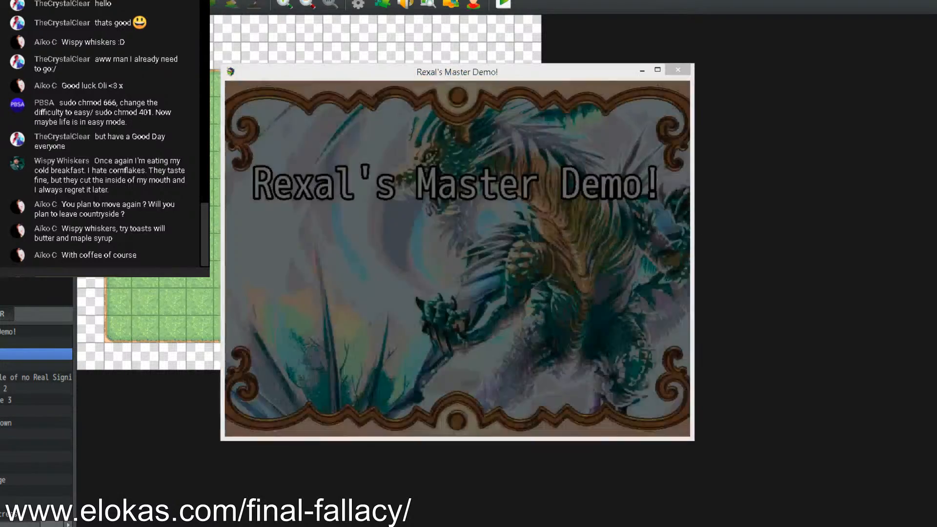
mouse_move(195, 491)
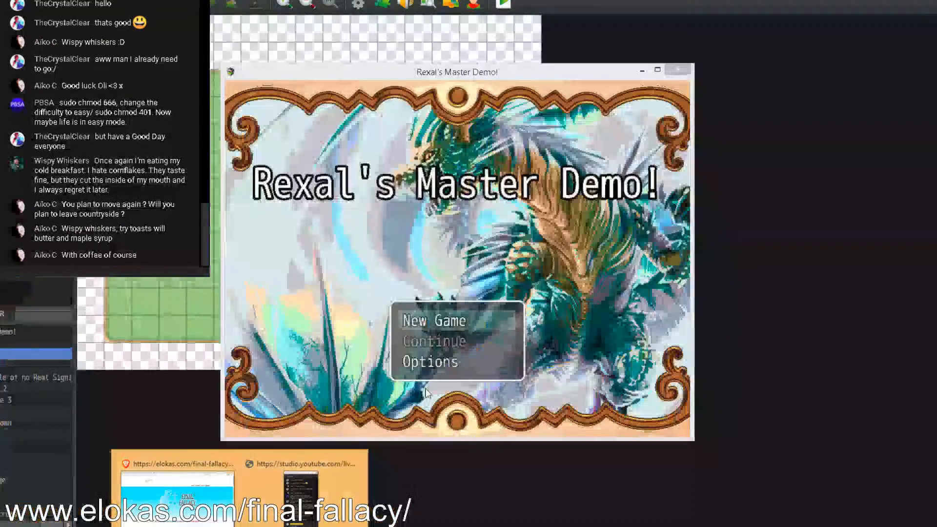
click(466, 316)
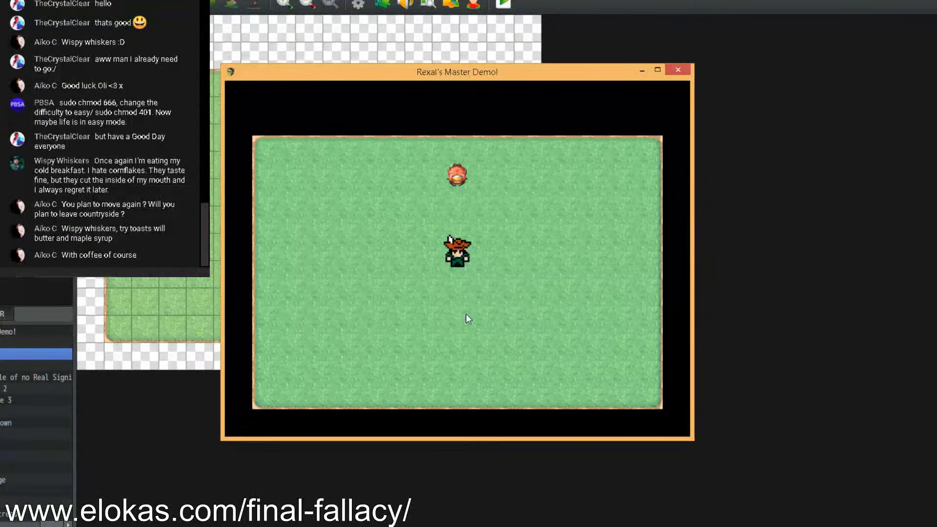
click(453, 176)
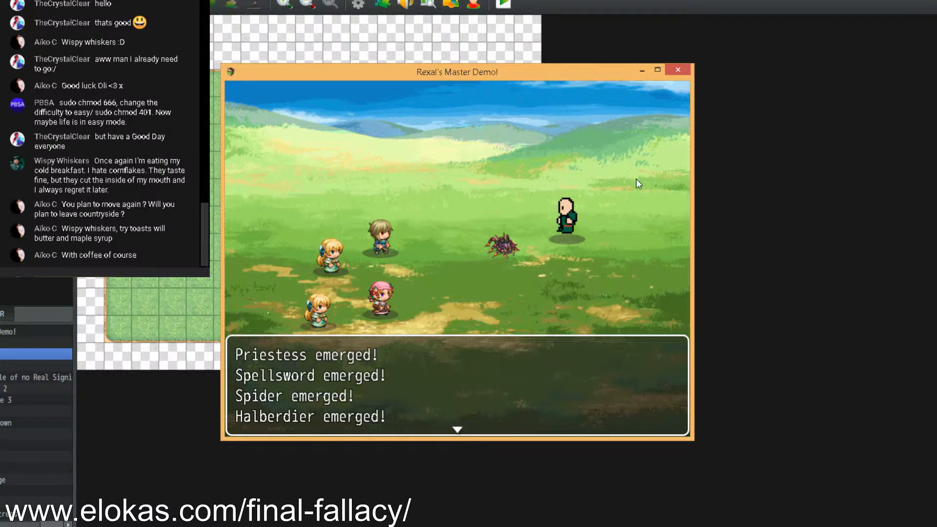
click(678, 70)
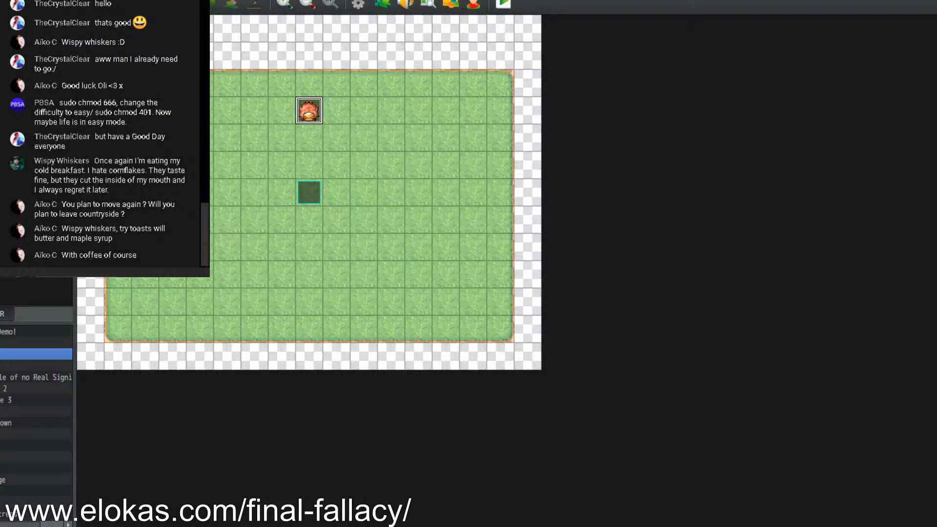
Switch back to paint.net, bring up the layered battler sheet with green and blue tiles, and show its hat layer
click(286, 519)
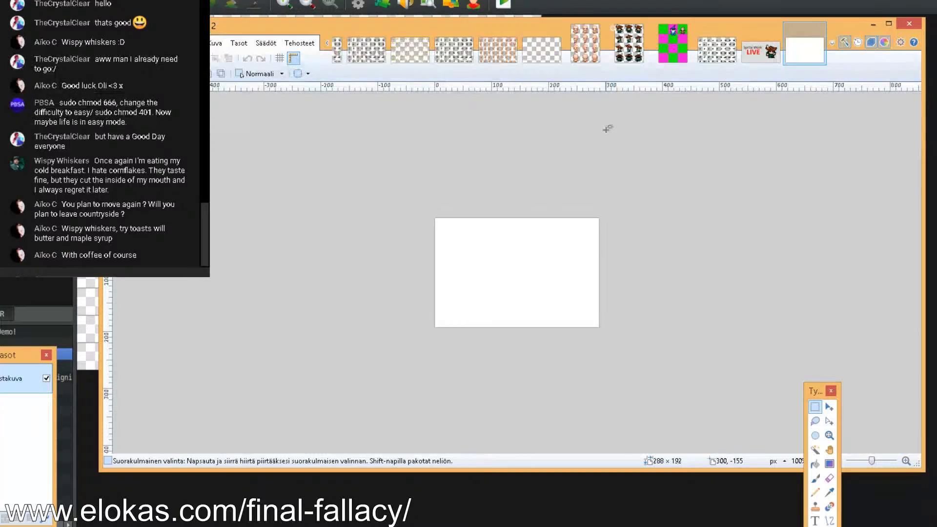
click(730, 49)
click(330, 45)
click(329, 45)
click(366, 49)
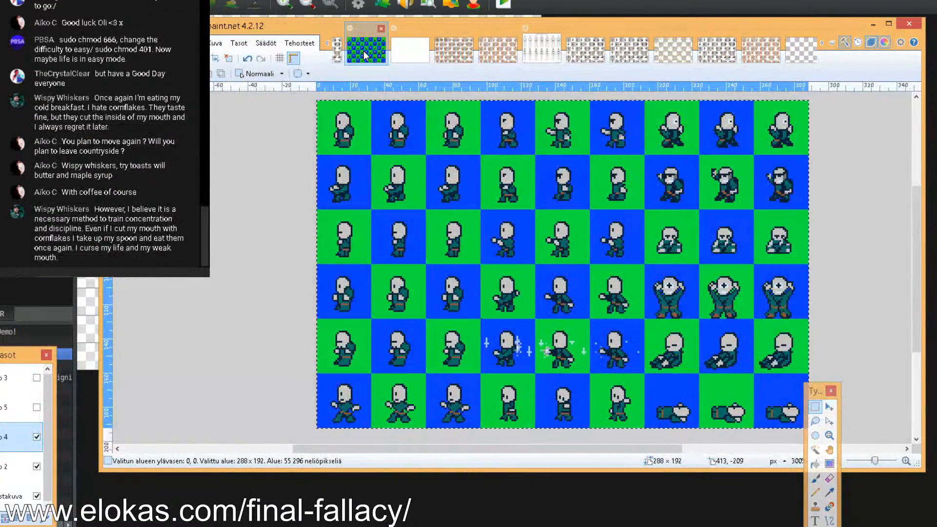
click(37, 406)
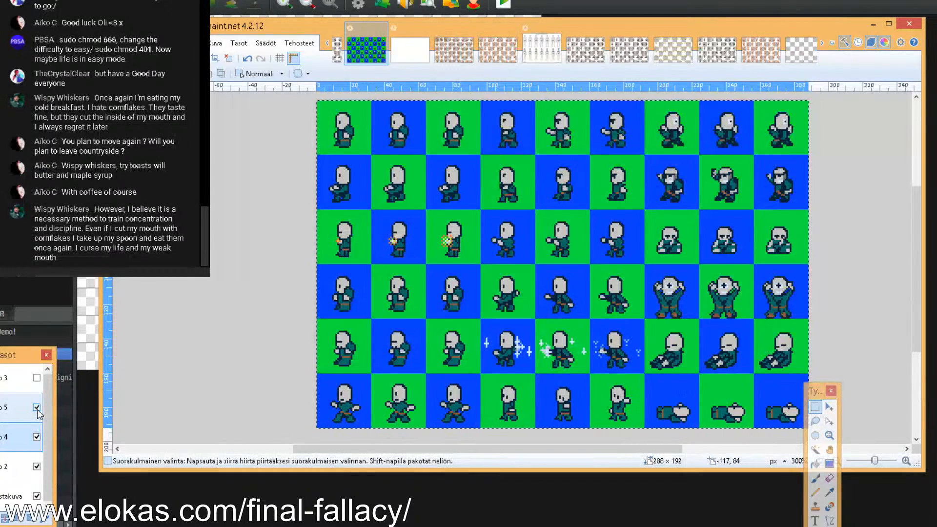
click(37, 408)
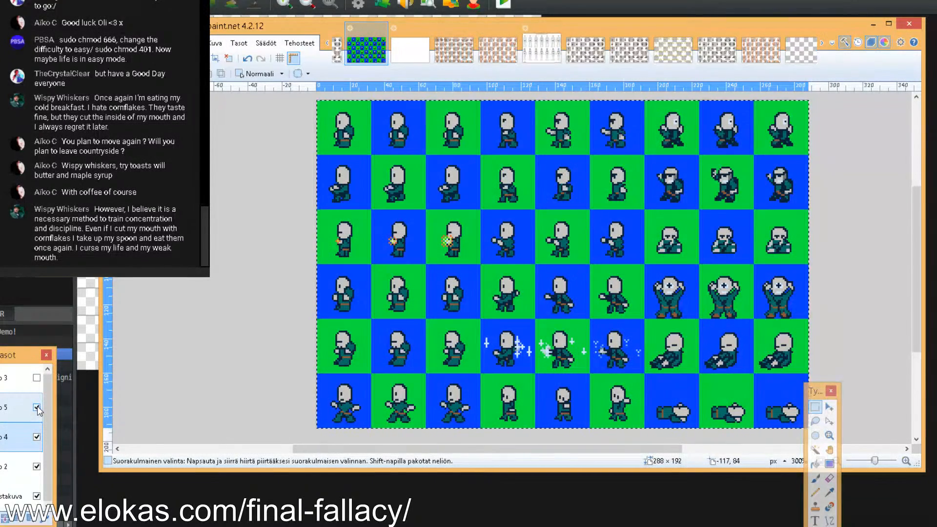
click(37, 379)
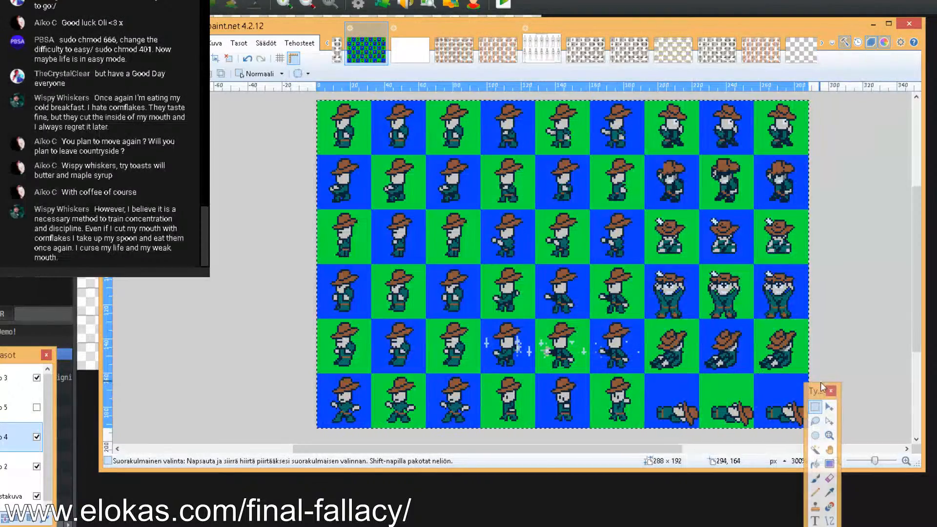
Copy the entire hat layer into a new 288 × 192 pixel image and clear the selection
drag(812, 387, 853, 393)
click(816, 429)
drag(815, 430, 738, 379)
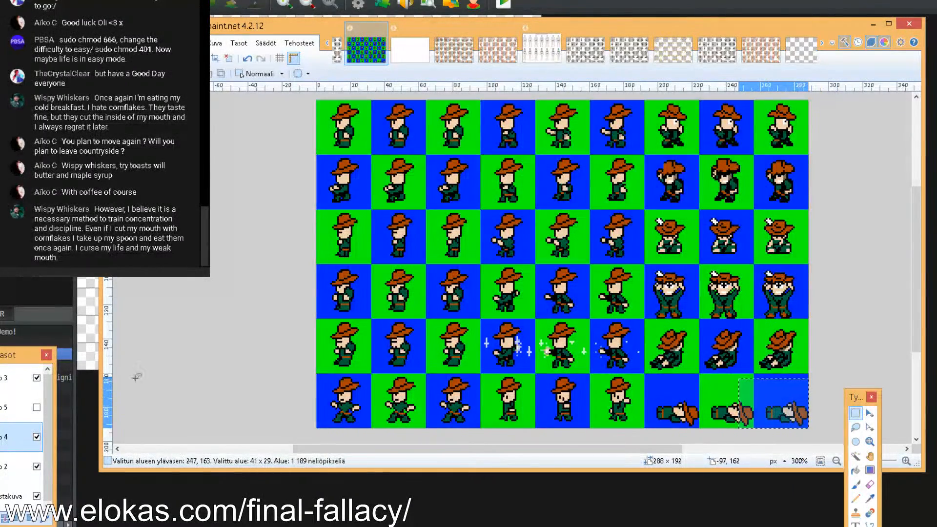
click(24, 380)
drag(813, 429, 99, 20)
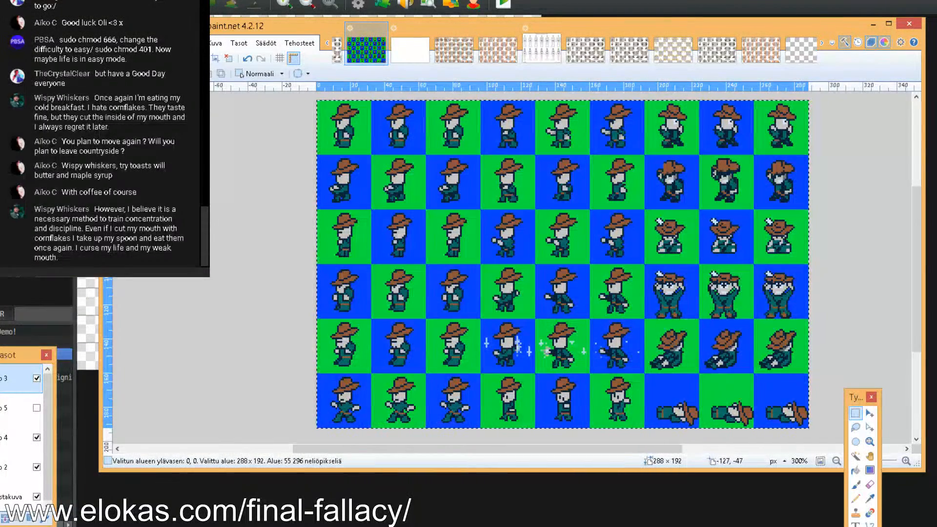
key(ctrl+n)
click(517, 319)
key(ctrl+v)
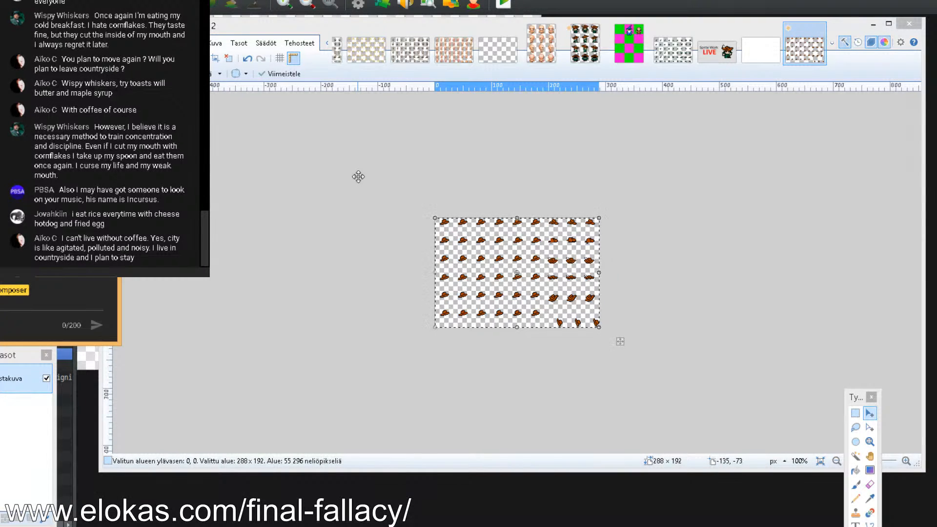
click(854, 413)
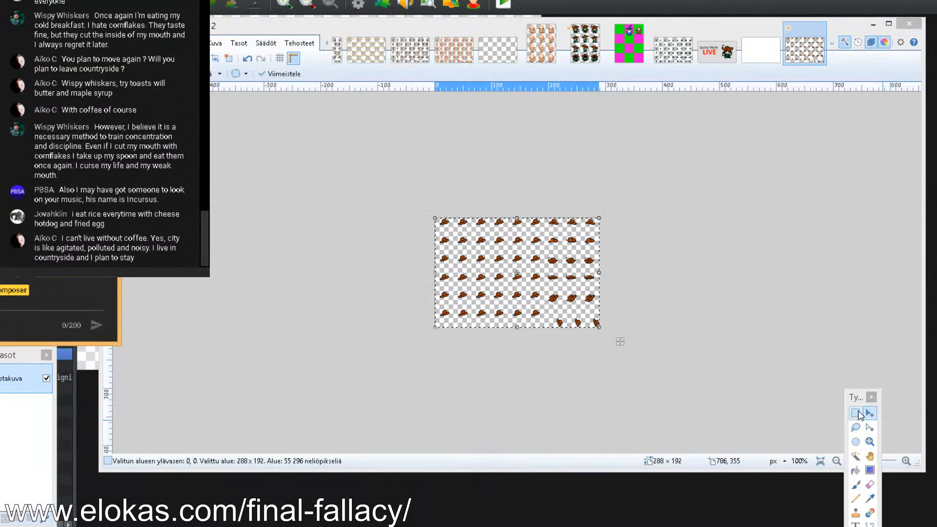
click(653, 385)
Resize the hat sheet to 300 percent and check the enlarged hat sprites
click(193, 43)
click(220, 110)
click(219, 44)
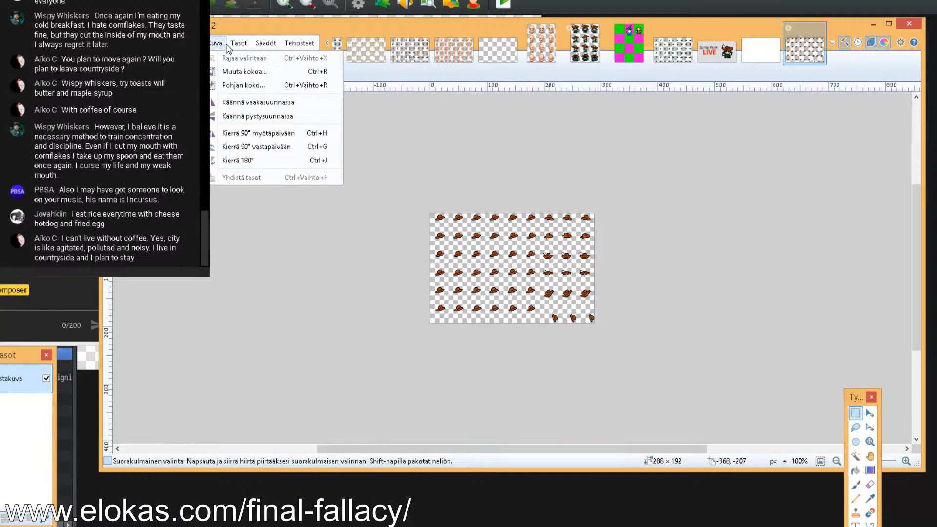
click(221, 68)
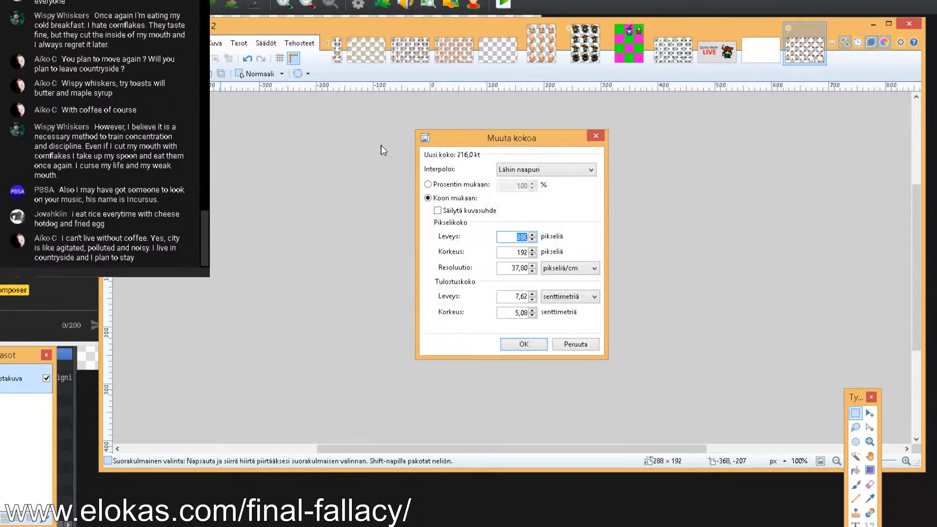
click(428, 184)
text(300)
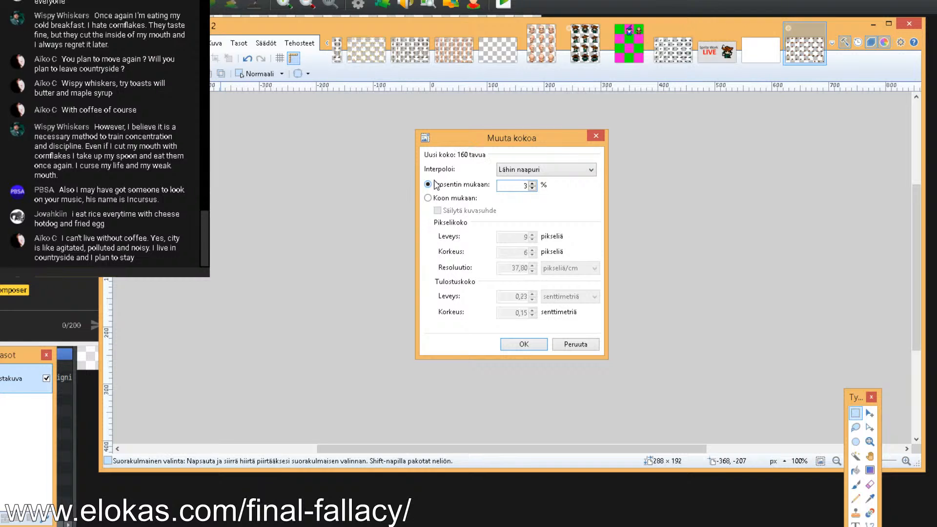
click(521, 343)
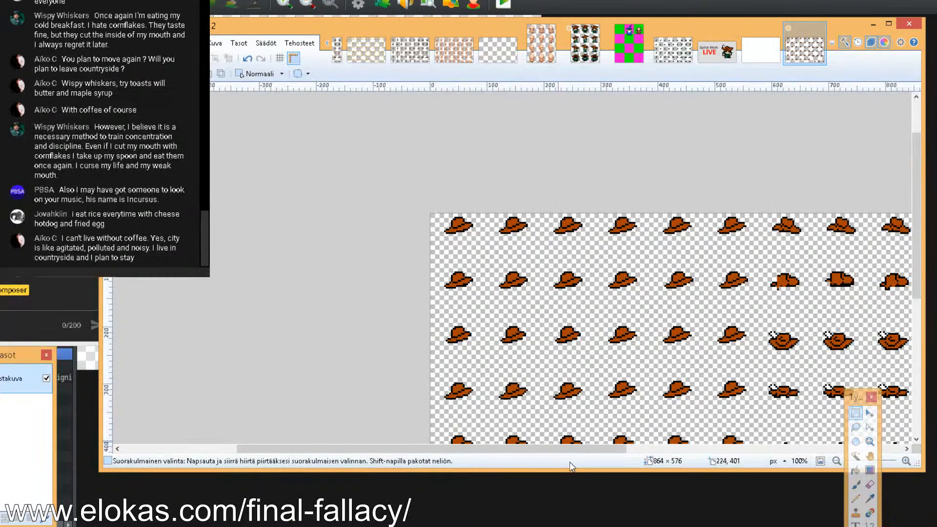
drag(560, 448, 632, 449)
scroll(611, 340, down, 3)
scroll(609, 341, down, 1)
scroll(609, 342, up, 2)
scroll(609, 341, down, 1)
scroll(610, 341, up, 1)
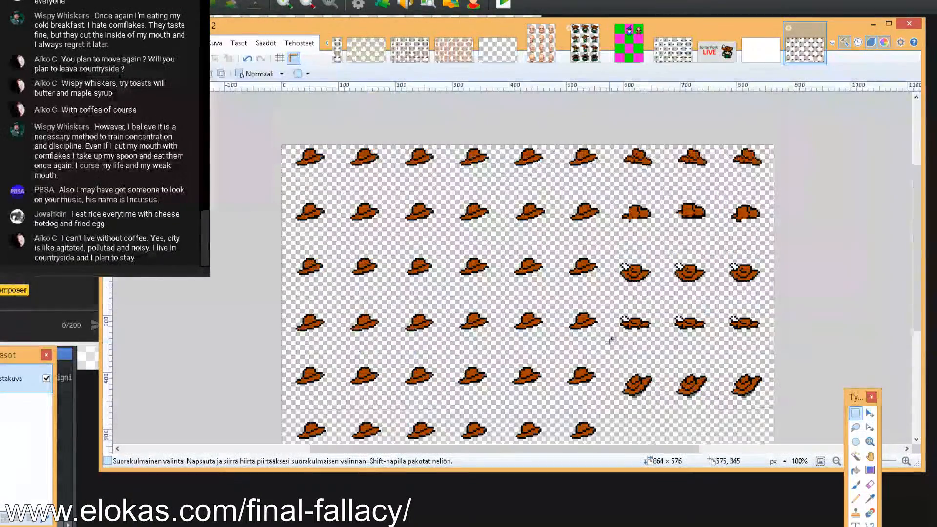
Save the enlarged hat sheet as mesoendomorphmaleHat.png alongside the other battler sheets, basing the name on mesoendomorphmaleClothes.png
click(193, 43)
click(205, 129)
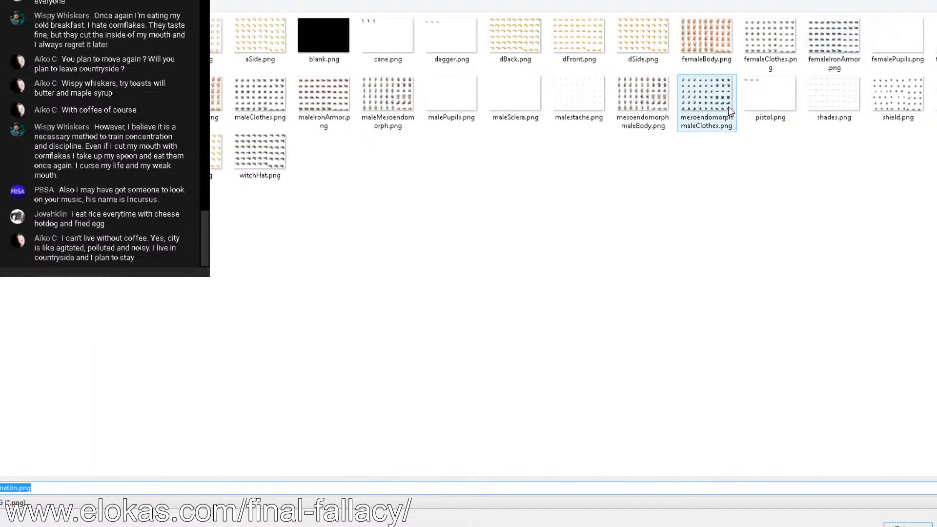
click(707, 100)
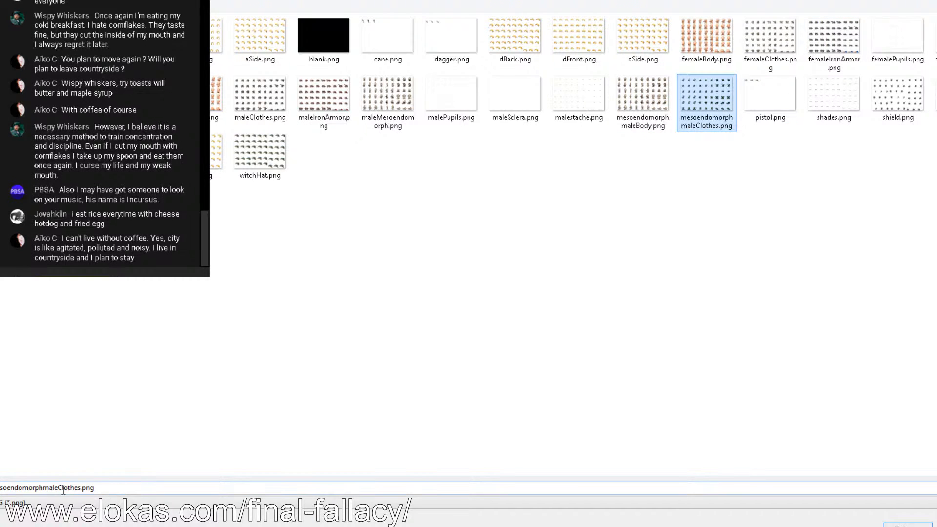
click(108, 487)
drag(104, 488, 56, 485)
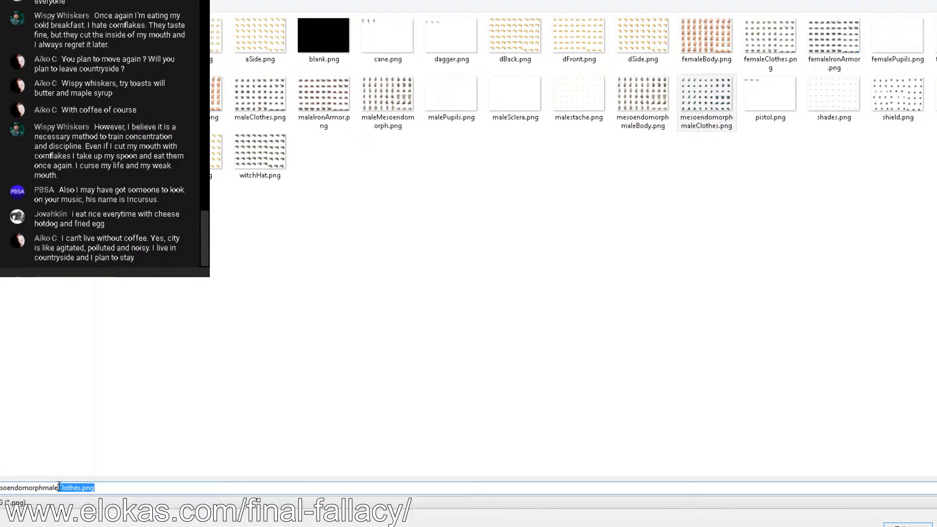
text(Ha)
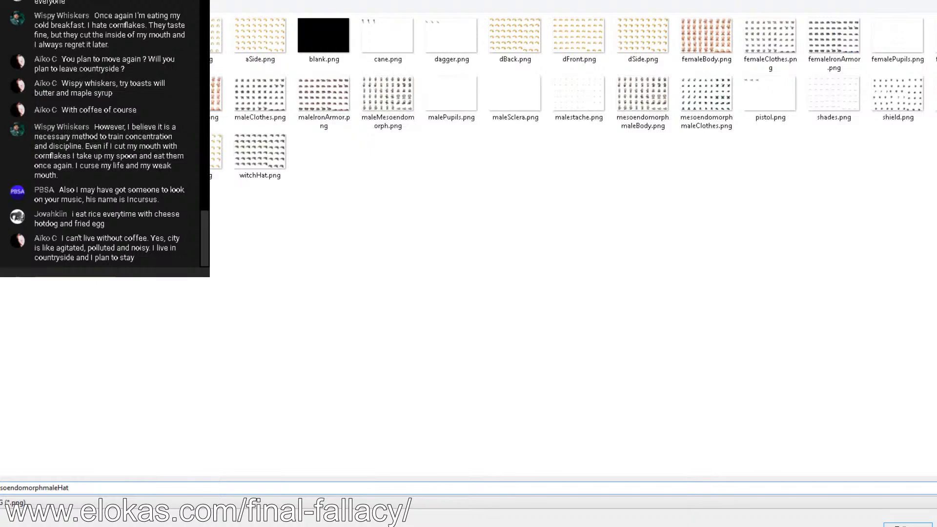
click(898, 524)
key(Return)
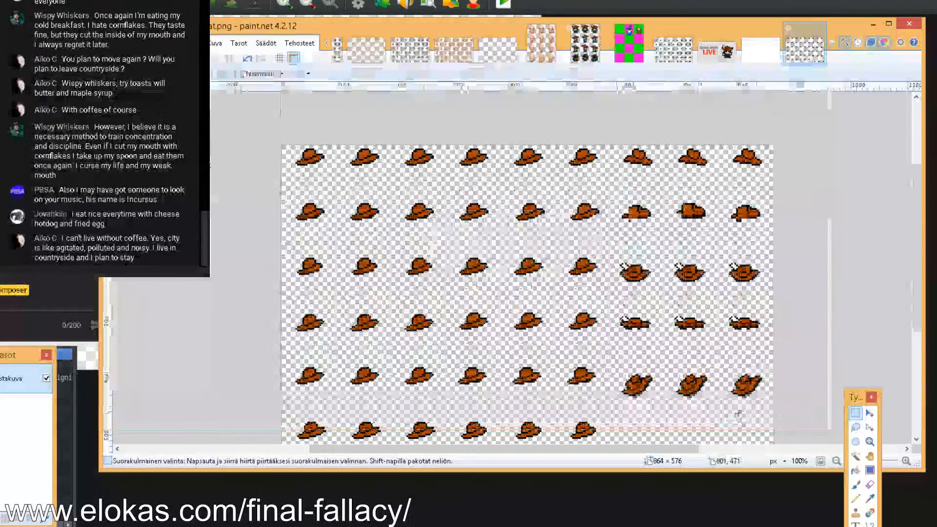
Switch to the RPG Maker project, playtest the battle with the hat-wearing battler and attack the Priest
click(560, 490)
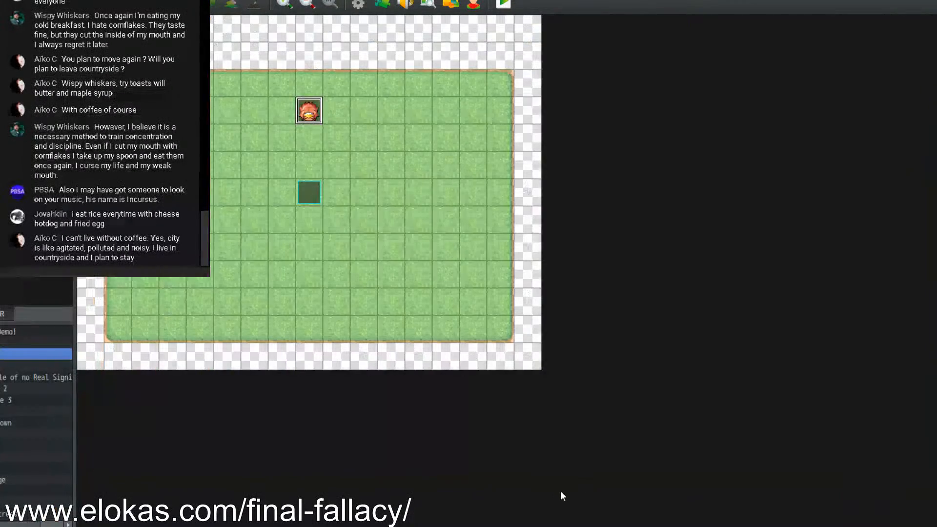
click(504, 3)
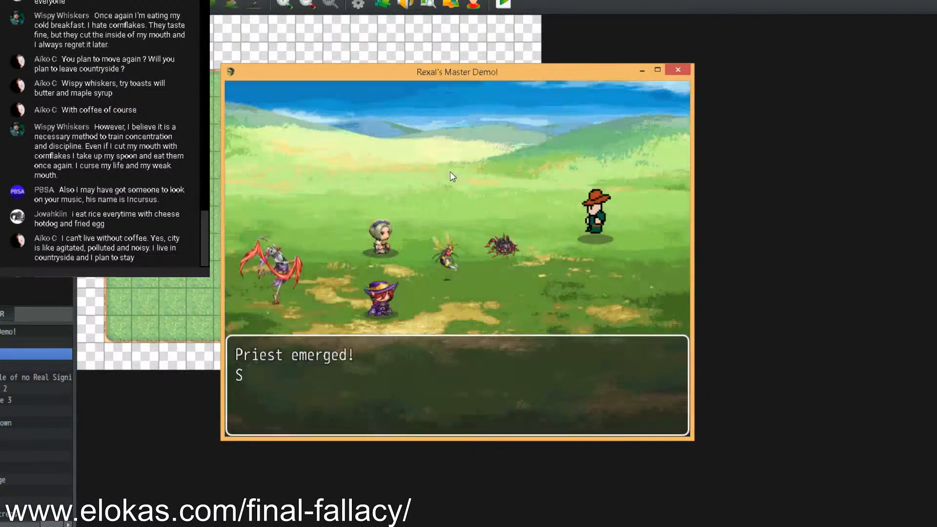
click(583, 253)
click(396, 293)
click(292, 352)
click(292, 353)
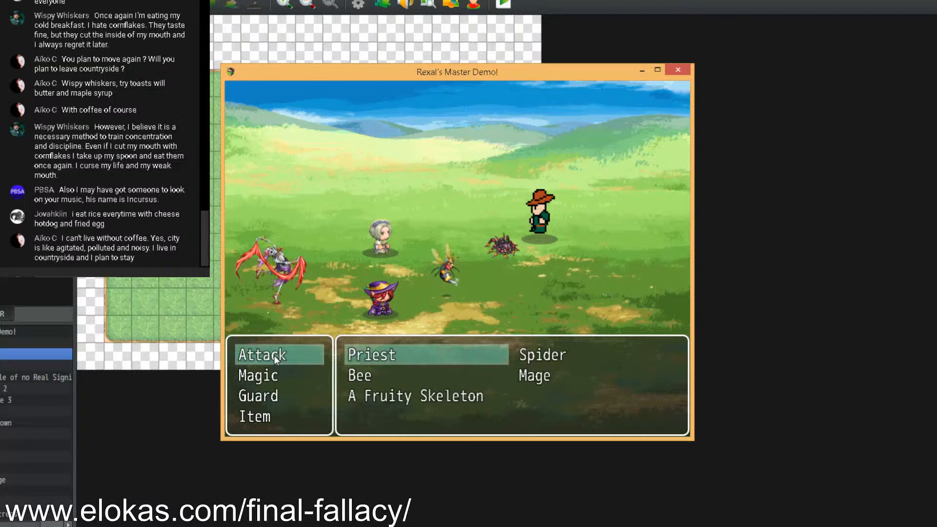
click(369, 355)
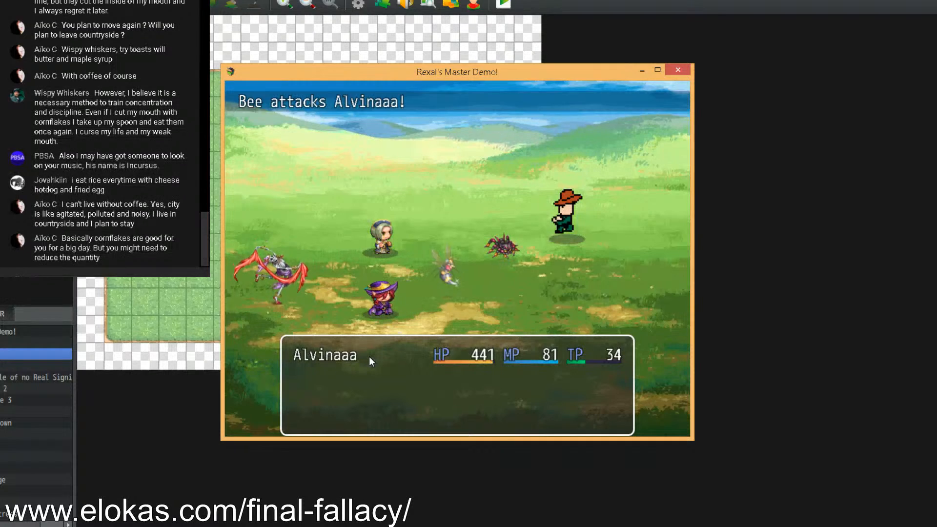
Use Magic against the remaining enemies and play the test battle through to its end
key(Down)
key(Return)
key(Right)
key(Return)
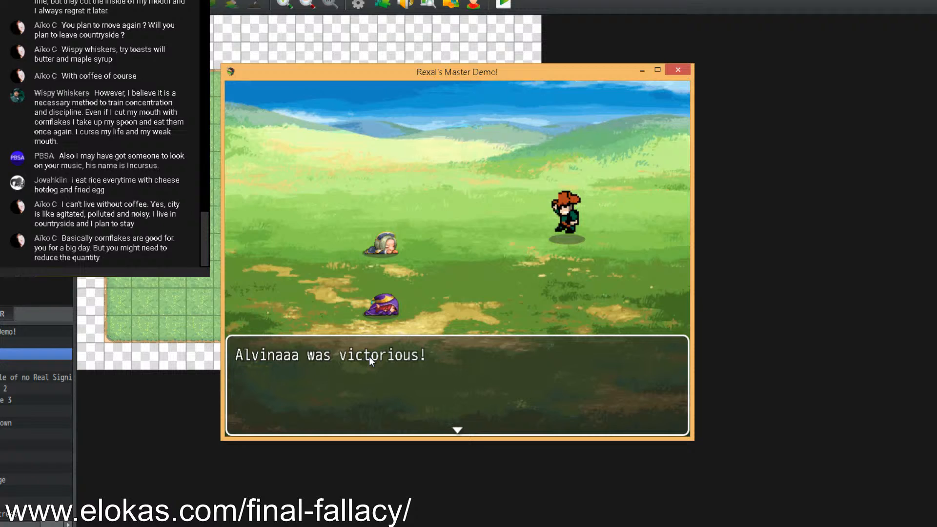
key(Return)
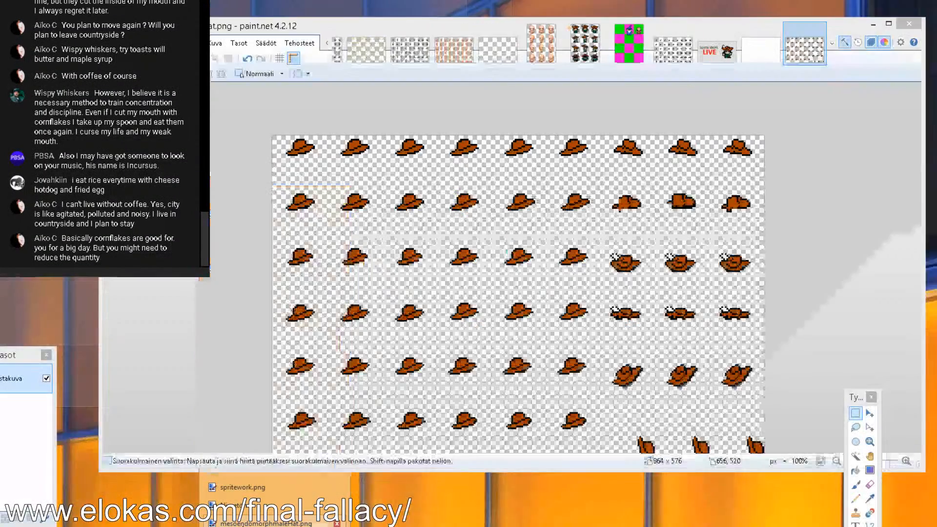
Switch back to paint.net, patch the outline of the seventh hat in the second row with a 3 × 9 pixel copied strip, and save
click(298, 521)
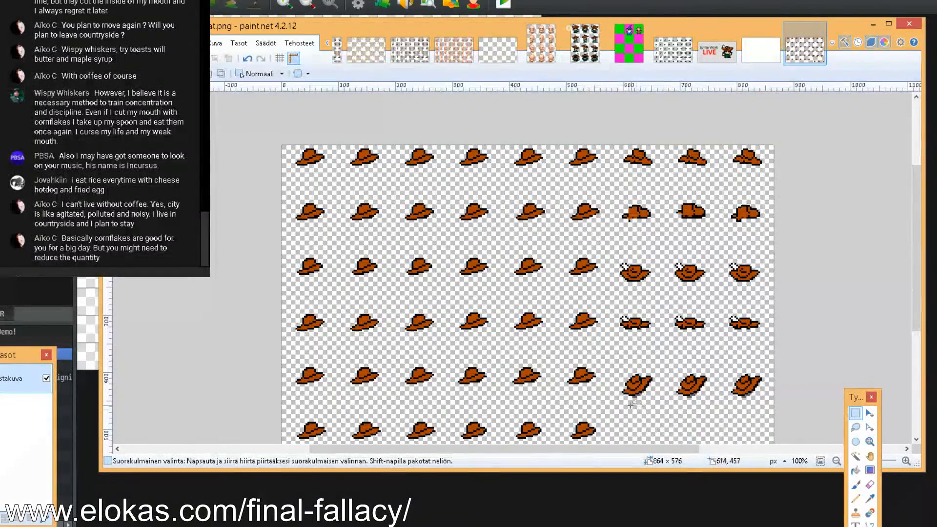
scroll(624, 213, up, 8)
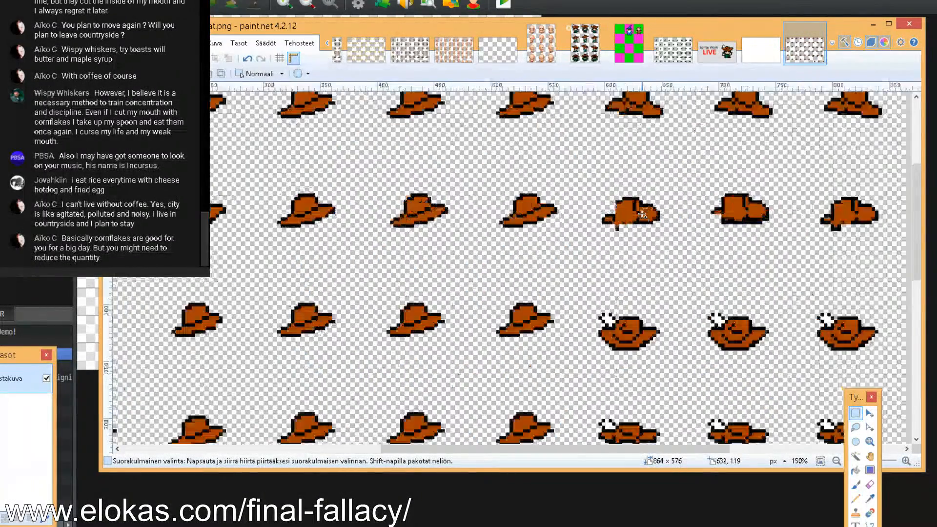
mouse_move(578, 188)
mouse_down()
mouse_move(567, 179)
mouse_move(583, 212)
mouse_move(556, 195)
mouse_move(557, 217)
mouse_up()
key(ctrl+c)
key(ctrl+v)
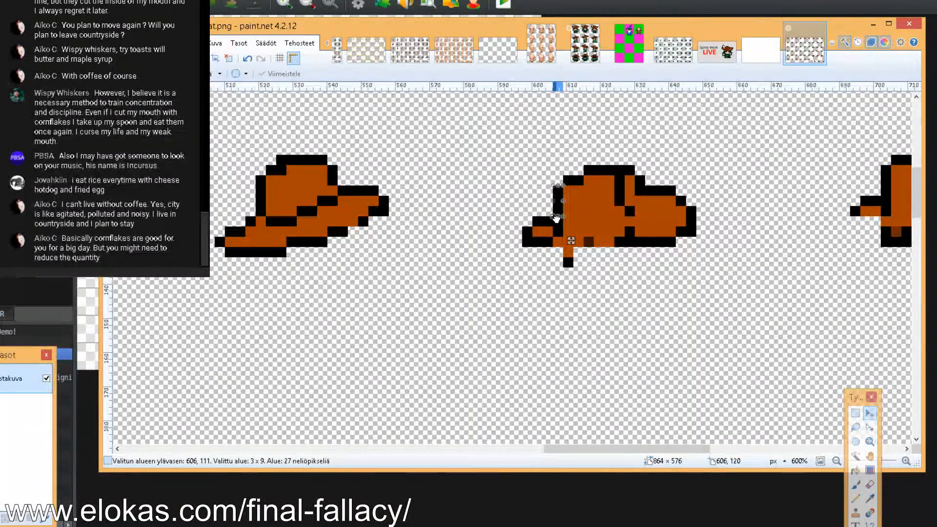
click(855, 413)
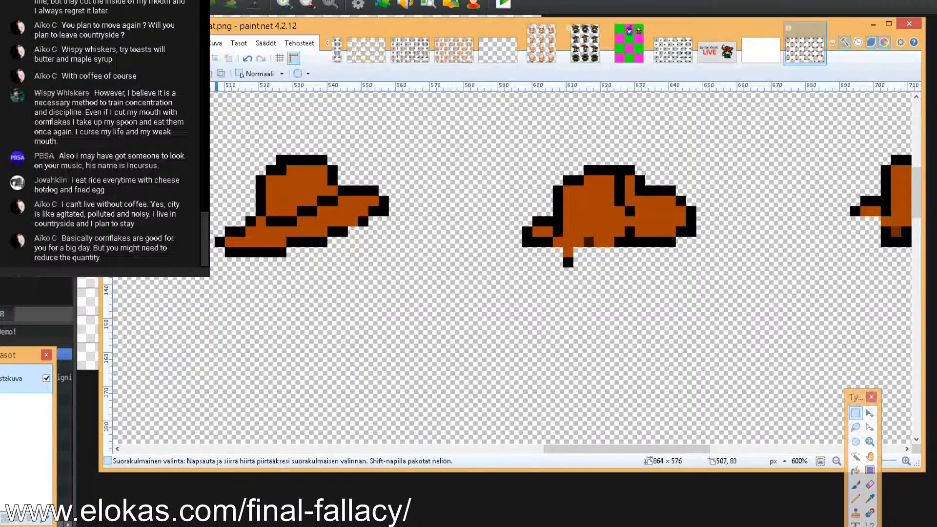
key(ctrl+s)
Bring up the YouTube Studio chat window to read the messages, and return to the hat sheet
click(236, 526)
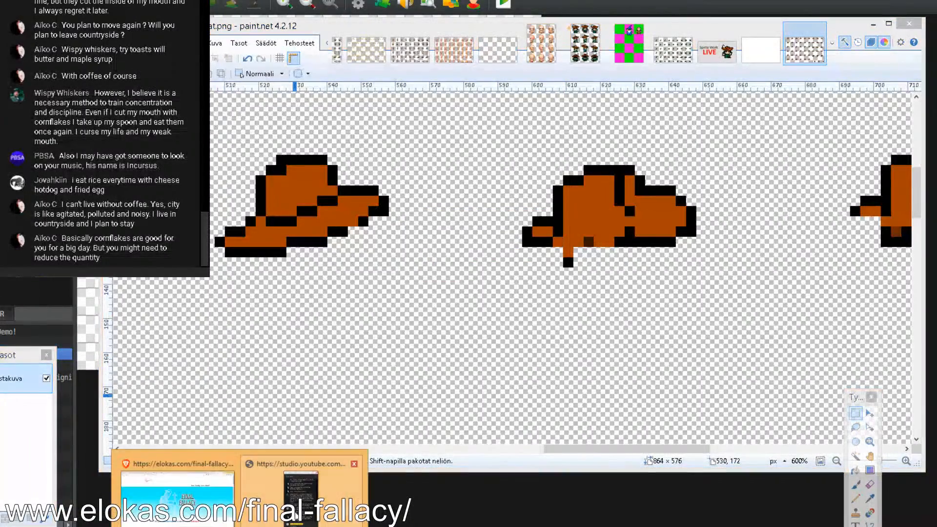
click(288, 496)
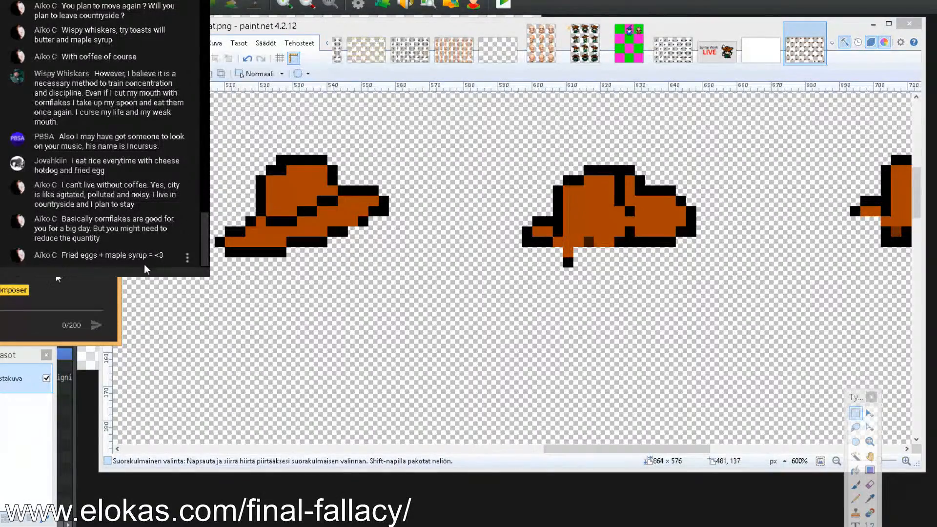
click(264, 296)
Examine the hat sprites from the first columns to the last ones for drawing errors
drag(662, 454, 295, 432)
scroll(313, 427, right, 5)
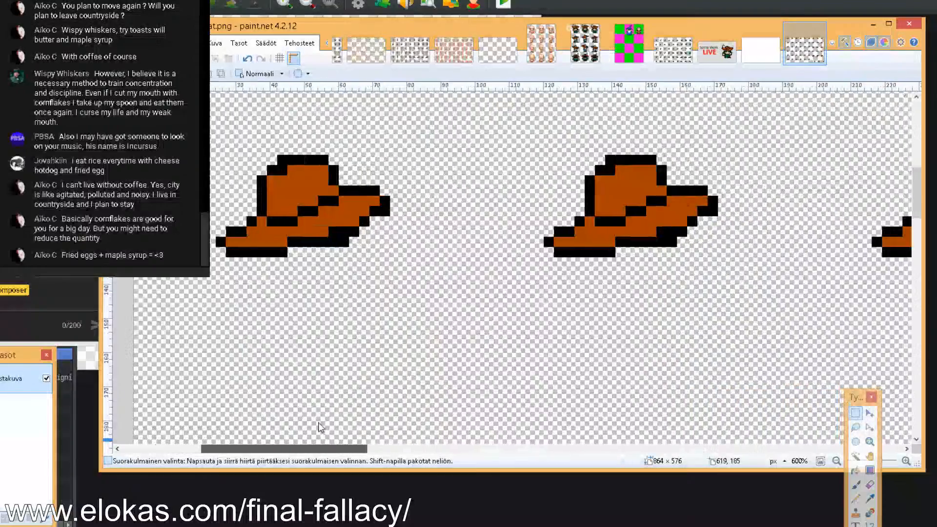
scroll(337, 385, up, 5)
scroll(341, 348, up, 2)
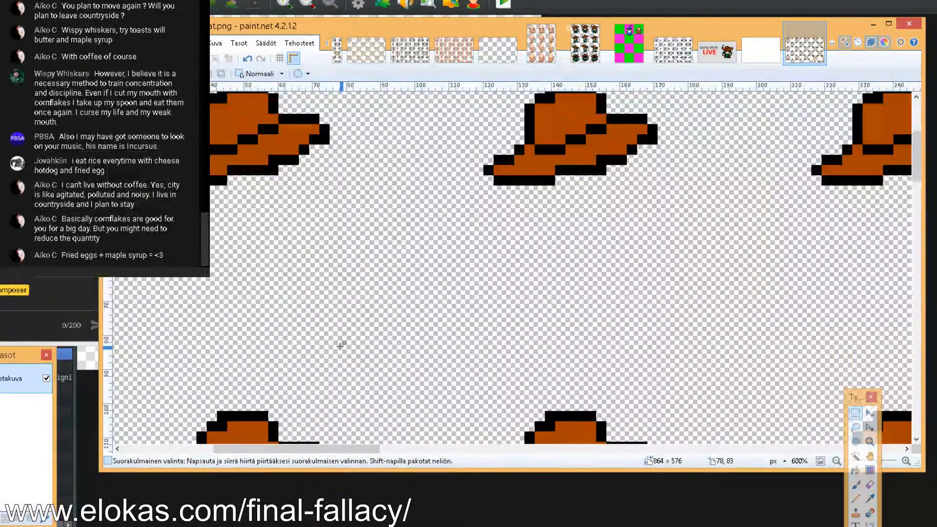
scroll(340, 345, down, 3)
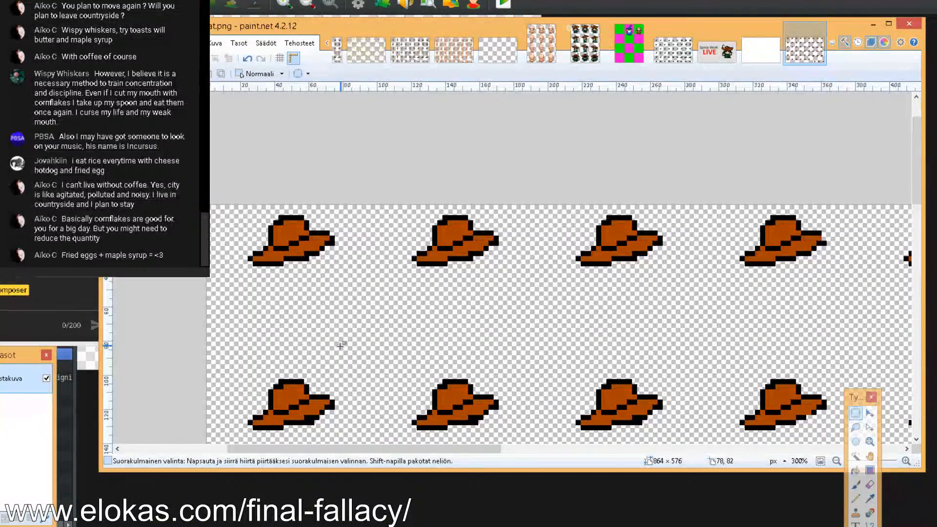
scroll(520, 355, down, 10)
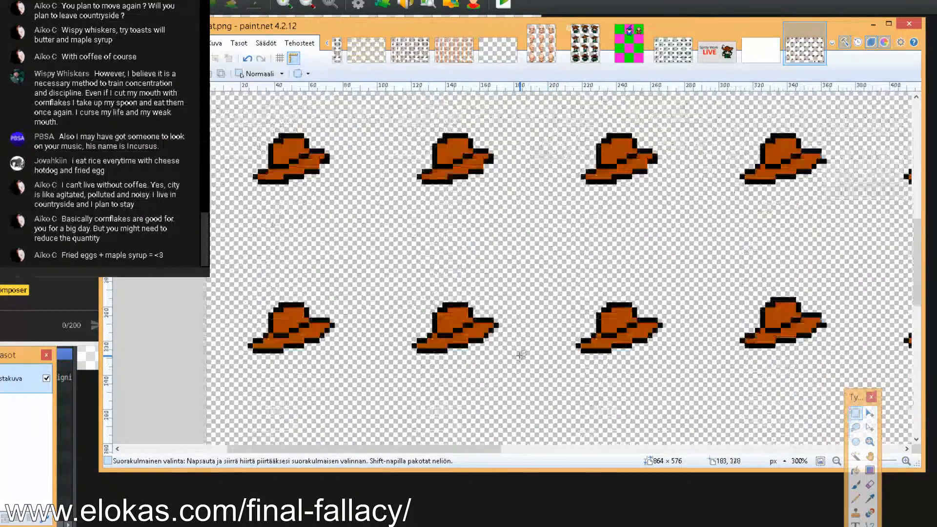
drag(420, 449, 719, 447)
scroll(538, 368, up, 7)
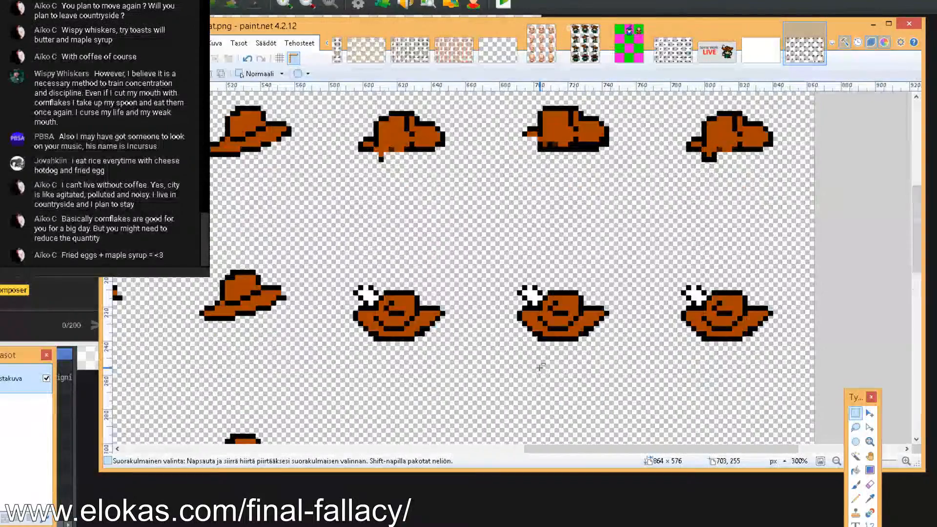
scroll(538, 368, up, 3)
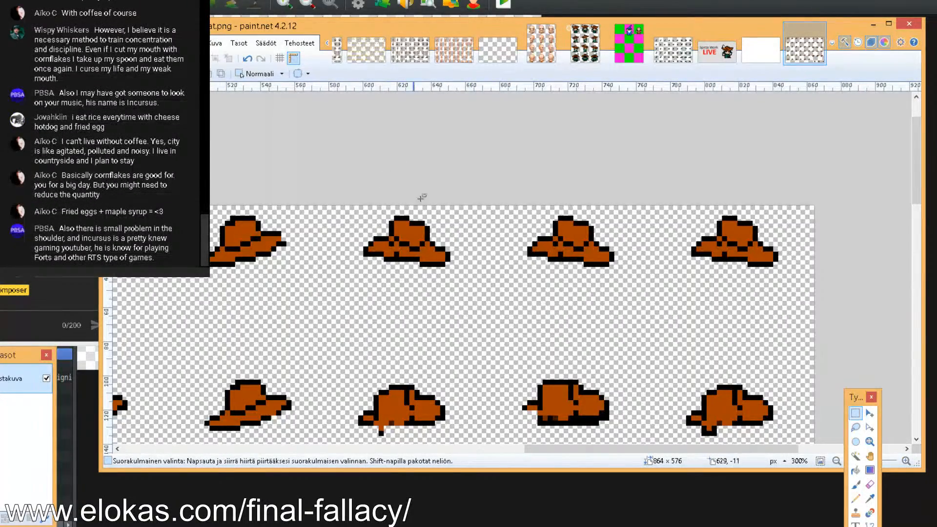
Mark the male Mesomorph figure in the somatotype body types chart with a temporary selection and clear it
key(alt+Tab)
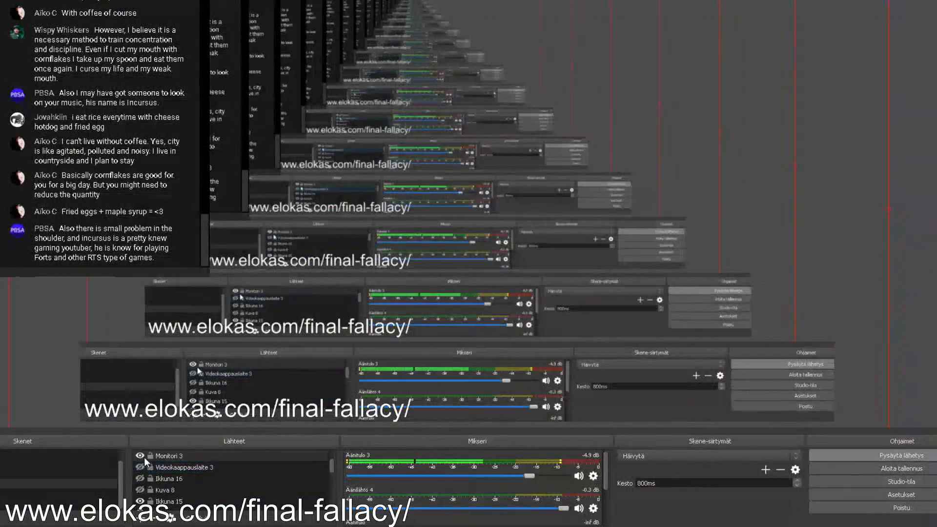
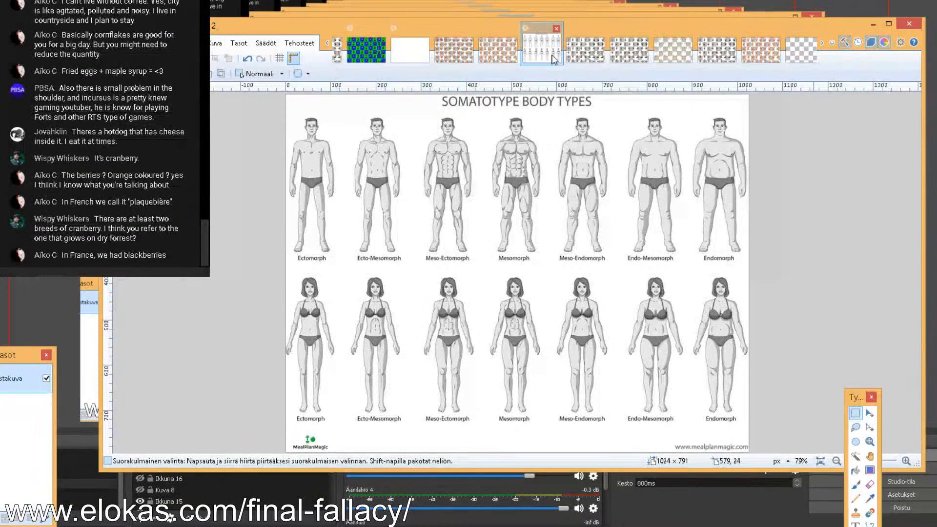
drag(476, 264, 549, 115)
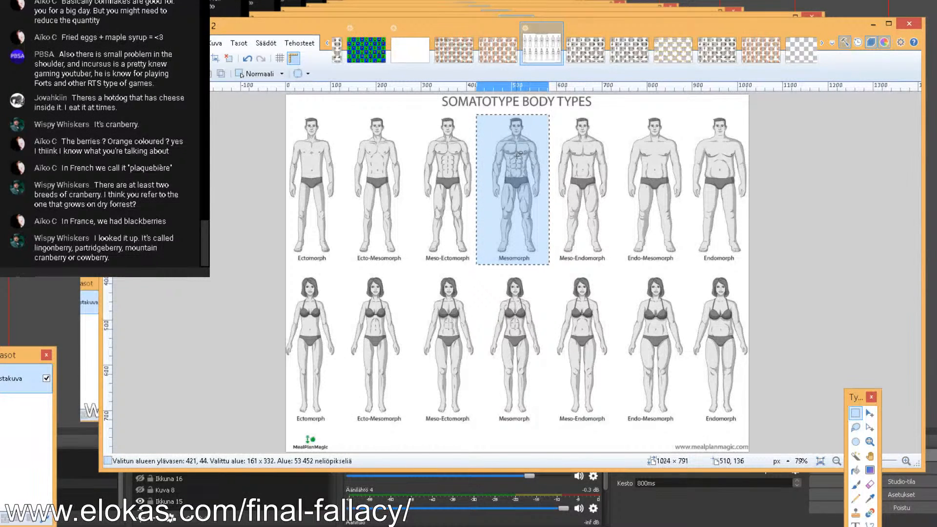
click(447, 165)
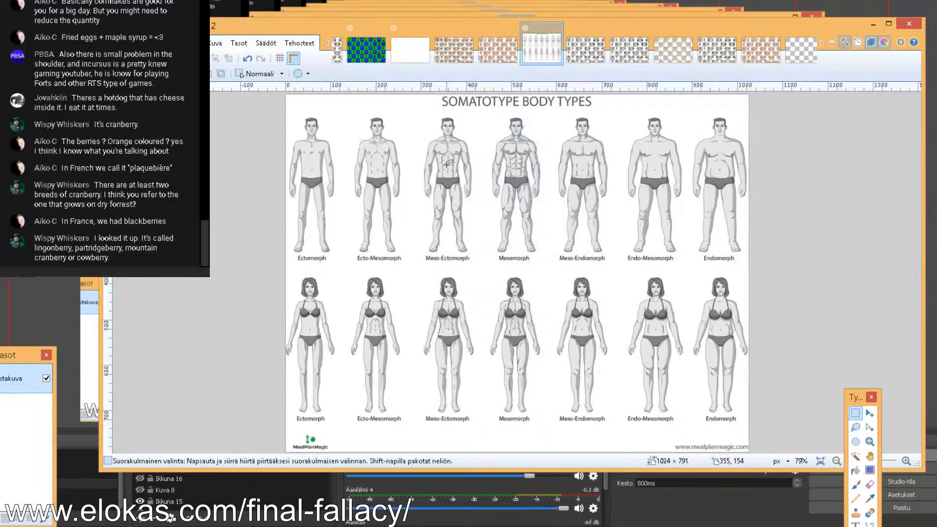
Bring up the last open sprite sheet with the yellow-haired battler and examine its poses up close
click(824, 53)
click(824, 53)
click(821, 52)
click(821, 52)
click(821, 52)
click(821, 52)
click(820, 51)
click(821, 52)
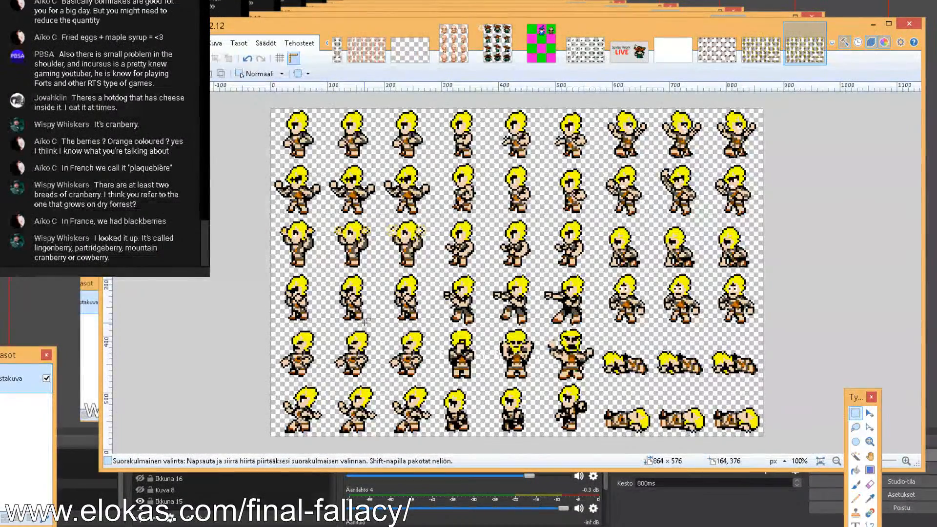
scroll(365, 322, up, 5)
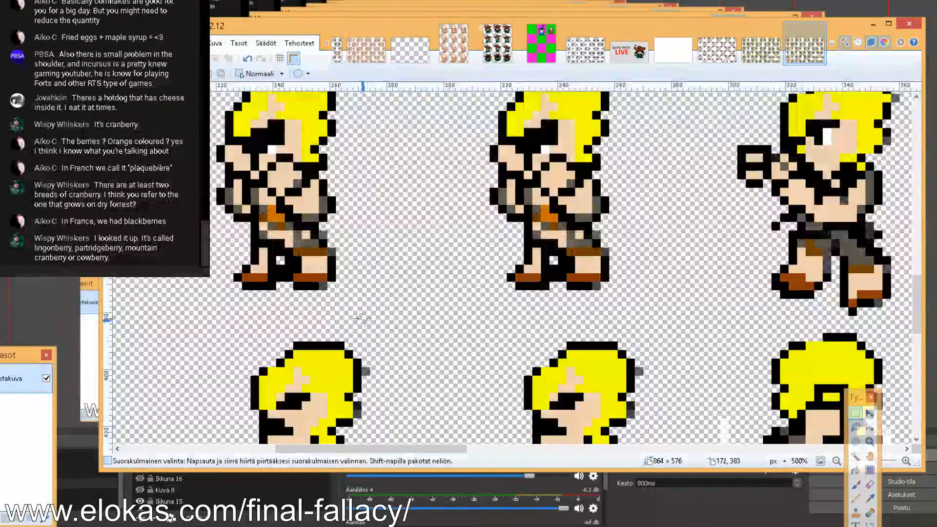
scroll(355, 317, up, 7)
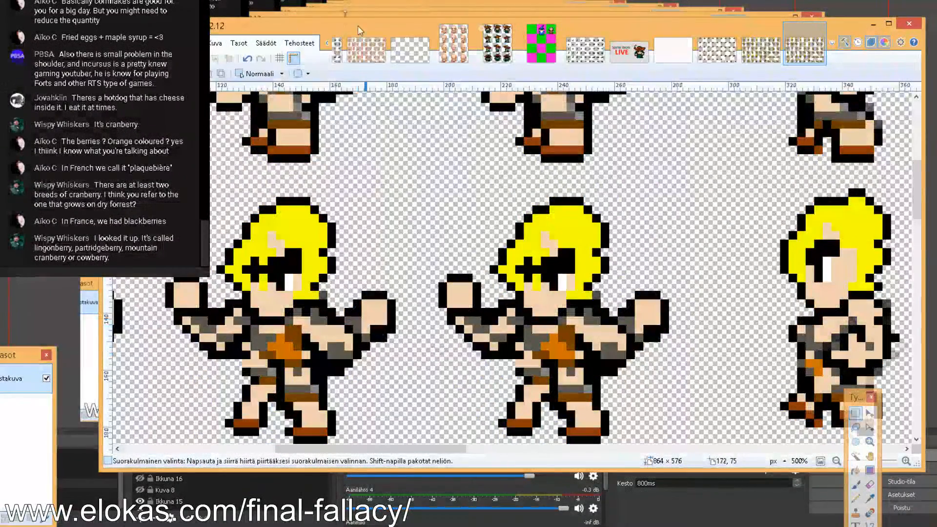
Bring up the YouTube Studio chat window, return to the yellow-haired battler sheet, and reposition the editor window slightly
click(238, 526)
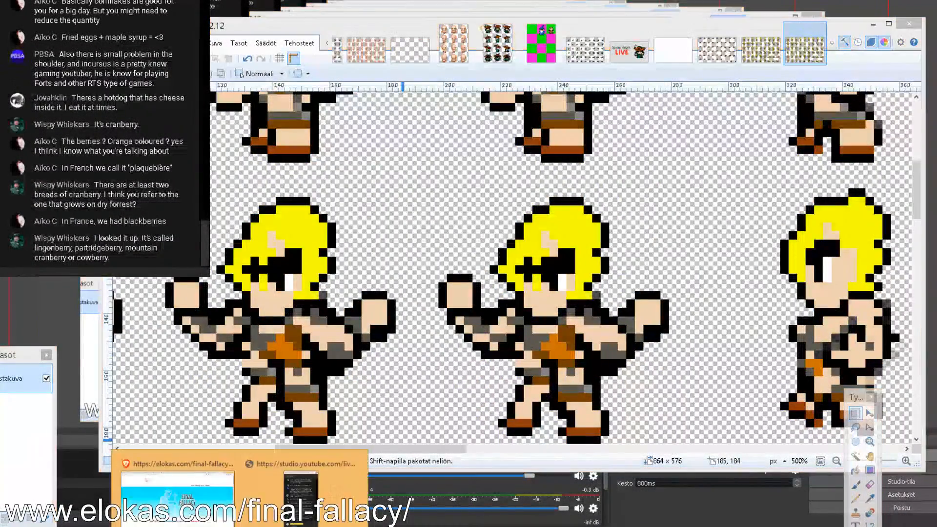
click(297, 506)
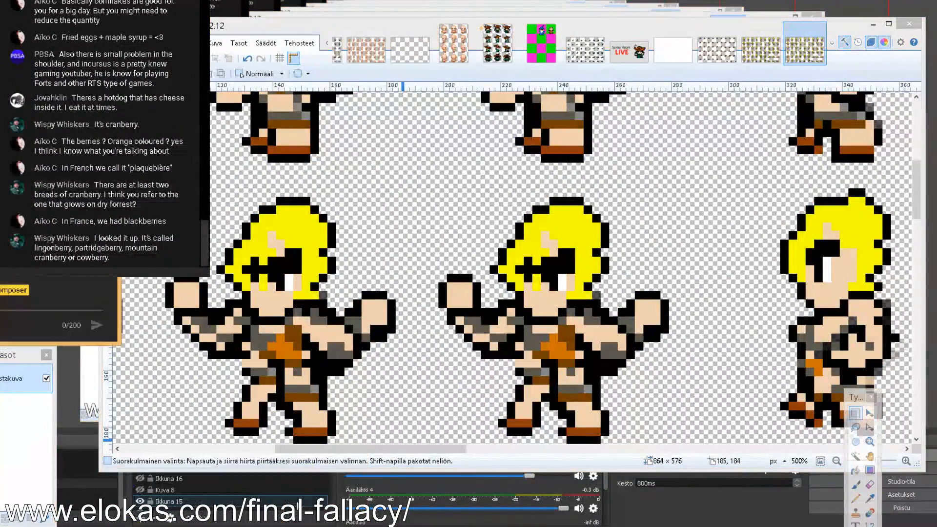
click(857, 30)
drag(856, 25, 885, 17)
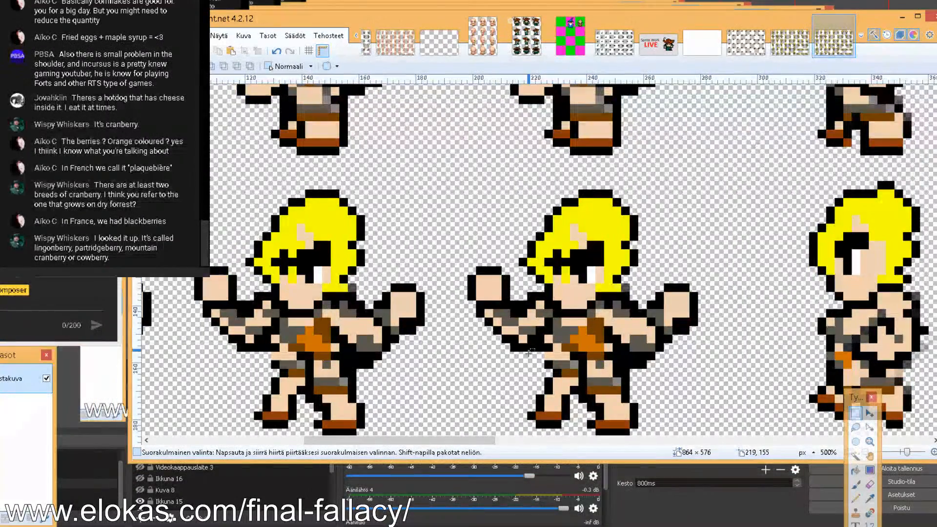
Select the yellow hair of the first battler in the top row, about 55 × 39 pixels, leaving out the face and forehead skin
scroll(410, 292, up, 7)
drag(476, 440, 390, 440)
scroll(376, 431, down, 3)
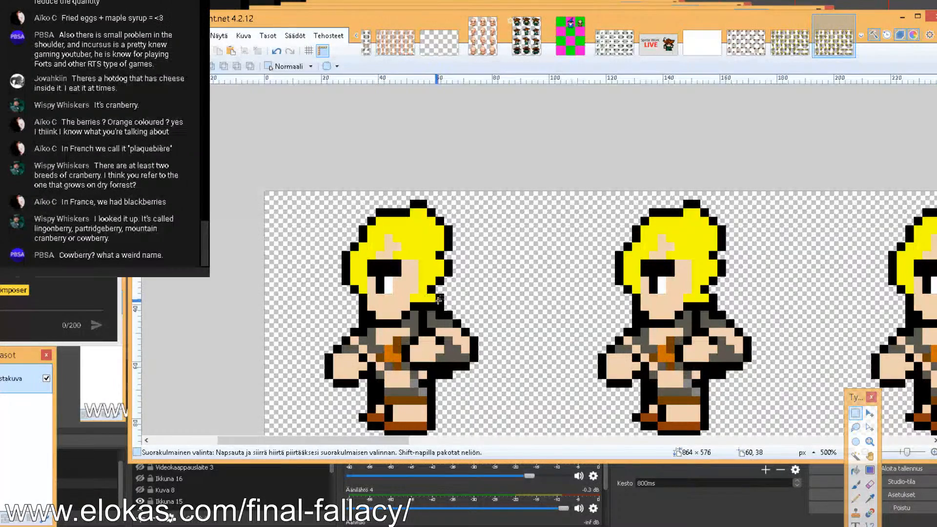
drag(447, 301, 420, 202)
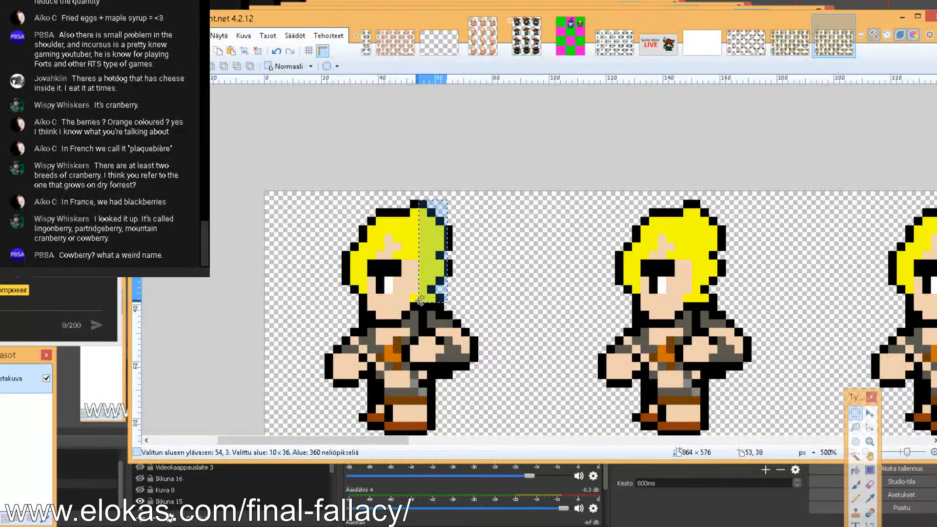
drag(422, 299, 414, 296)
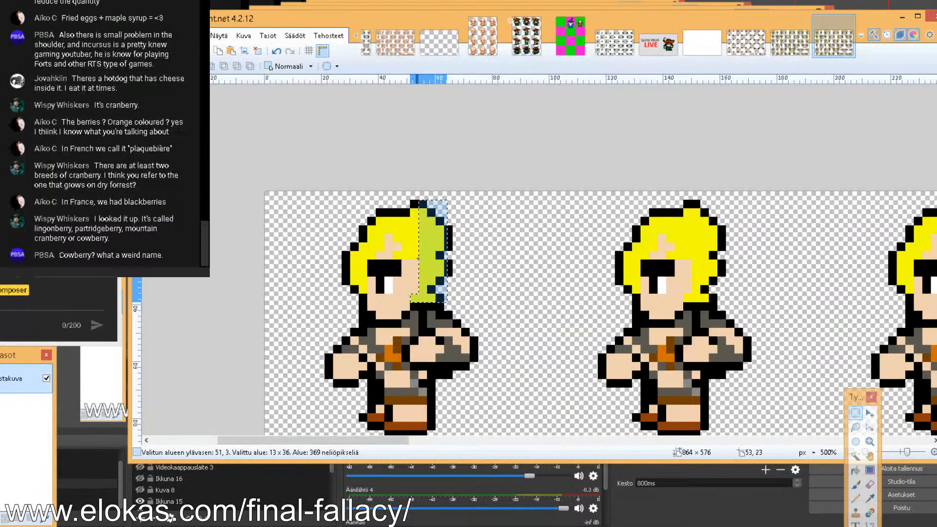
drag(410, 257, 418, 234)
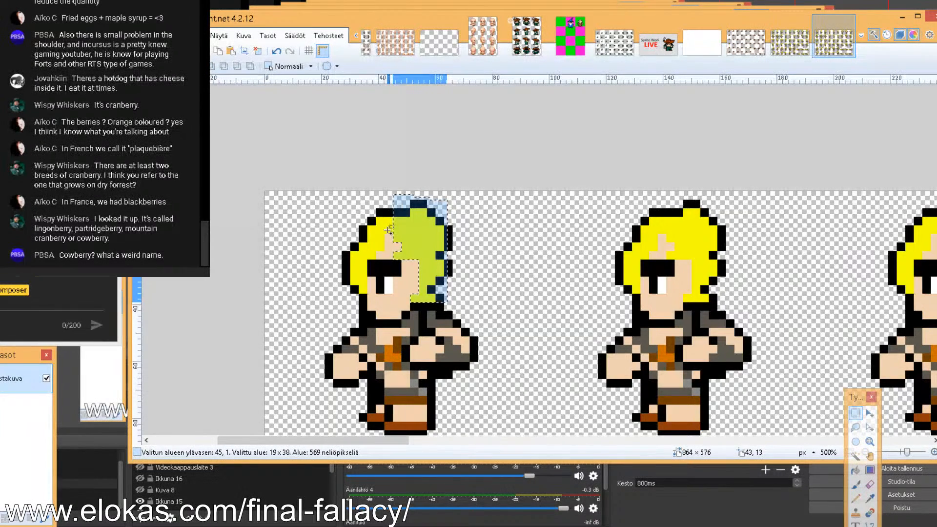
drag(389, 231, 332, 195)
drag(314, 238, 375, 257)
drag(305, 247, 368, 293)
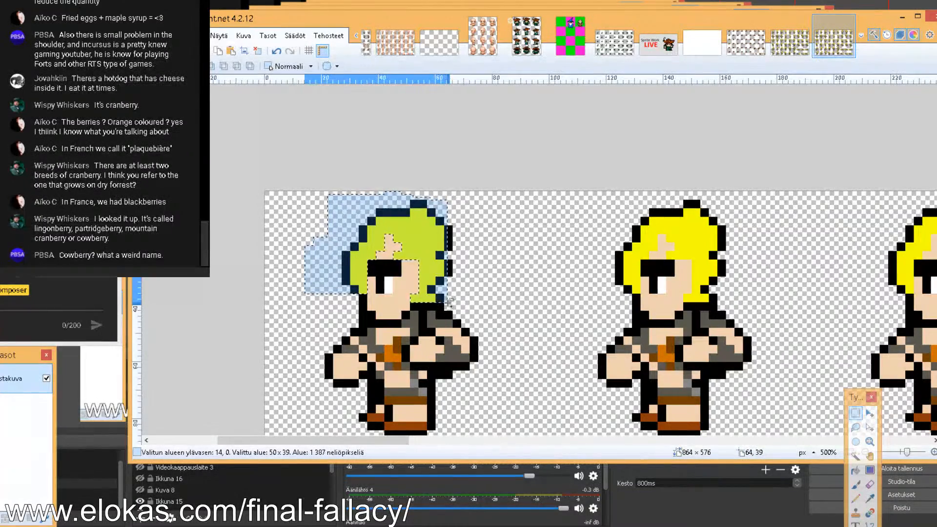
drag(326, 443, 360, 444)
drag(316, 285, 299, 217)
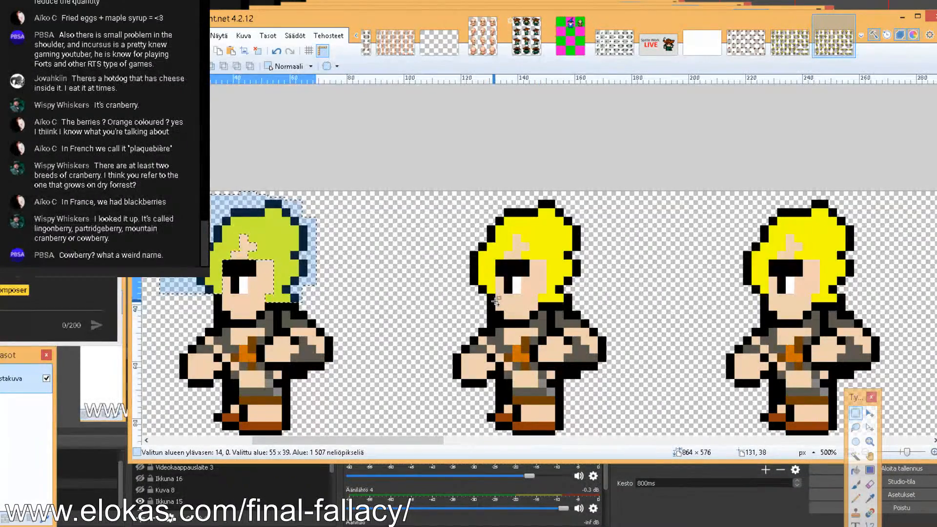
Add the second top-row battler's yellow hair to the selection, leaving out the face and forehead skin
drag(496, 301, 488, 293)
drag(461, 240, 436, 204)
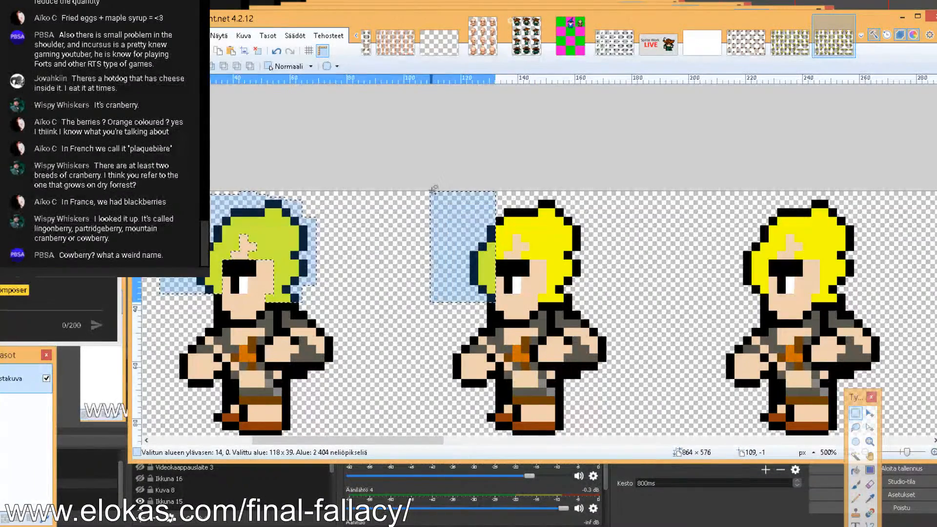
drag(502, 257, 477, 170)
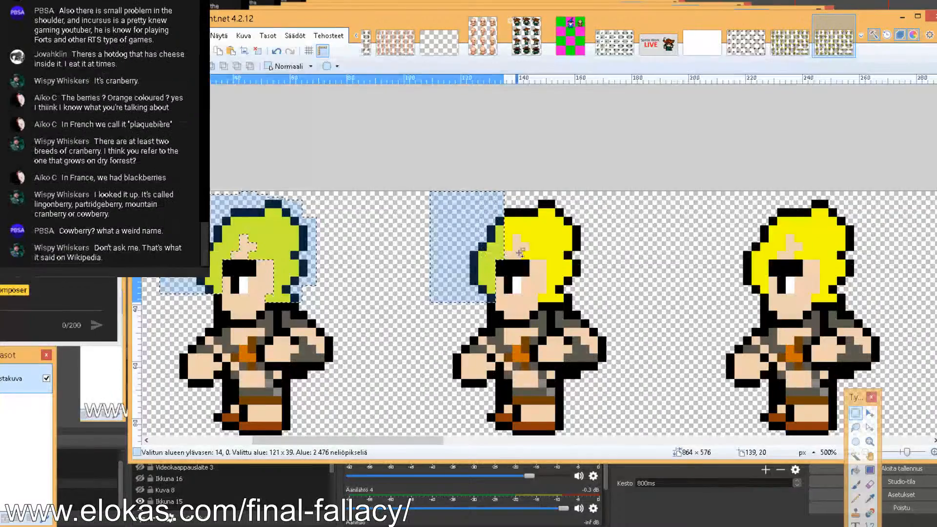
drag(511, 249, 589, 223)
drag(528, 239, 523, 240)
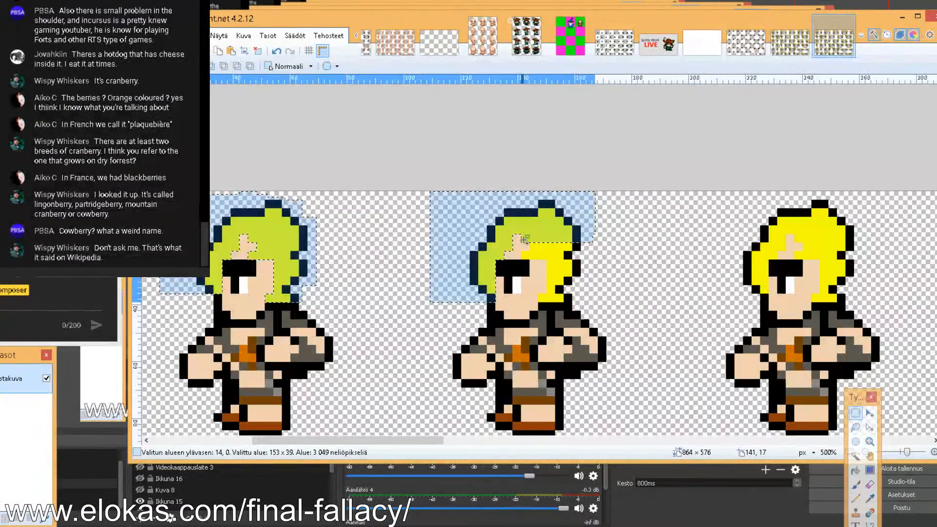
mouse_move(596, 229)
mouse_down()
mouse_move(527, 254)
mouse_move(557, 279)
mouse_move(547, 303)
mouse_move(541, 296)
mouse_move(573, 310)
mouse_move(539, 309)
mouse_up()
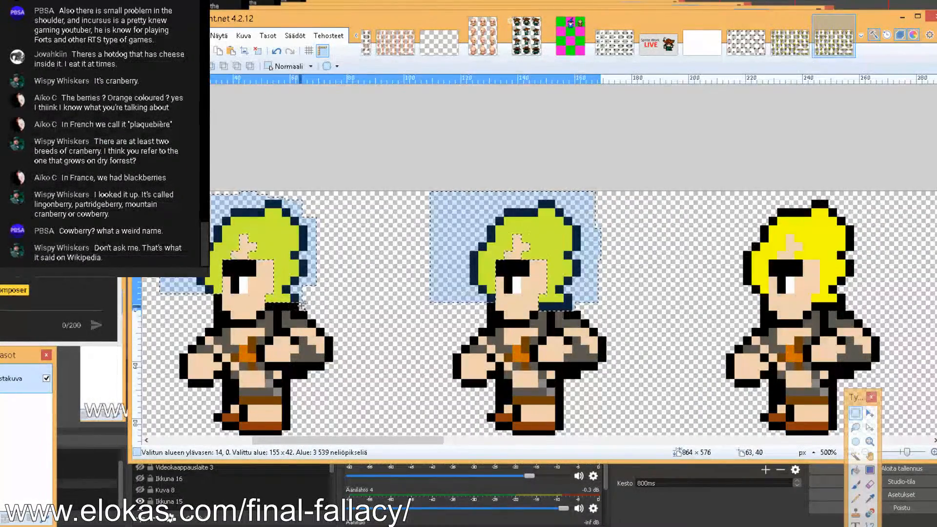
Refine the selection edges around the lower hair outline and neck of the first two battlers
drag(221, 297, 217, 295)
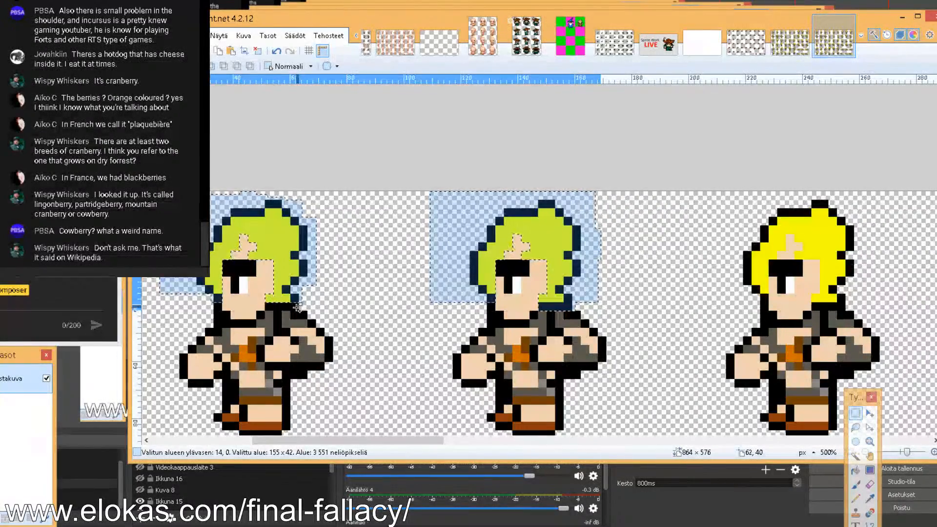
drag(273, 304, 279, 310)
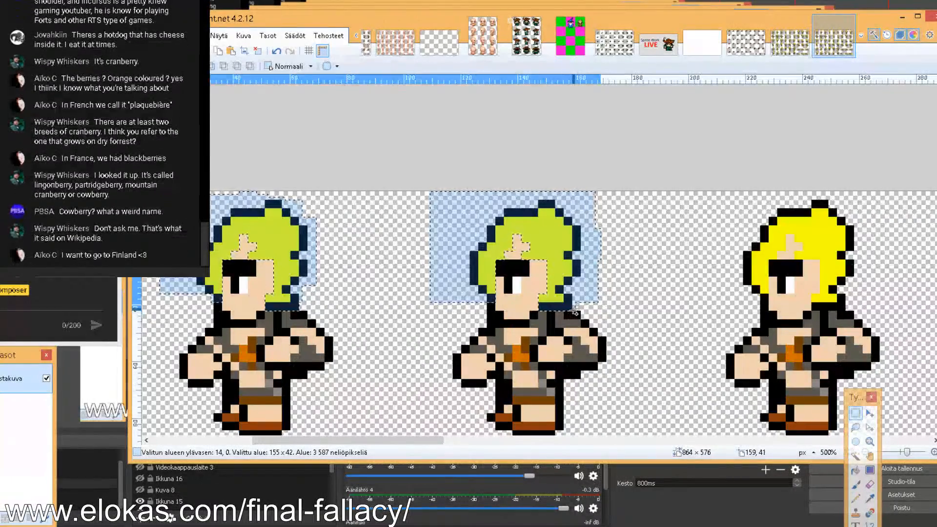
drag(565, 305, 564, 303)
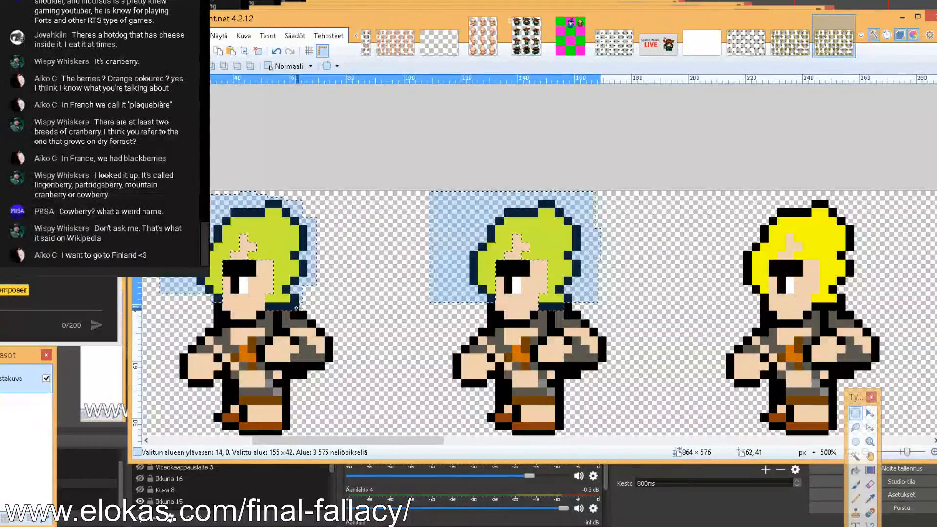
key(ctrl+z)
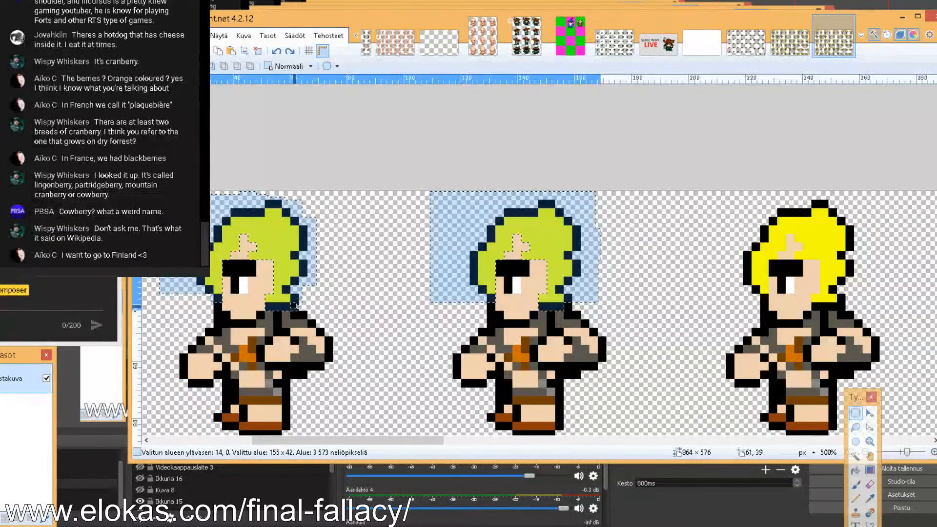
drag(300, 308, 302, 306)
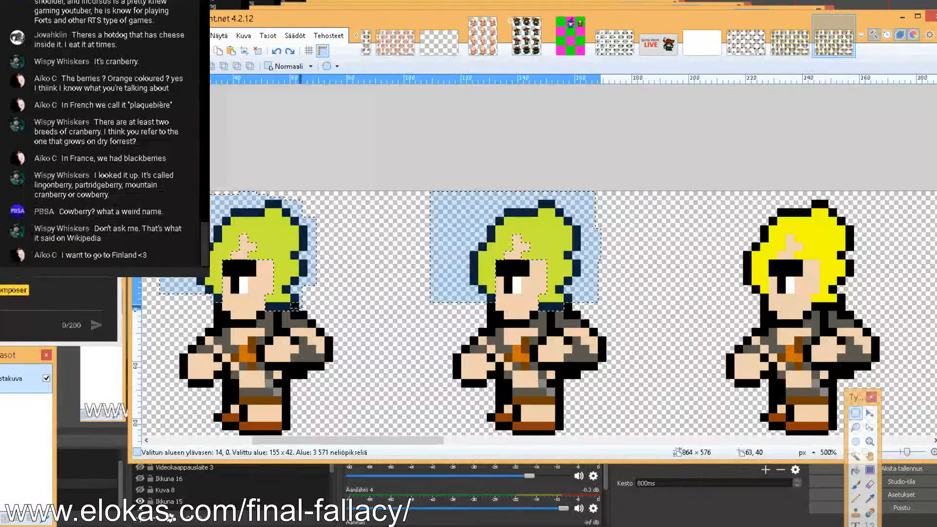
key(ctrl+z)
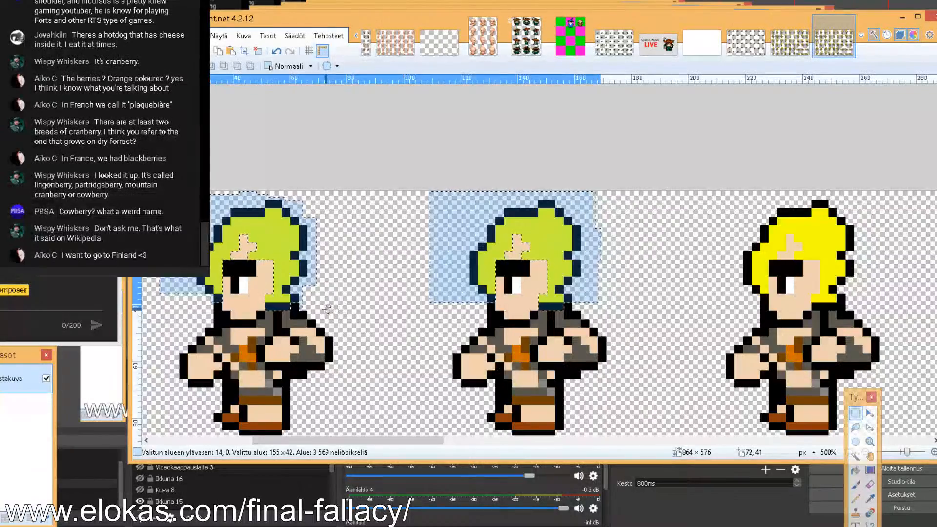
drag(300, 310, 291, 303)
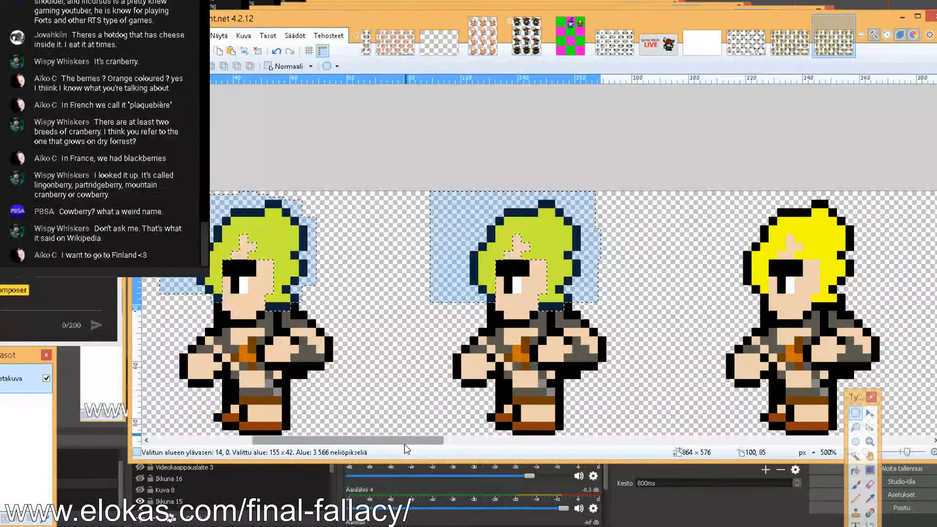
Add the third top-row battler's yellow hair to the selection, leaving out the face and forehead skin
drag(397, 448, 460, 448)
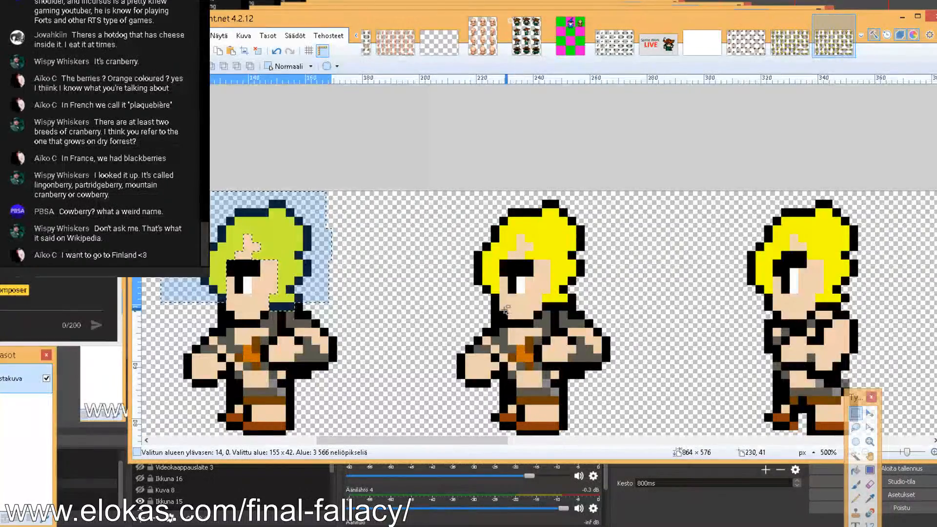
drag(440, 192, 500, 300)
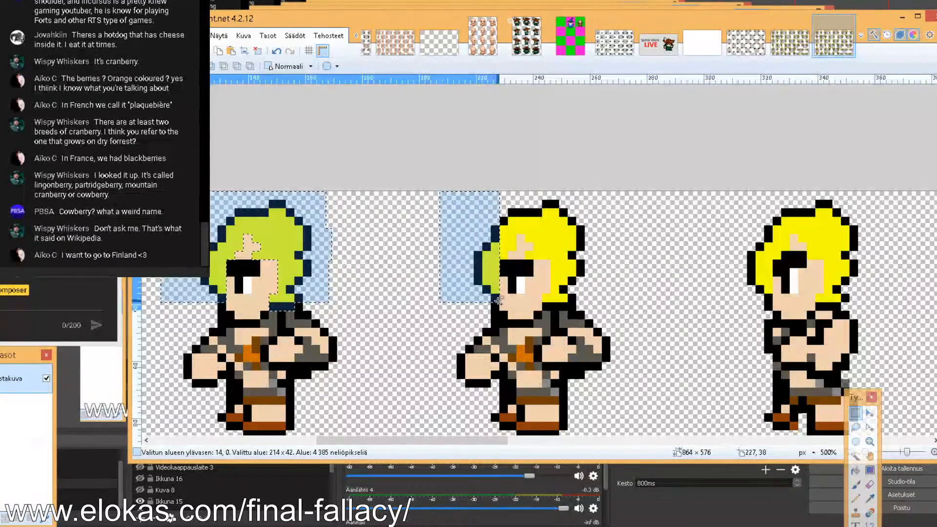
mouse_move(497, 256)
mouse_down()
mouse_move(505, 197)
mouse_move(513, 249)
mouse_up()
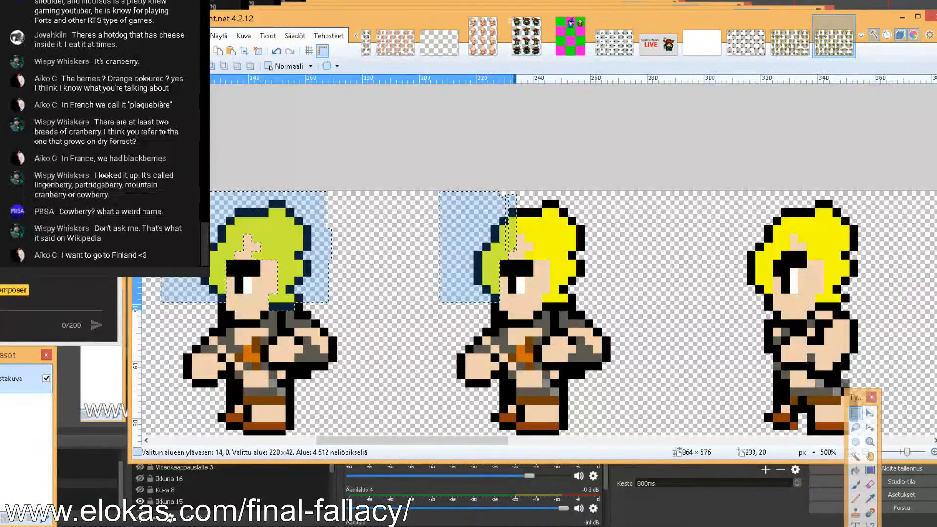
drag(515, 198, 526, 238)
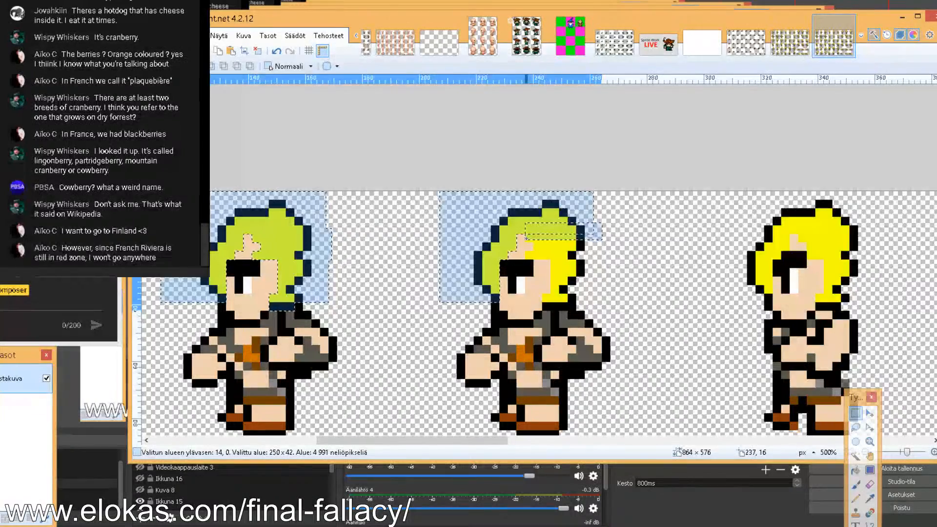
drag(607, 223, 532, 253)
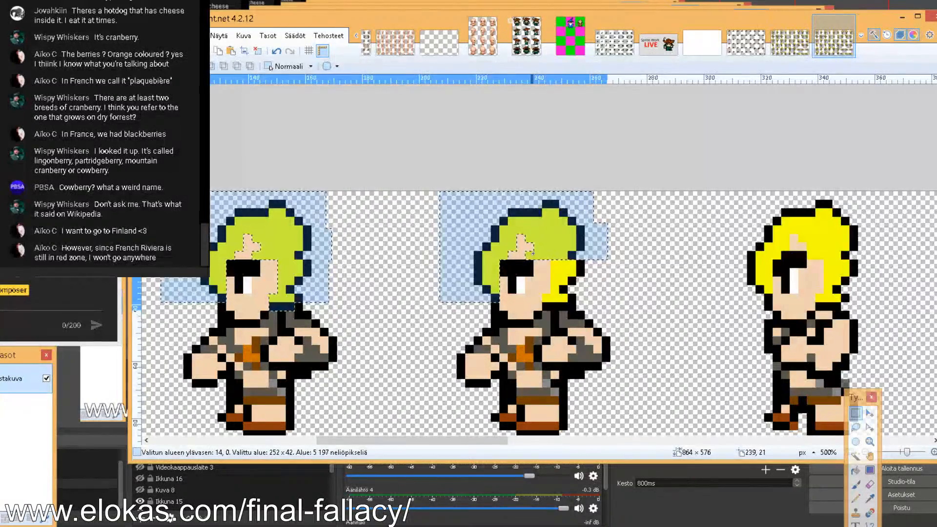
drag(596, 254, 569, 305)
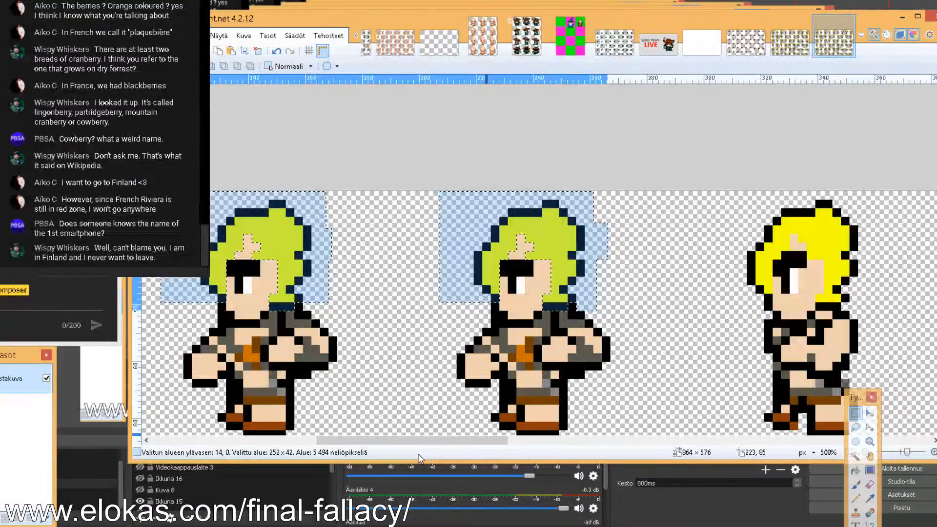
Transfer the selected hair of the three battlers to a new layer and align it back over their heads
drag(419, 447, 335, 448)
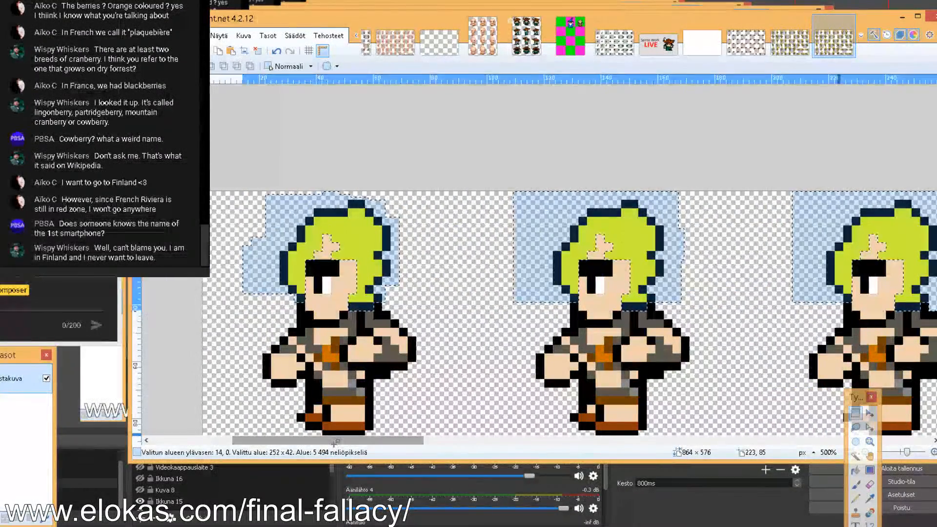
key(Delete)
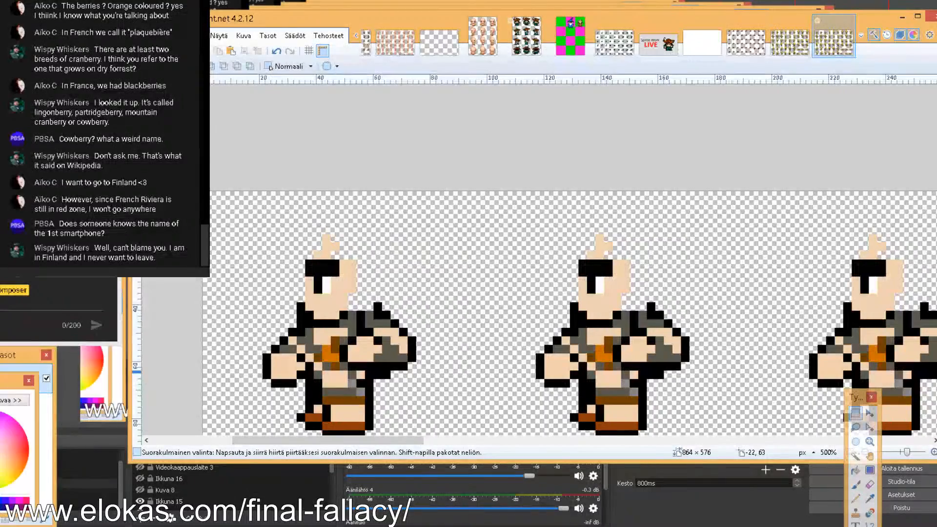
key(ctrl+shift+v)
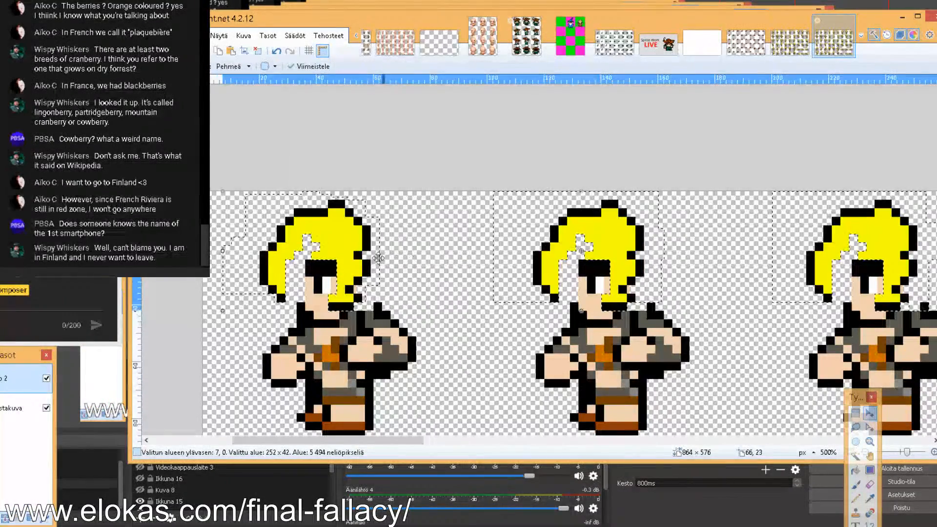
drag(381, 259, 384, 257)
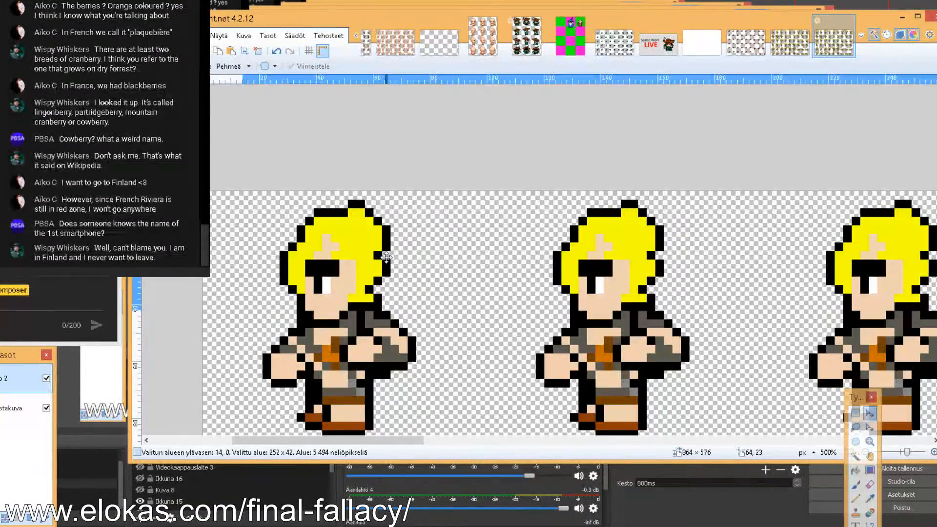
Hide the new hair layer and select a 3 × 3 pixel black block beside the first battler's neck on the base layer
click(47, 378)
click(857, 414)
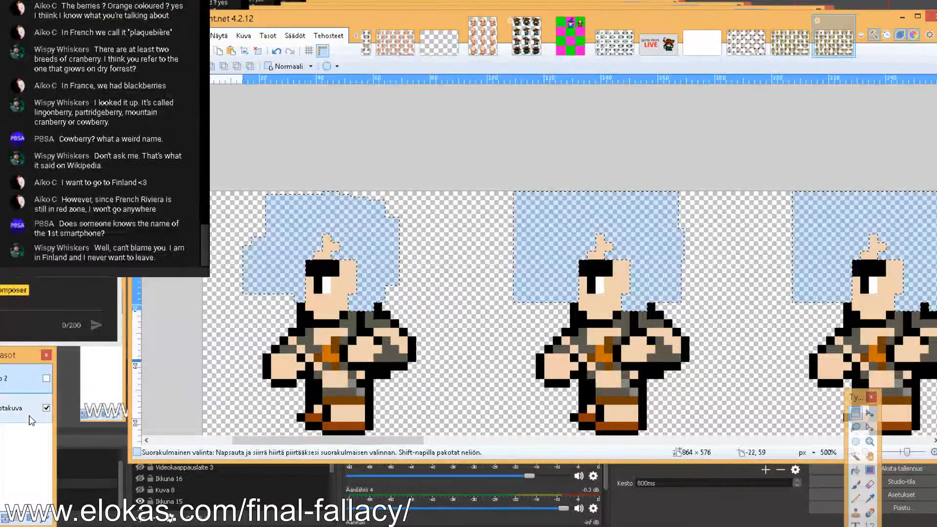
click(302, 298)
drag(306, 302, 301, 306)
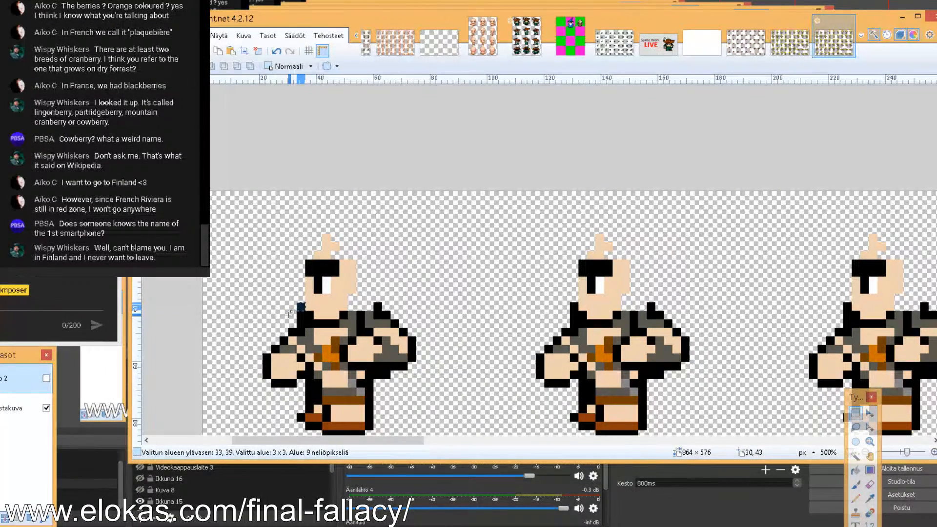
Resize the whole sprite sheet to 33 percent and bring the top-row battlers into close view
click(244, 36)
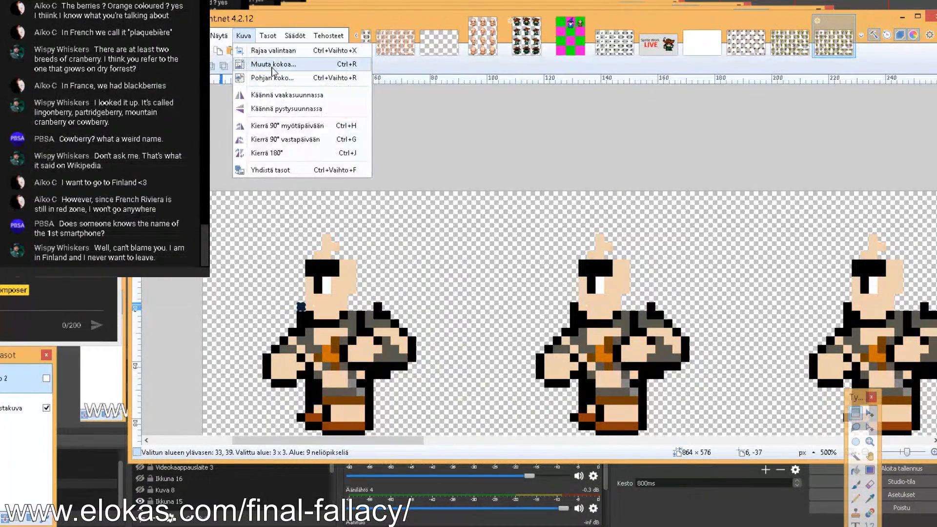
click(272, 65)
click(467, 177)
text(33)
click(551, 336)
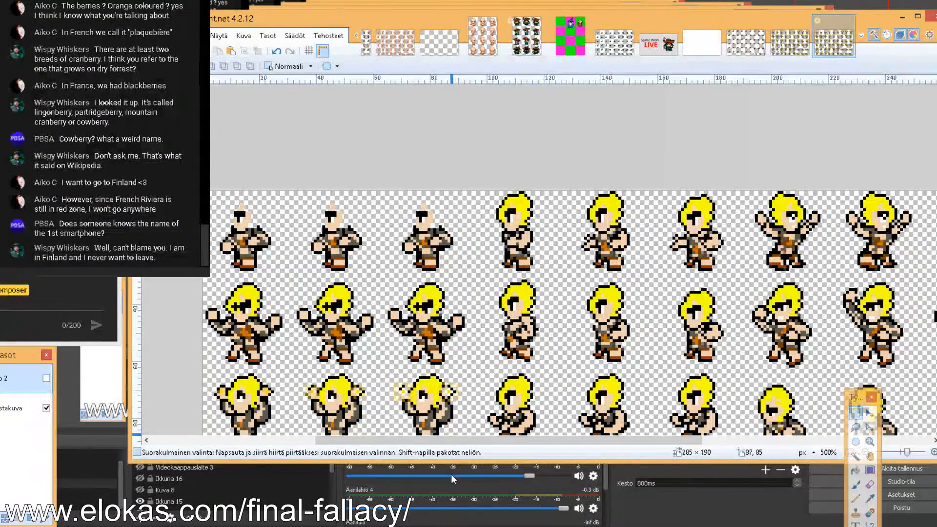
drag(453, 438, 382, 438)
scroll(389, 344, up, 5)
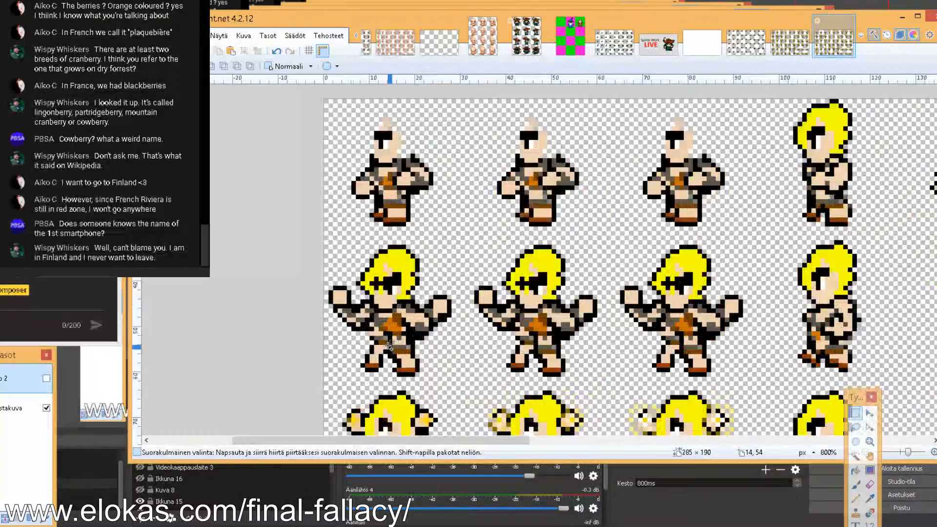
Preview the hair layer over the top-row battlers, hide it again and make the base layer active
scroll(388, 345, up, 10)
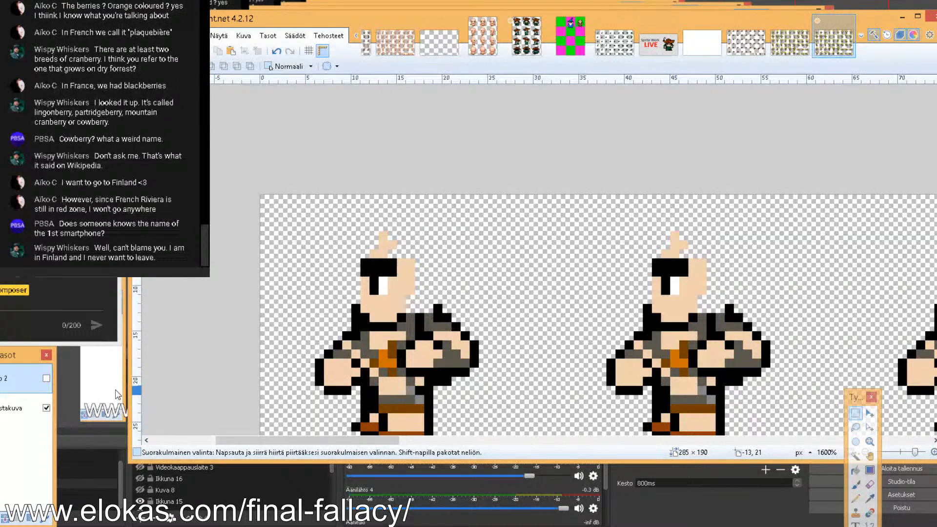
click(46, 379)
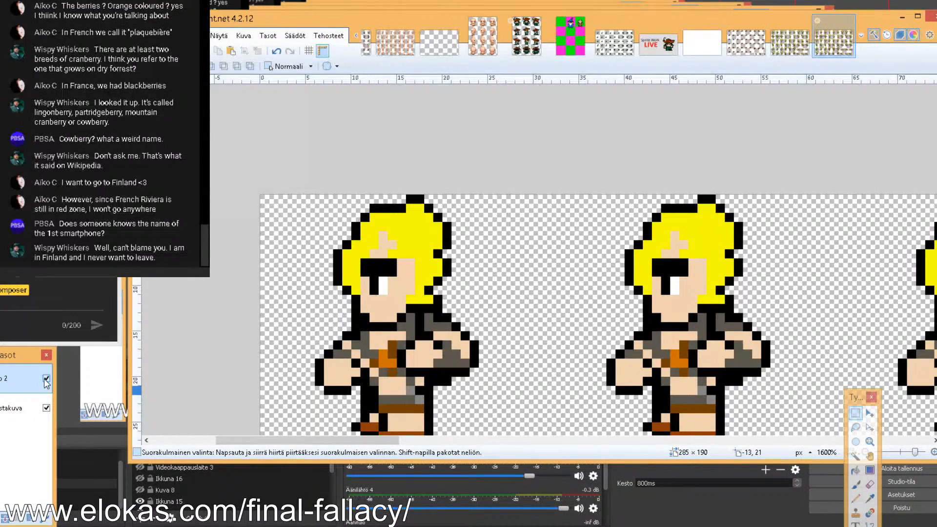
click(45, 379)
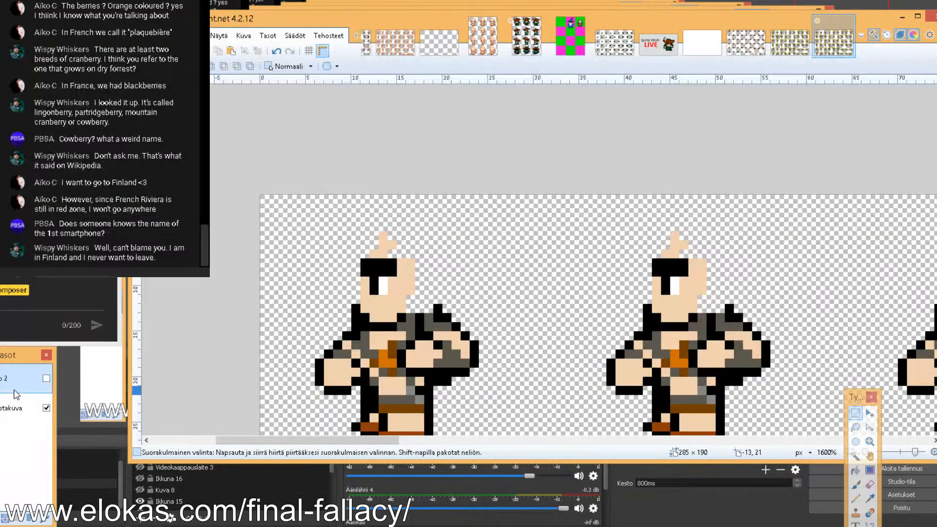
click(23, 408)
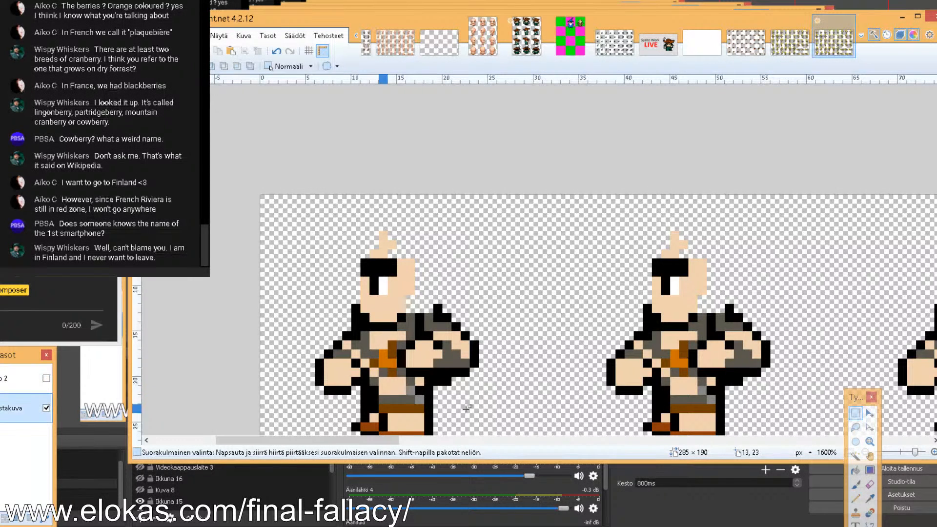
Draw a one-pixel black outline of a bald head around the first battler's face with the Pencil tool
click(856, 498)
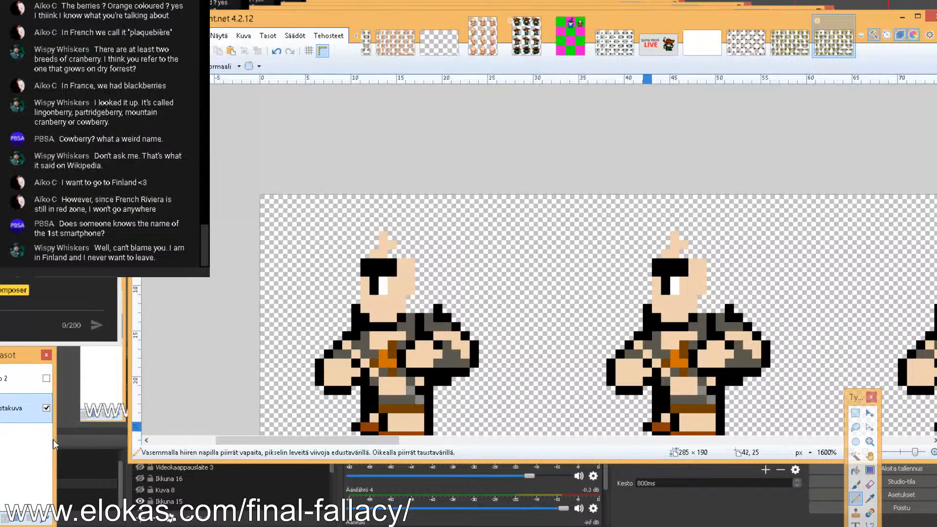
key(F8)
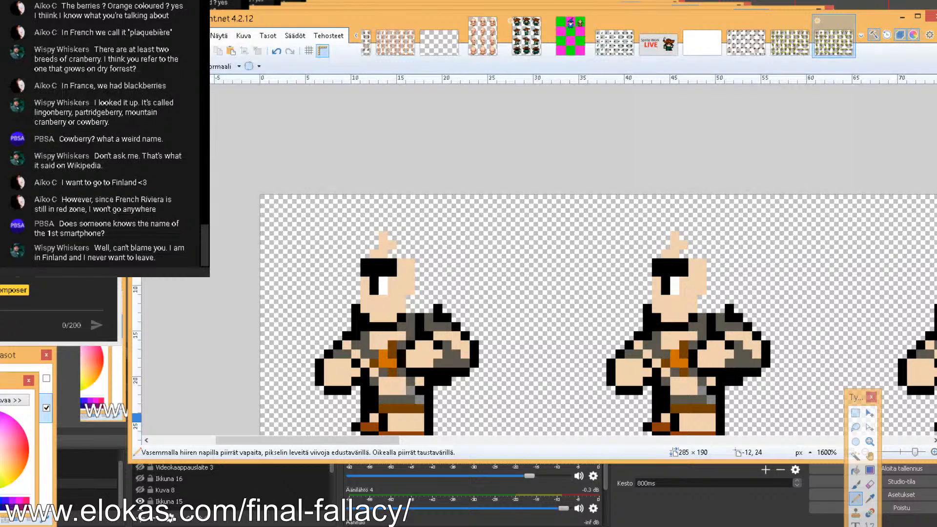
drag(357, 286, 358, 266)
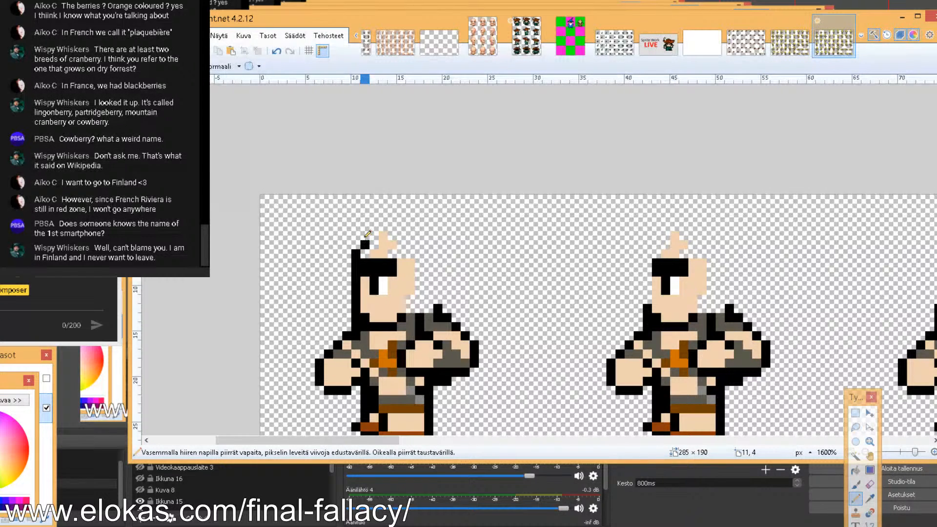
drag(374, 225, 414, 222)
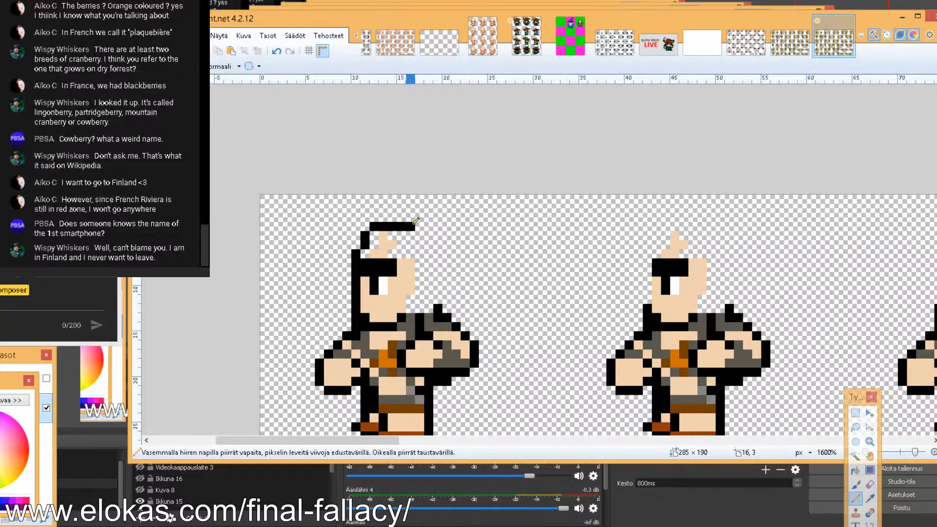
drag(434, 302, 433, 269)
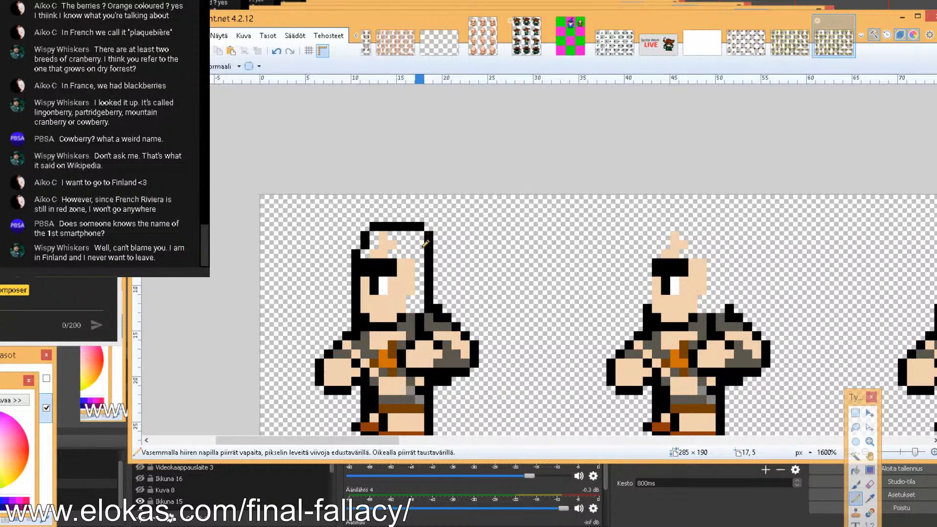
key(ctrl+z)
drag(429, 281, 429, 256)
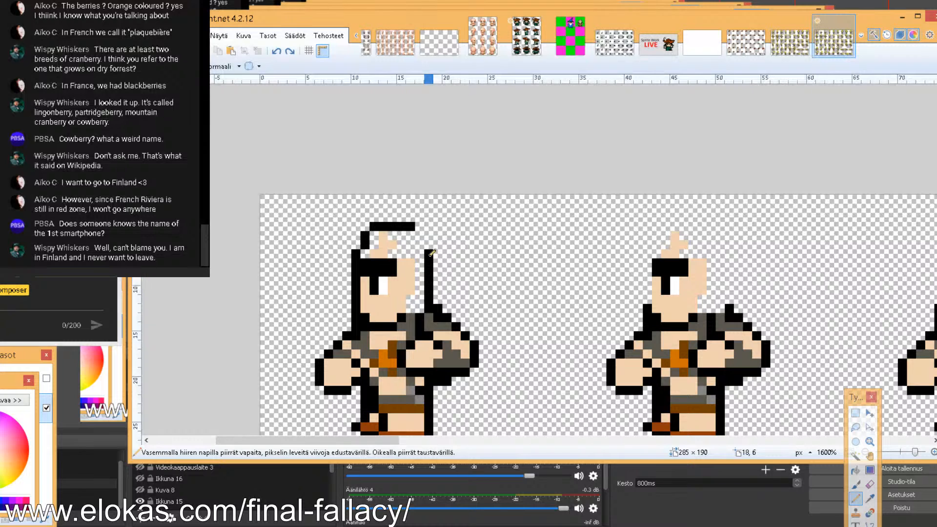
key(ctrl+z)
click(428, 244)
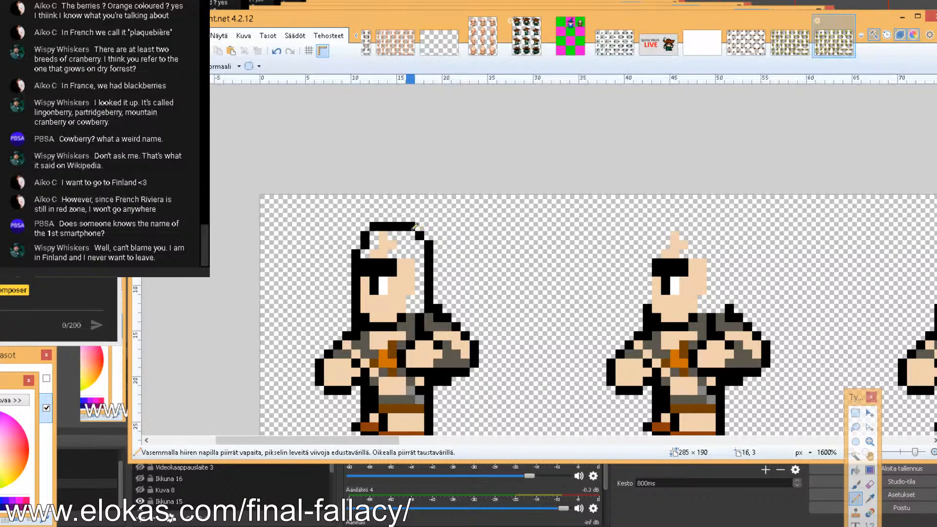
Sample the skin colour and fill the inside of the first battler's bald head with it, pixel by pixel
click(869, 498)
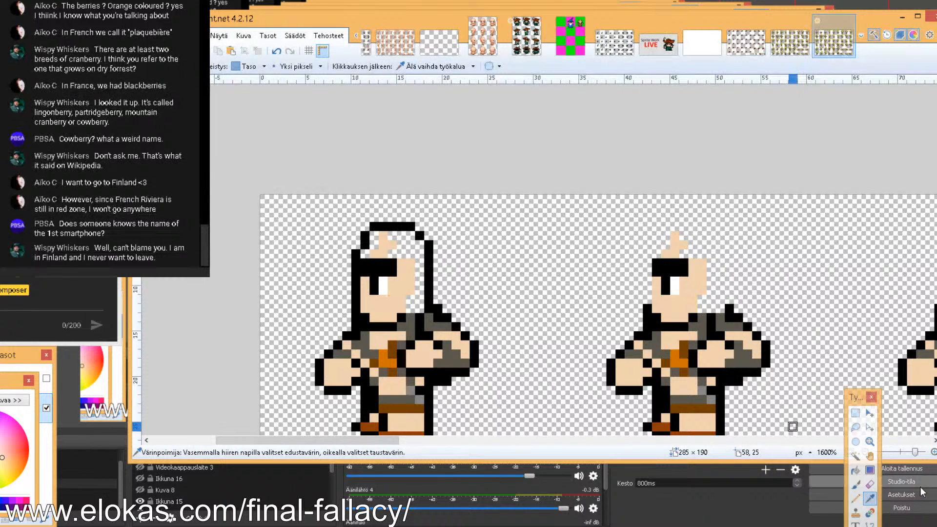
click(855, 498)
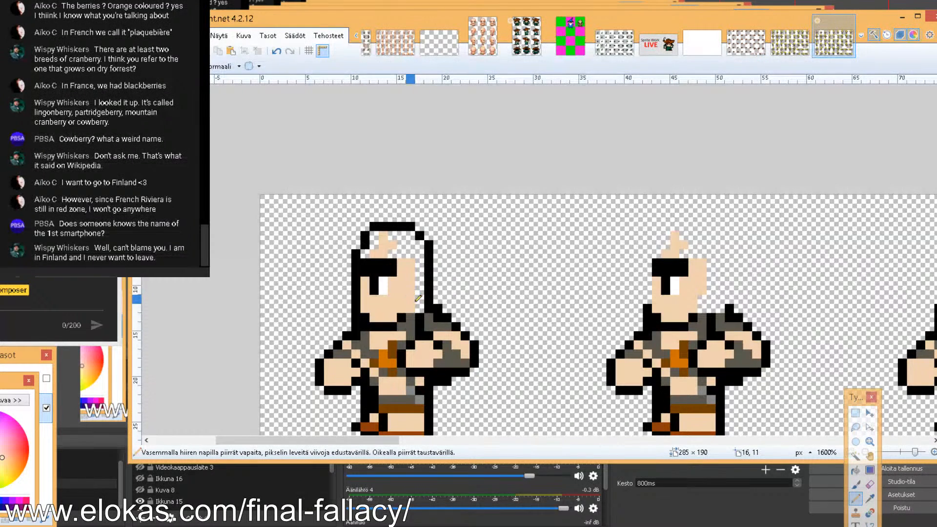
mouse_move(419, 241)
mouse_down()
mouse_move(368, 250)
mouse_move(375, 238)
mouse_move(403, 239)
mouse_up()
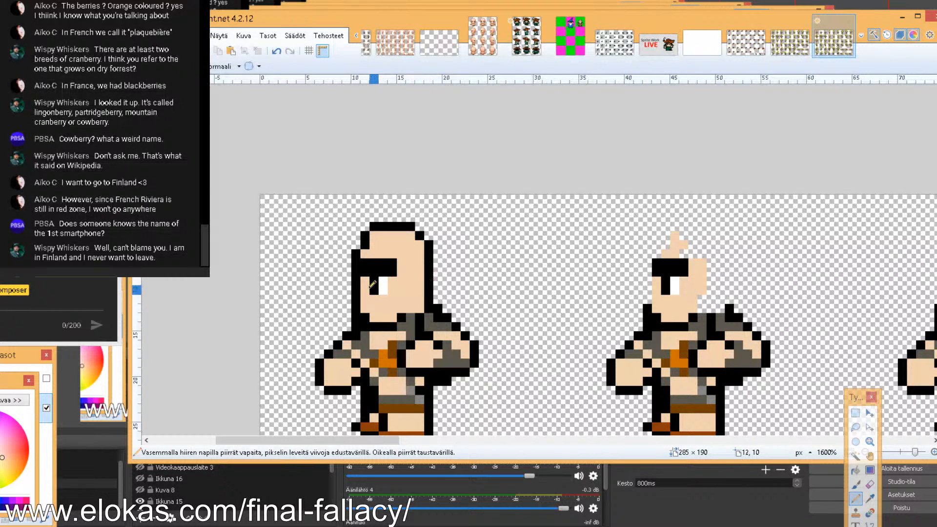
scroll(385, 291, down, 2)
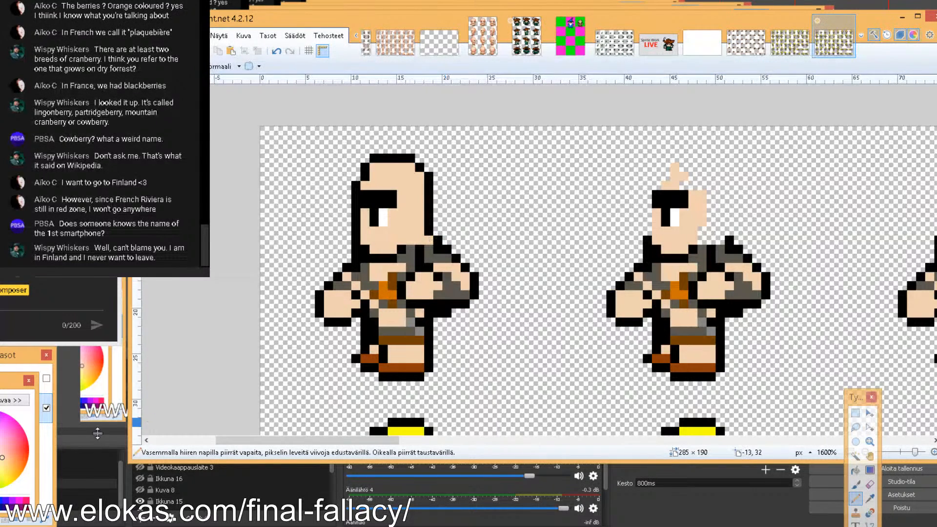
click(46, 430)
key(ctrl+z)
click(14, 434)
click(419, 240)
scroll(490, 269, up, 2)
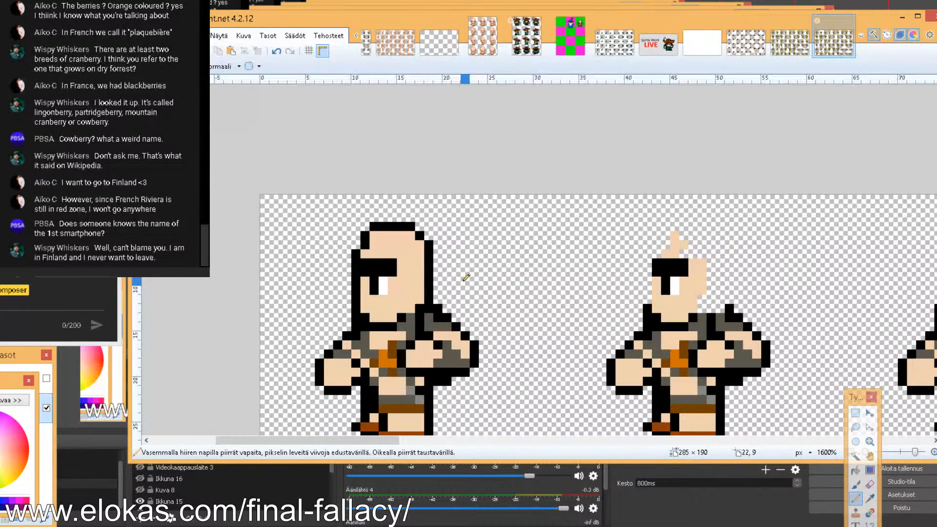
Select a small block at the upper front corner of the first battler's head outline, shift it outward to widen the forehead, and deselect
scroll(466, 278, down, 2)
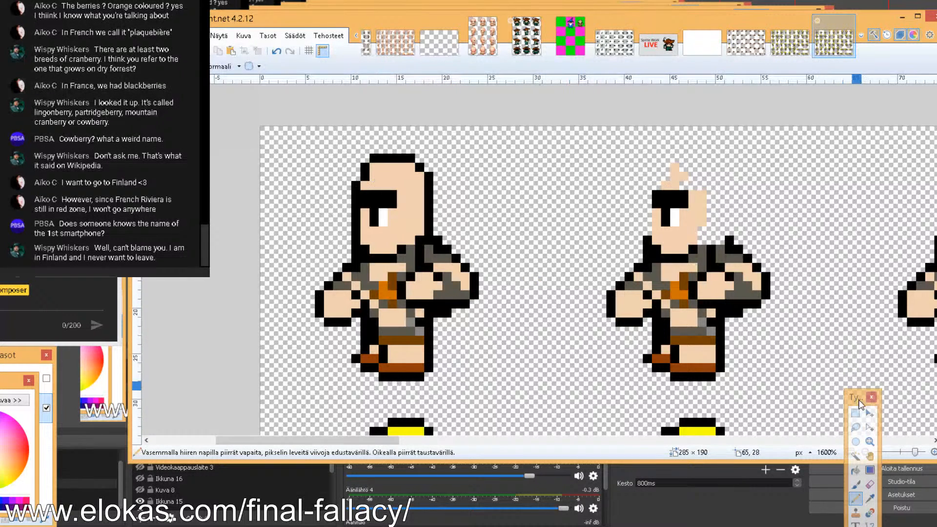
click(855, 413)
drag(378, 179, 364, 165)
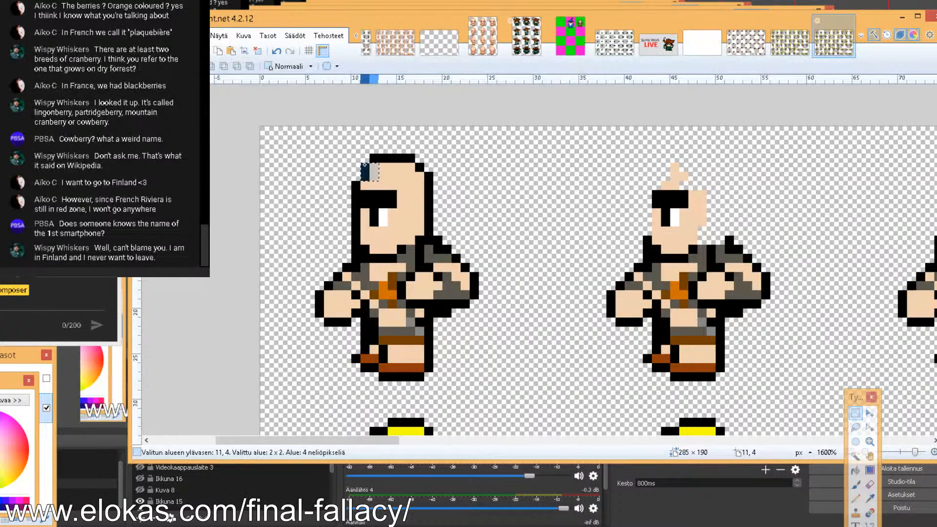
key(m)
drag(393, 202, 383, 212)
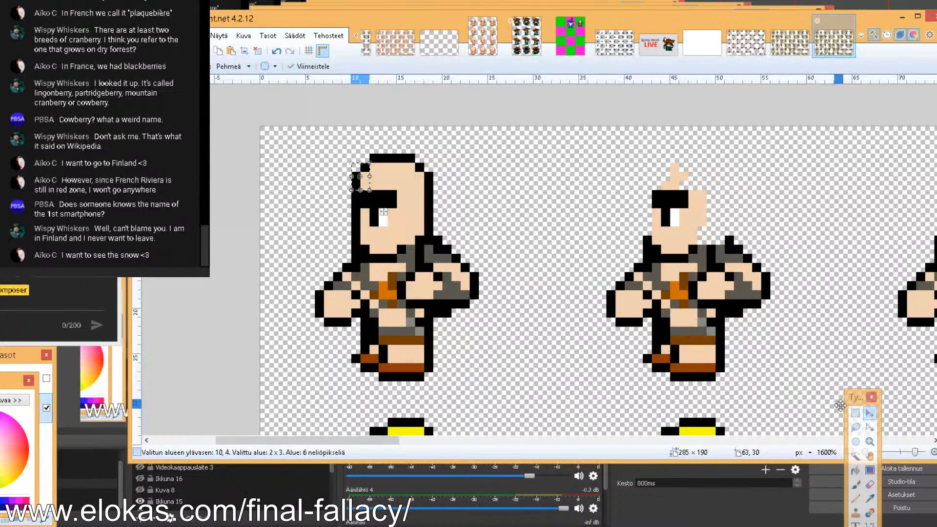
click(855, 413)
key(ctrl+d)
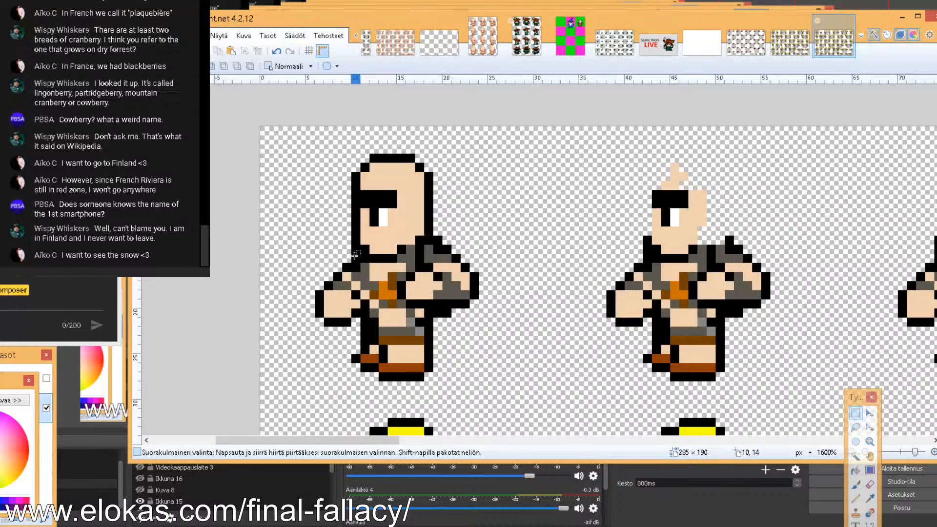
Select the grey and orange clothing on the first battler's torso and arms and cut it from the base layer
drag(354, 250, 348, 250)
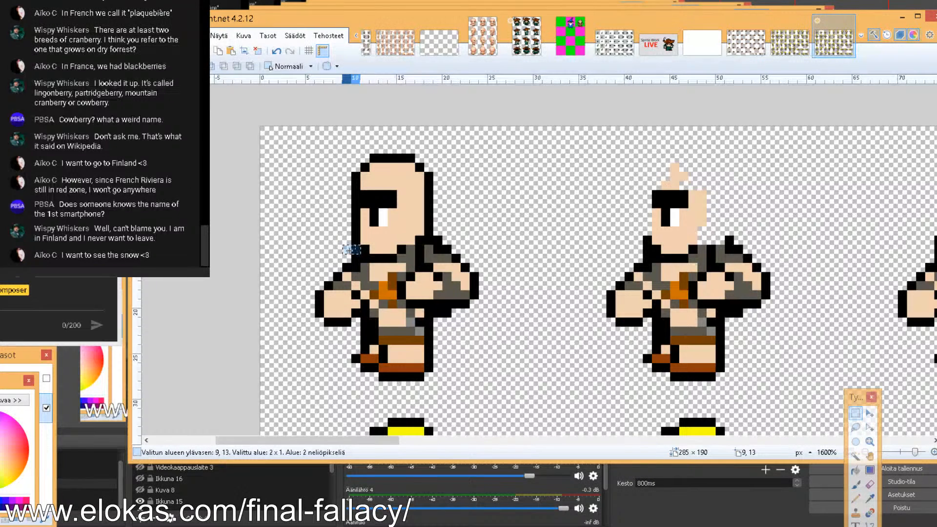
click(347, 251)
key(F8)
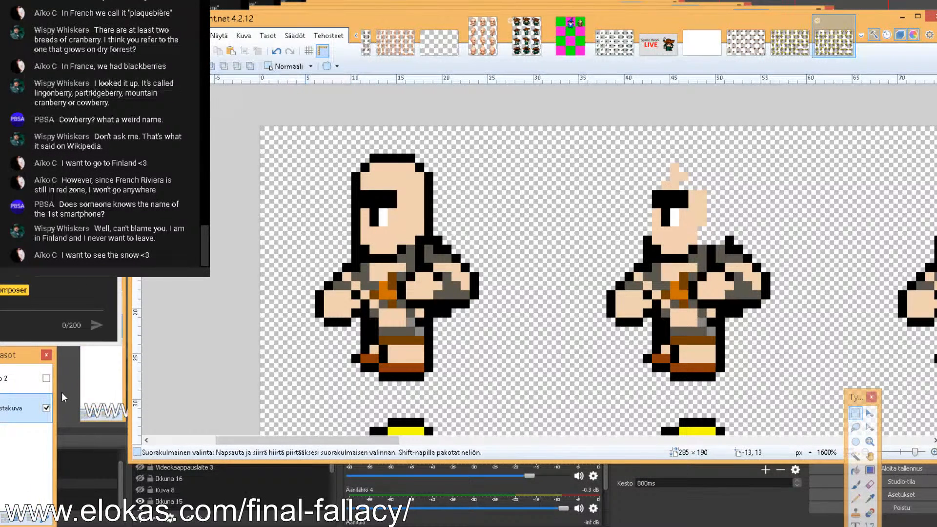
drag(368, 287, 365, 276)
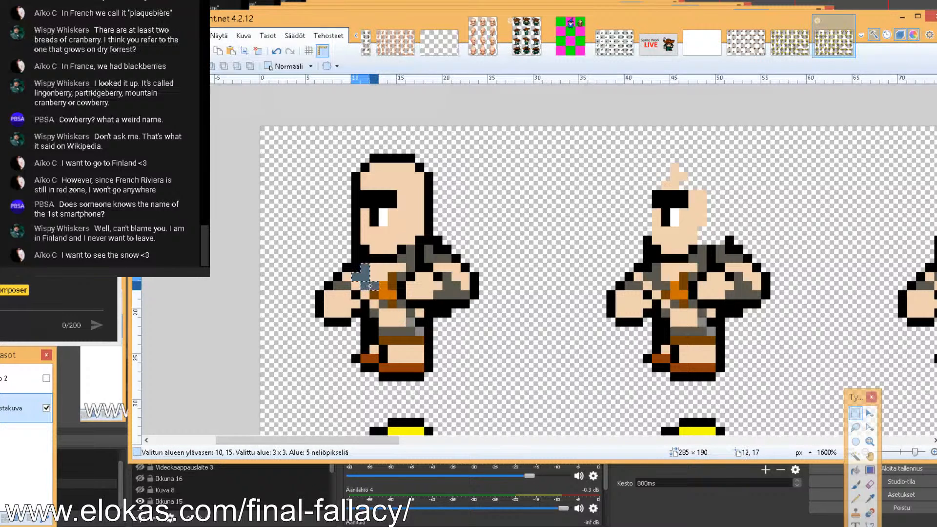
drag(376, 288, 410, 271)
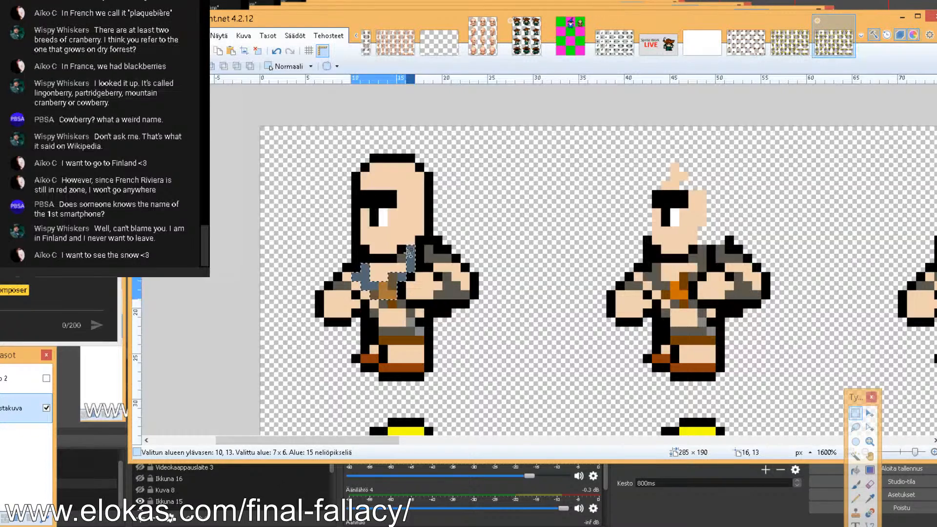
drag(387, 305, 354, 286)
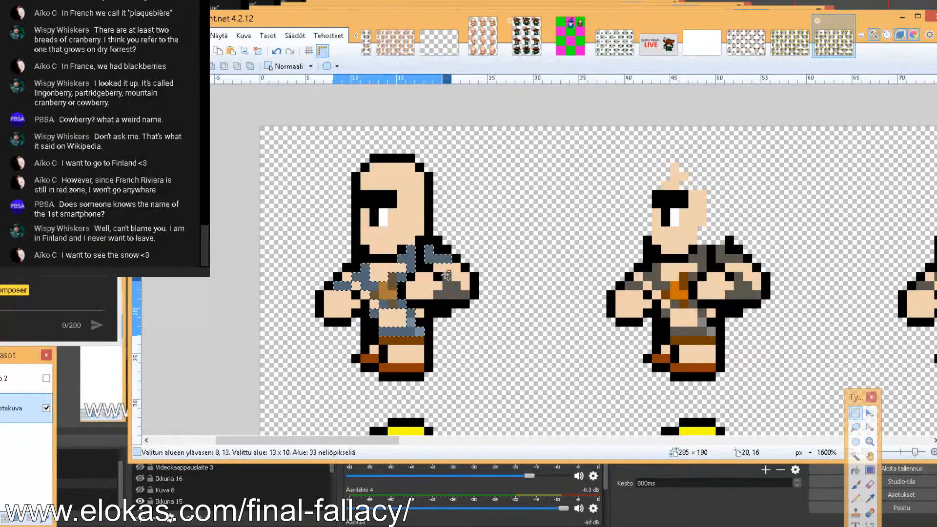
drag(457, 288, 458, 295)
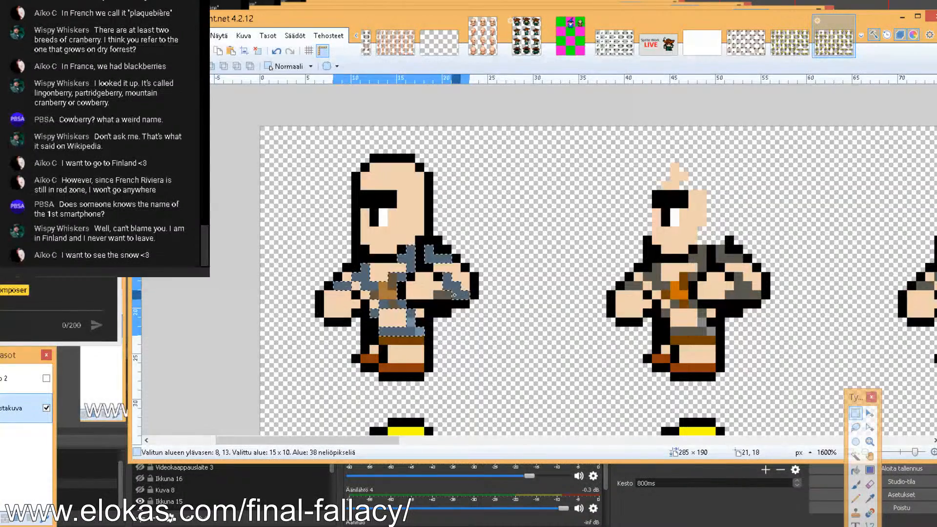
key(Delete)
key(ctrl+d)
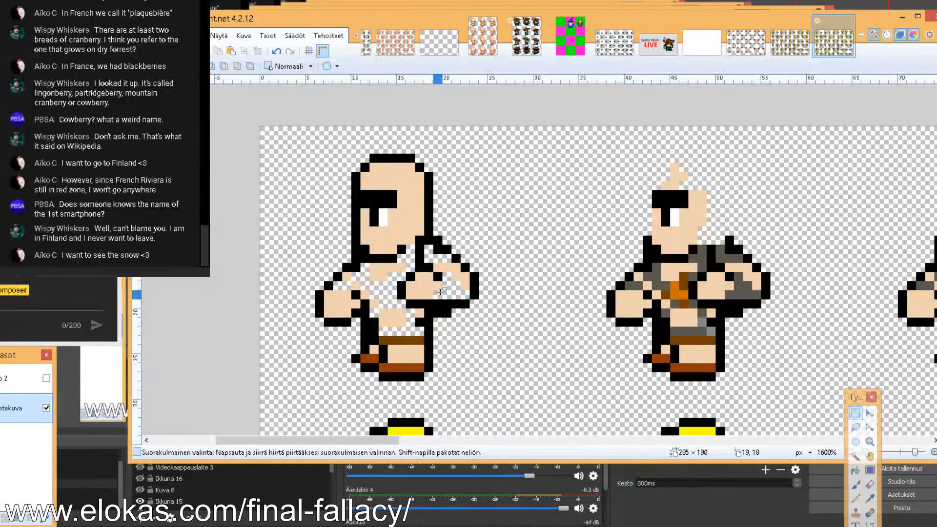
Paste the cut clothing into a new layer, hide that layer and return to the base layer with nothing selected
key(ctrl+shift+v)
click(855, 413)
click(46, 408)
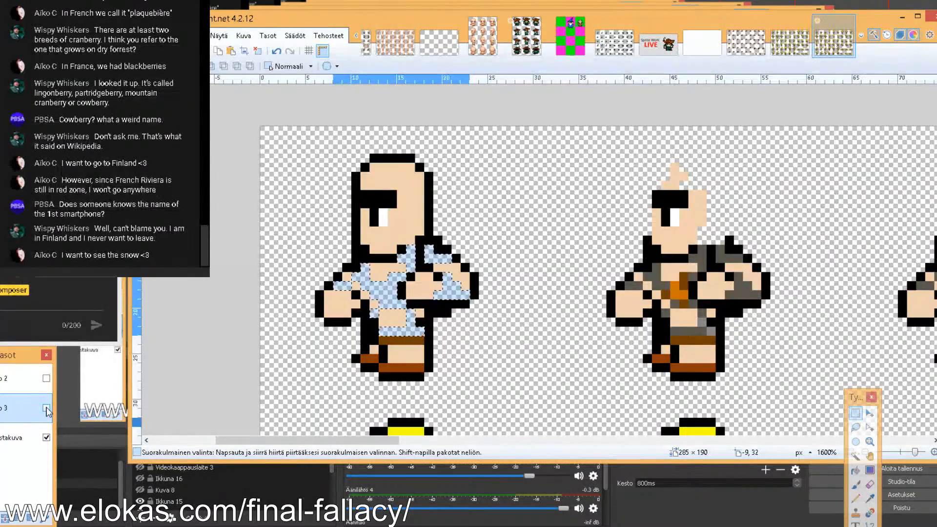
click(25, 437)
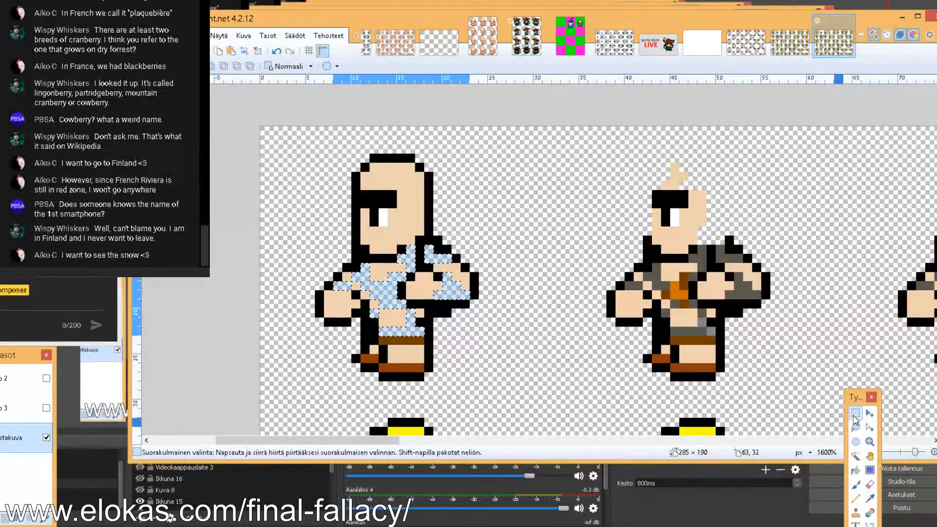
key(ctrl+d)
Repaint the first battler's emptied torso and arms in the sampled skin colour and patch the outline gap at the neck
click(869, 498)
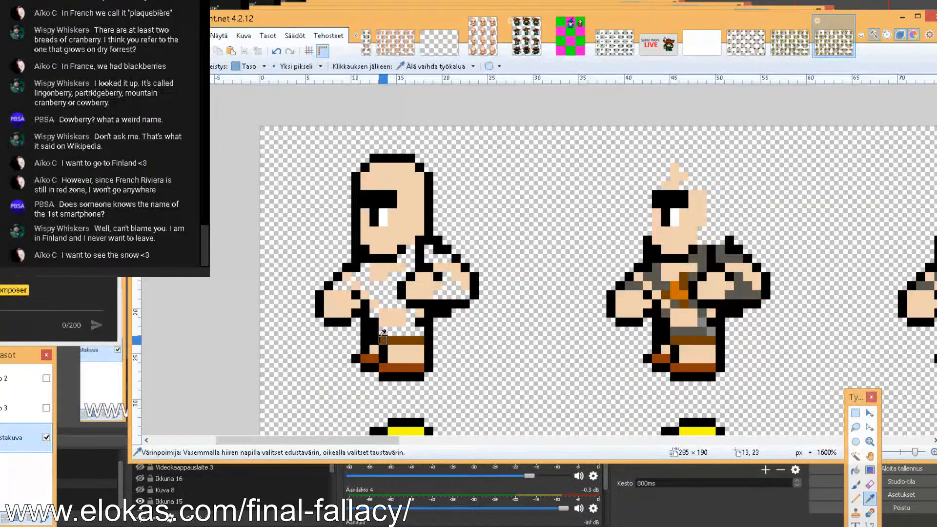
click(855, 498)
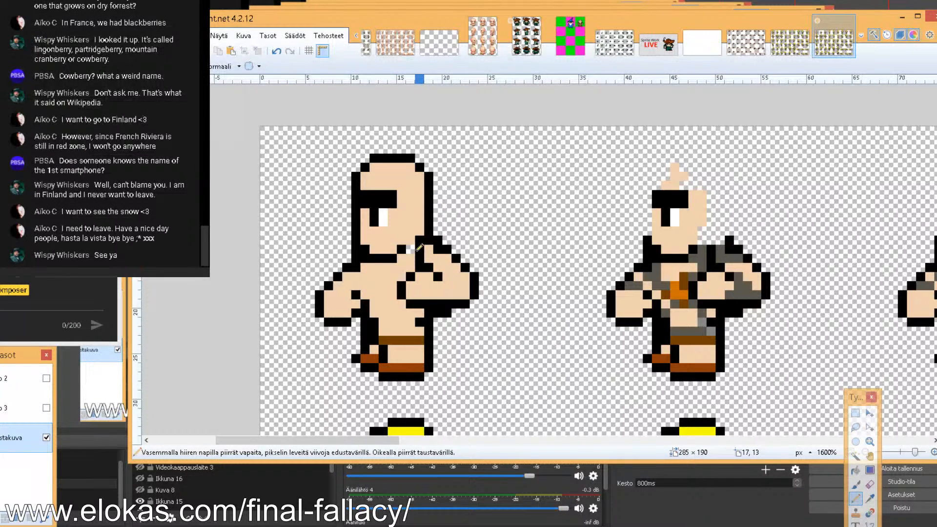
key(F8)
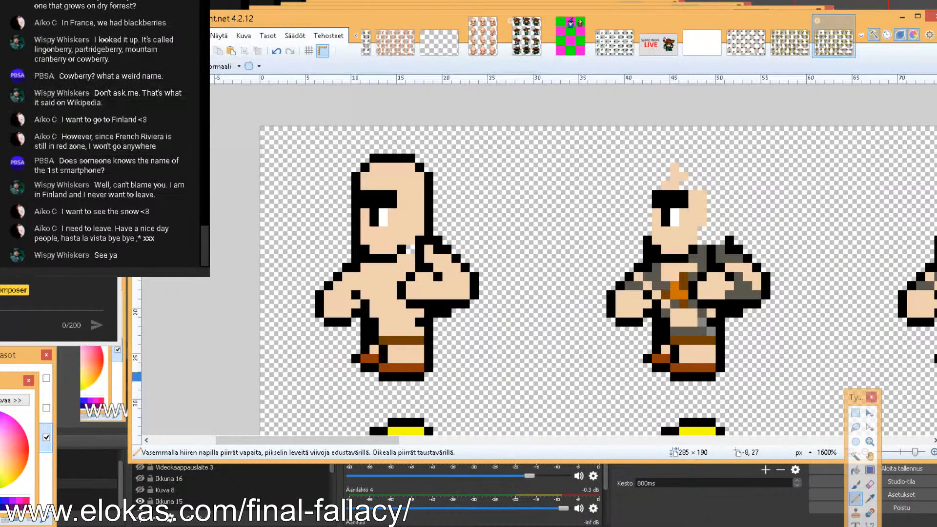
click(44, 477)
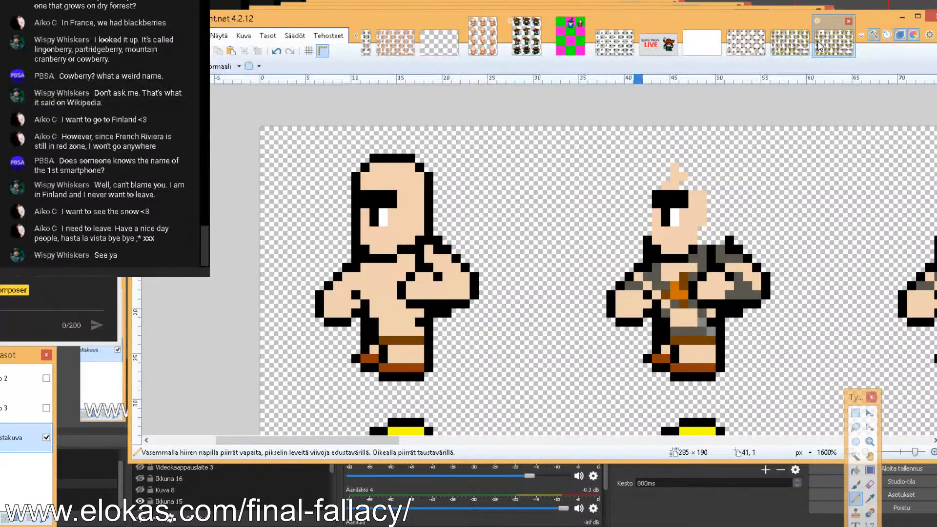
Switch to the brown-hatted battler's sprite sheet with the green and blue checkered cells
click(789, 36)
click(357, 49)
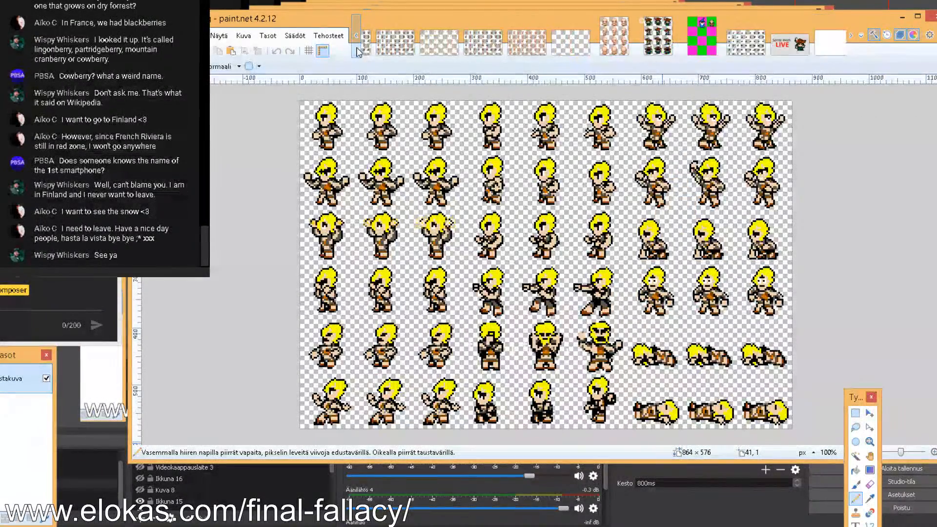
click(363, 49)
click(419, 46)
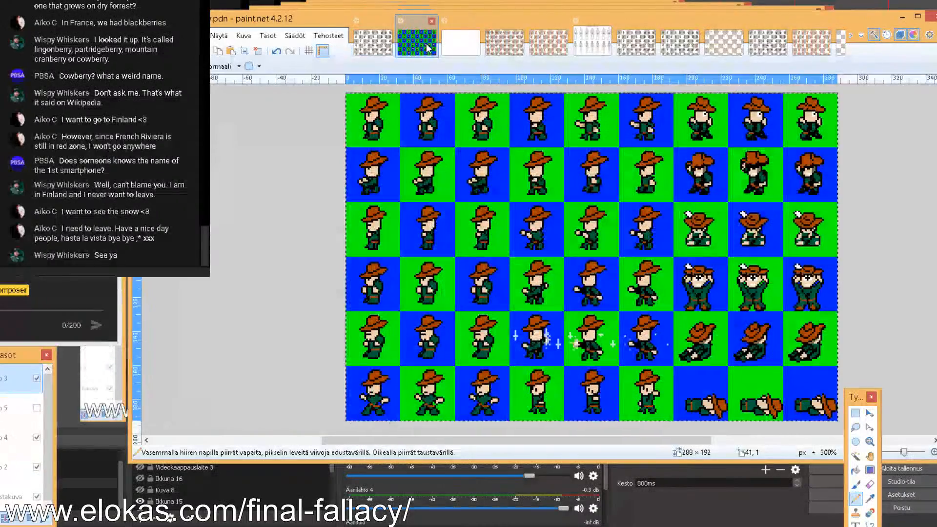
click(611, 494)
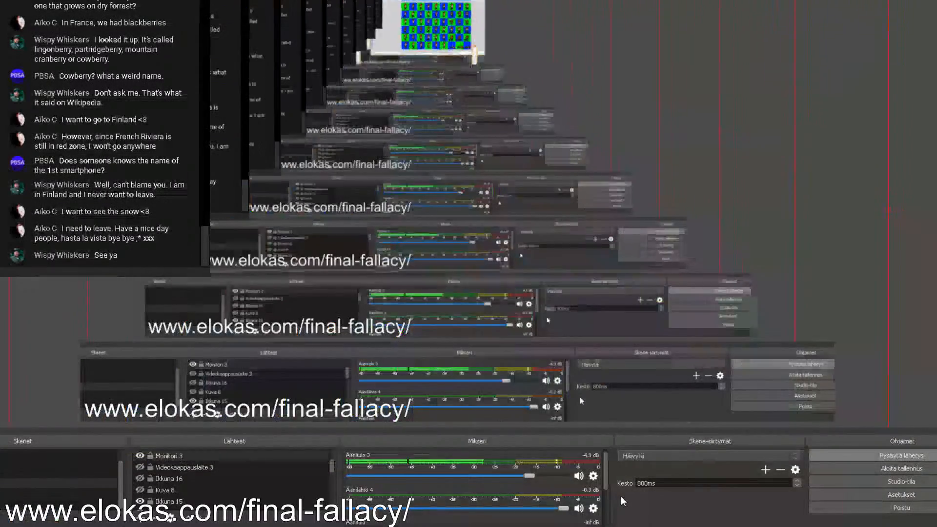
mouse_move(274, 526)
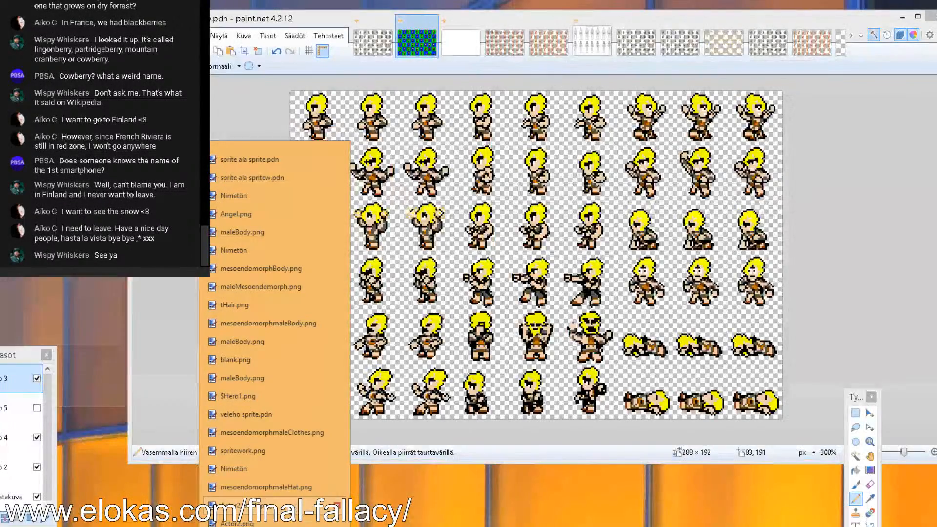
click(275, 506)
click(355, 37)
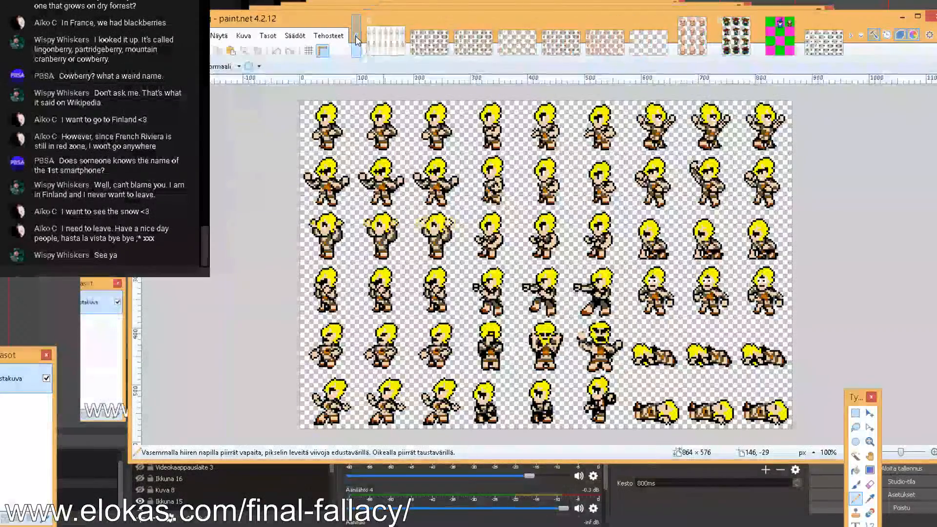
click(361, 39)
click(416, 42)
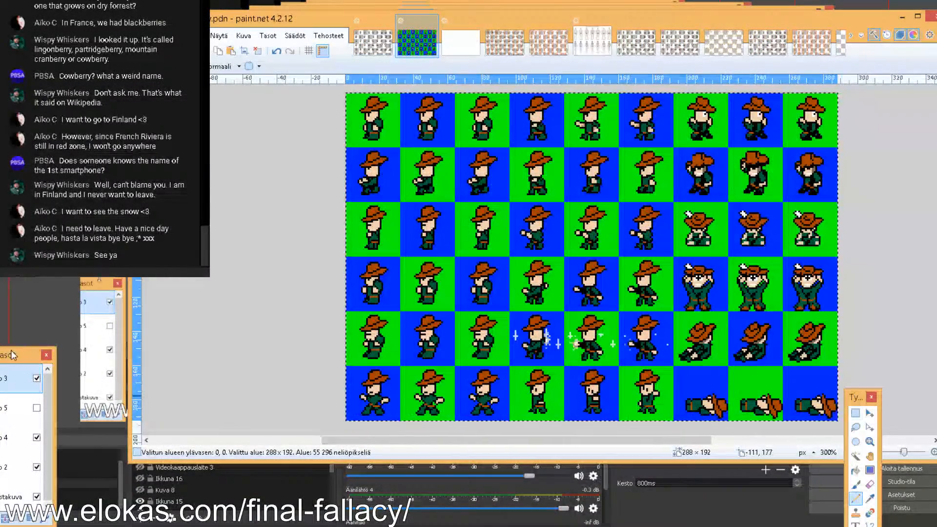
Hide the green clothing layer on the hatted battler's sheet, try to sample the body's shading colour and switch to Actor2.png with the Pencil
click(37, 437)
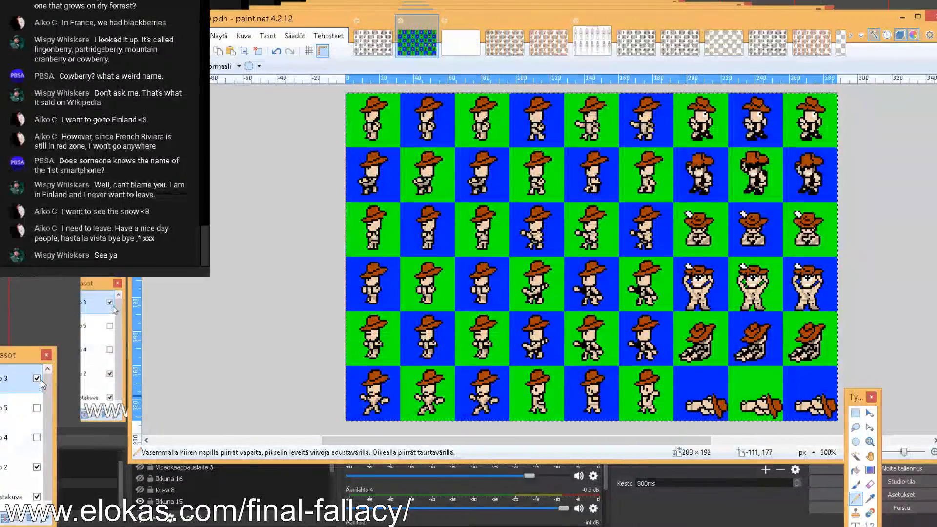
click(870, 498)
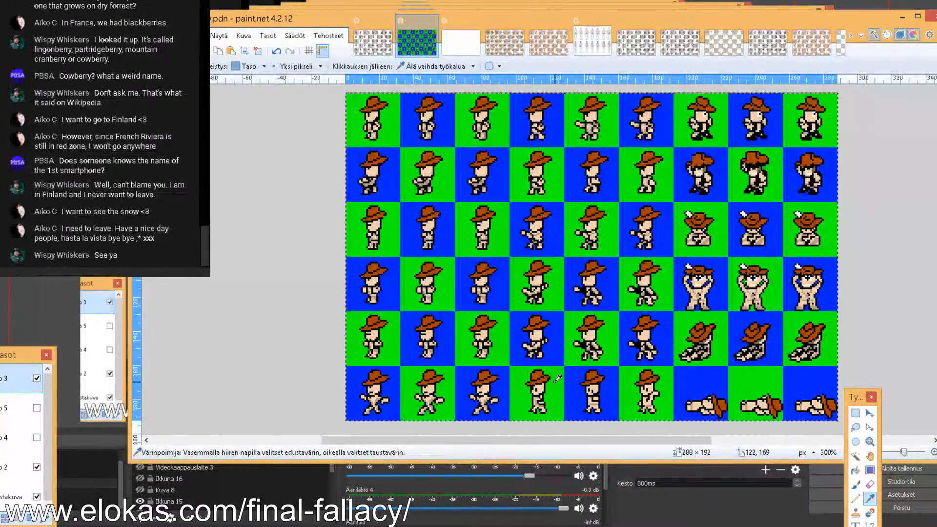
scroll(558, 379, up, 3)
scroll(557, 378, up, 2)
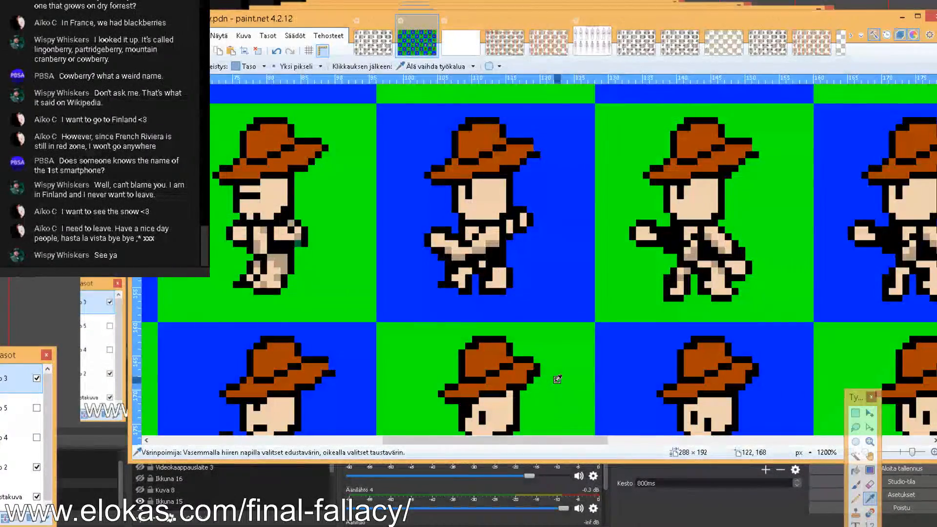
click(861, 35)
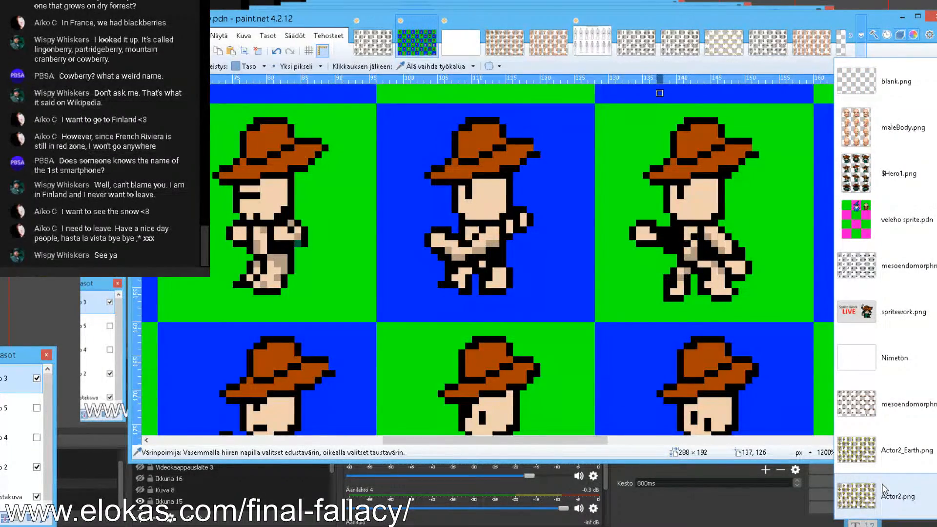
click(883, 488)
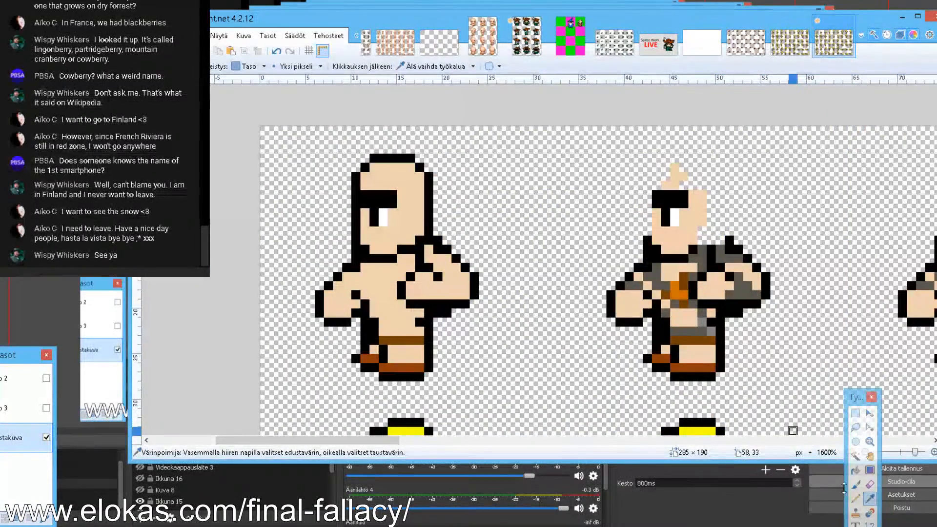
key(p)
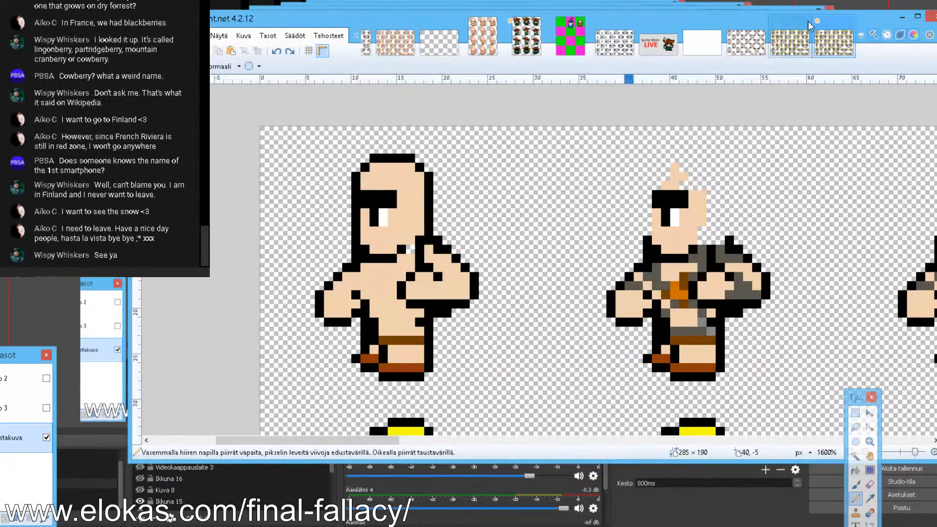
Return to the hatted battler's sheet, make its body layer active and sample the greyish skin shading colour
click(789, 42)
click(861, 35)
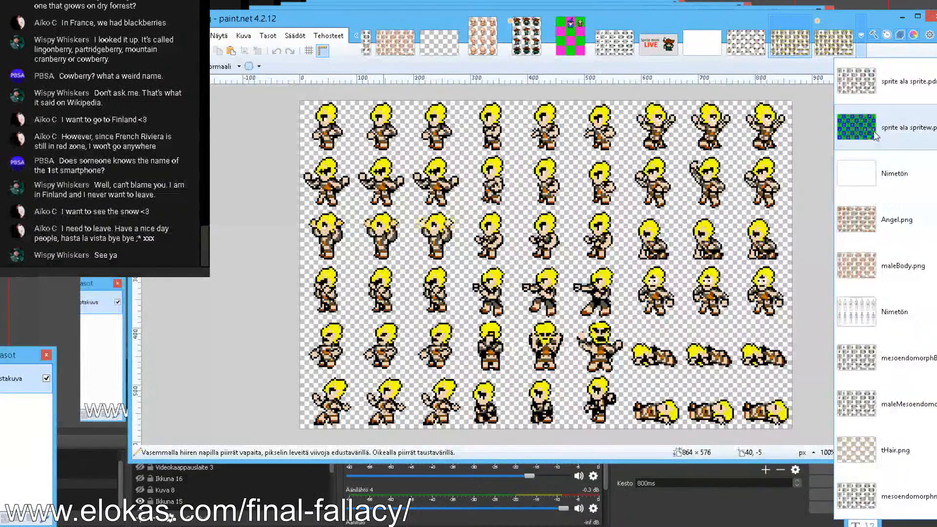
click(901, 128)
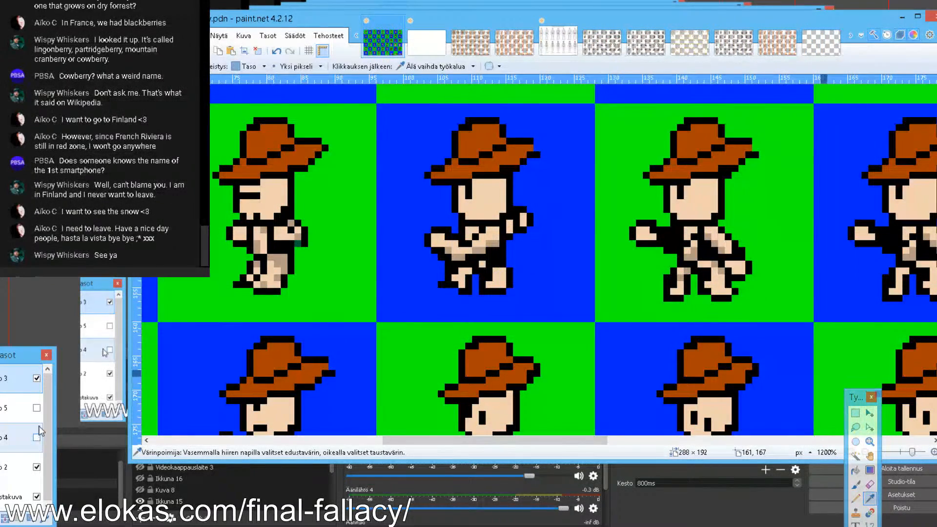
click(26, 467)
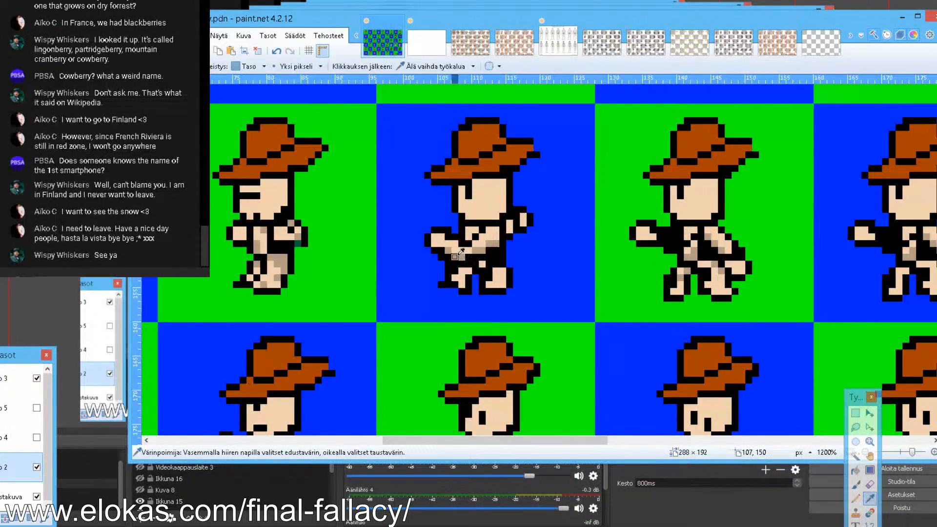
Look through the open Actor2_Earth, clothes, body and hat sheets for the partly stripped yellow-haired battler
click(864, 51)
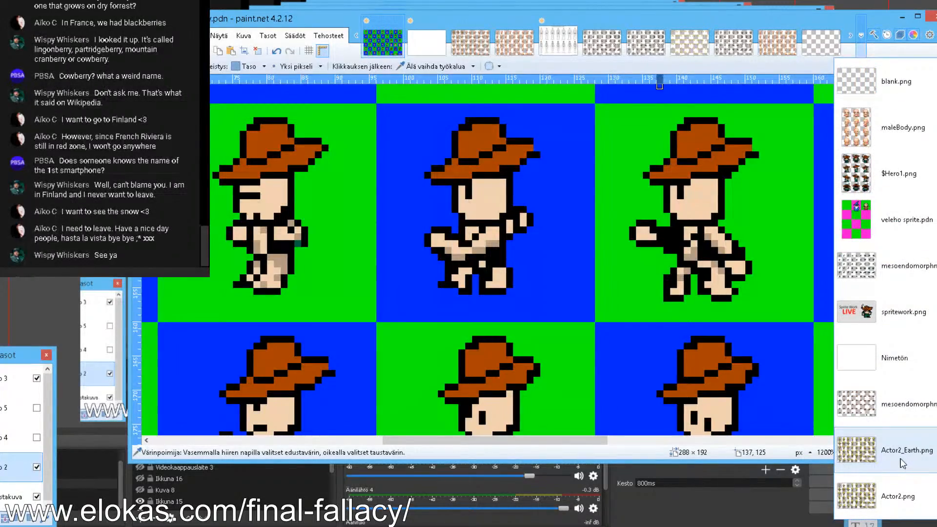
click(897, 461)
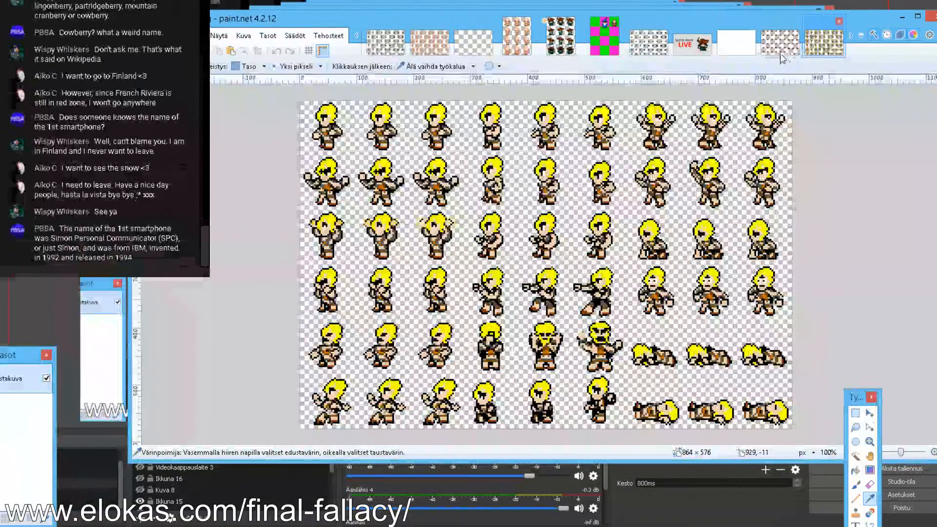
click(781, 54)
click(648, 43)
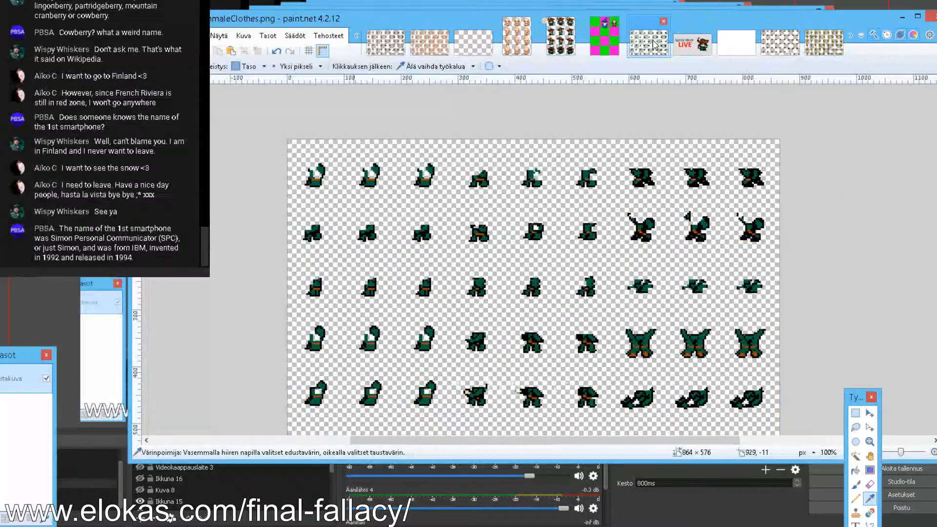
click(418, 49)
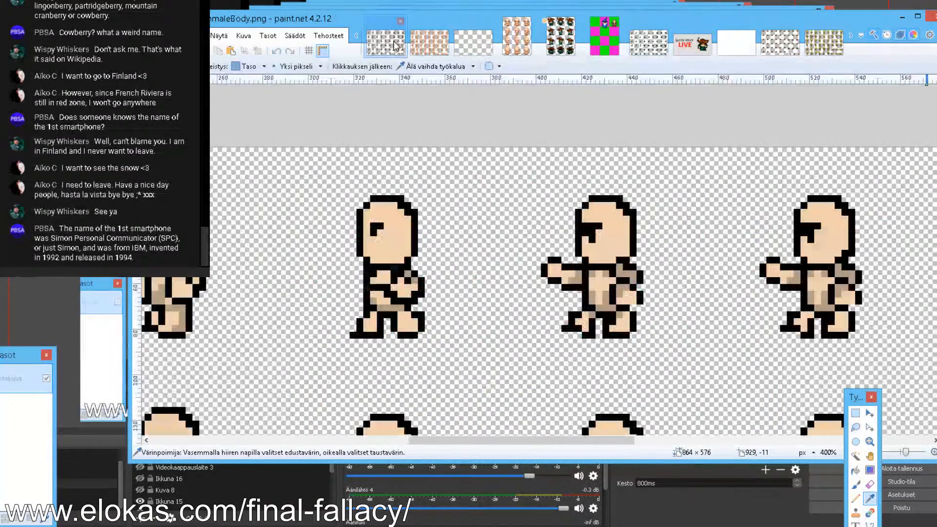
click(827, 31)
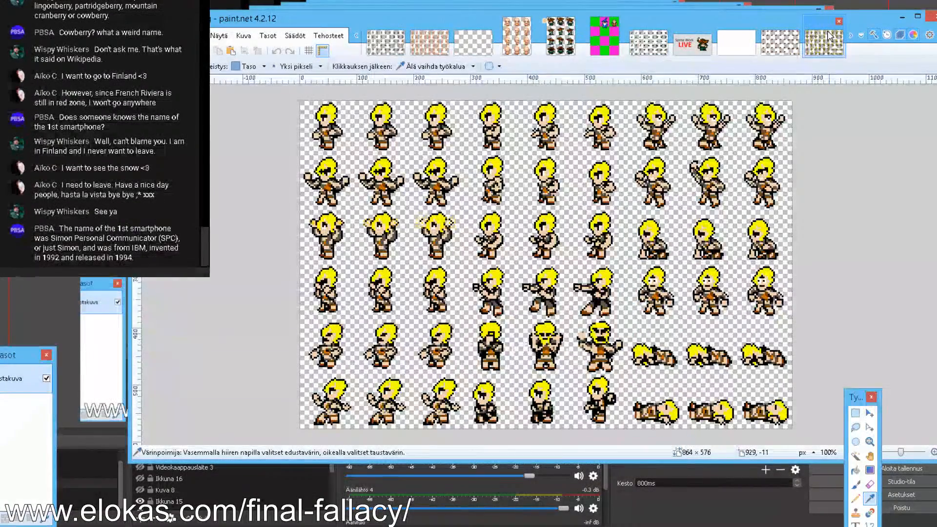
click(787, 49)
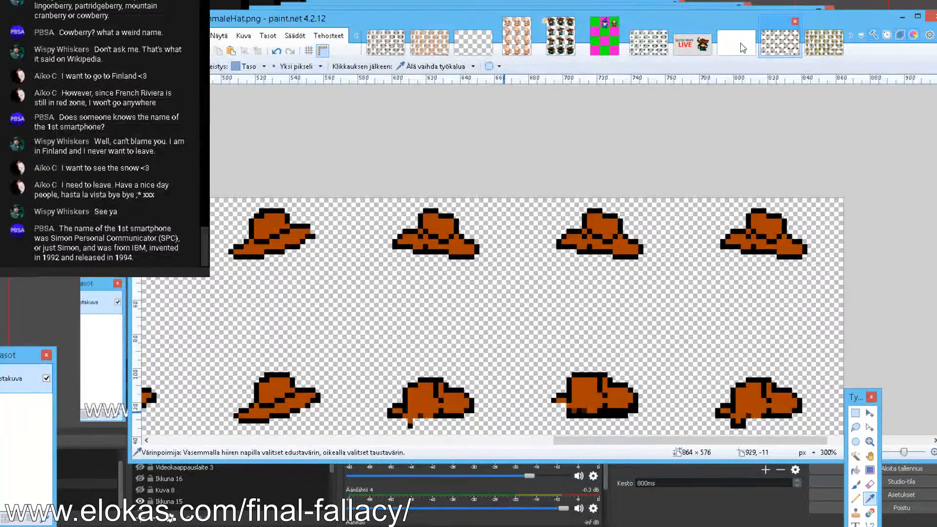
click(648, 43)
Maximize the editor window and bring up the downscaled sheet with the bald first battler
click(917, 17)
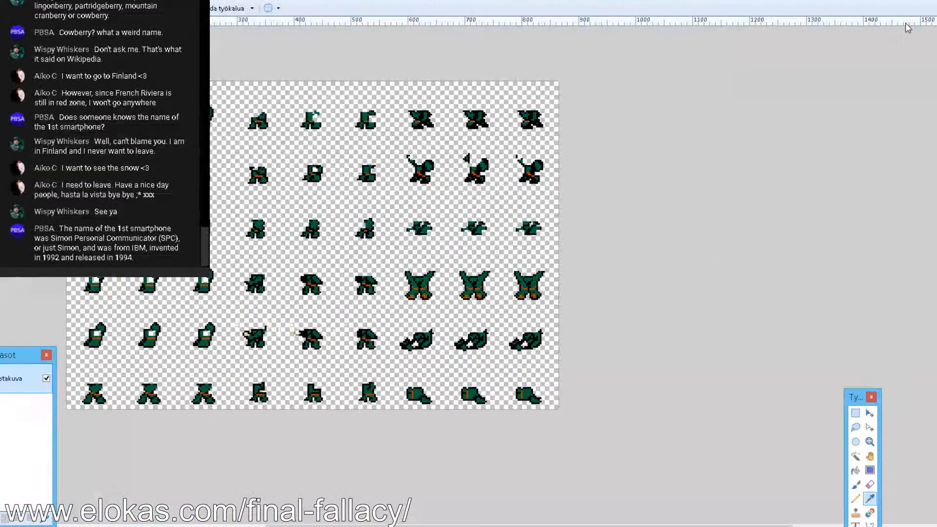
click(328, 1)
click(227, 1)
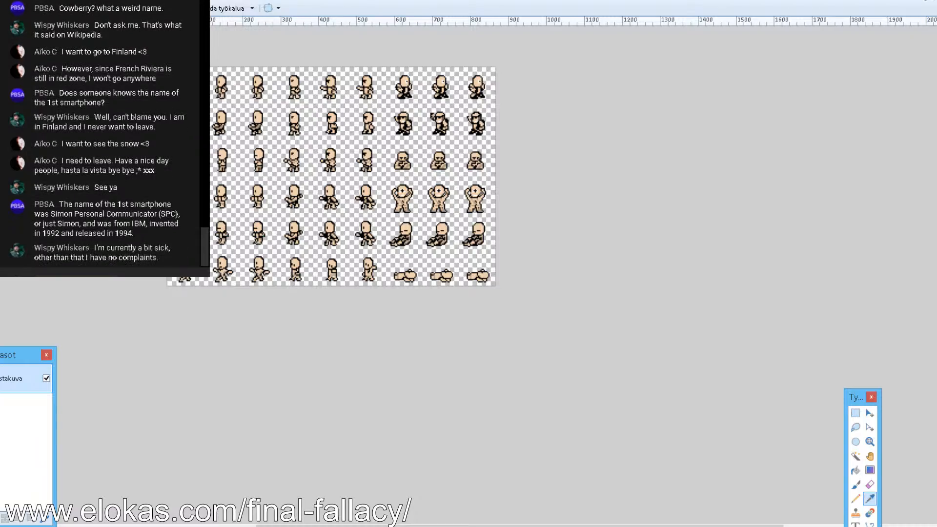
click(932, 1)
scroll(919, 207, down, 3)
click(928, 469)
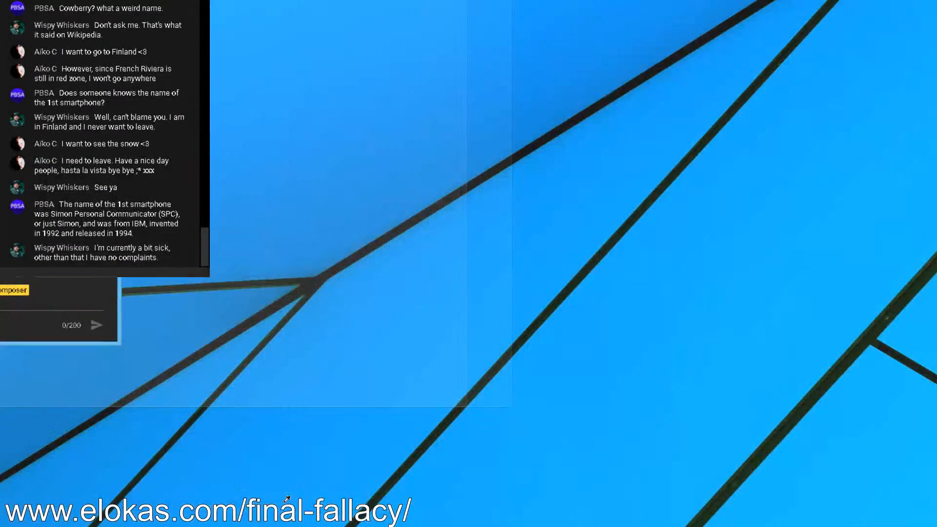
click(284, 489)
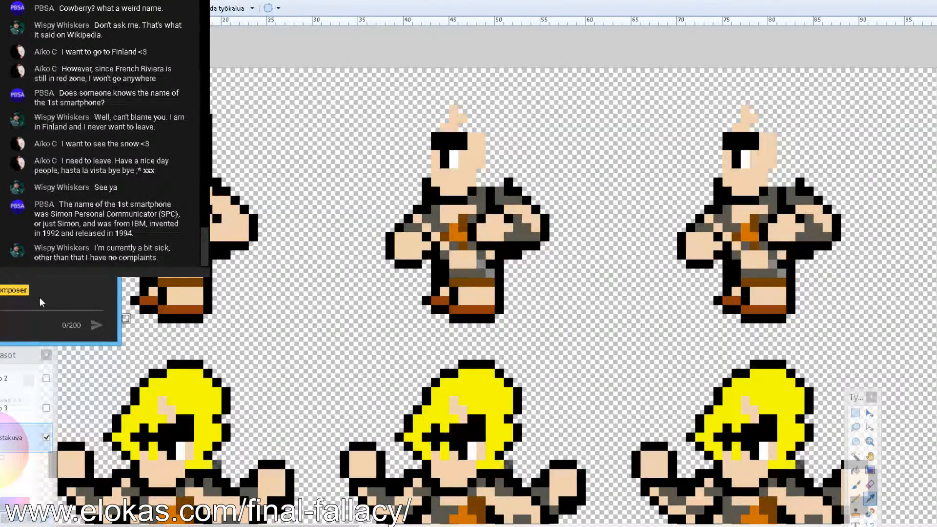
Paint greyish-brown shading on the first battler's bare torso and fill the neck gap with the sampled skin colour
drag(342, 524, 288, 525)
click(854, 498)
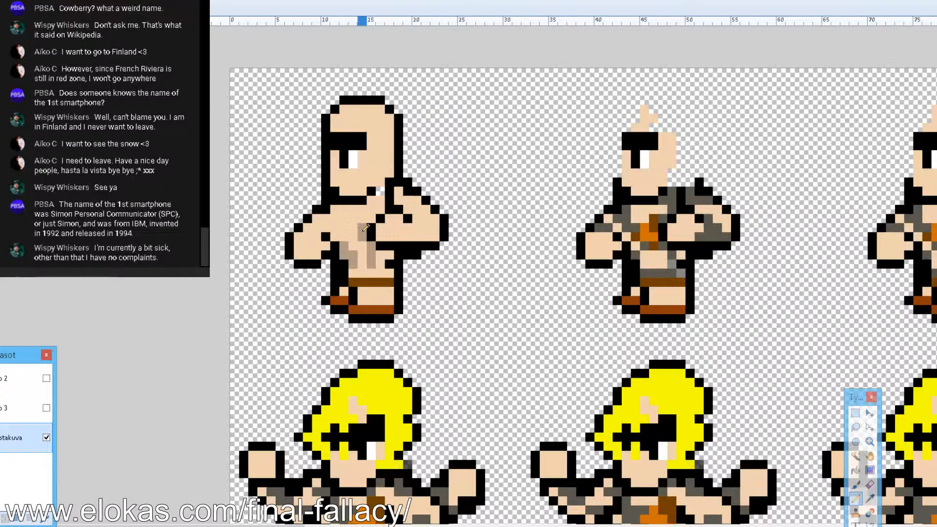
click(870, 498)
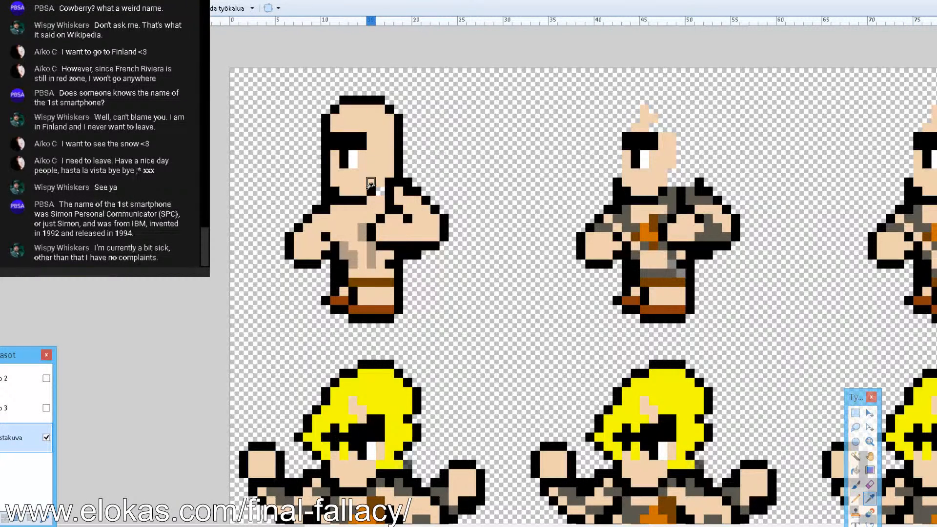
click(855, 497)
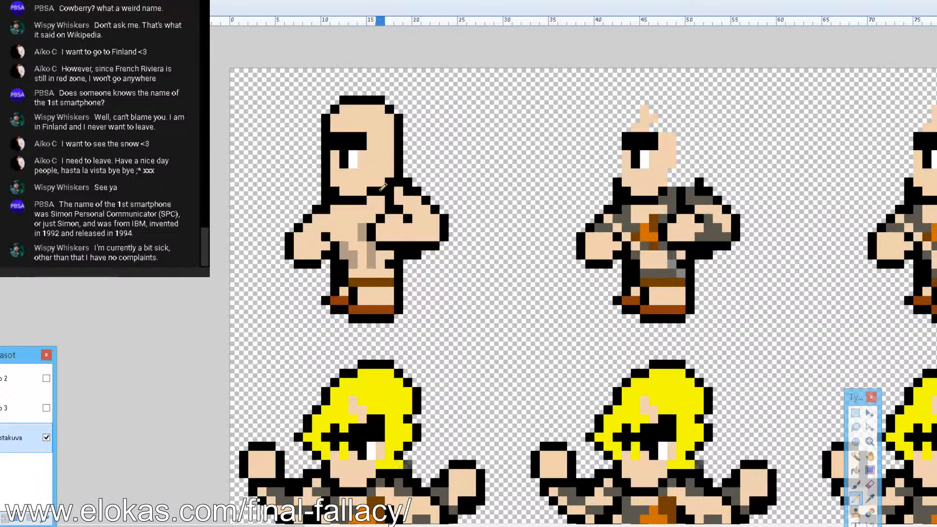
Resample the shading colour and add shaded pixels to the first battler's shoulder, chest, neck and waist
click(869, 498)
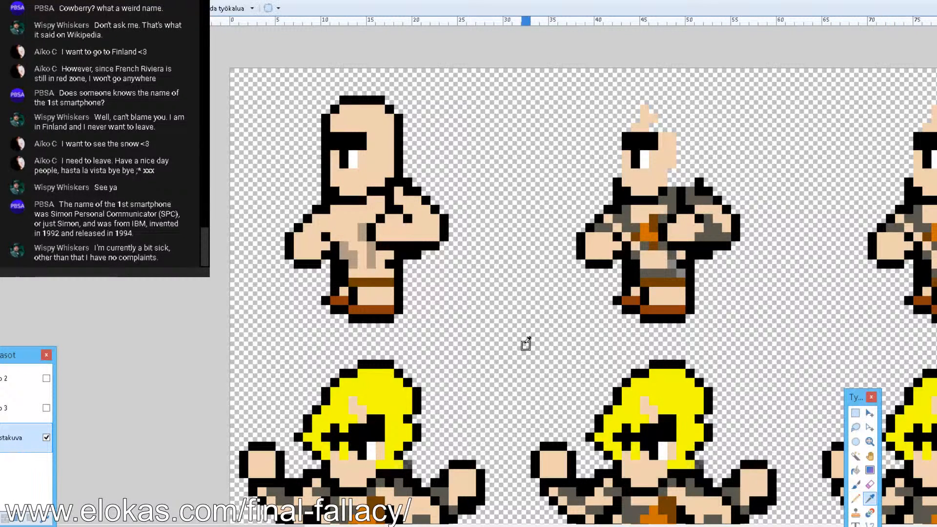
click(855, 497)
click(337, 236)
click(330, 216)
click(343, 209)
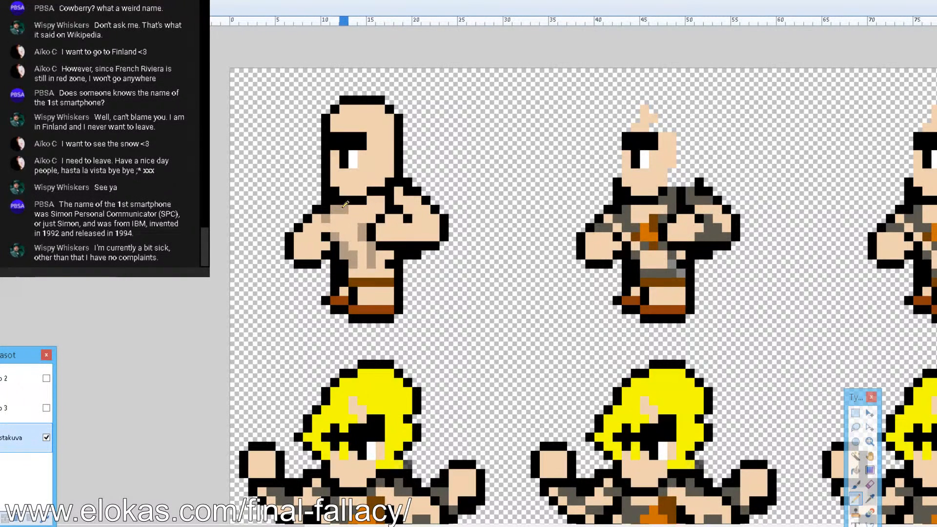
click(373, 209)
click(363, 210)
key(ctrl+z)
click(379, 199)
click(381, 263)
click(389, 255)
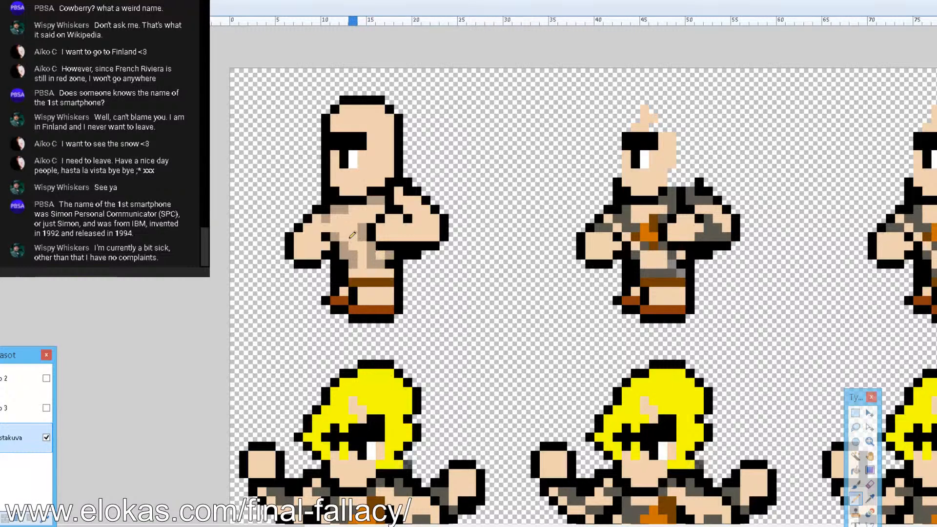
Refine the first battler's belly and waist shading, alternating between the sampled skin and shading colours
click(869, 498)
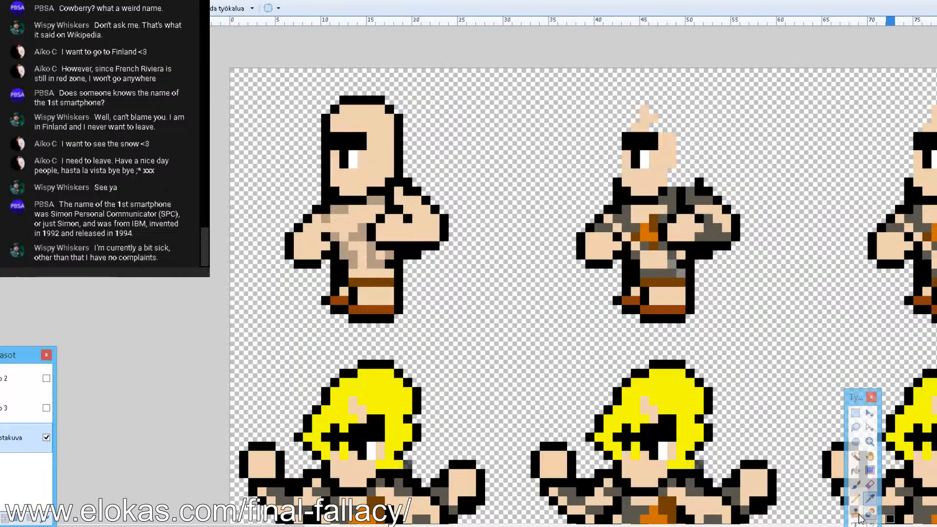
click(855, 498)
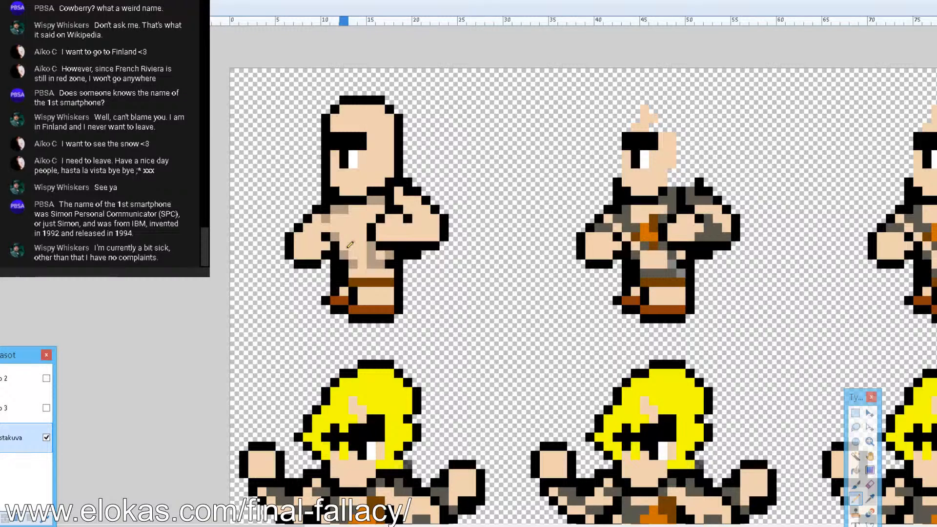
click(869, 498)
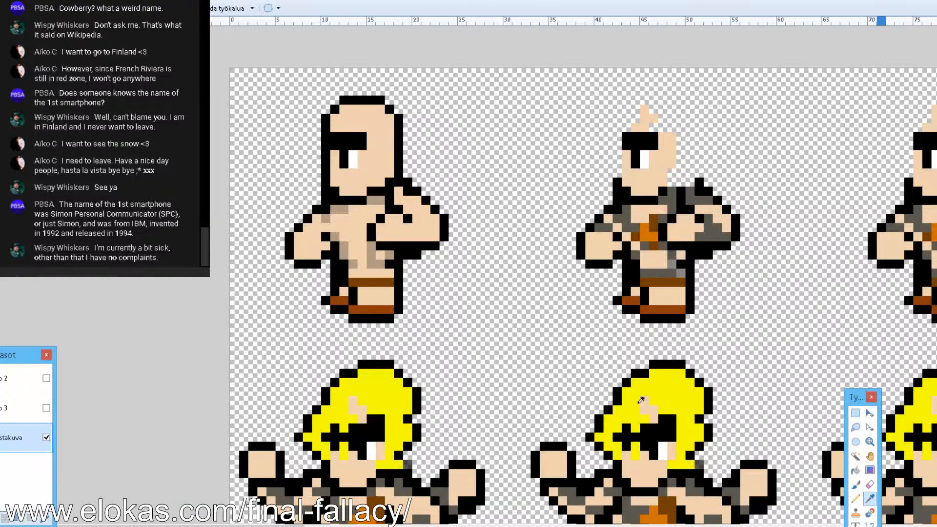
click(355, 259)
click(855, 498)
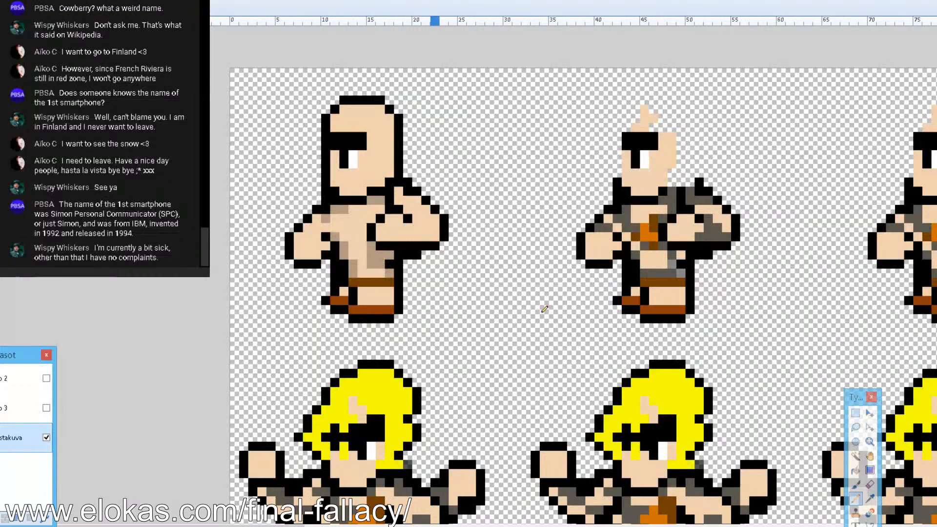
click(869, 498)
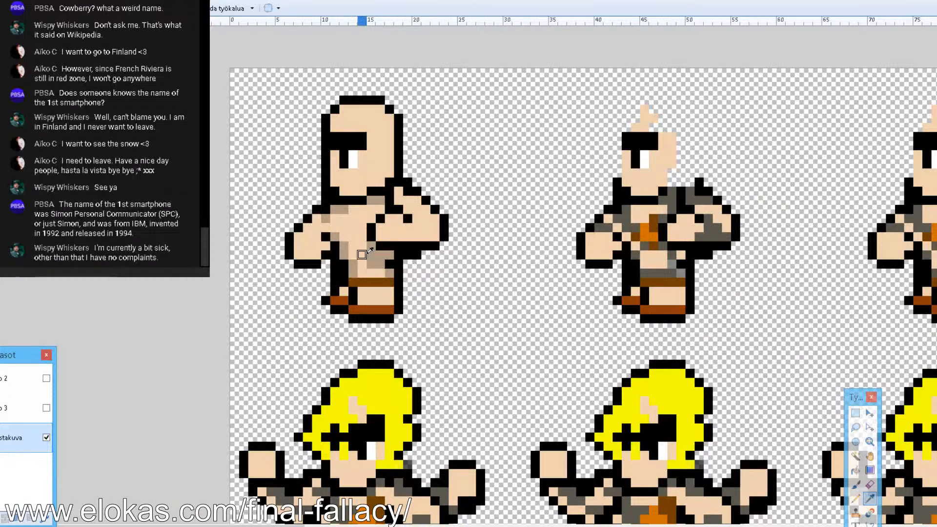
click(855, 498)
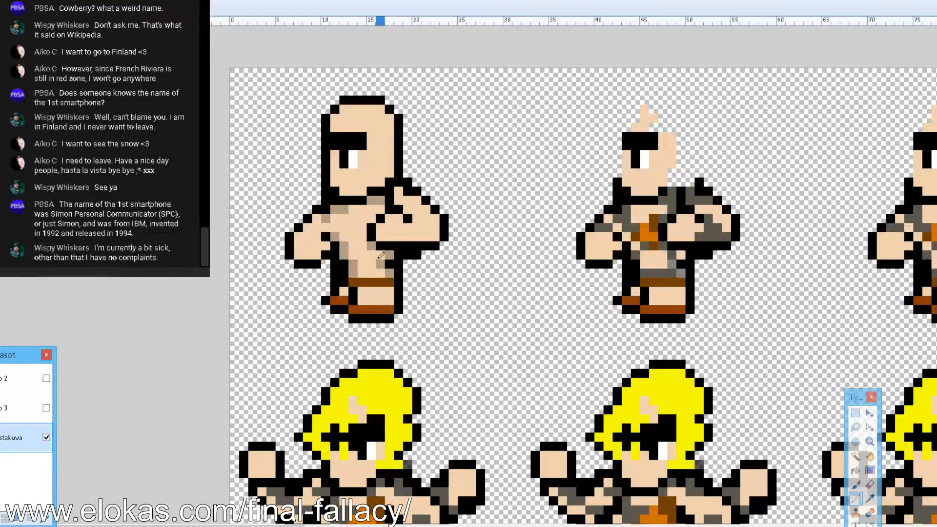
Sample the skin shading colour and add shaded pixels along the first battler's shoulders, upper arms and thigh edge
click(869, 499)
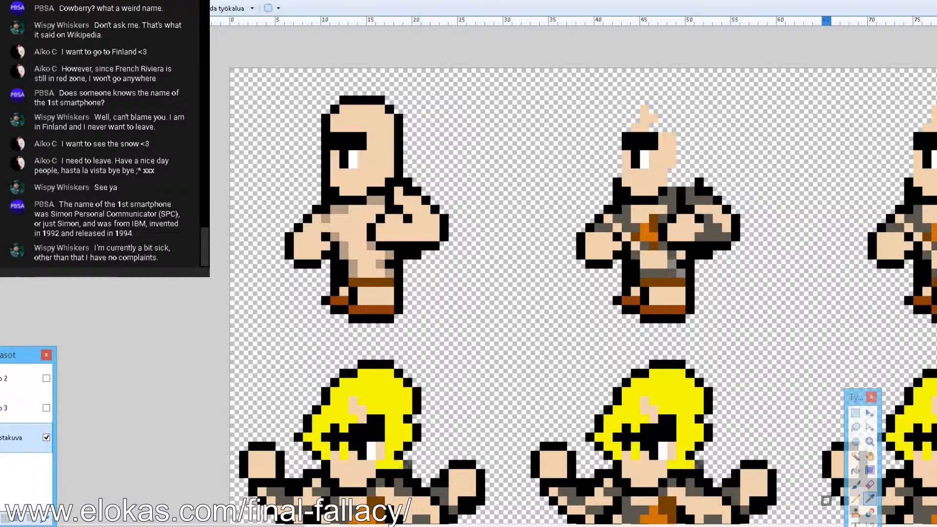
click(855, 498)
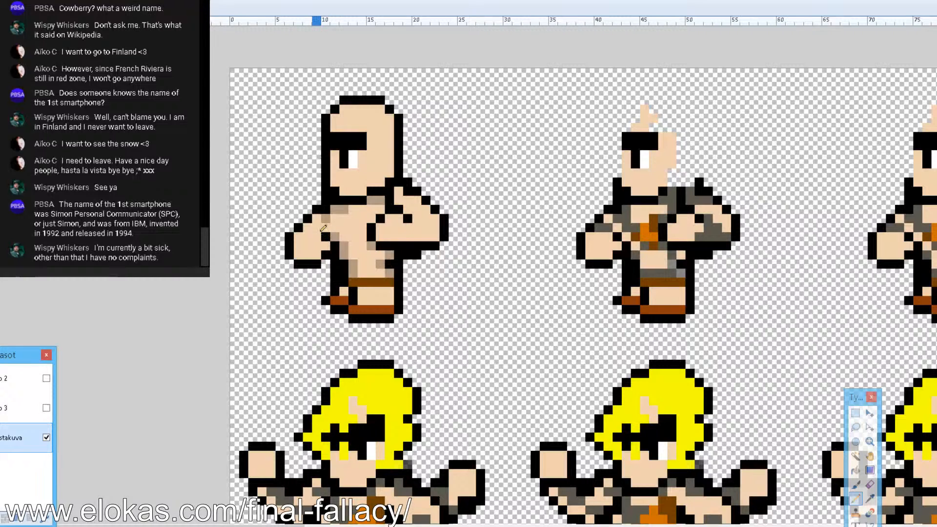
key(ctrl+z)
click(399, 192)
click(408, 200)
click(417, 200)
click(426, 209)
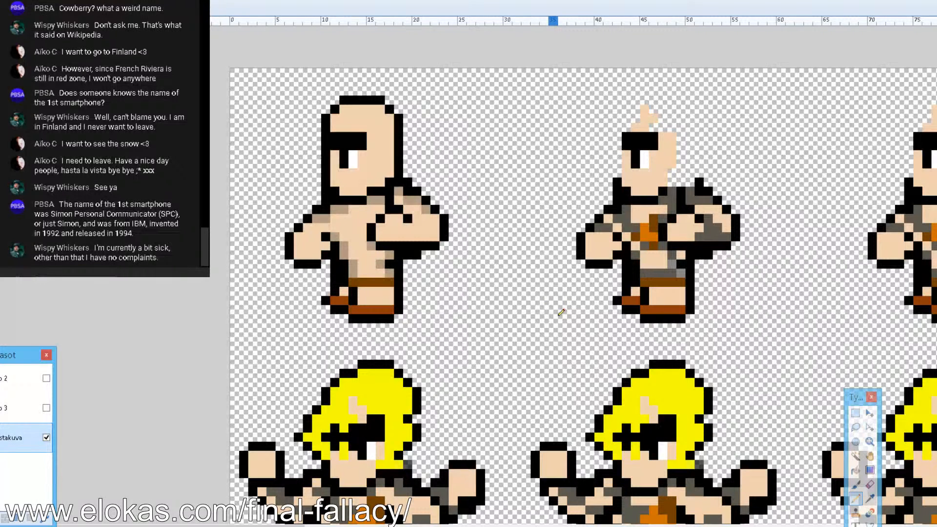
drag(388, 300, 389, 292)
Split the first battler's brown belt and reddish-brown leg bands off the base body onto their own layer and hide that layer
click(859, 415)
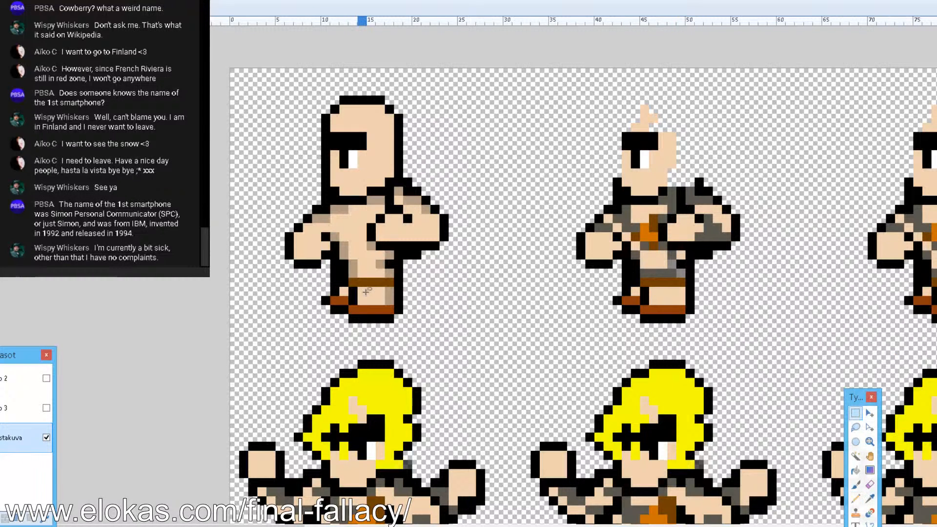
drag(393, 279, 348, 287)
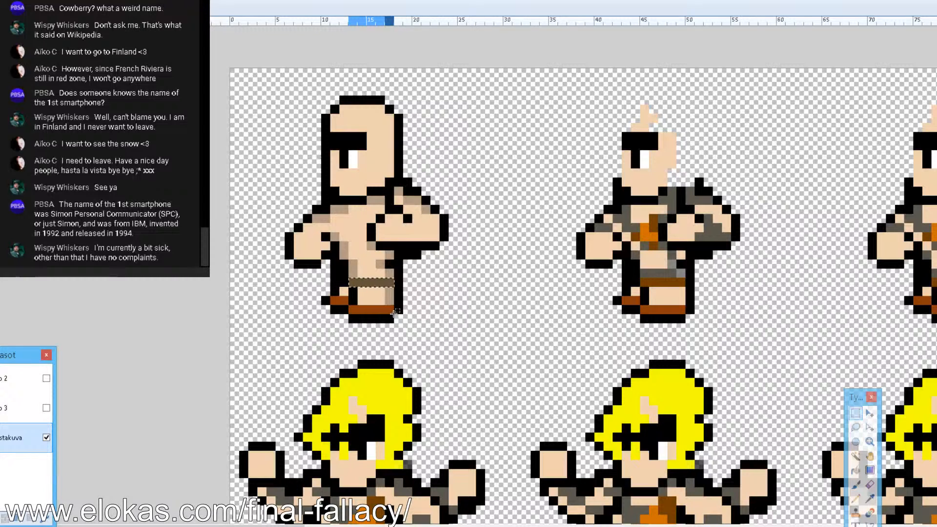
mouse_move(390, 312)
mouse_down()
mouse_move(333, 299)
mouse_move(390, 283)
mouse_up()
key(ctrl+shift+n)
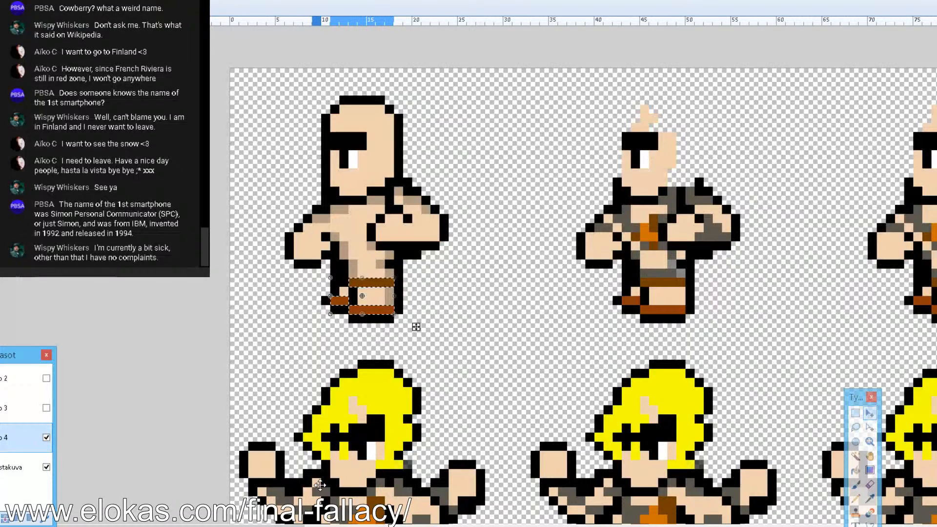
click(20, 471)
key(Delete)
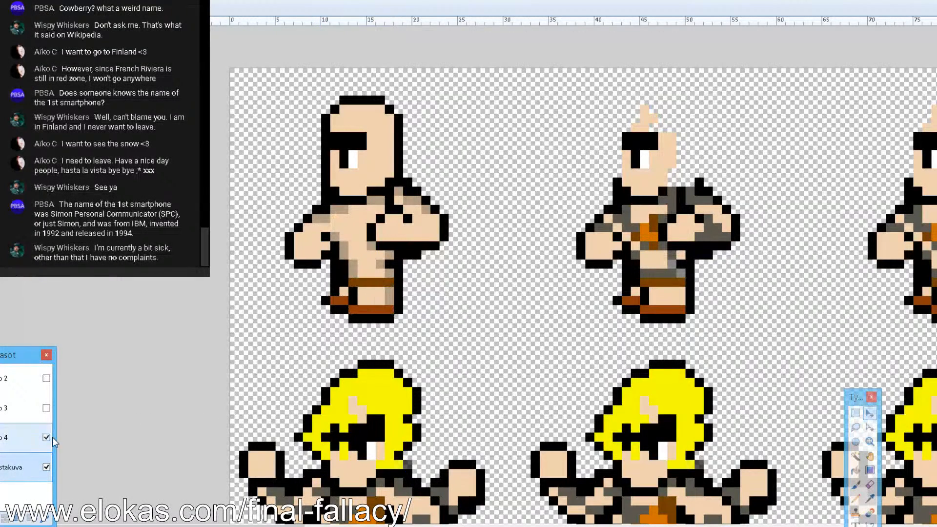
click(46, 437)
Close the gaps left on the first battler's base body with a black waistline and sampled skin colour on the legs
key(s)
key(k)
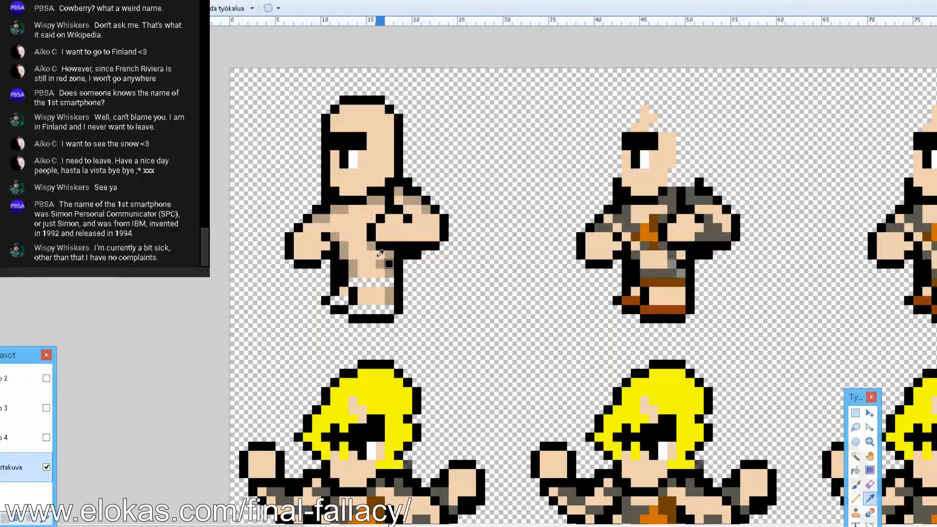
key(p)
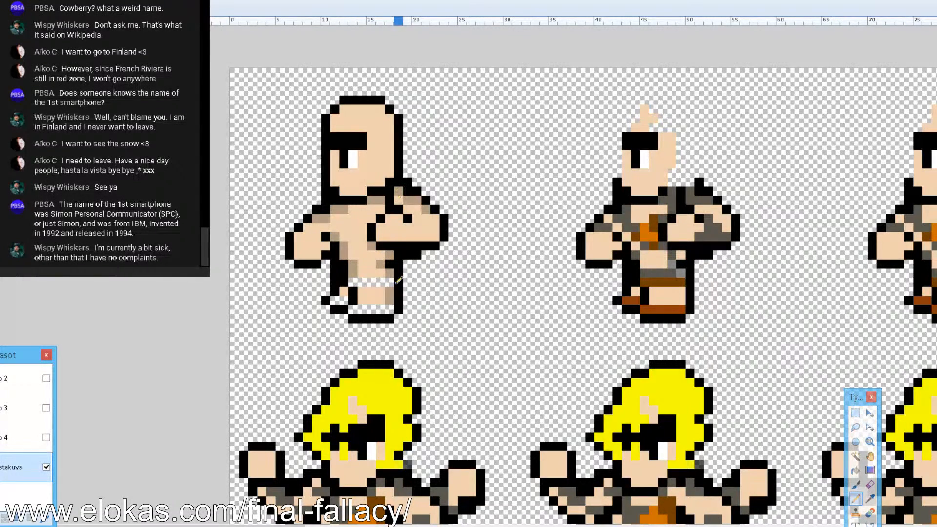
key(k)
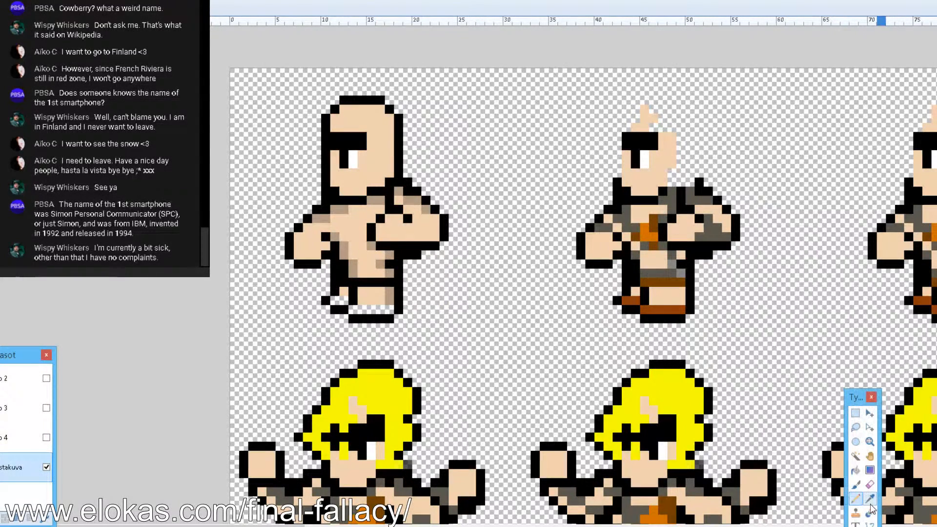
key(p)
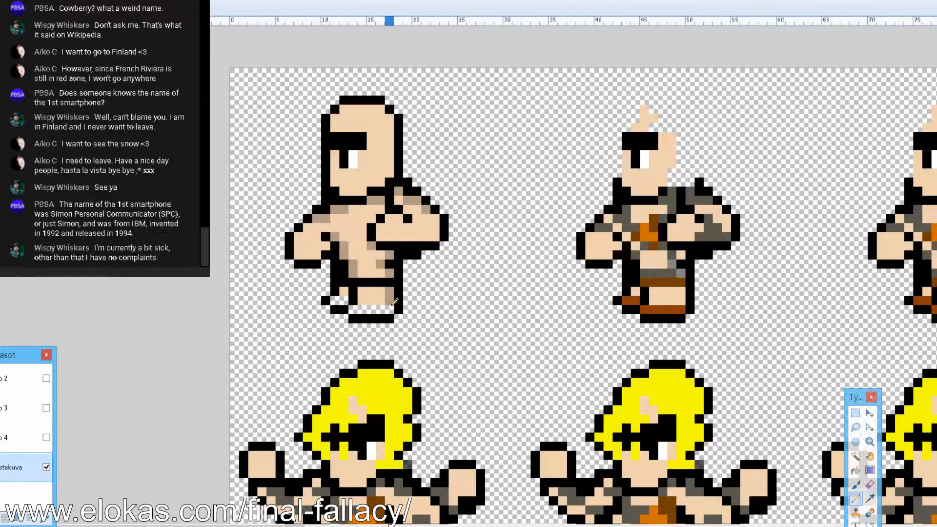
mouse_move(375, 308)
mouse_down()
mouse_move(362, 308)
mouse_move(389, 308)
mouse_move(334, 299)
mouse_up()
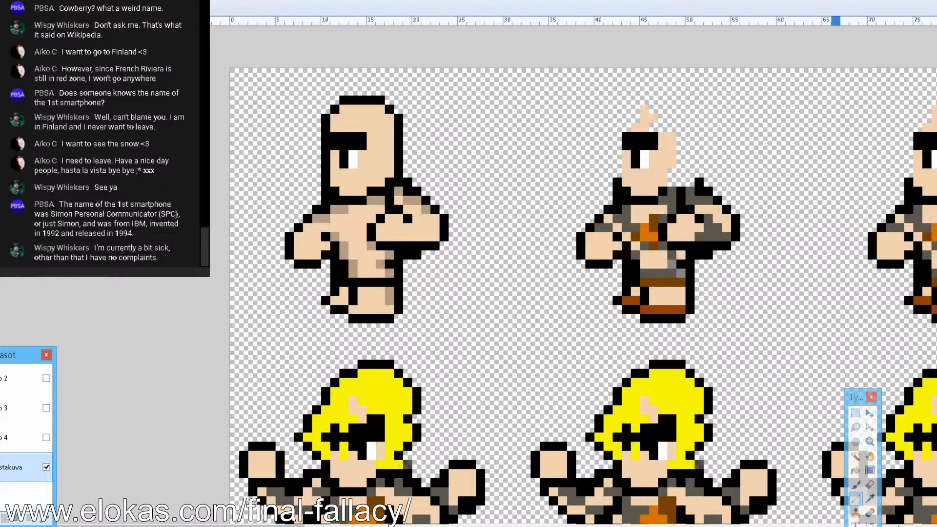
Sample the skin shading colour and shade two pixels at the lower edge of the first battler's front leg
click(869, 502)
click(238, 526)
click(302, 483)
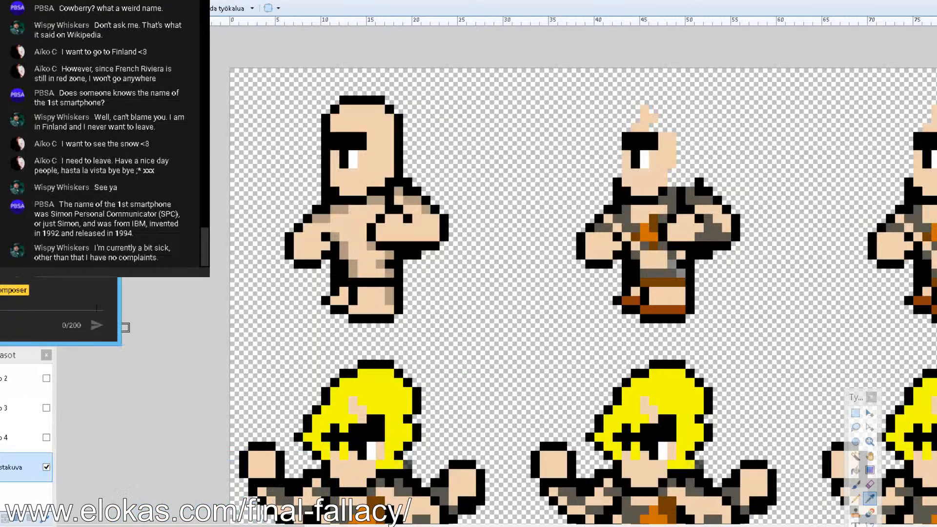
click(391, 297)
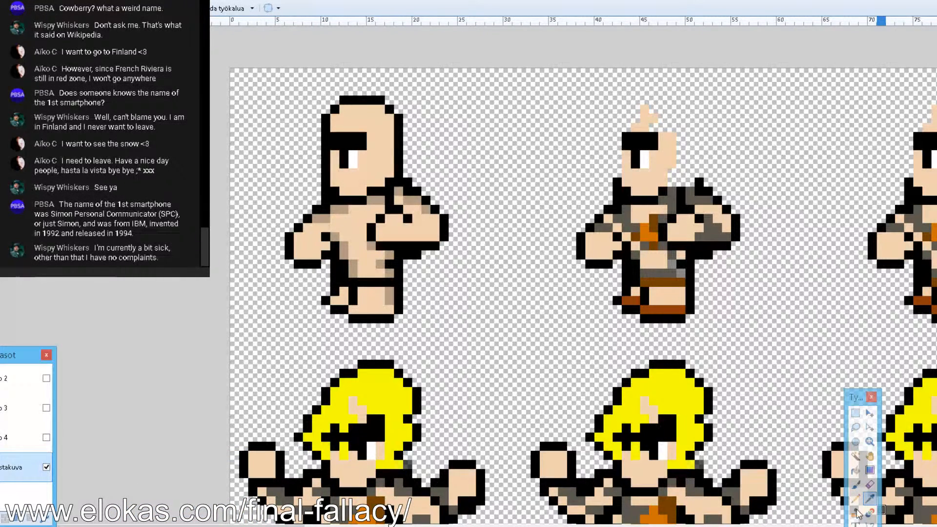
drag(388, 308, 369, 308)
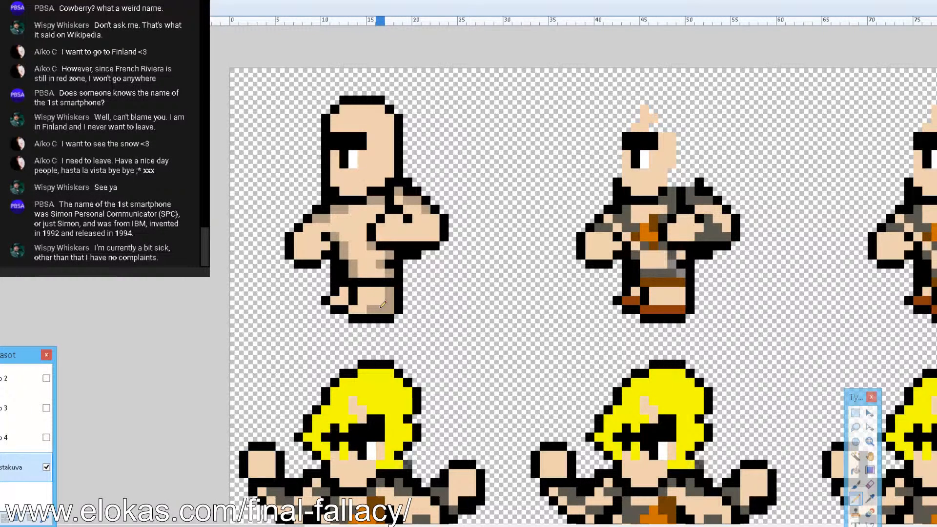
key(ctrl+z)
drag(380, 309, 390, 310)
Toggle the belt, clothing and hair layers on and off to check how they fit over the bare first battler
click(47, 437)
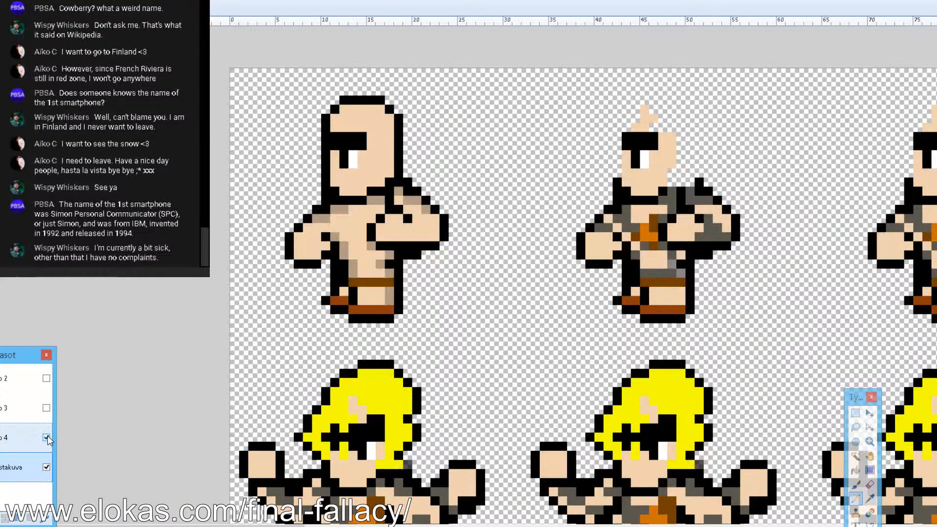
click(46, 410)
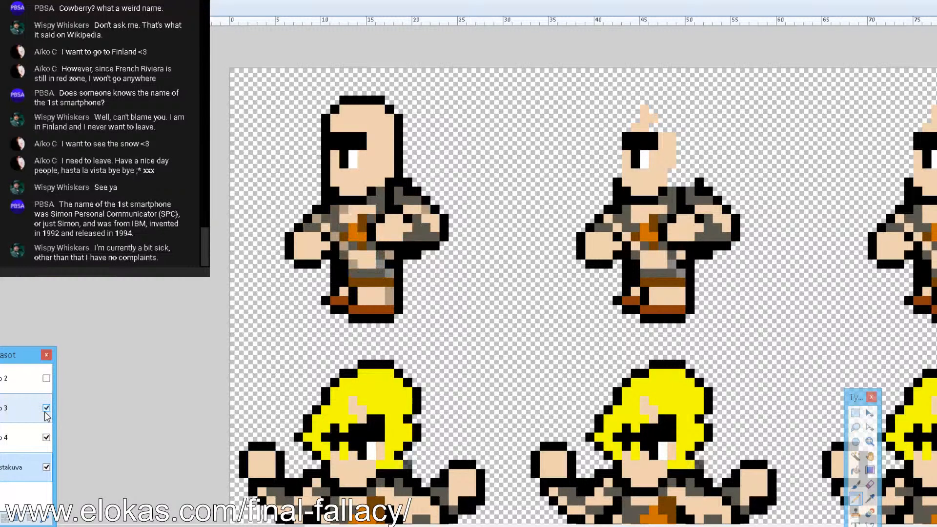
click(46, 380)
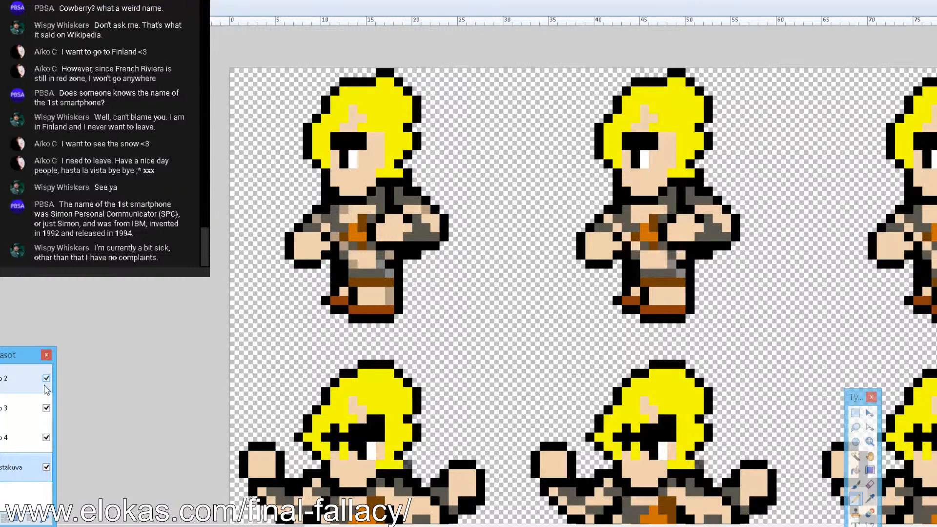
click(46, 378)
click(46, 408)
click(47, 438)
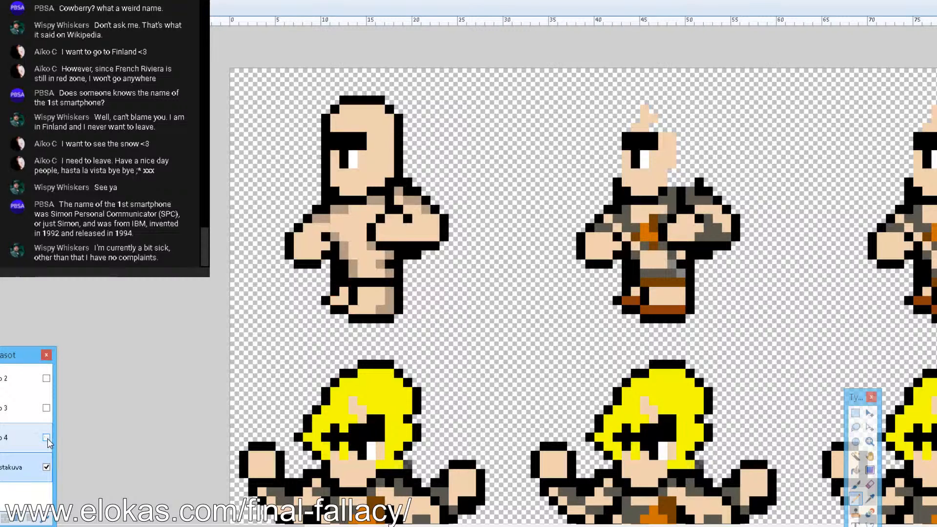
click(47, 437)
click(46, 408)
click(46, 379)
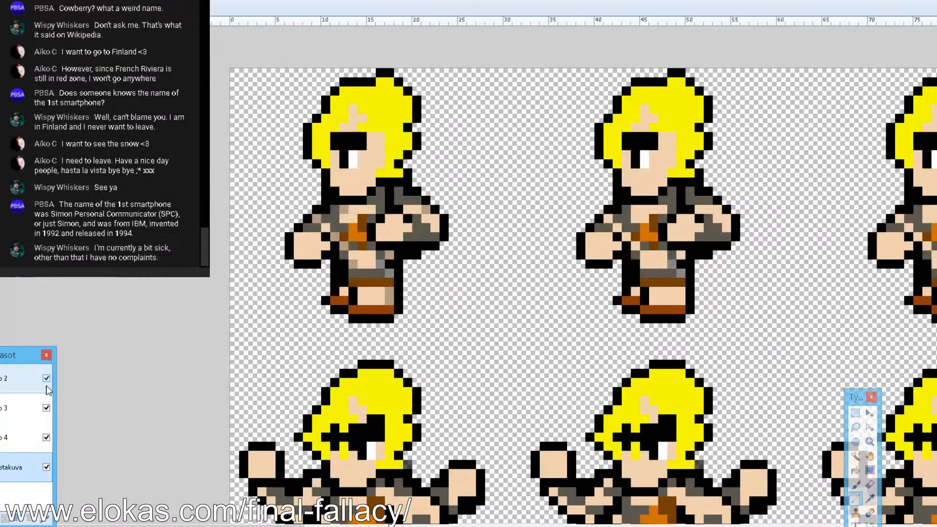
click(46, 379)
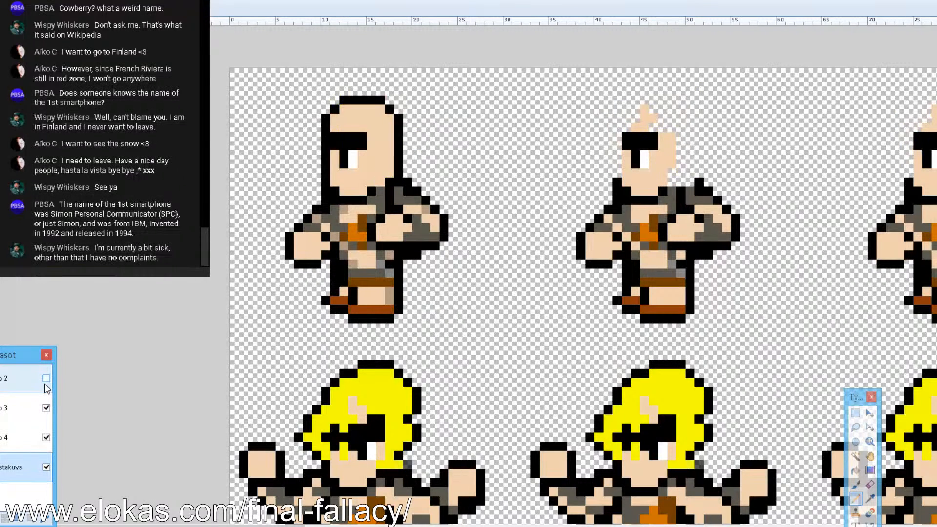
click(46, 408)
click(46, 438)
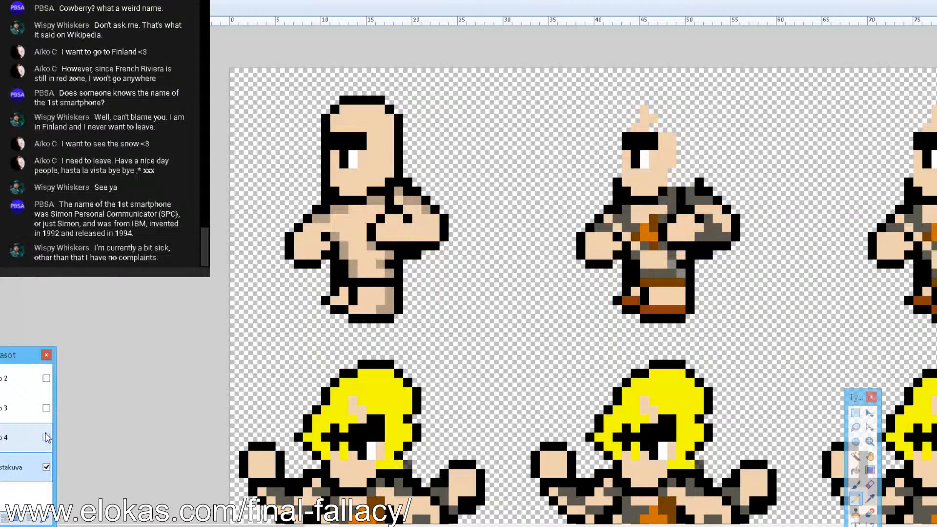
Copy the finished bald, bare first battler from the background layer
click(856, 415)
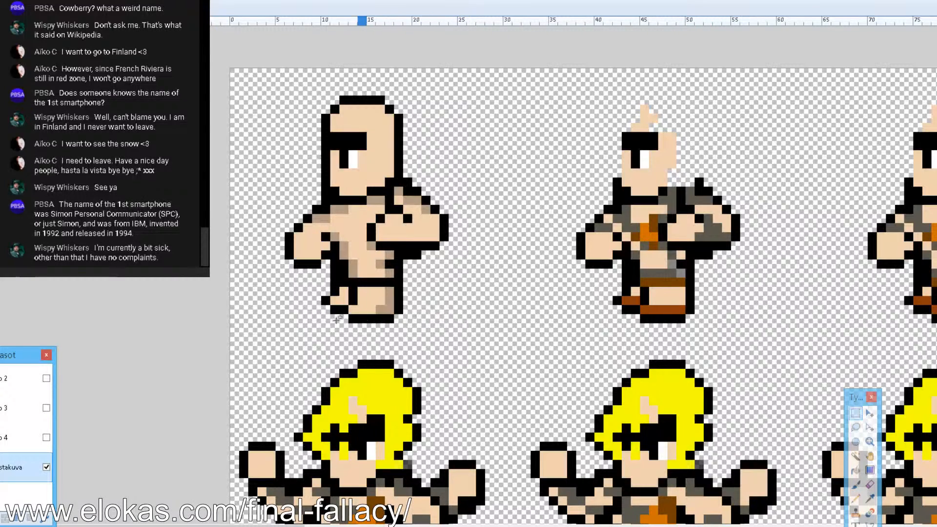
drag(276, 323, 458, 96)
key(ctrl+c)
key(ctrl+v)
drag(382, 181, 745, 191)
key(ctrl+z)
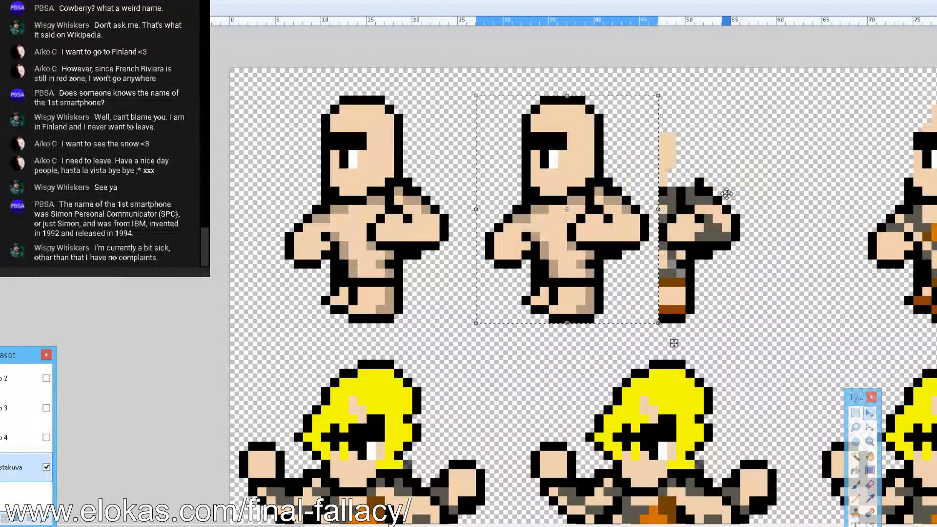
key(ctrl+z)
Paste the copied body onto a new layer aligned over the second battler and make the background layer active again
key(ctrl+shift+v)
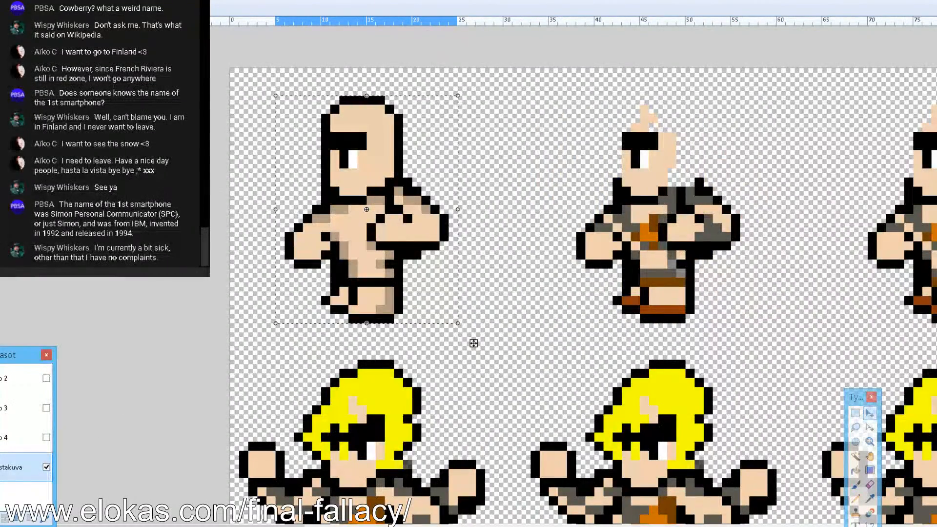
drag(417, 252, 681, 252)
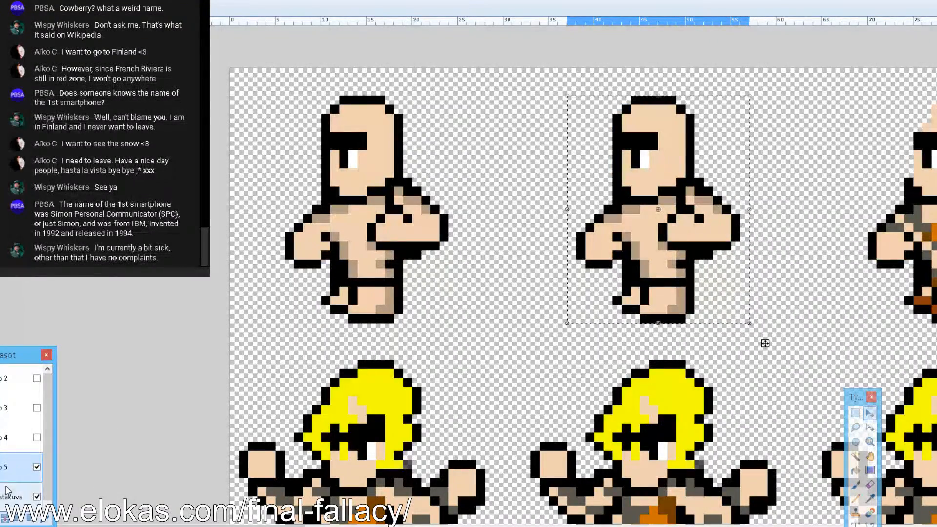
click(17, 497)
key(ctrl+d)
Paste another copy of the bald body into the background layer, align it over the third battler and deselect it
drag(274, 525, 358, 525)
key(ctrl+v)
drag(14, 214, 534, 215)
key(ctrl+z)
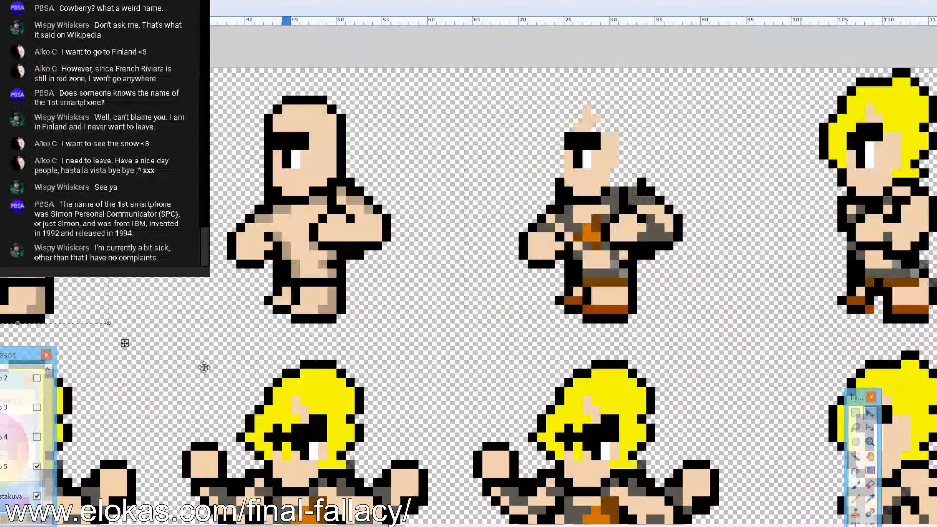
drag(30, 223, 612, 222)
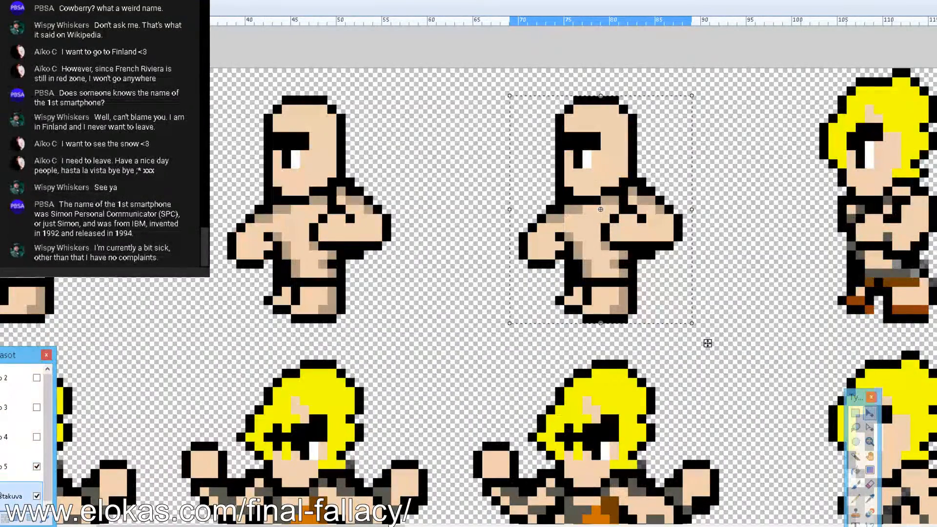
key(ctrl+d)
scroll(615, 443, left, 5)
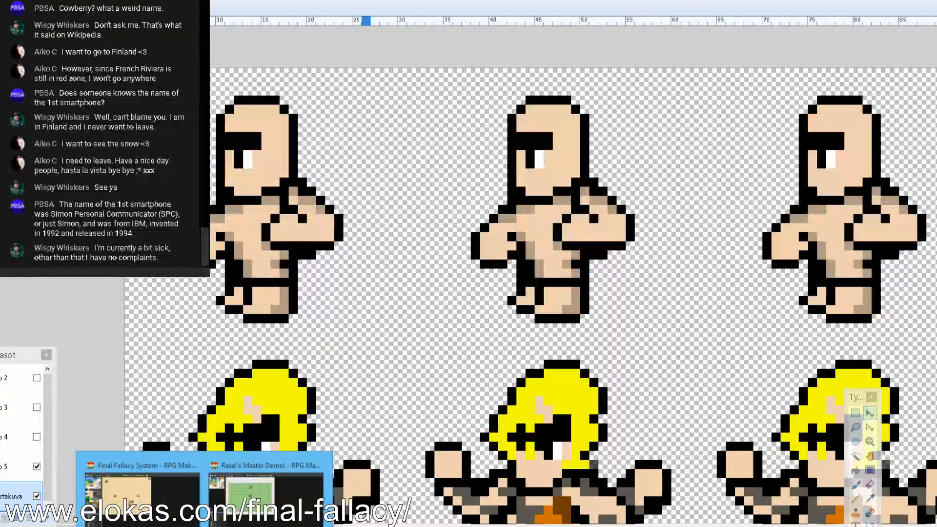
Check the copied bodies by toggling the belt, clothing and hair layers, ending with only the hair layer shown over them
click(309, 505)
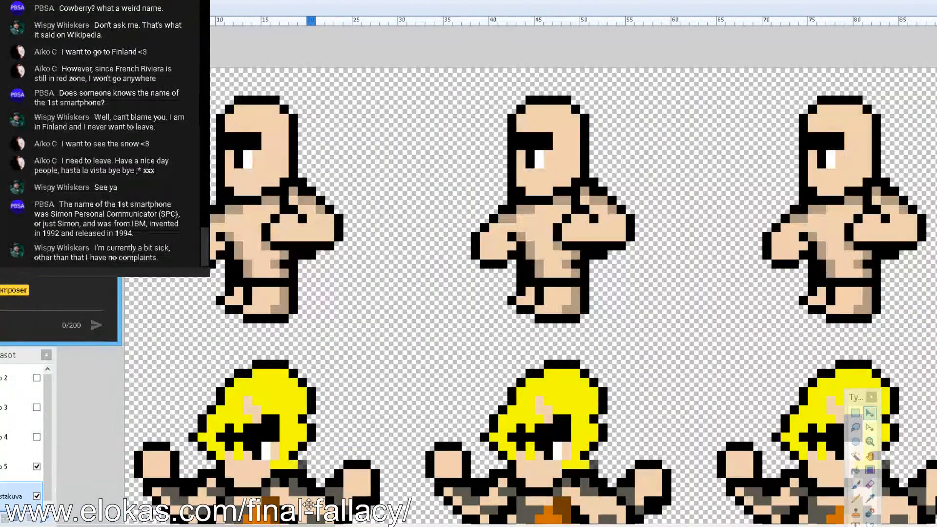
click(855, 416)
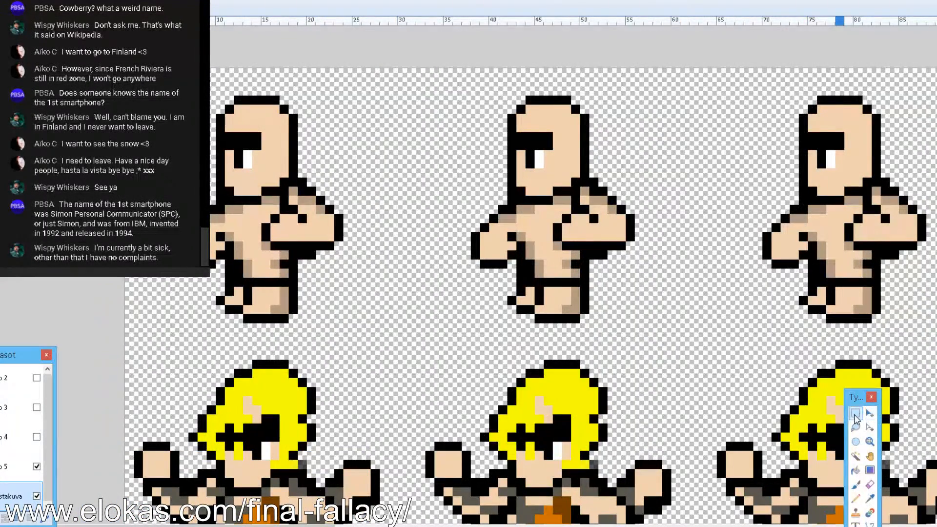
click(36, 437)
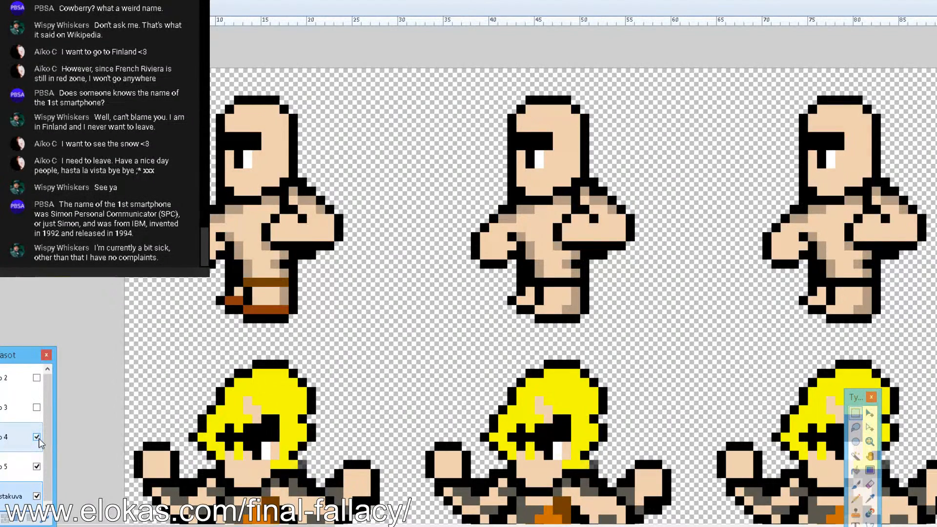
click(37, 409)
click(37, 379)
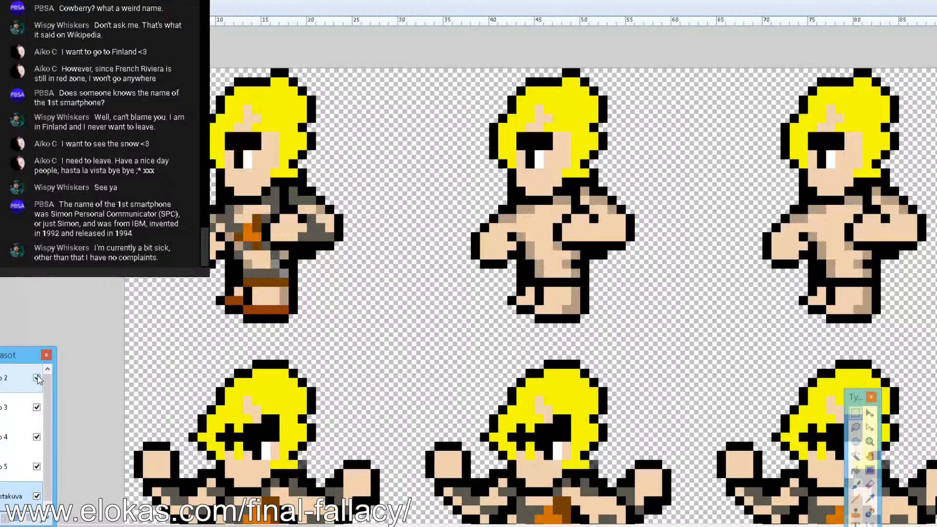
click(37, 378)
click(37, 378)
click(37, 409)
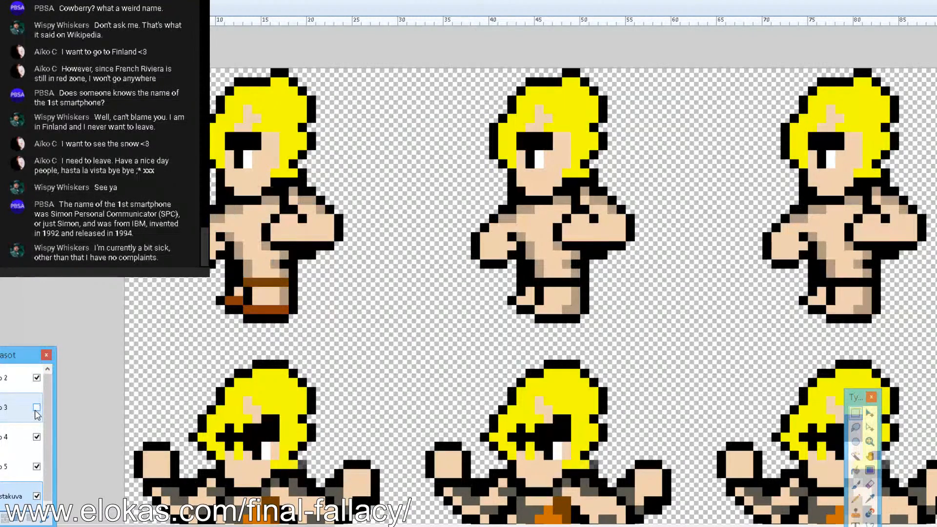
click(37, 437)
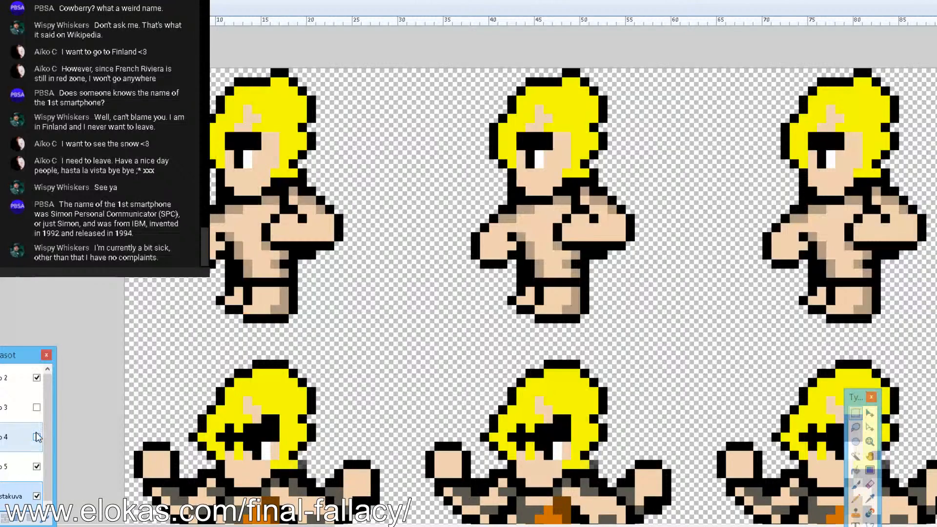
Show the belt layer, copy the first battler's brown belt and footwear, and paste them aligned over the second battler
click(37, 436)
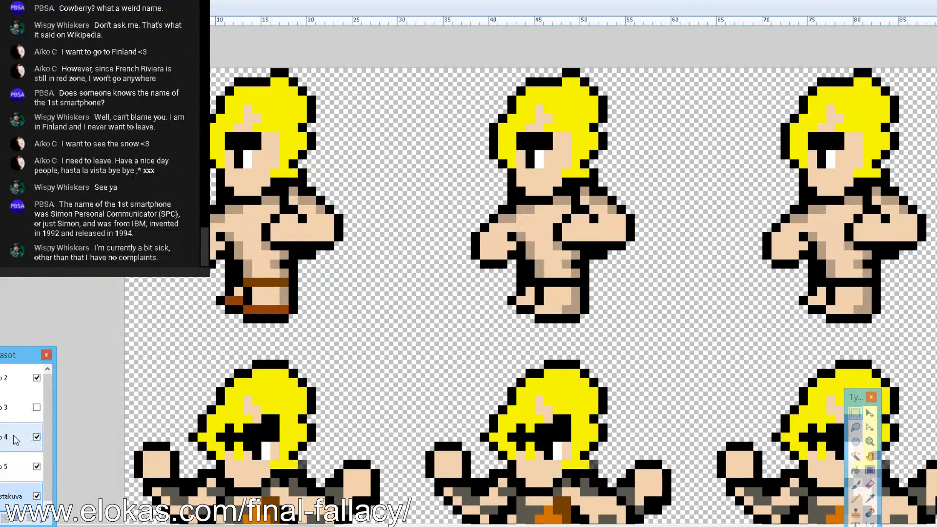
click(855, 413)
drag(307, 323, 216, 279)
key(m)
drag(339, 334, 557, 335)
drag(515, 305, 570, 305)
Paste another copy of the belt and footwear aligned over the third battler and deselect it
key(ctrl+v)
drag(253, 305, 836, 305)
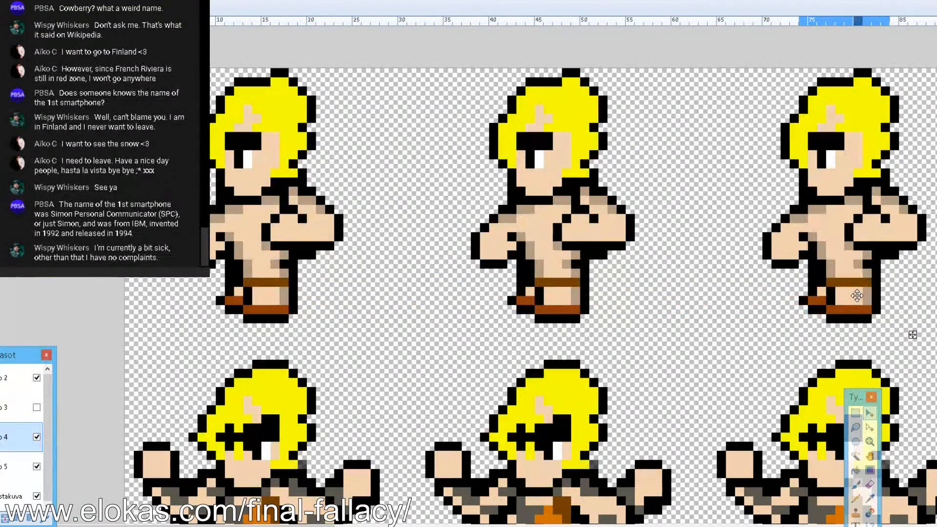
click(856, 413)
key(ctrl+d)
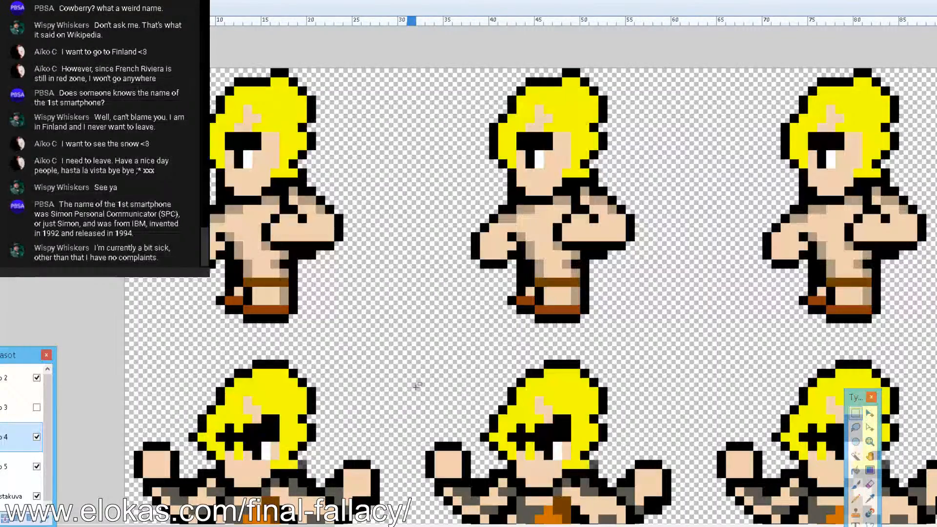
Show the clothing layer, copy the first battler's grey and orange clothing, and paste it aligned over the second battler
click(37, 407)
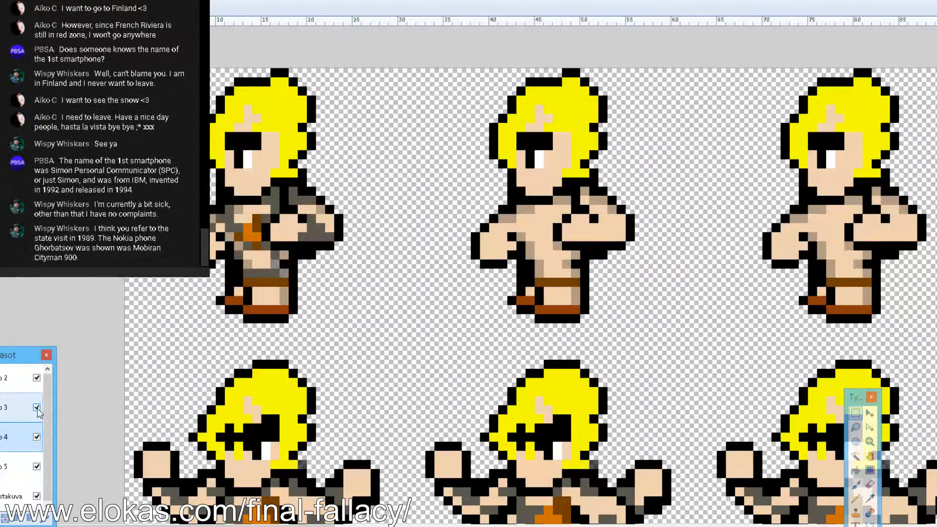
drag(211, 269, 164, 278)
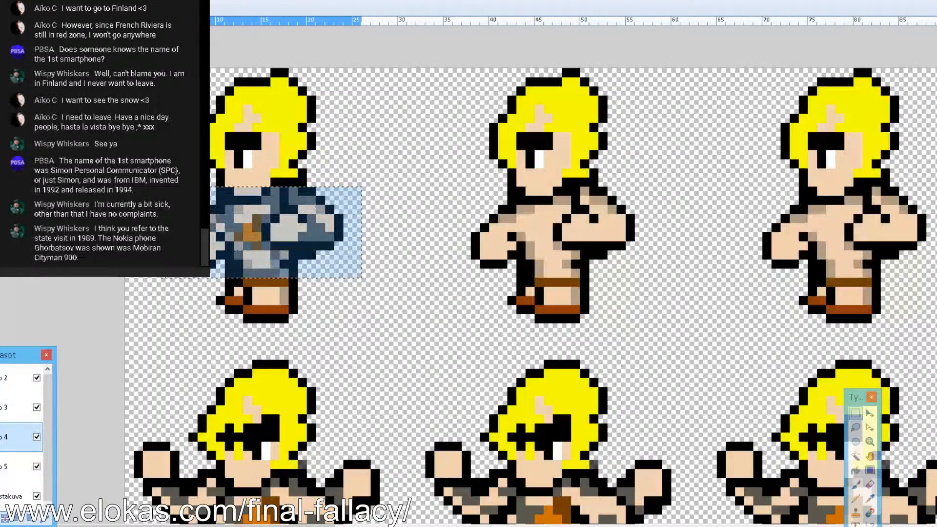
key(m)
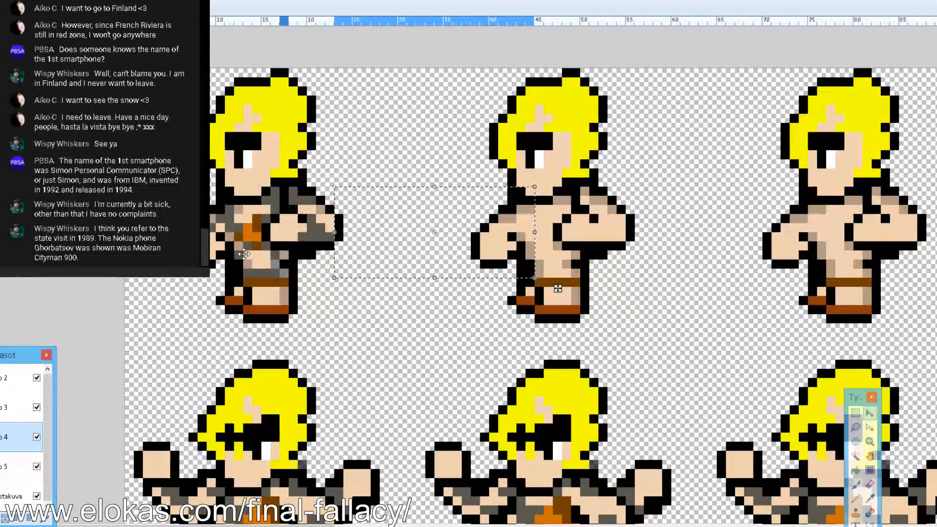
click(36, 407)
click(37, 406)
drag(324, 215, 614, 202)
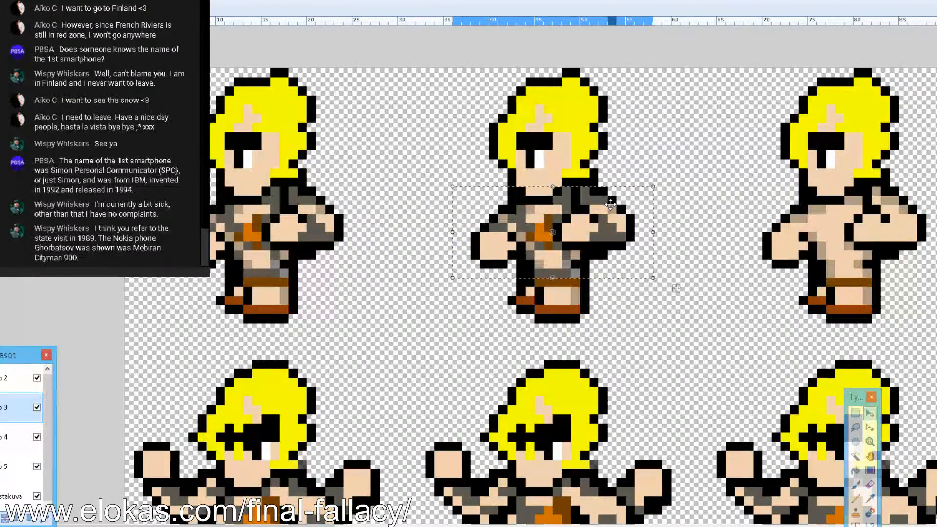
Paste another copy of the grey and orange clothing aligned over the third battler and deselect it
key(ctrl+v)
drag(330, 232, 907, 239)
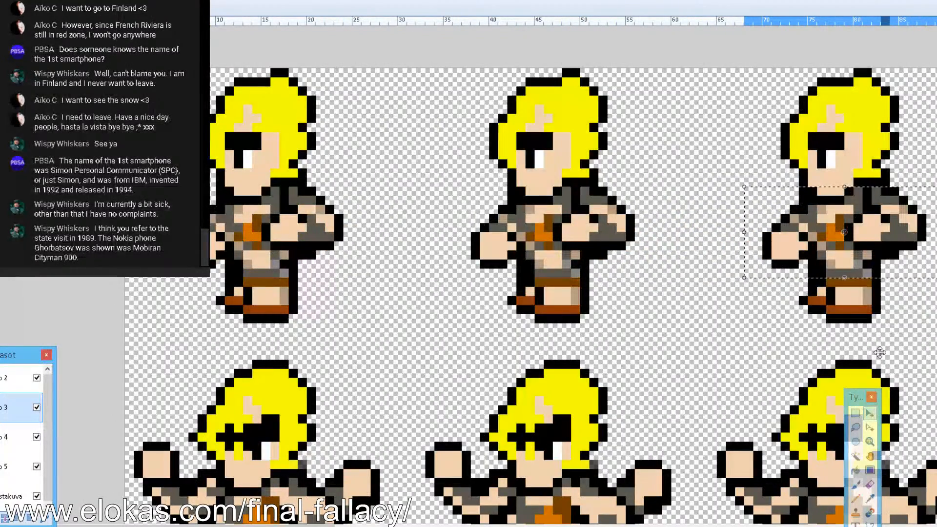
click(855, 413)
key(ctrl+d)
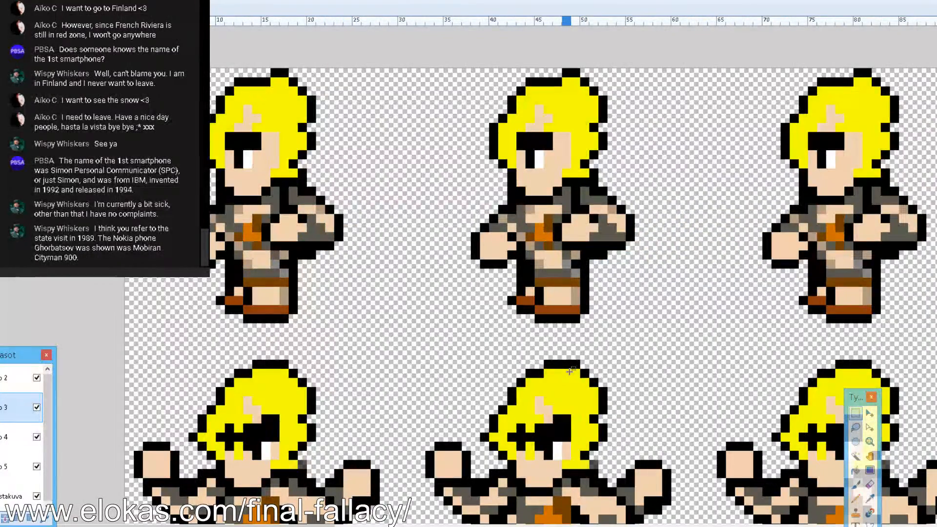
Check the three finished battlers by toggling the hair, clothing and belt layers, ending with all of them shown
ctrl+scroll(570, 372, down, 3)
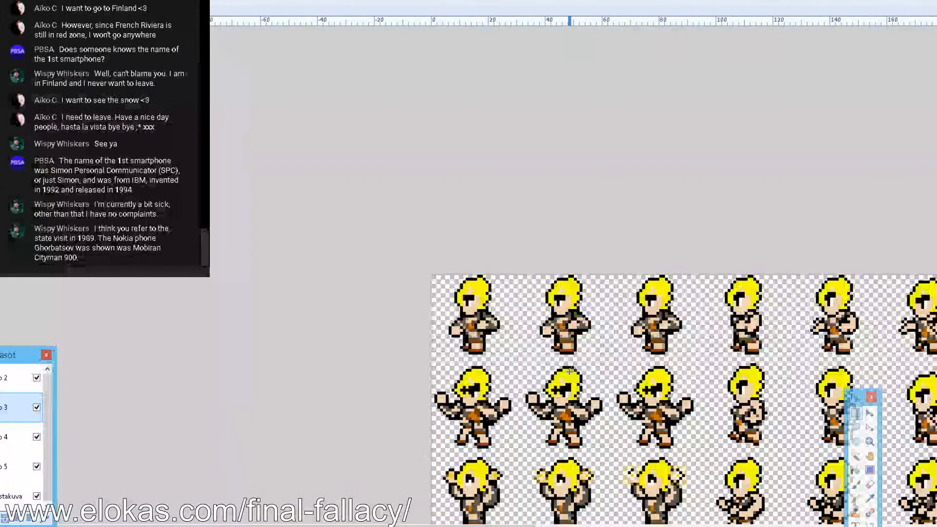
click(37, 377)
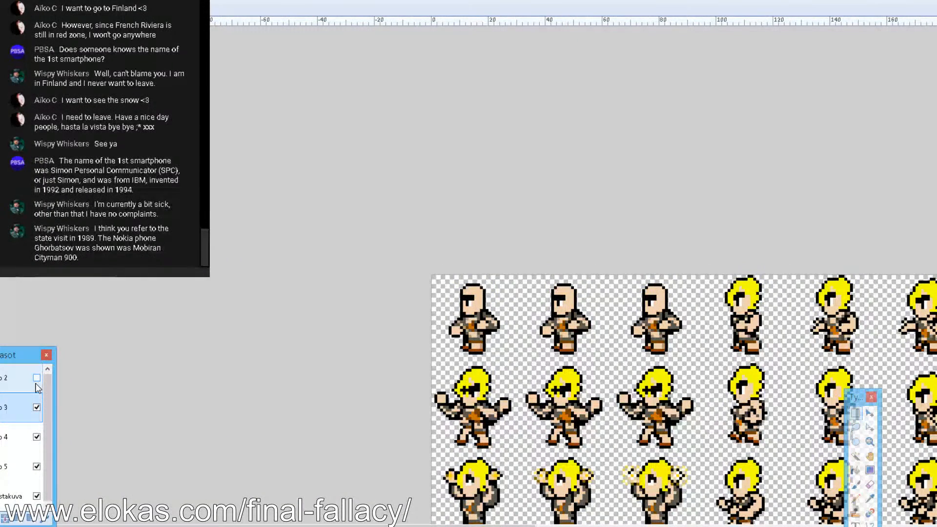
click(37, 407)
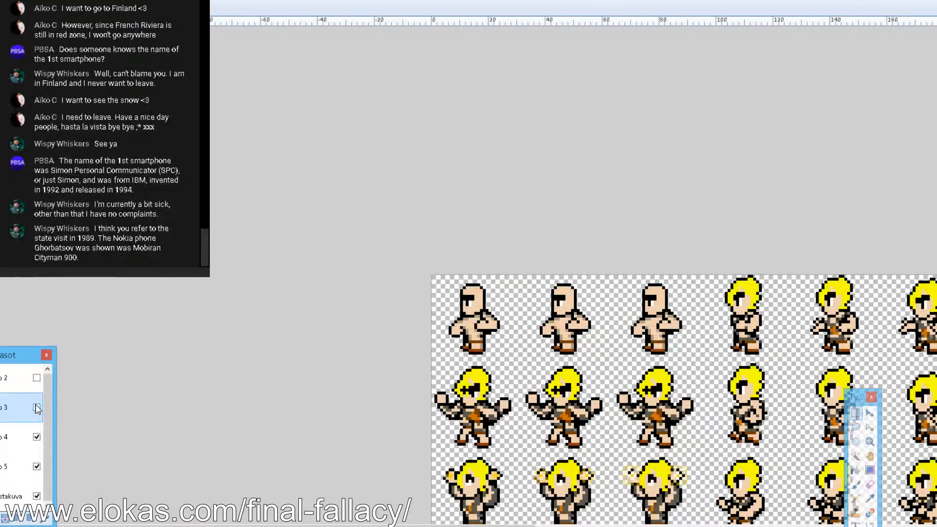
click(36, 437)
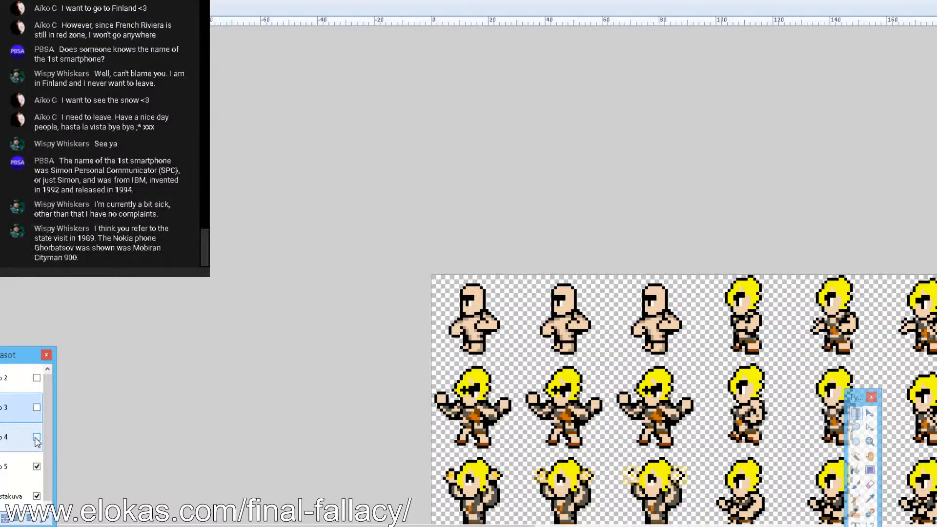
click(37, 437)
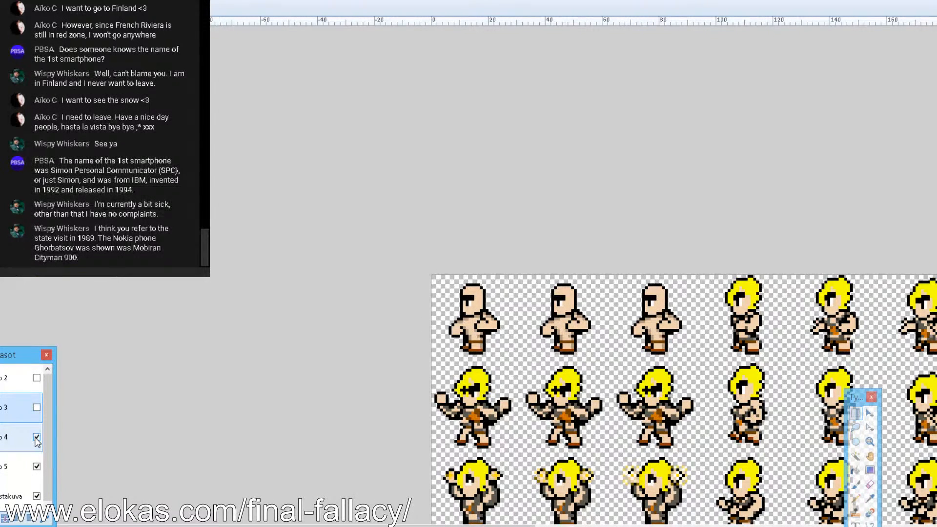
click(37, 407)
click(37, 378)
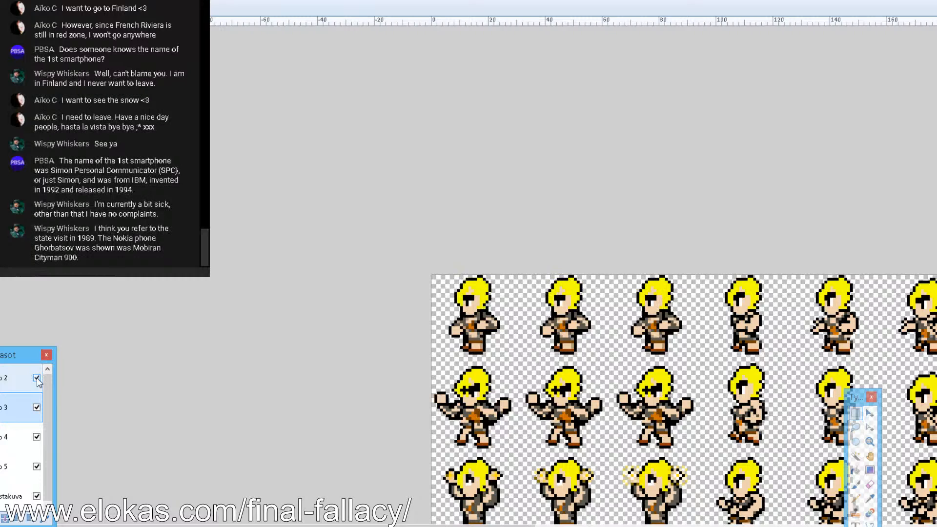
click(37, 408)
click(38, 437)
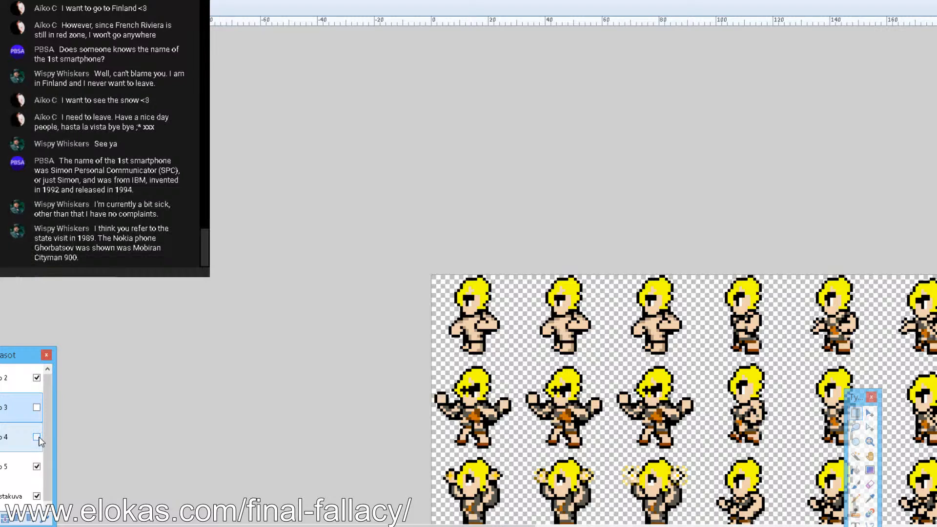
click(37, 438)
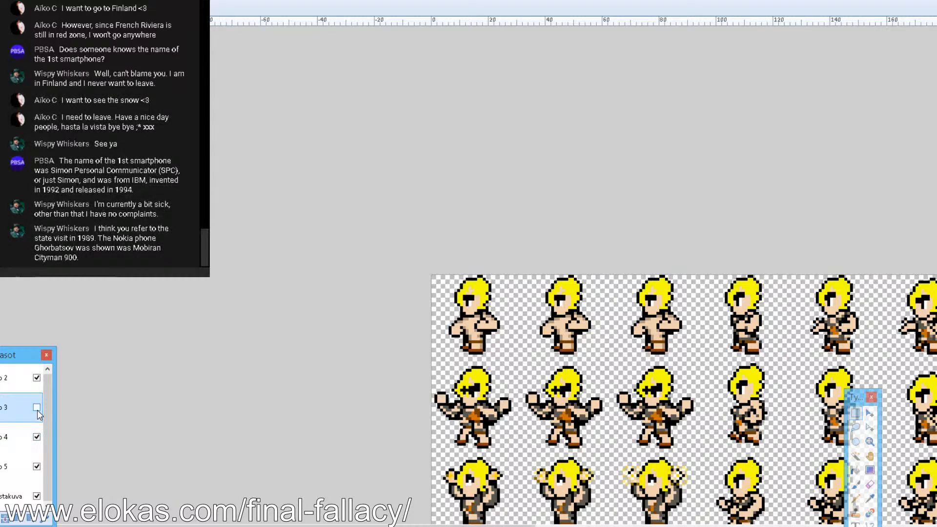
click(37, 409)
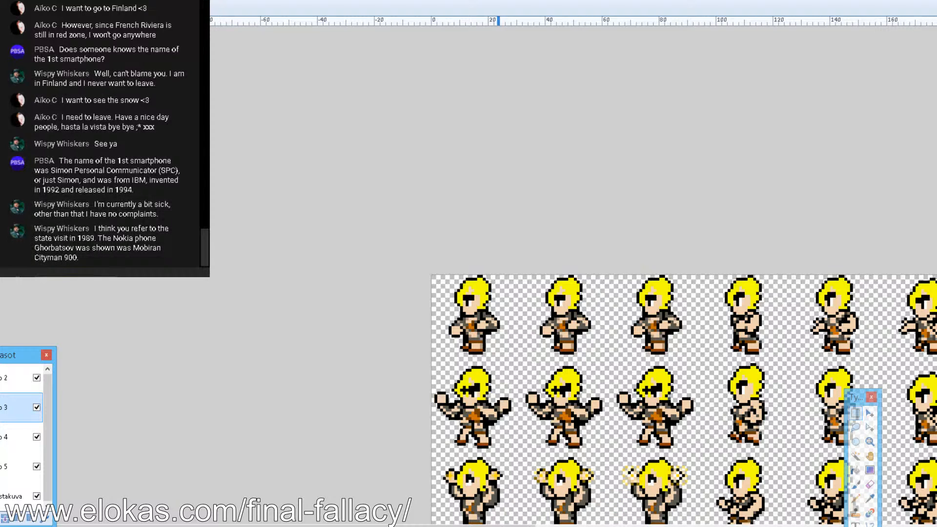
click(282, 496)
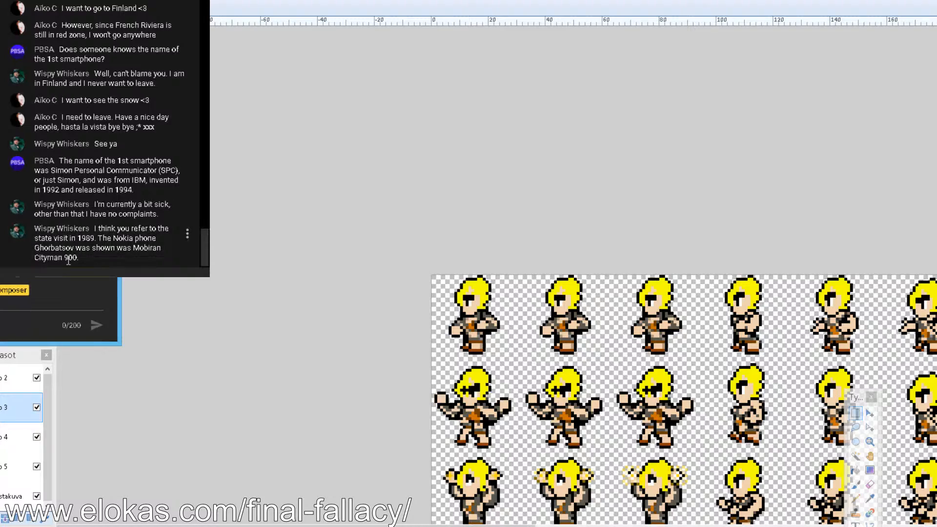
Select the grey and orange clothing pixels on the arms, torso and hips of the second row's first battler
scroll(444, 439, right, 3)
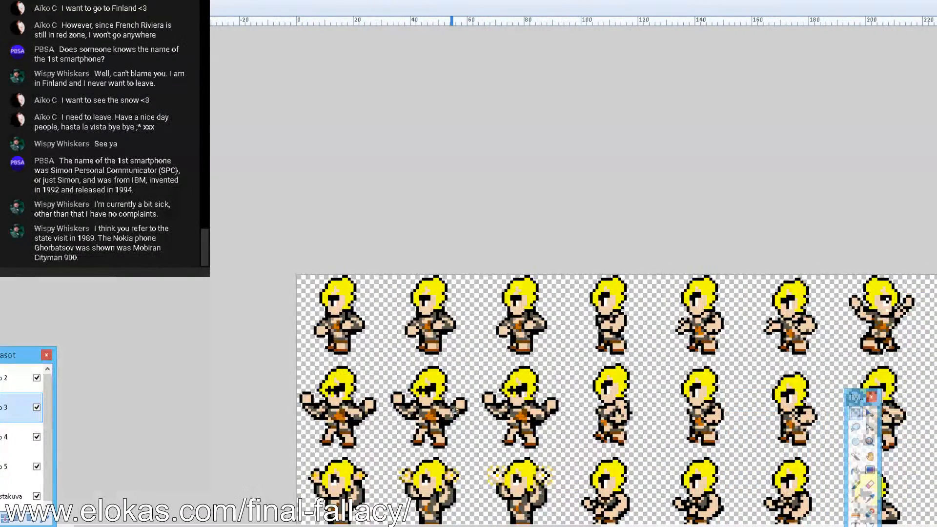
scroll(454, 413, up, 4)
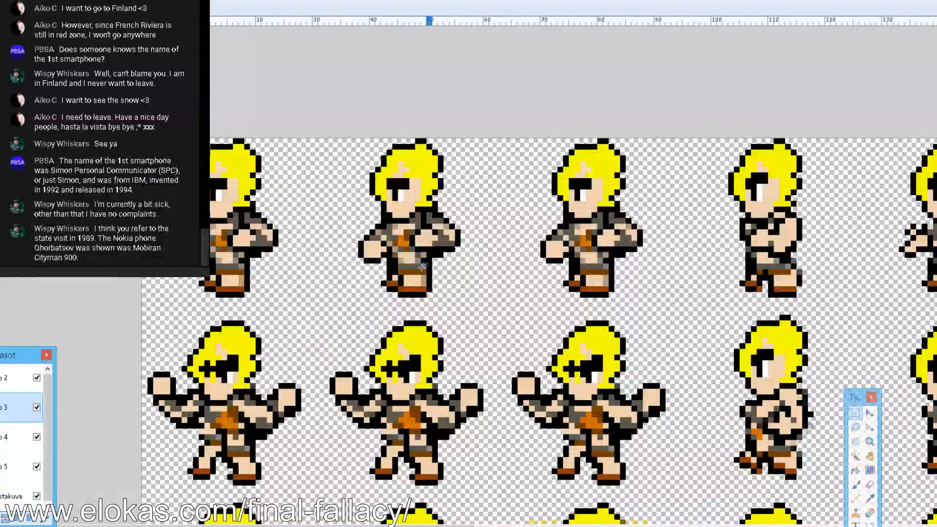
scroll(374, 353, down, 1)
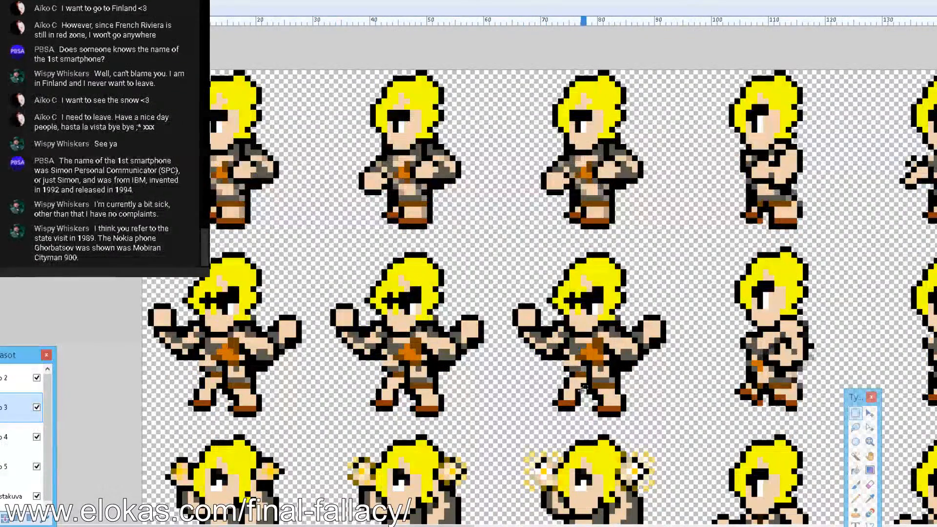
drag(661, 423, 142, 267)
click(176, 339)
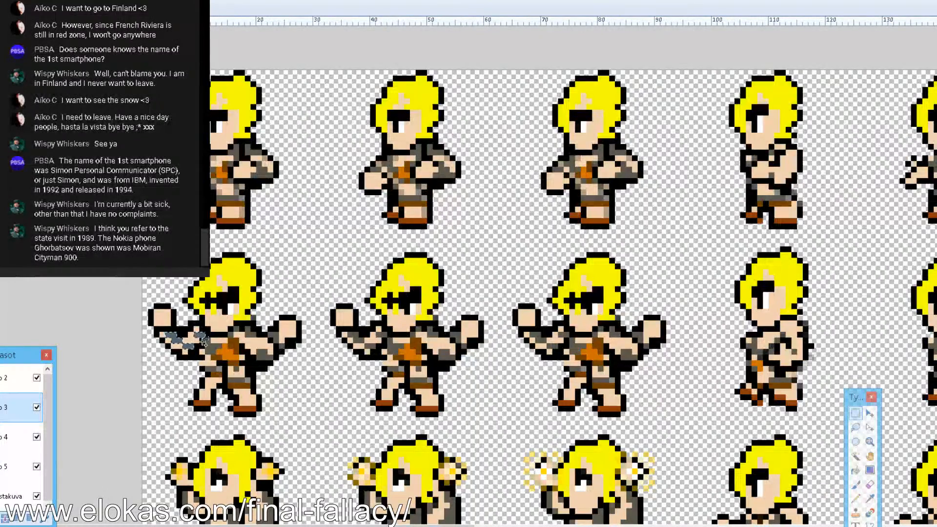
drag(210, 348, 233, 346)
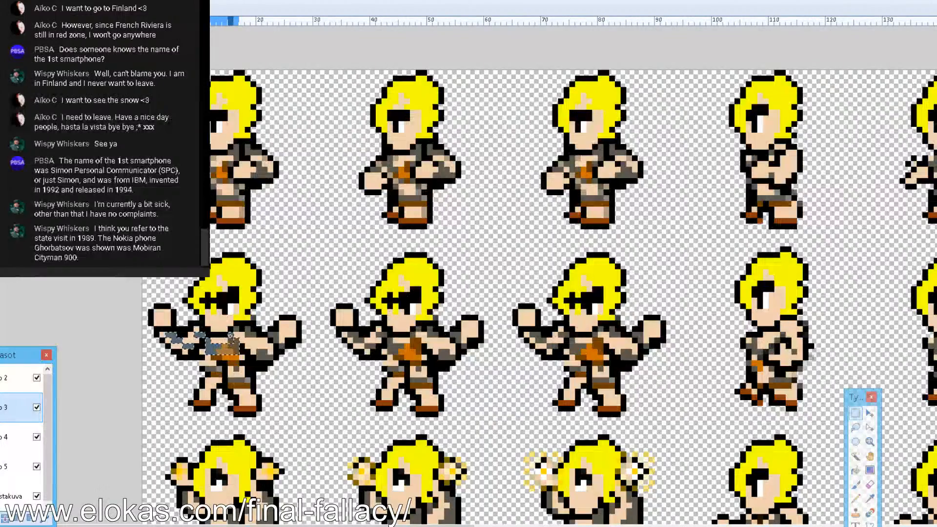
drag(248, 329, 282, 342)
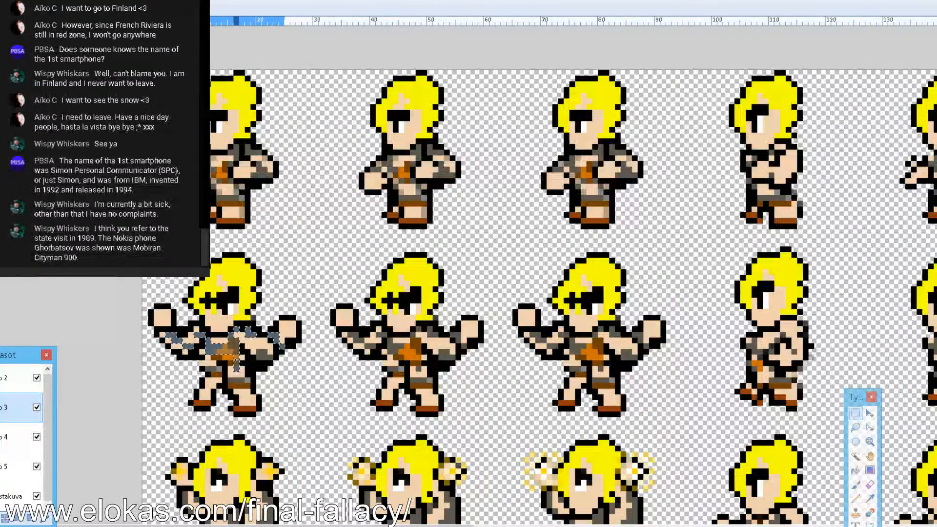
drag(232, 361, 249, 382)
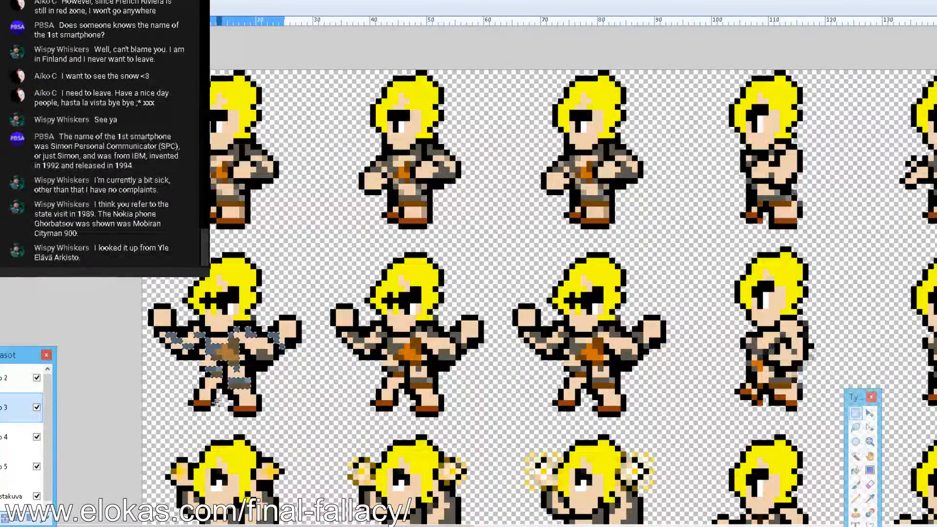
drag(208, 405, 247, 408)
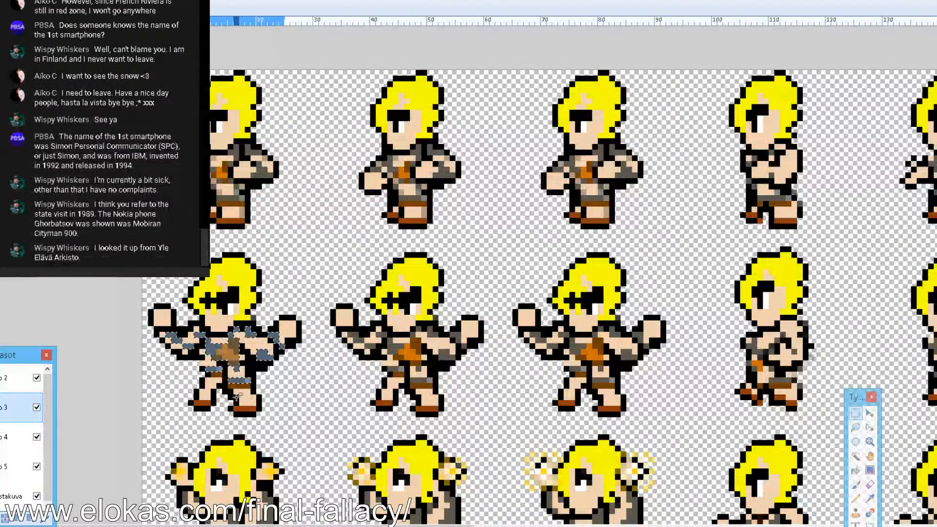
key(ctrl+d)
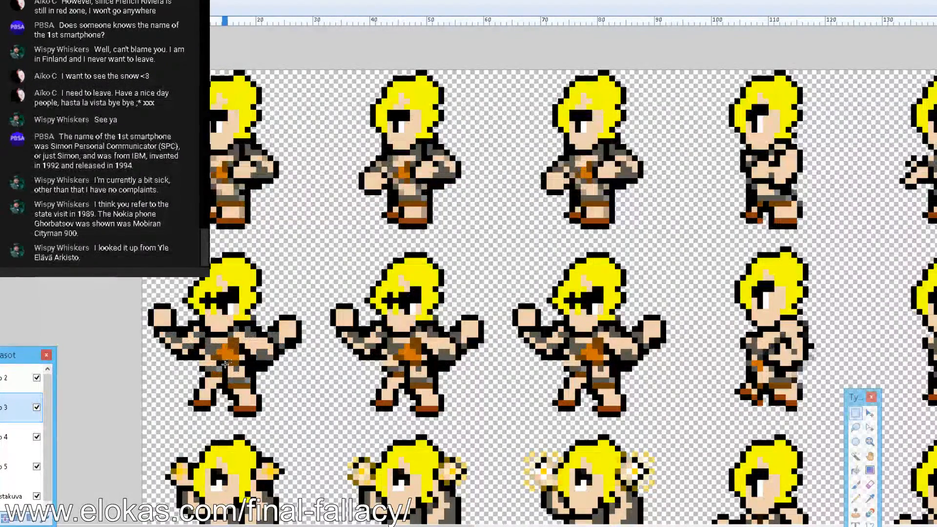
click(226, 363)
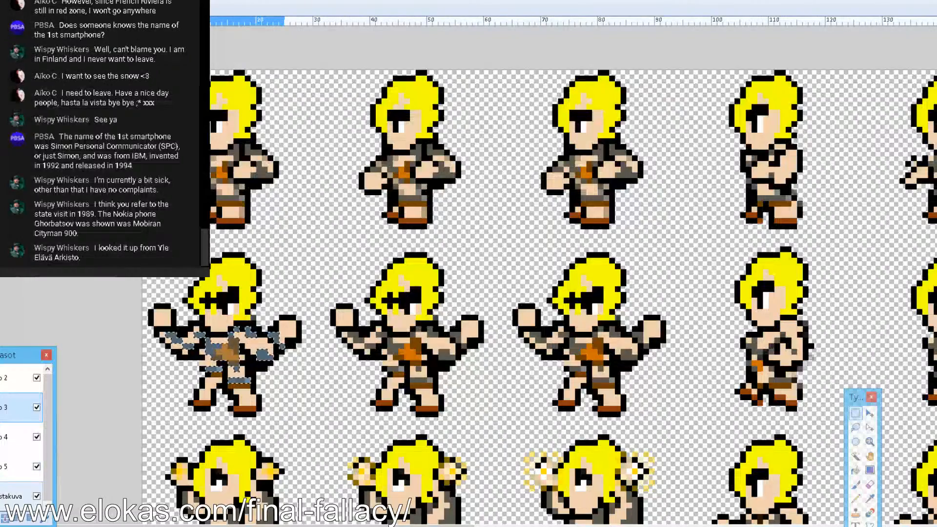
Cut the selected clothing from the background layer, paste it in place on the clothing layer, hide that layer and deselect
click(6, 488)
key(ctrl+x)
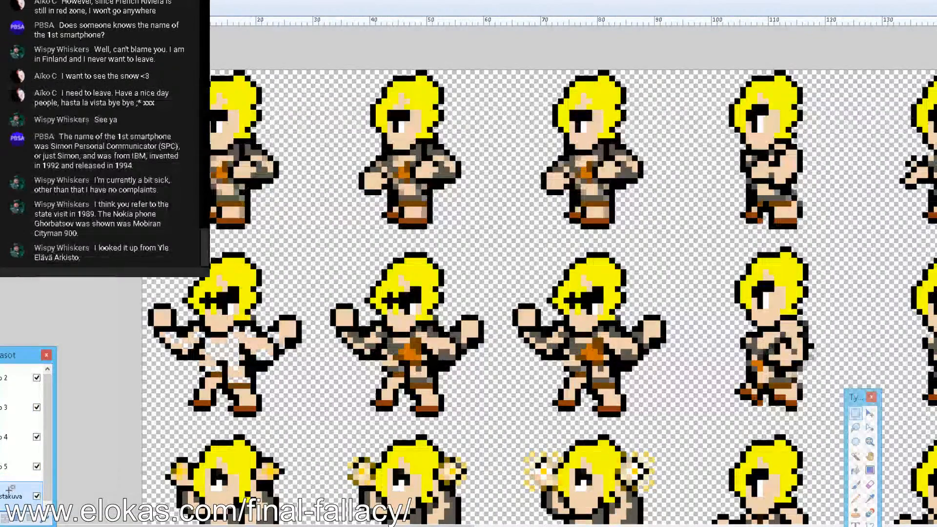
click(19, 408)
key(ctrl+v)
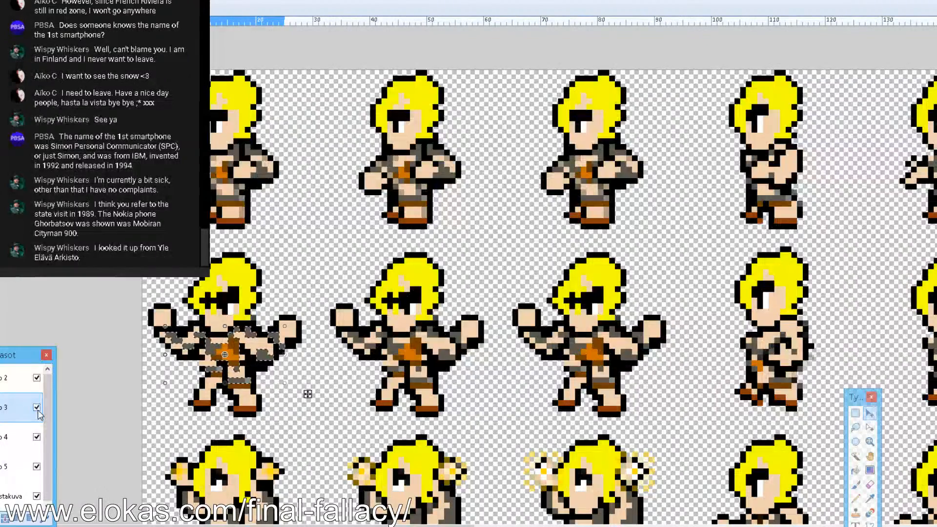
click(37, 408)
click(855, 412)
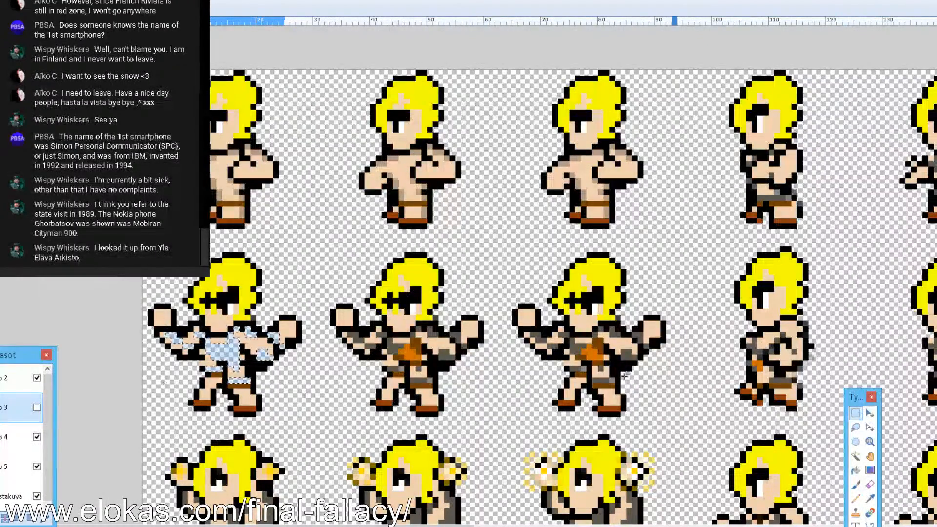
Fill the clothing gaps of the second row's first battler with the sampled skin colour, using the Pencil on the background layer
click(869, 498)
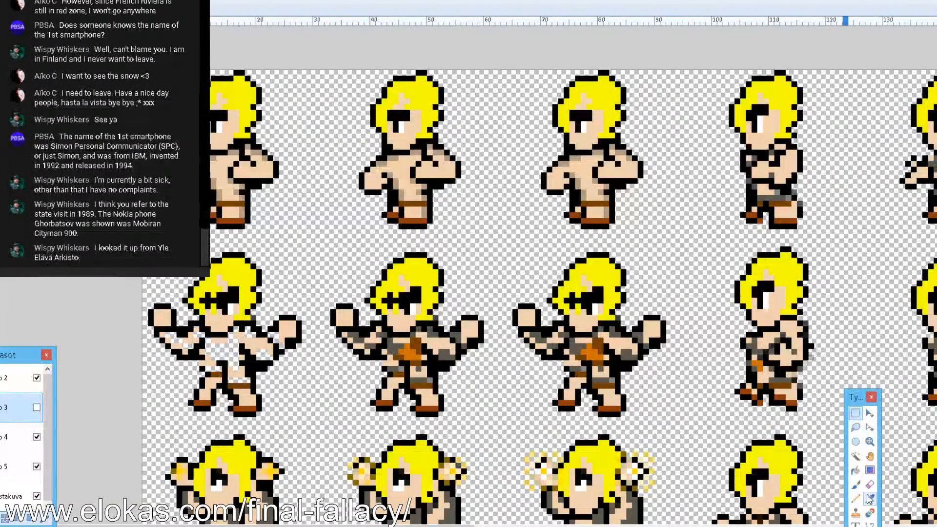
click(20, 496)
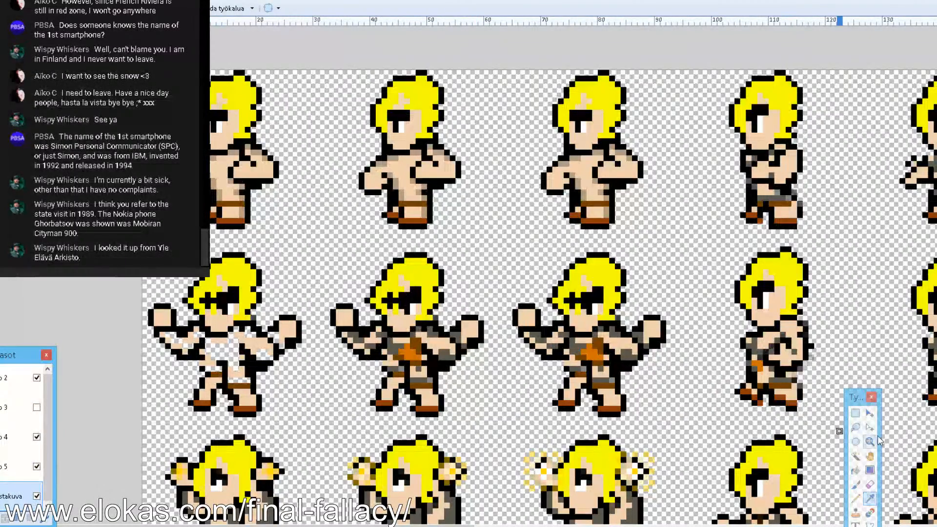
click(855, 498)
click(5, 407)
click(5, 496)
mouse_move(239, 350)
mouse_down()
mouse_move(236, 361)
mouse_move(231, 342)
mouse_move(208, 345)
mouse_move(225, 353)
mouse_move(211, 354)
mouse_move(207, 343)
mouse_move(214, 362)
mouse_up()
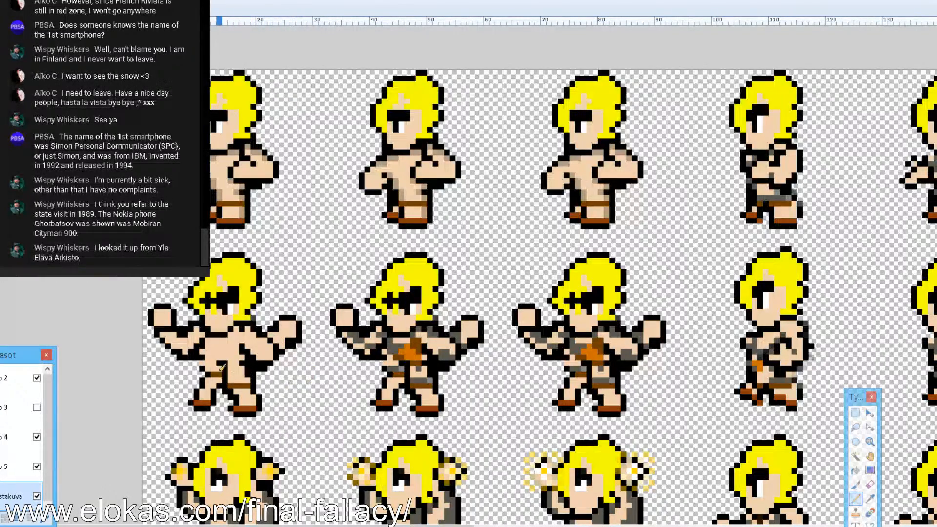
Shade the torso, arms and legs of the second row's first battler with the sampled darker skin tone, using the Pencil
key(F8)
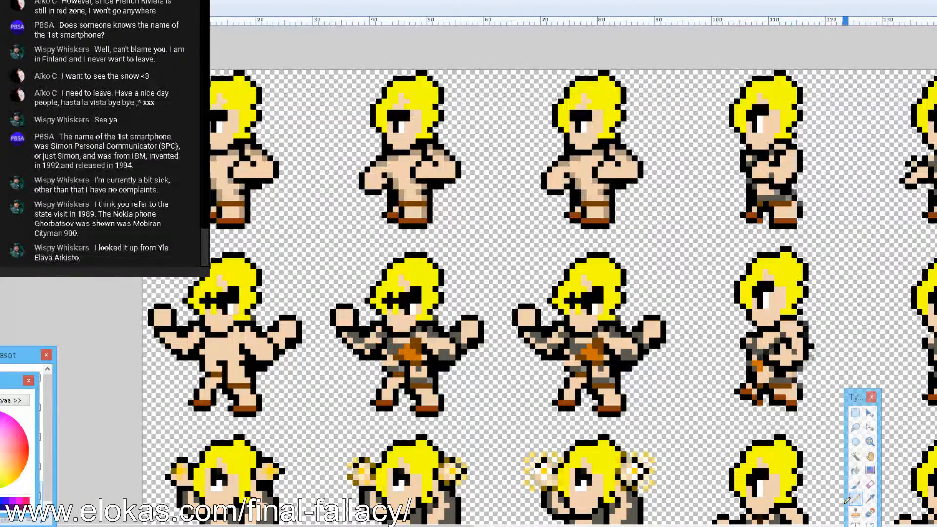
click(869, 498)
click(233, 353)
click(854, 503)
click(869, 498)
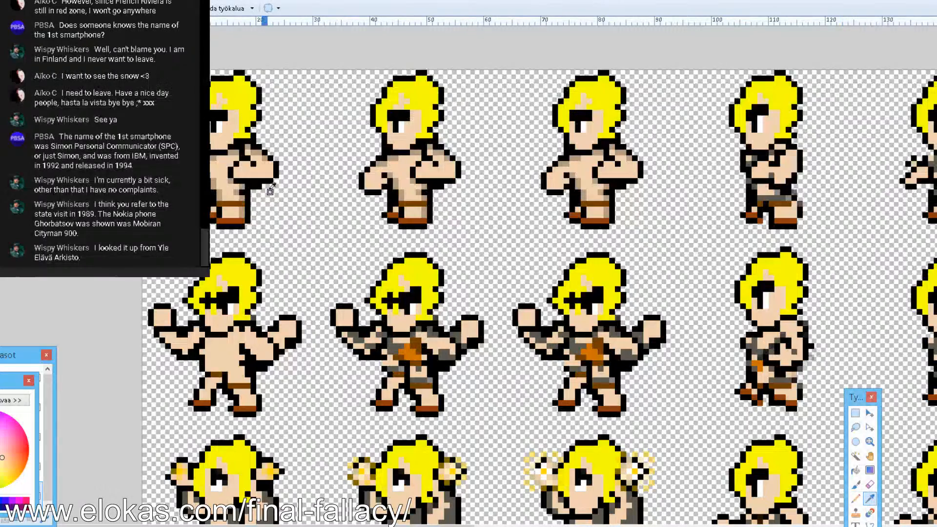
click(855, 498)
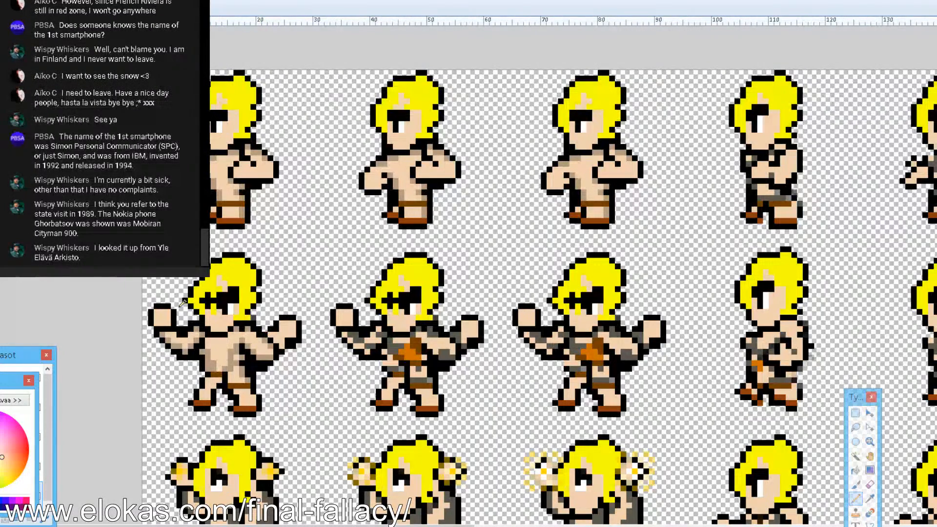
Compare the shaded body of the second row's first battler with its clothed version by toggling the clothing layer, leaving it shown
scroll(318, 363, down, 2)
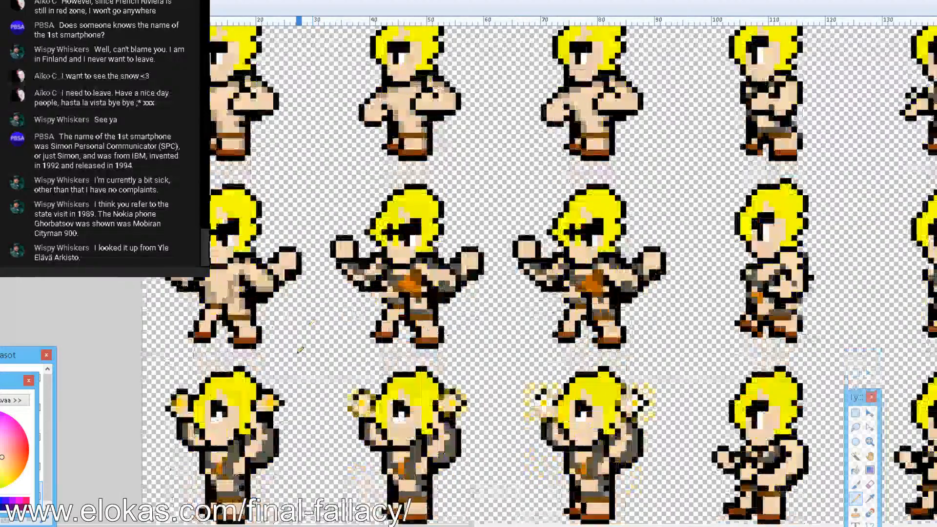
click(854, 413)
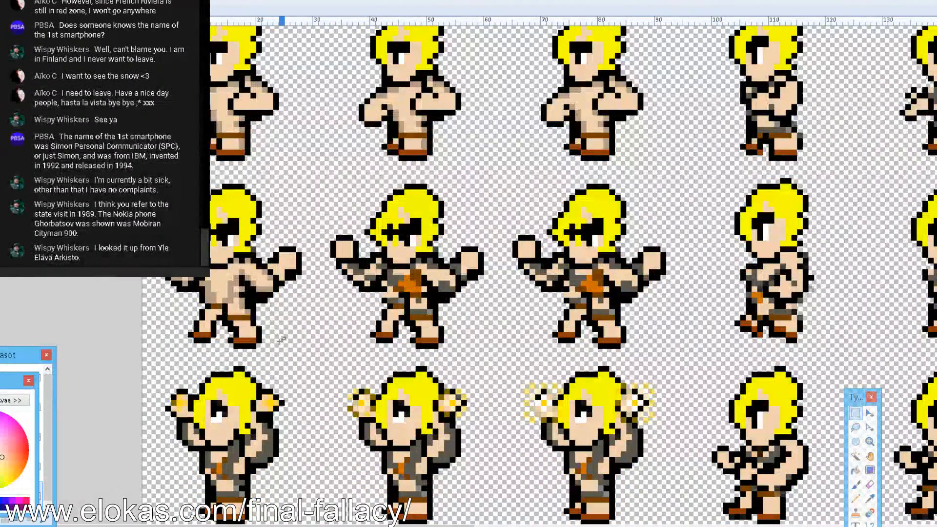
click(29, 380)
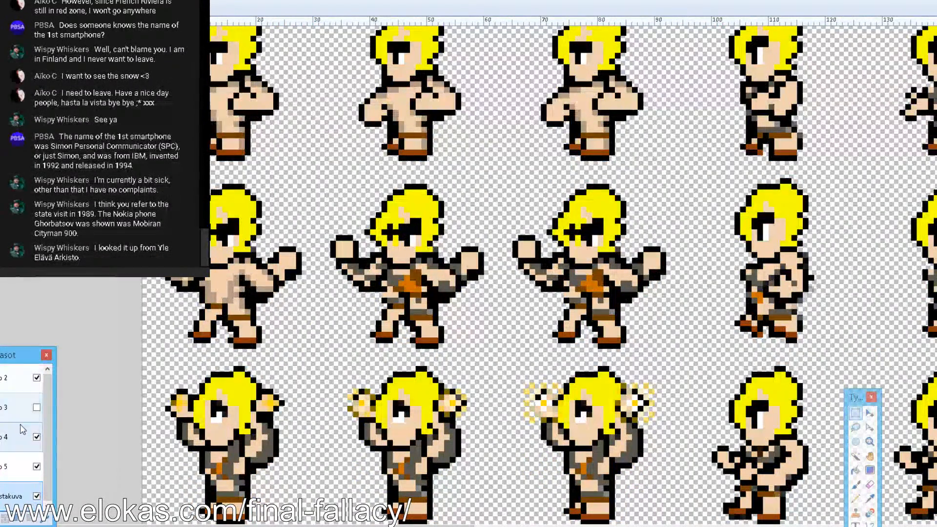
click(37, 407)
click(38, 409)
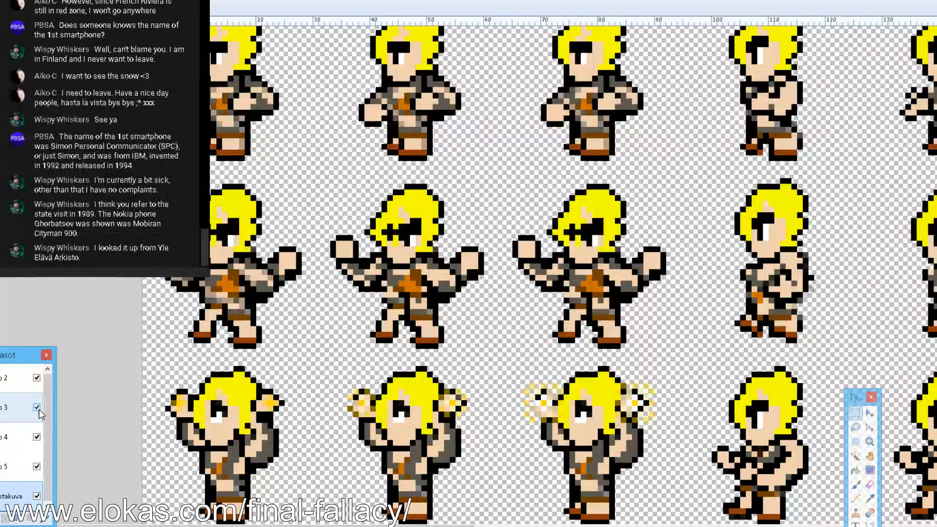
click(38, 408)
click(38, 408)
click(40, 409)
click(40, 409)
click(241, 526)
click(288, 521)
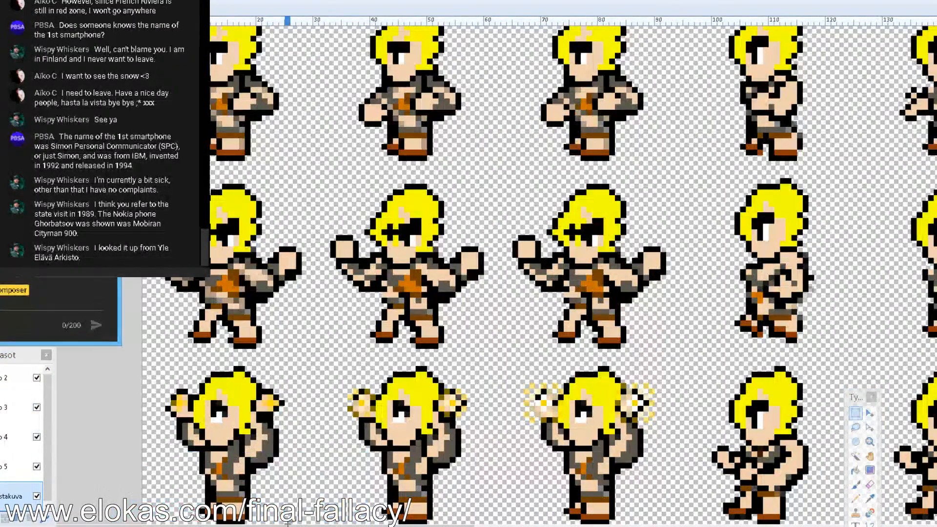
click(62, 282)
click(181, 333)
Hide the clothing layer and select the brown belt and shoe pixels of the second row's first battler
scroll(180, 335, up, 2)
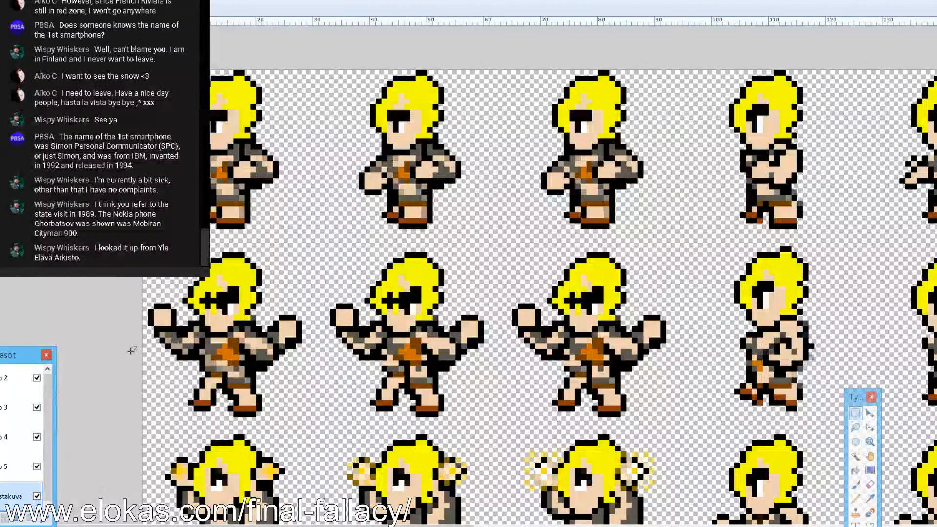
click(36, 407)
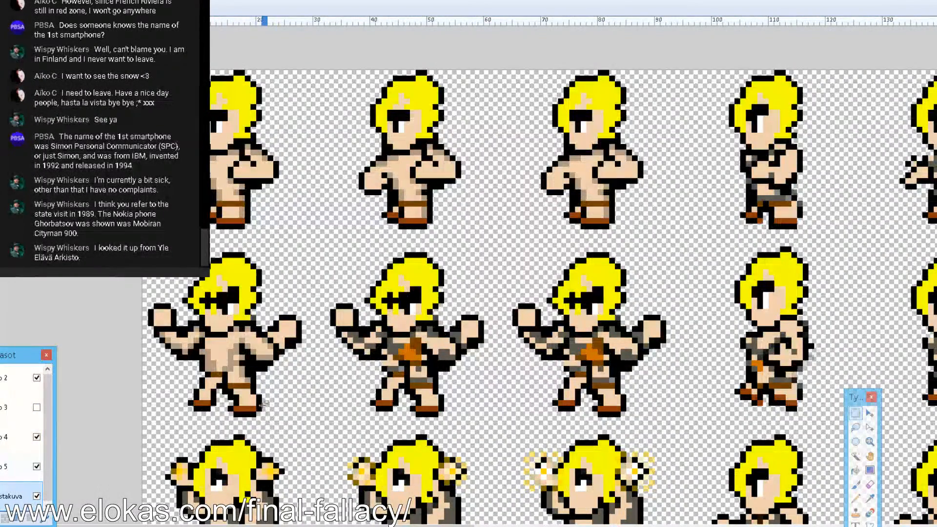
drag(221, 374, 195, 402)
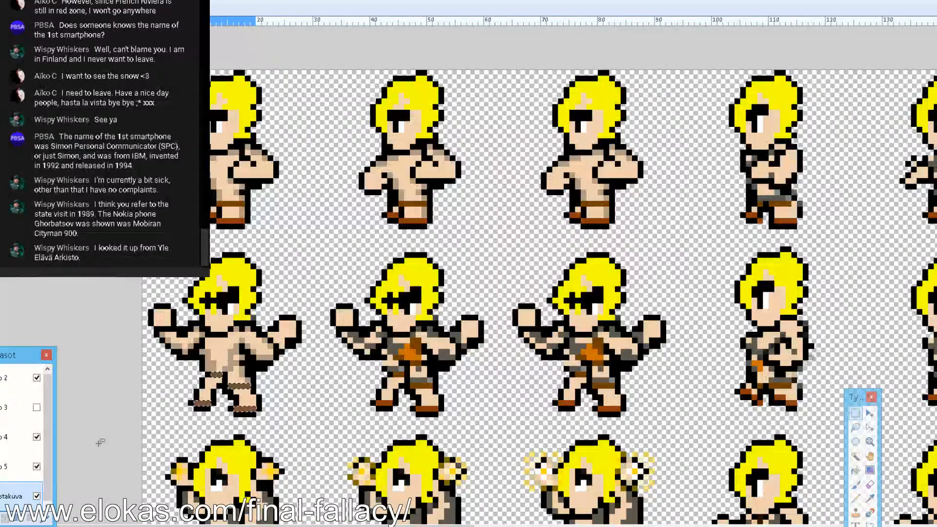
Move the selected belt and shoe pixels from the background layer onto the belt layer, deselect and hide that layer
click(37, 436)
click(37, 437)
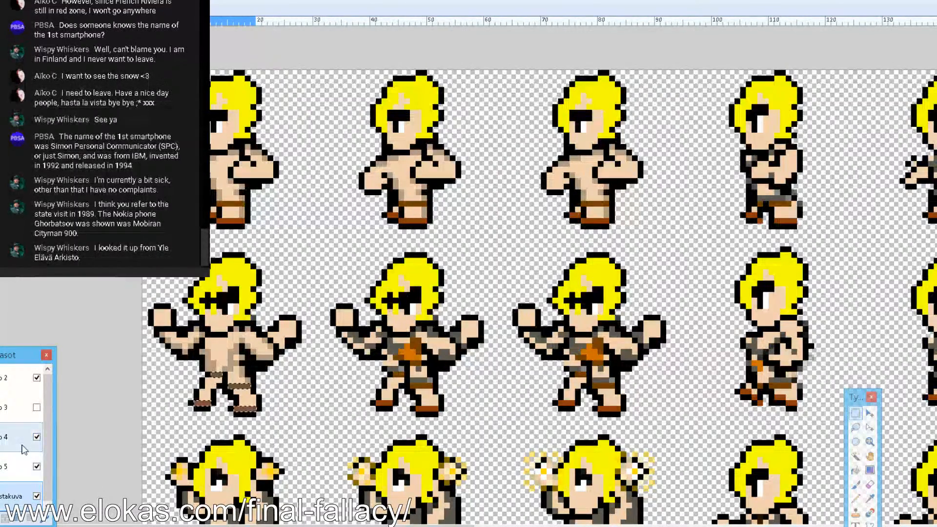
key(m)
click(30, 495)
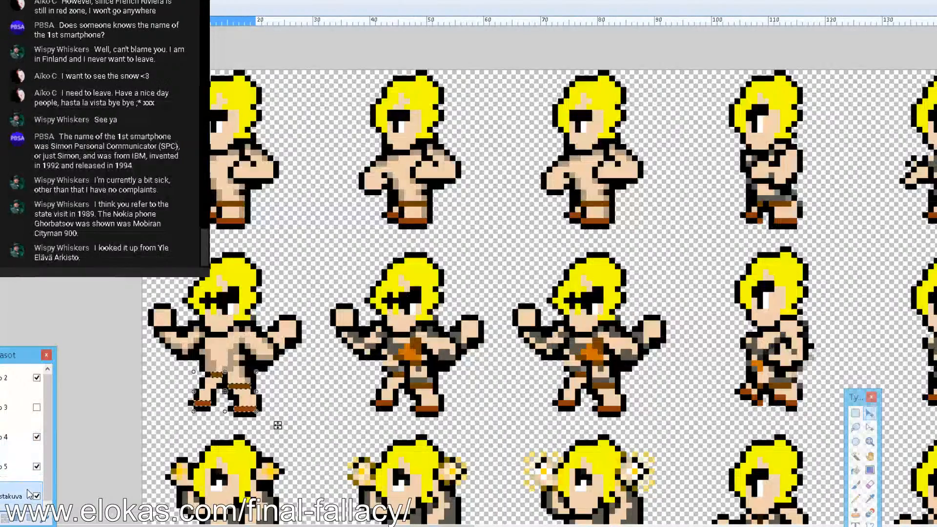
key(ctrl+d)
click(37, 436)
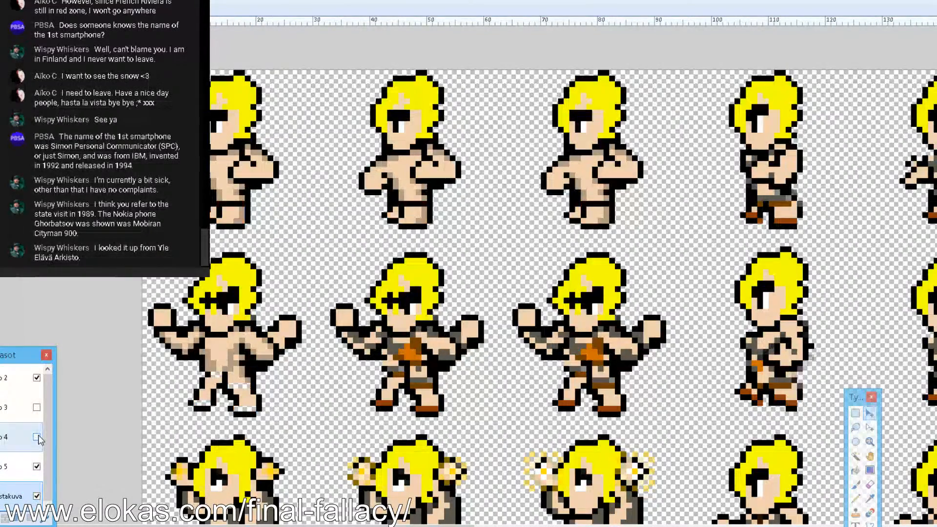
Fill the belt and shoe gaps of the second row's first battler with sampled light and darker skin tones, using the Pencil
click(871, 500)
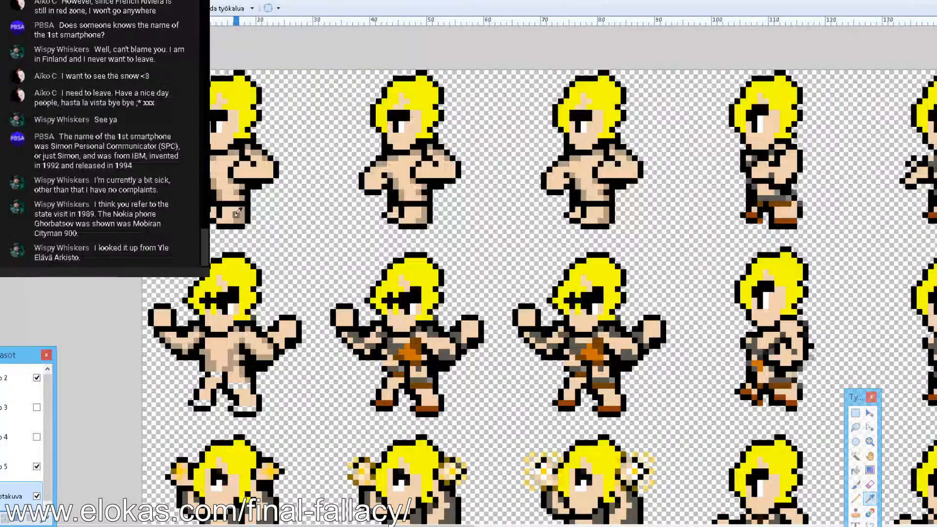
click(855, 499)
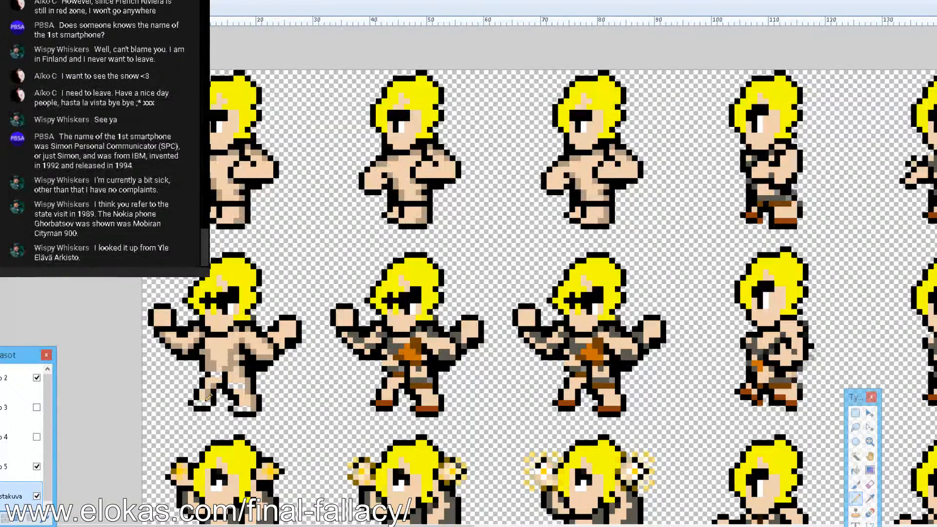
click(869, 497)
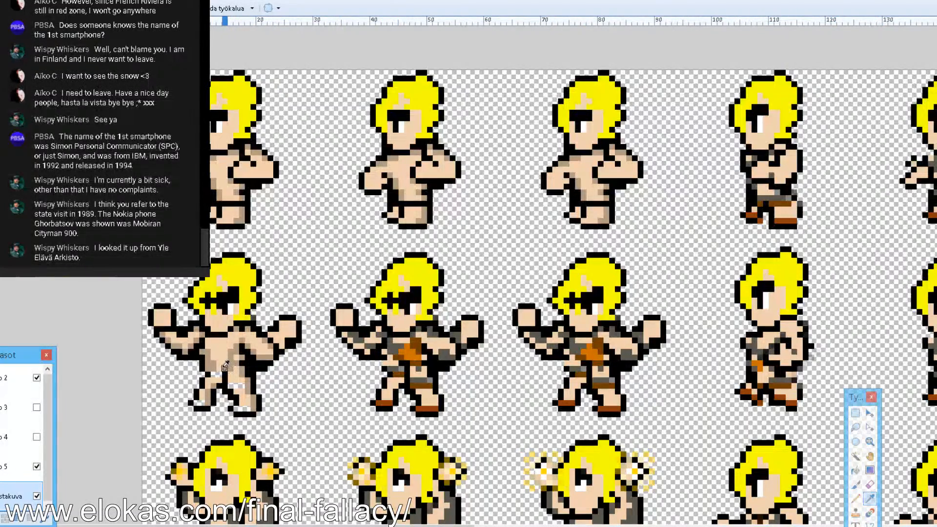
click(855, 498)
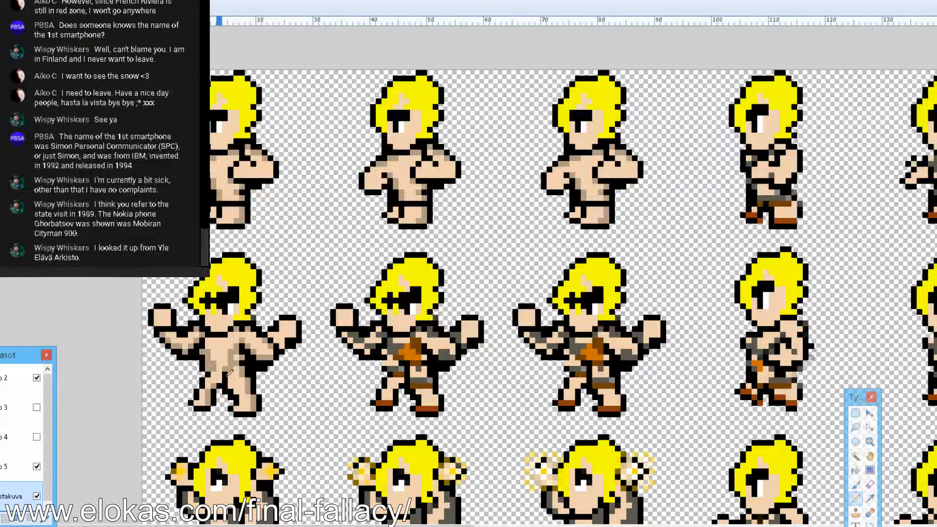
click(869, 498)
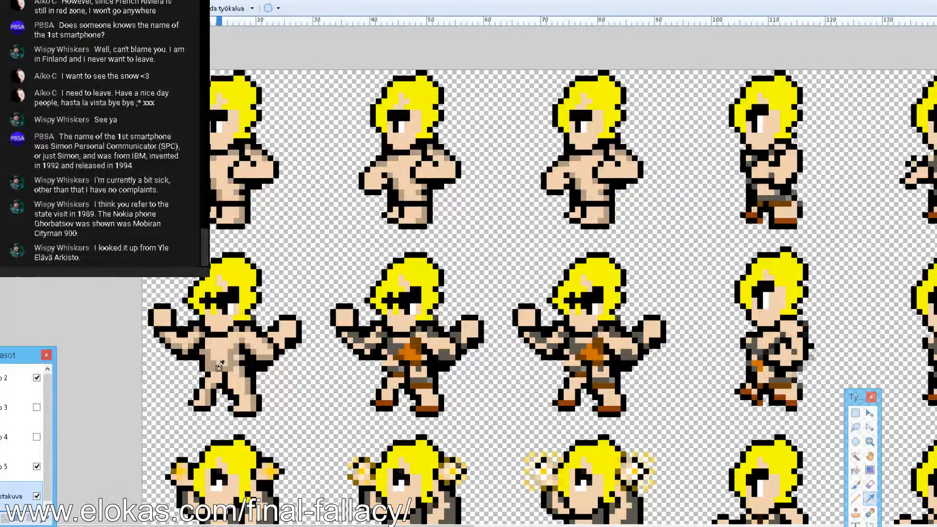
click(855, 498)
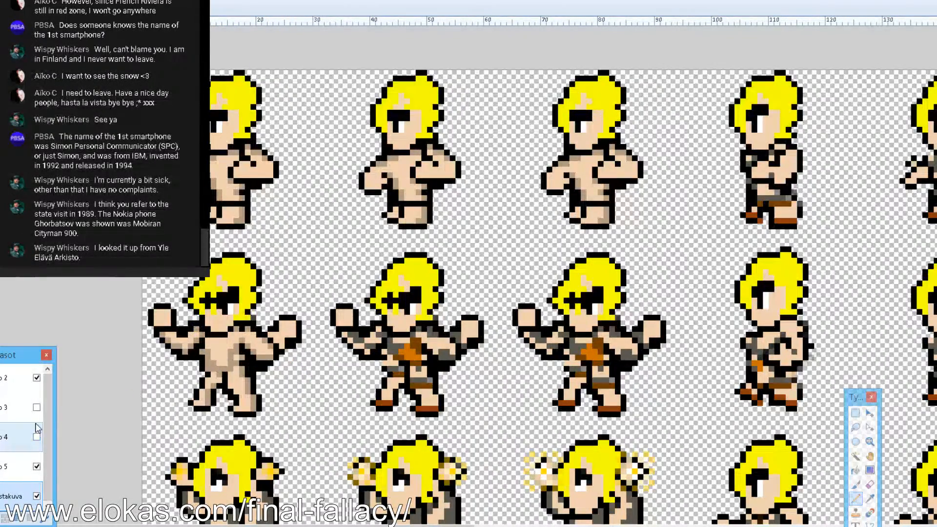
Check the second row's first battler by toggling the clothing and belt layers, ending with both hidden
click(37, 407)
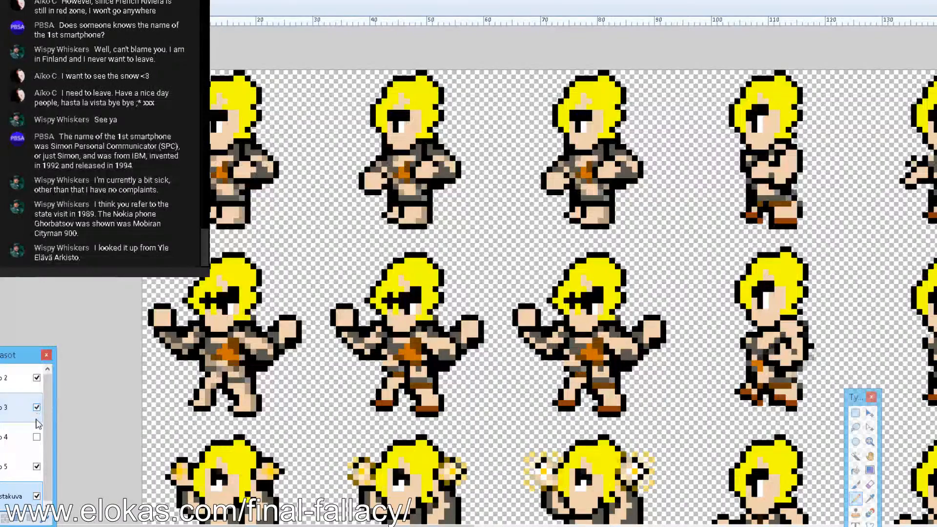
click(36, 435)
click(36, 435)
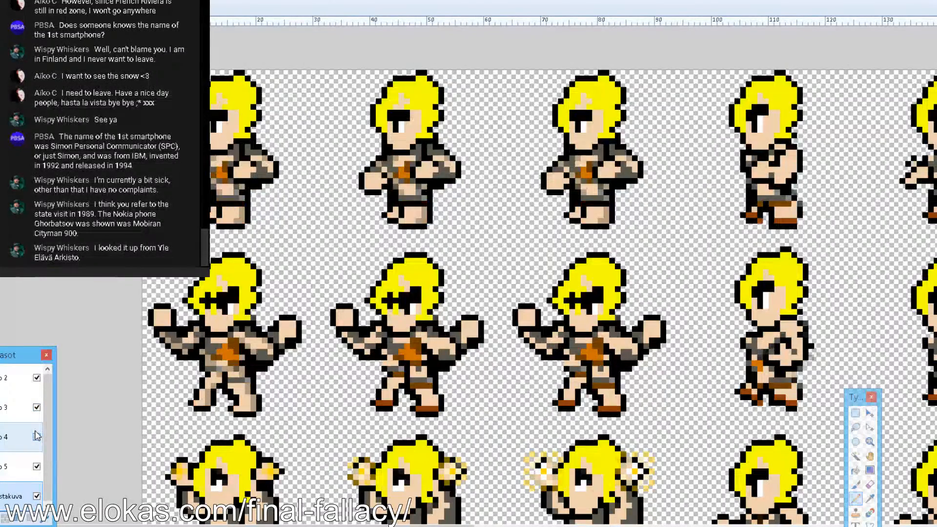
click(36, 407)
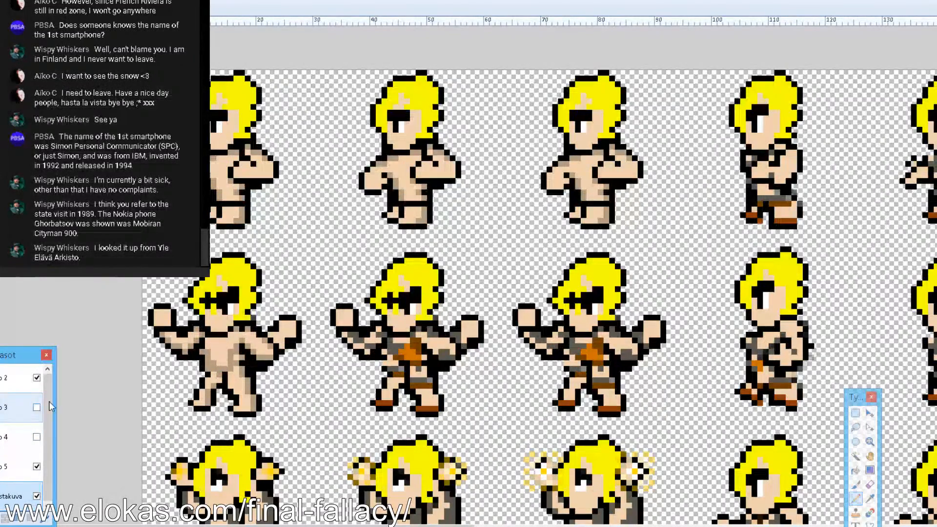
Select the yellow hair with its black outline on the second row's first battler and cut it from the background layer
click(855, 413)
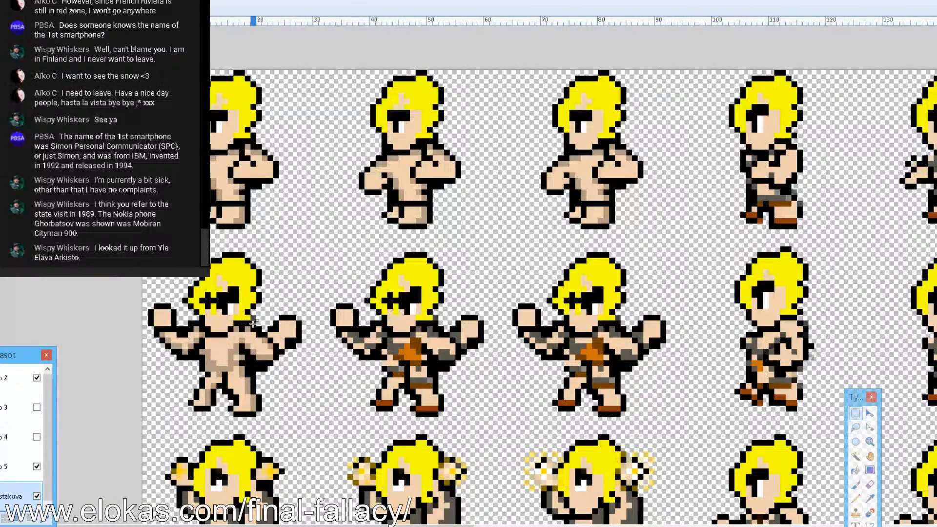
mouse_move(255, 318)
mouse_down()
mouse_move(240, 252)
mouse_move(264, 307)
mouse_move(244, 318)
mouse_up()
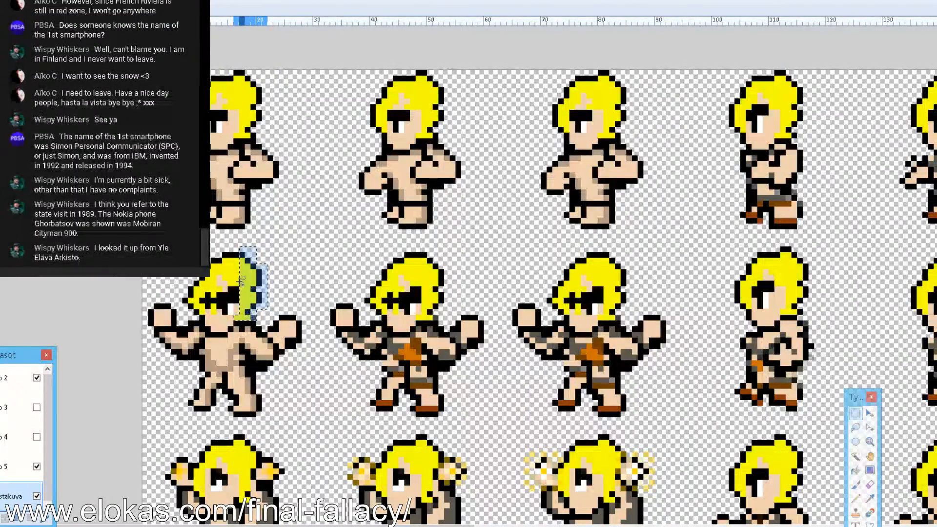
mouse_move(239, 283)
mouse_down()
mouse_move(232, 254)
mouse_move(211, 255)
mouse_move(208, 281)
mouse_move(190, 283)
mouse_move(198, 293)
mouse_move(190, 310)
mouse_up()
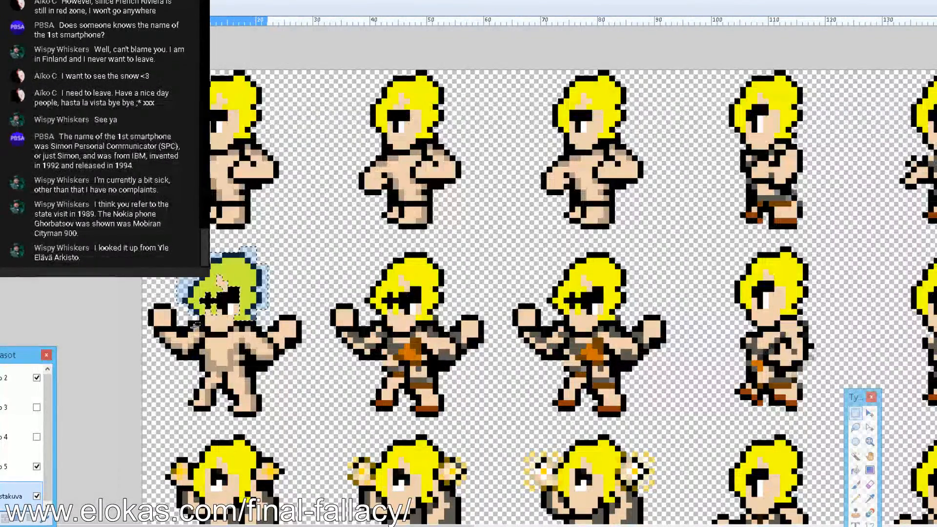
key(Delete)
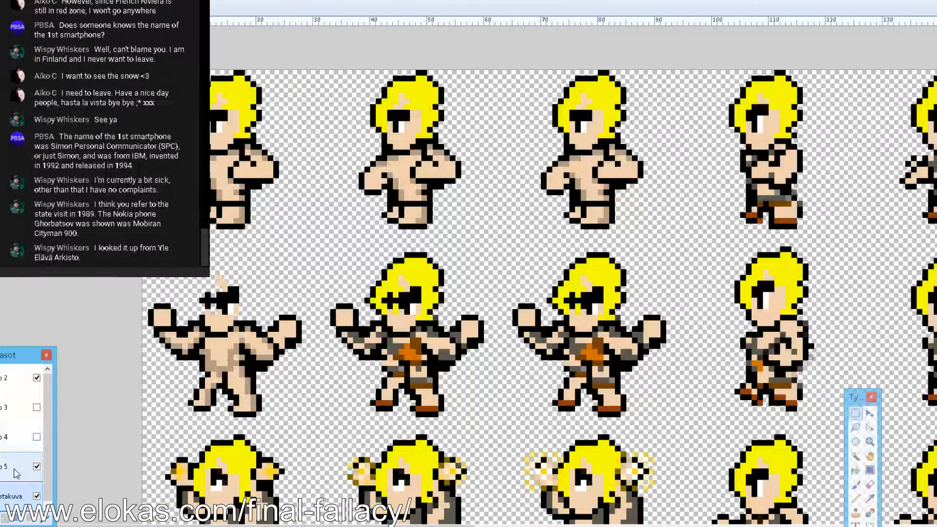
Paste the cut hair in place on the hair layer, hide that layer and deselect
click(36, 408)
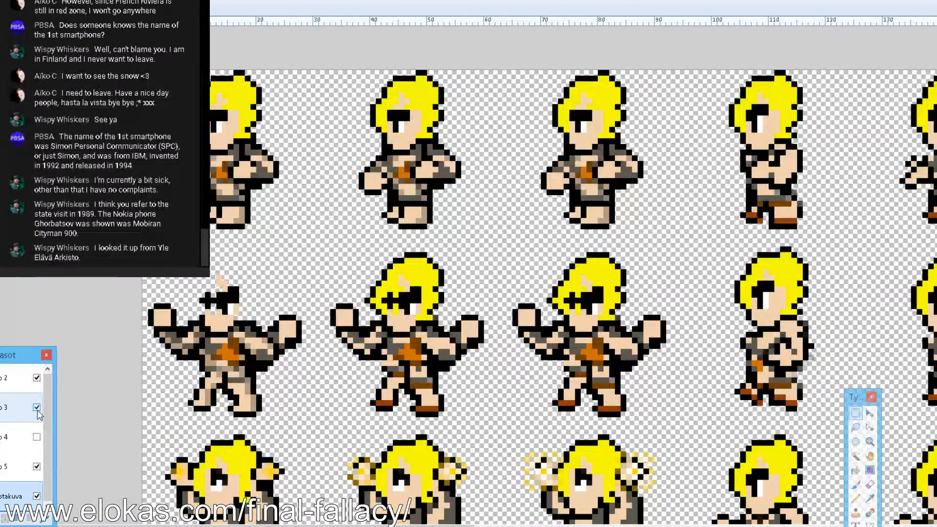
click(36, 408)
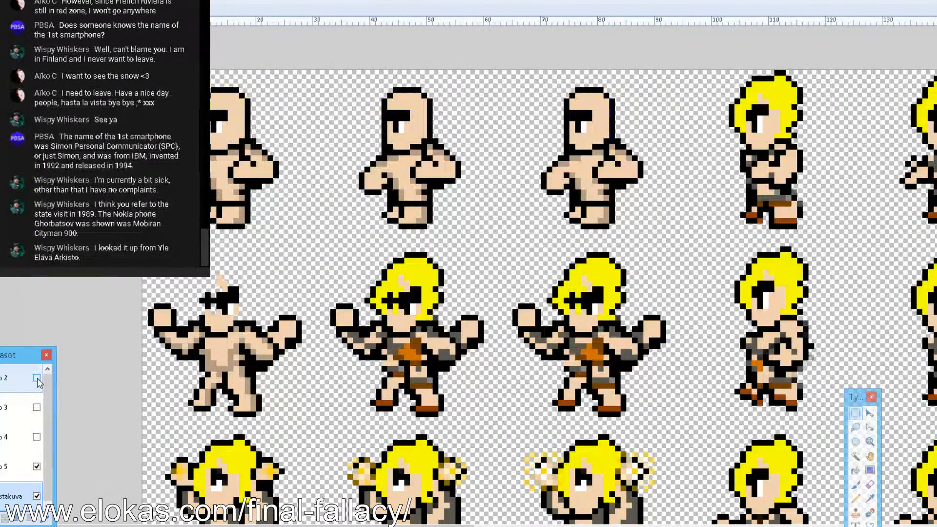
click(6, 383)
key(ctrl+v)
click(37, 378)
click(855, 413)
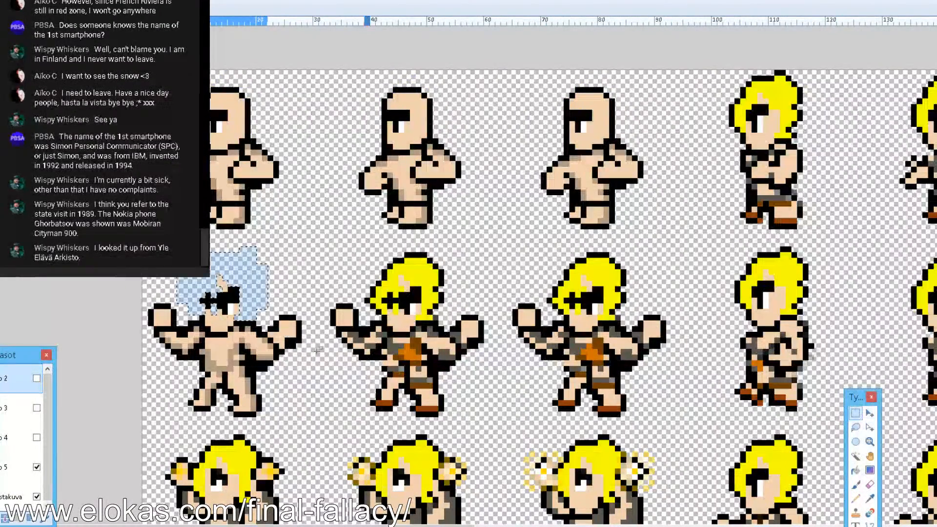
key(ctrl+d)
click(869, 497)
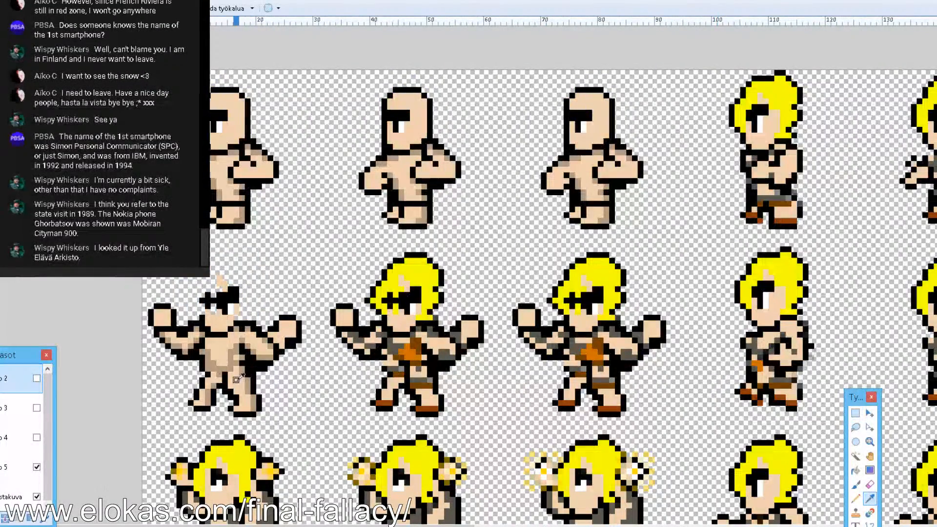
click(856, 498)
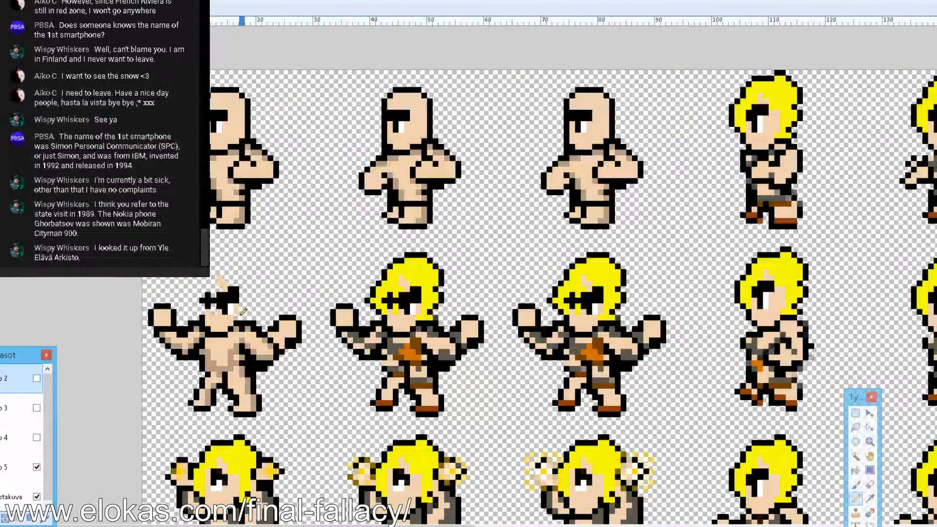
key(ctrl+z)
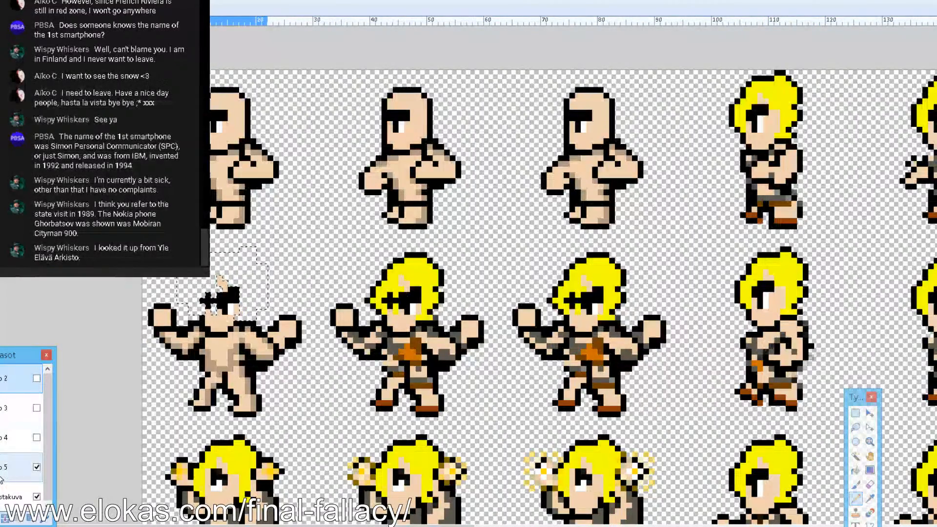
Draw a black bald-head outline on the second row's first battler on the background layer and fill the head with sampled skin tone
click(10, 466)
click(10, 497)
click(855, 414)
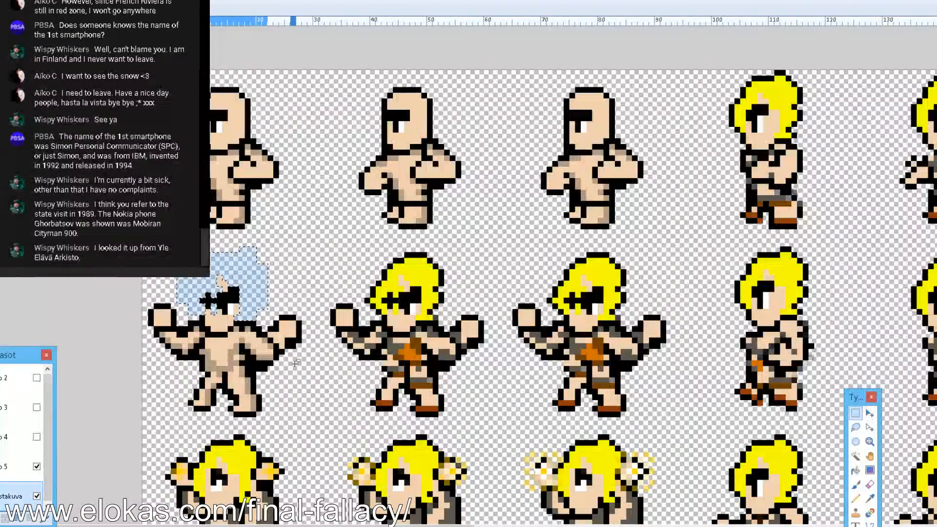
click(343, 359)
click(856, 498)
key(F8)
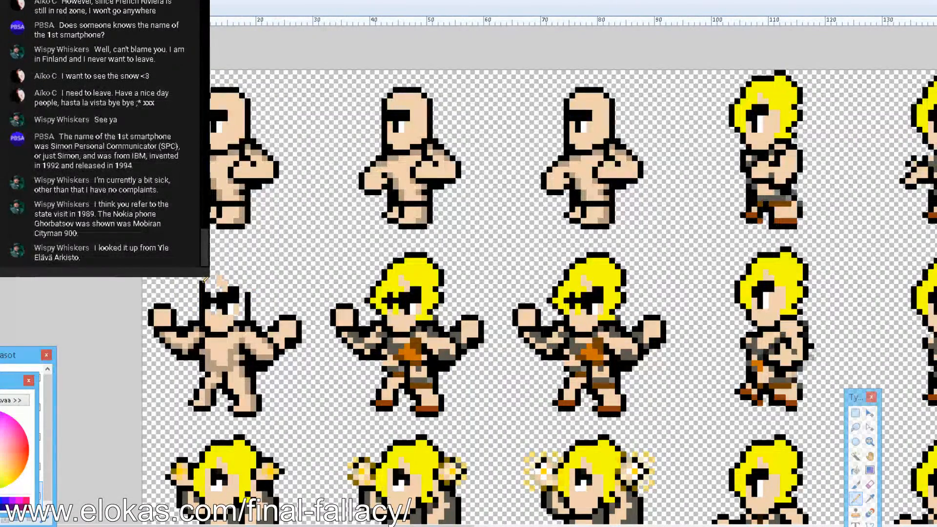
drag(215, 269, 237, 272)
click(869, 499)
click(228, 321)
click(856, 498)
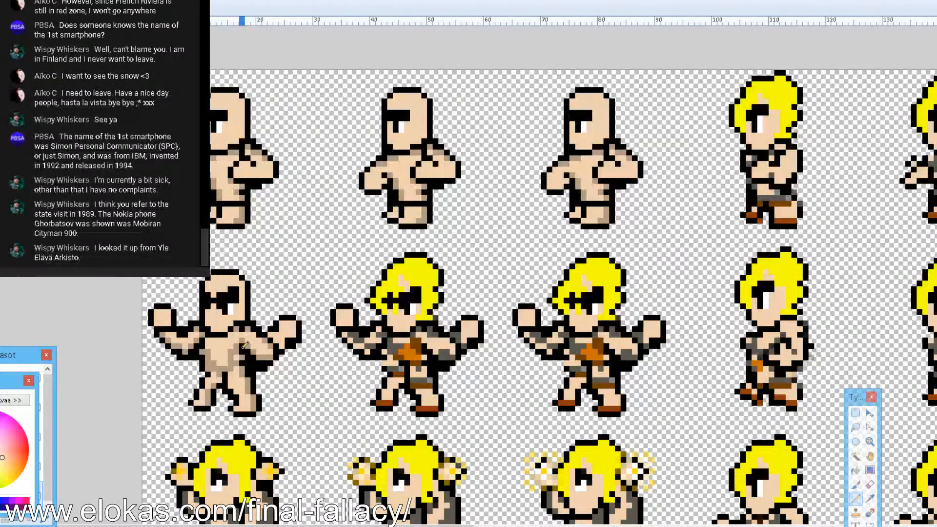
click(28, 380)
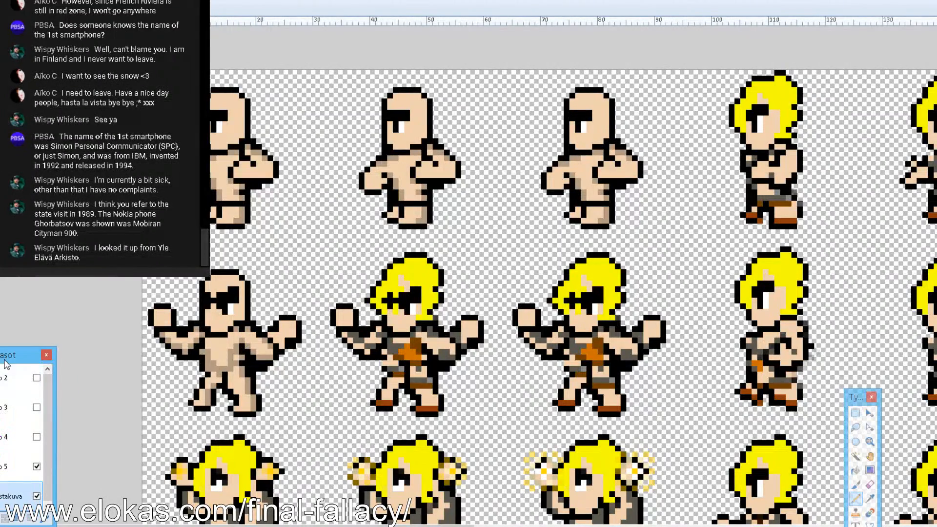
Check the second row's first battler by toggling the hair, clothing and belt layers, ending with all three hidden
click(37, 378)
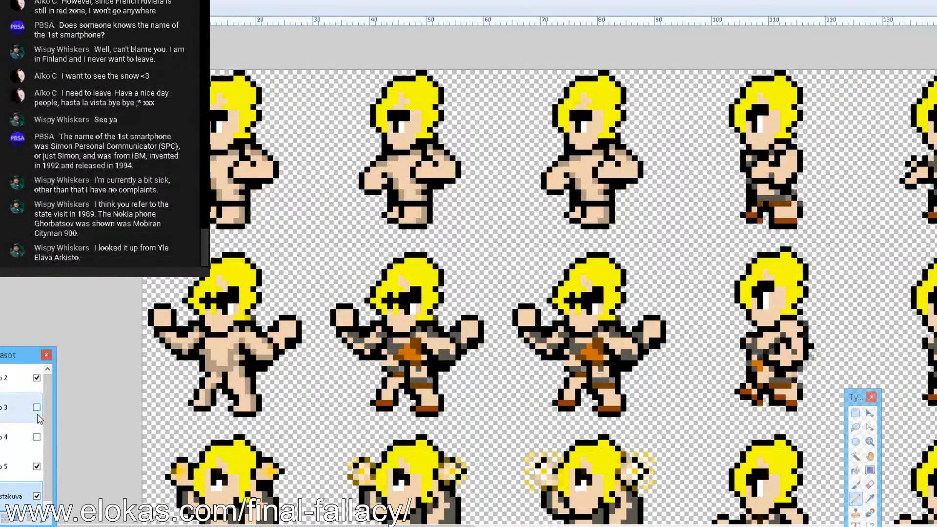
click(36, 407)
click(37, 437)
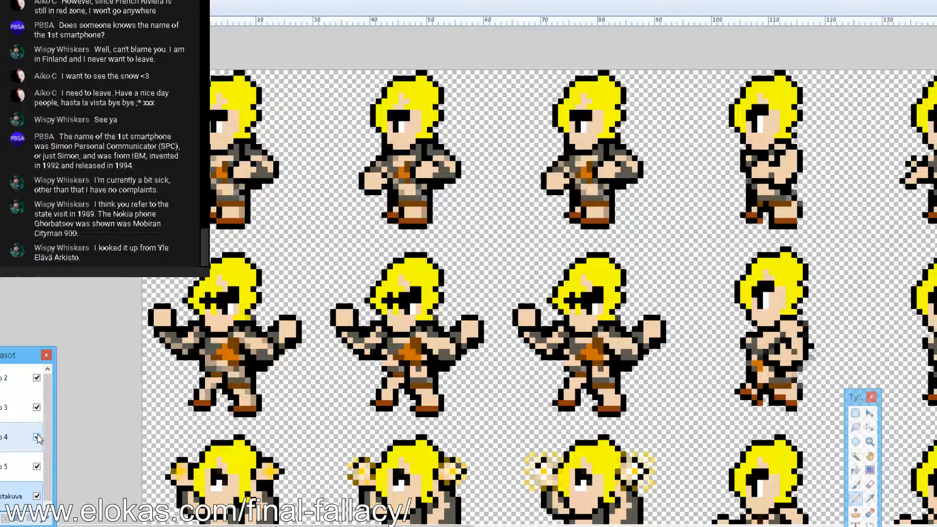
click(37, 438)
click(37, 408)
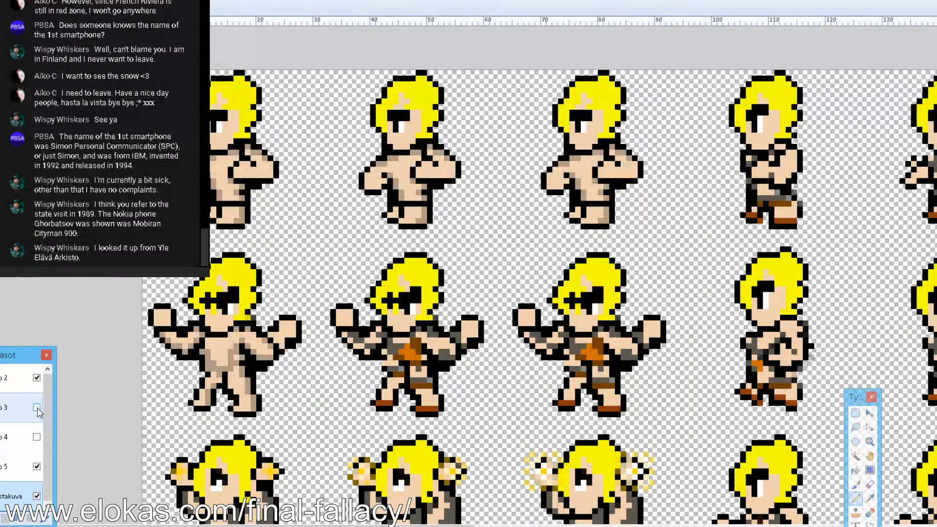
click(38, 377)
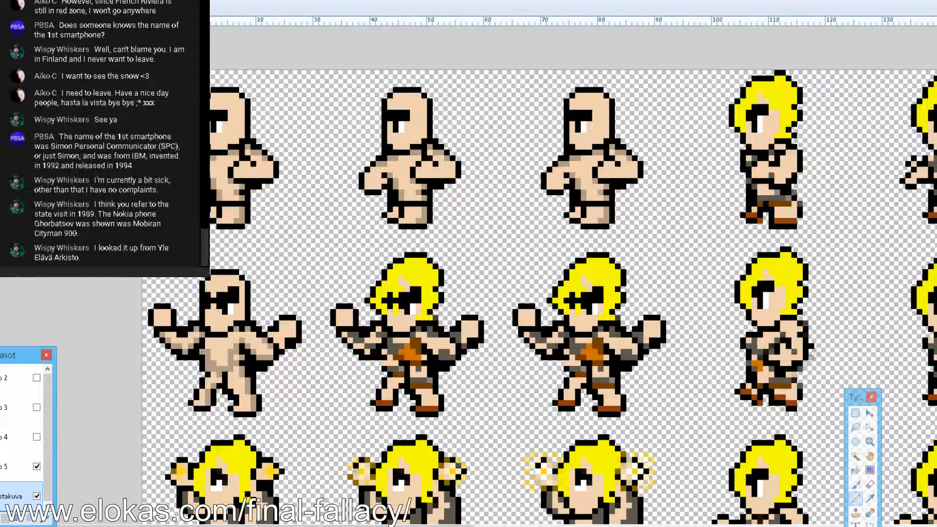
key(alt+Tab)
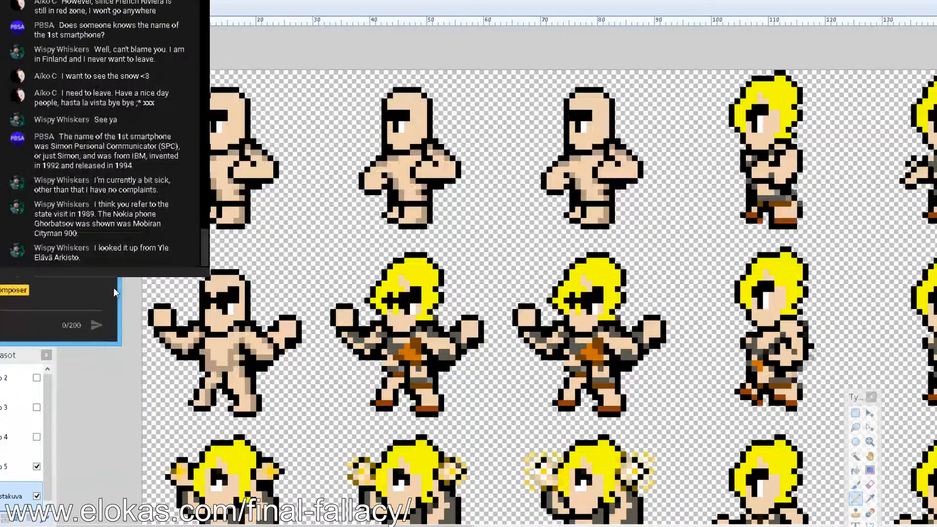
Copy the second row's first bald, bare body over the second battler and delete the old sprite beneath it
click(847, 422)
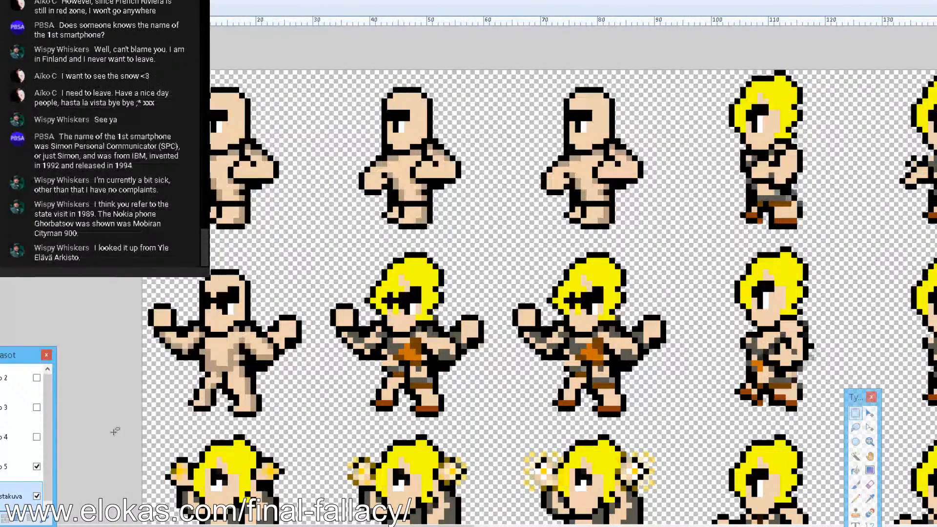
drag(119, 410, 143, 414)
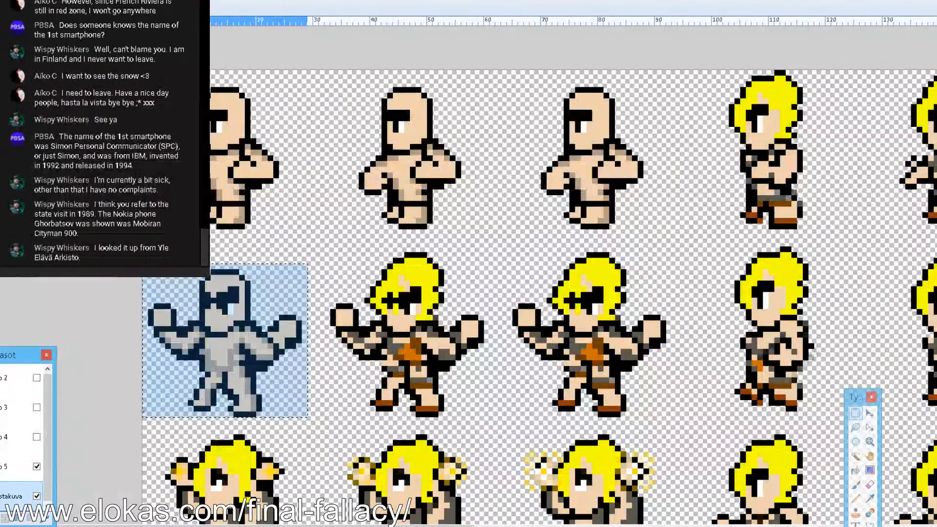
key(m)
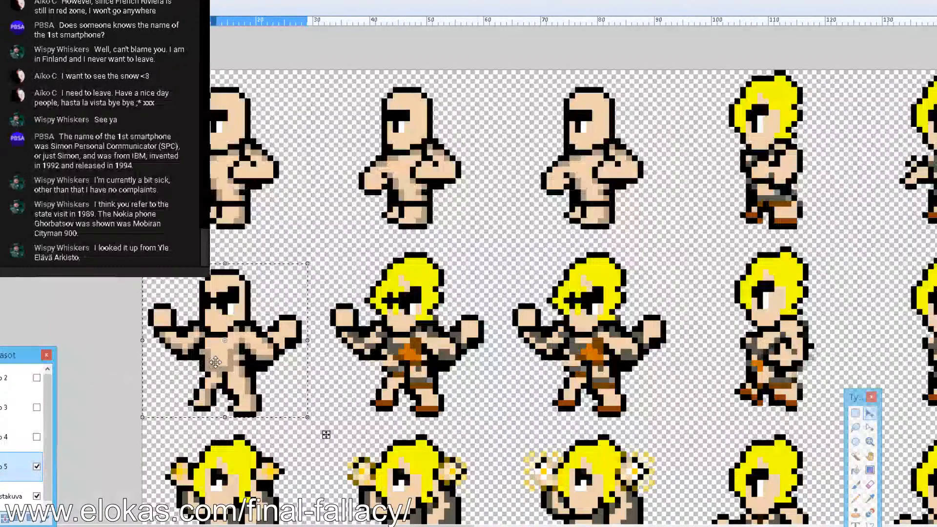
click(855, 413)
drag(307, 416, 143, 246)
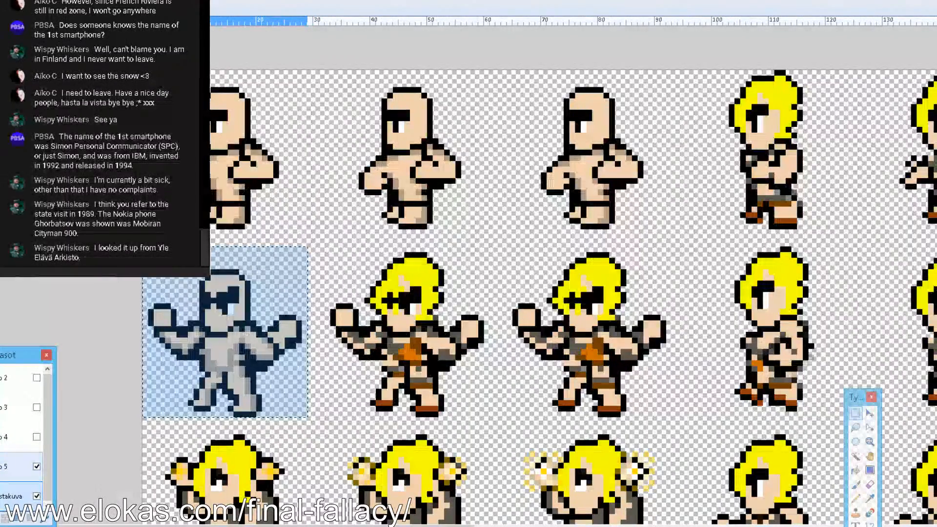
key(m)
drag(254, 334, 431, 335)
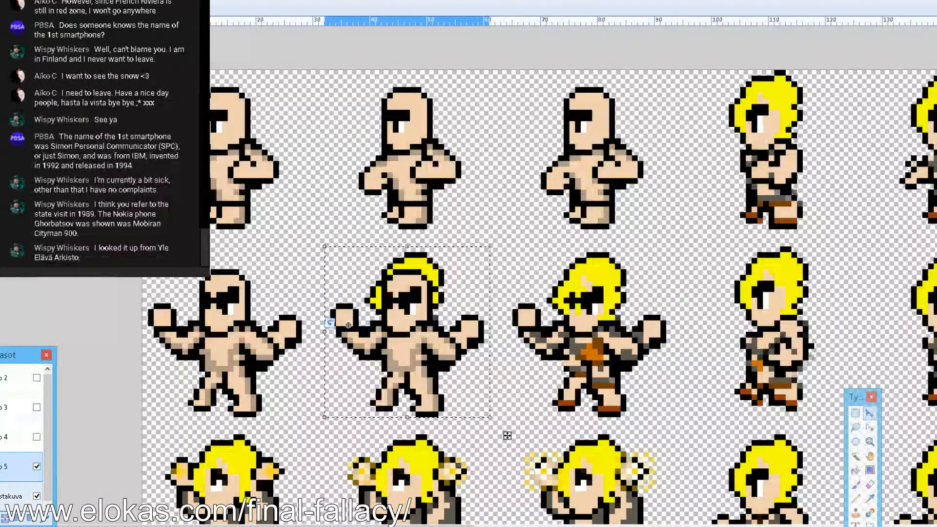
click(17, 496)
key(Delete)
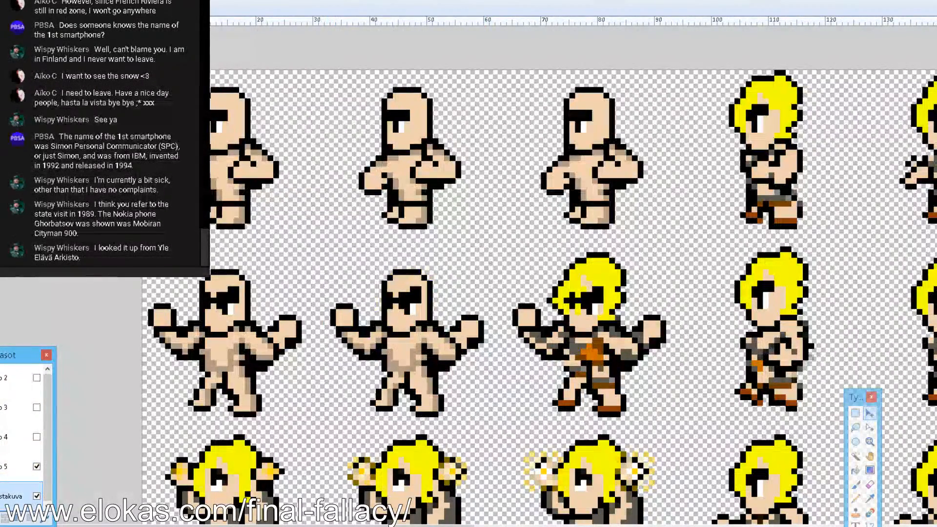
Place another copy of the bald, bare body over the second row's third battler and remove the old sprite beneath it
click(854, 413)
drag(296, 412, 142, 246)
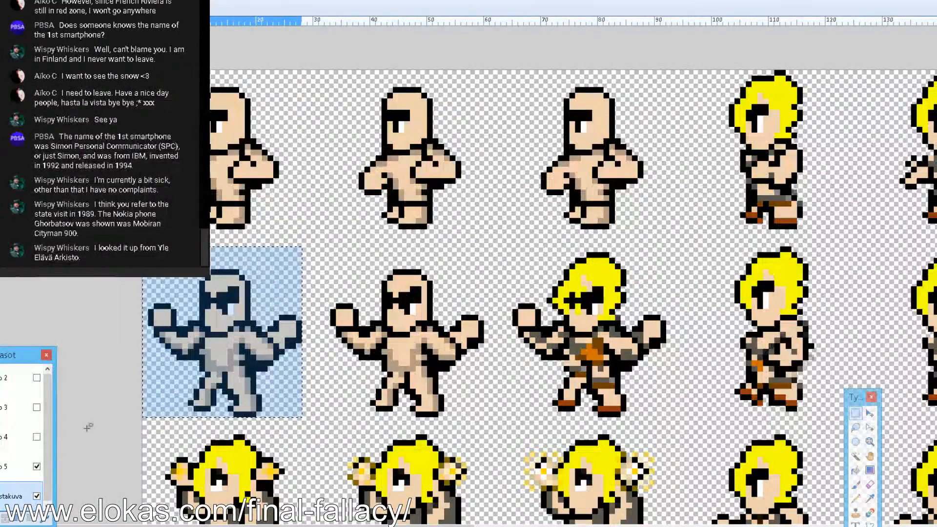
key(m)
drag(244, 352, 591, 352)
key(ctrl+z)
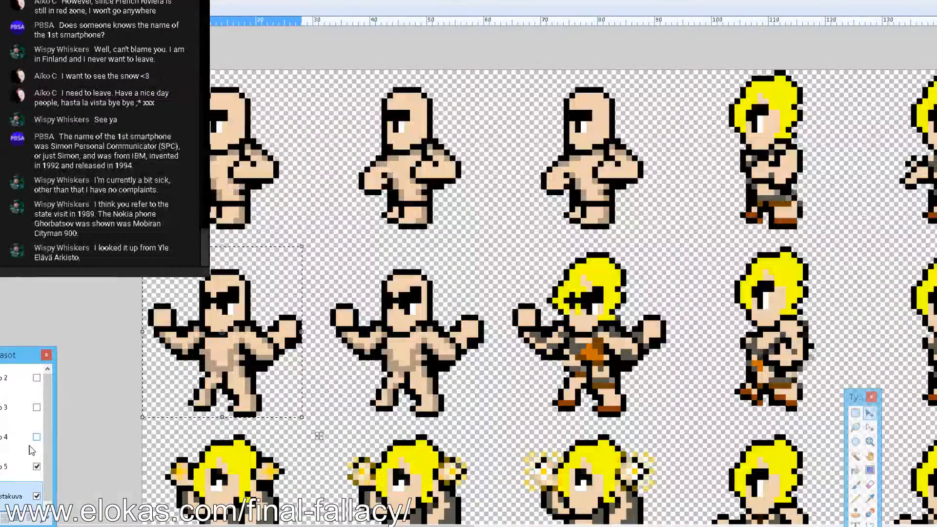
drag(227, 343, 594, 337)
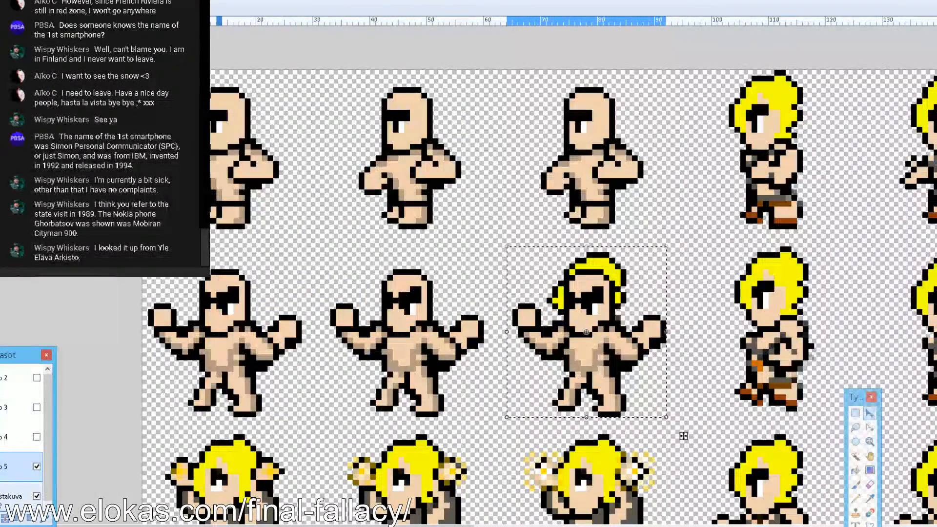
key(ctrl+d)
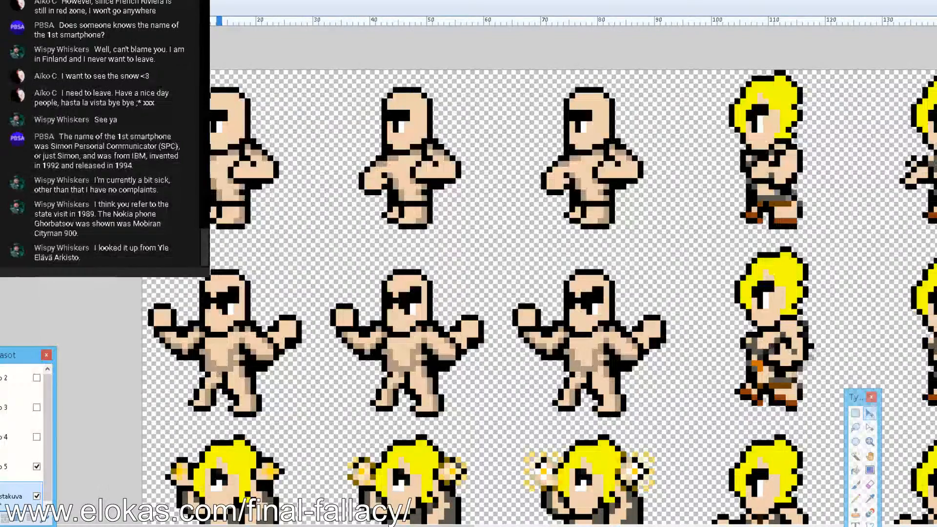
click(854, 413)
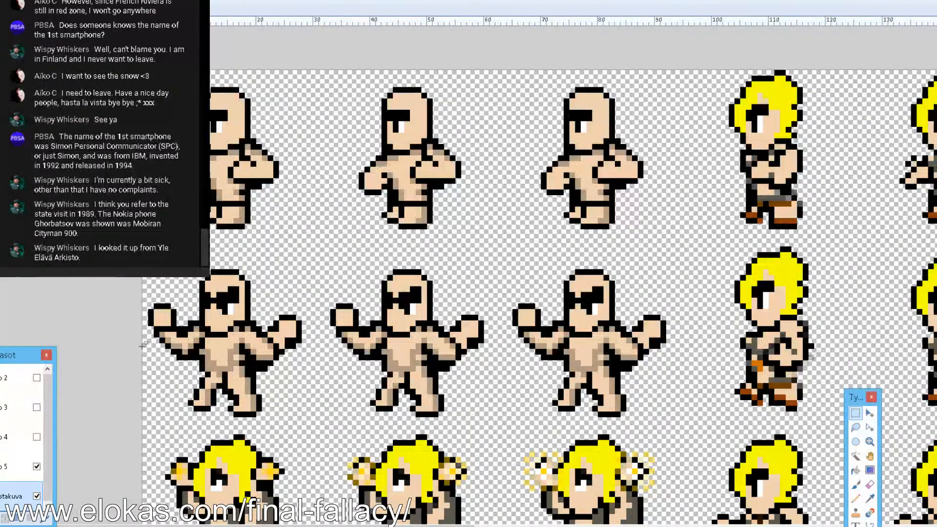
Show the hair layer and copy the first battler's yellow hair onto the second row's second and third battlers
click(37, 379)
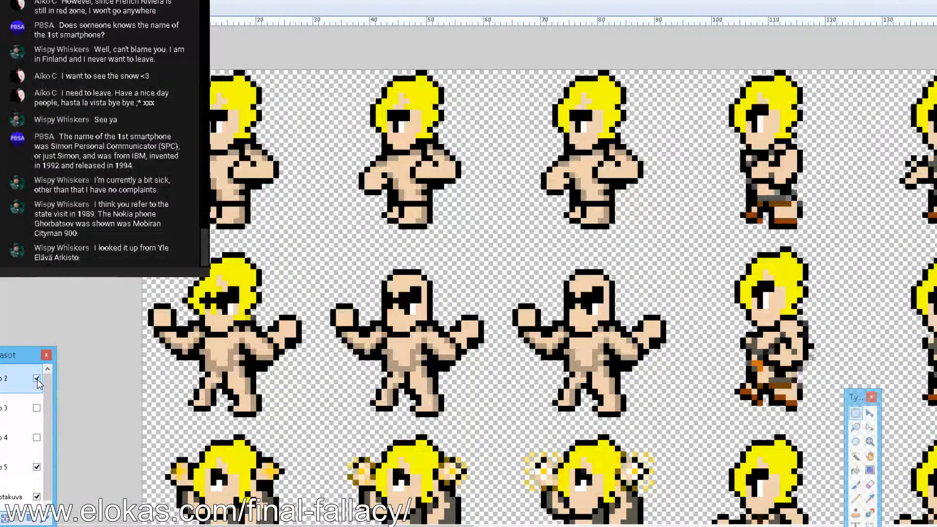
drag(176, 247, 268, 333)
key(m)
drag(228, 306, 416, 305)
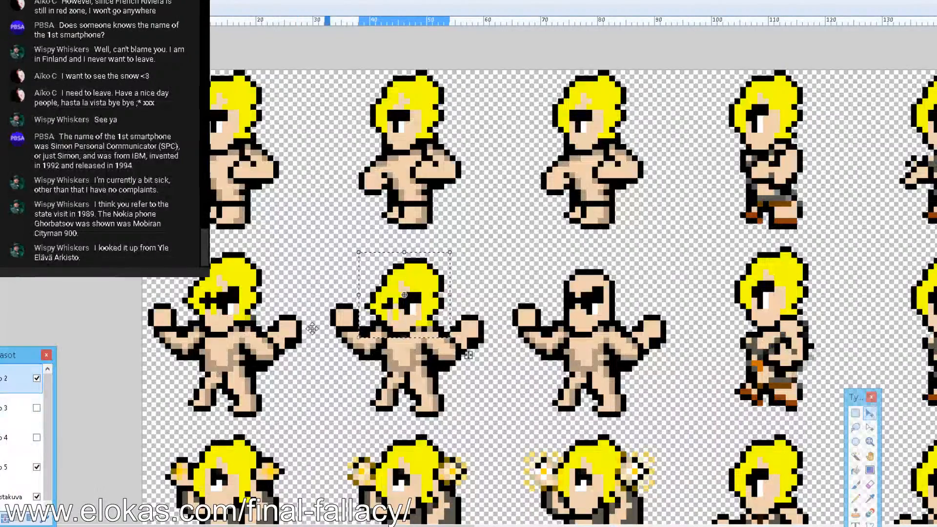
key(ctrl+v)
drag(238, 312, 617, 307)
key(ctrl+v)
drag(218, 308, 422, 310)
click(855, 414)
key(ctrl+d)
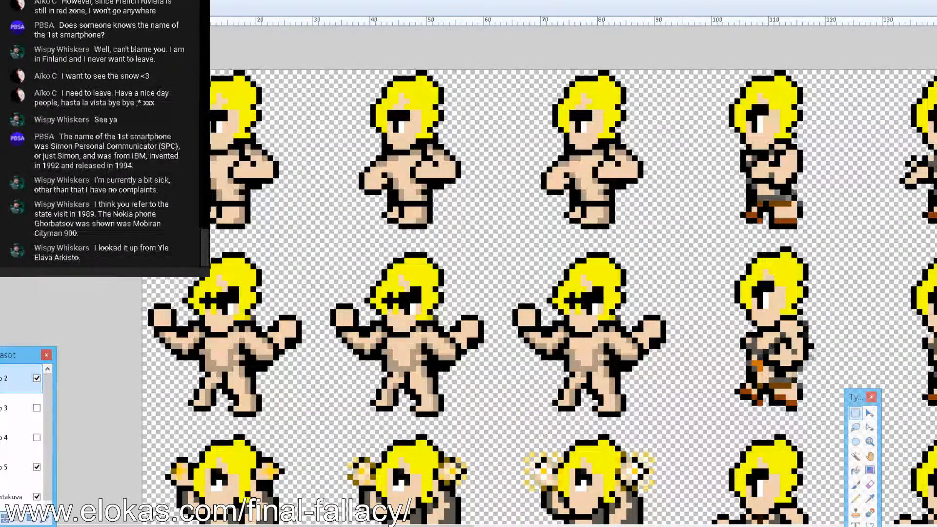
Show the clothing layer and copy the first battler's grey and orange clothing onto the second row's second and third battlers
click(36, 408)
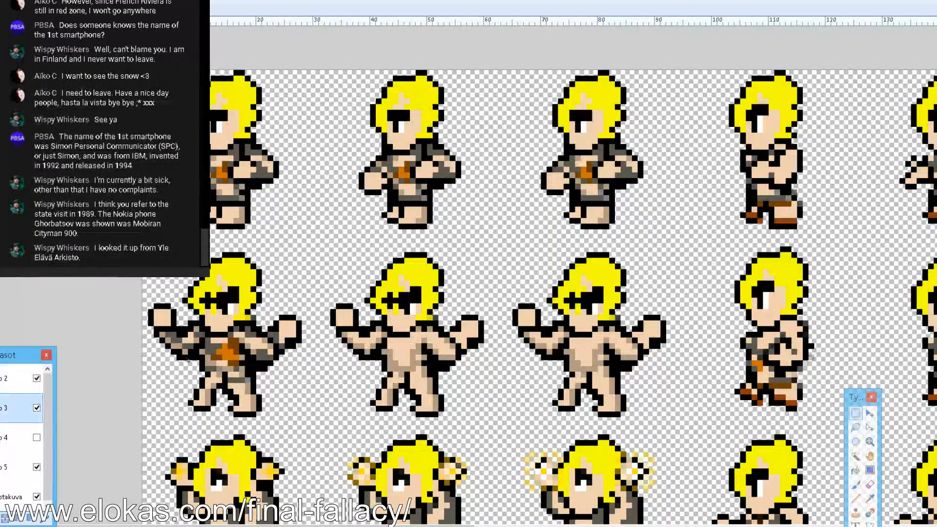
drag(331, 401, 301, 421)
key(m)
drag(250, 366, 619, 353)
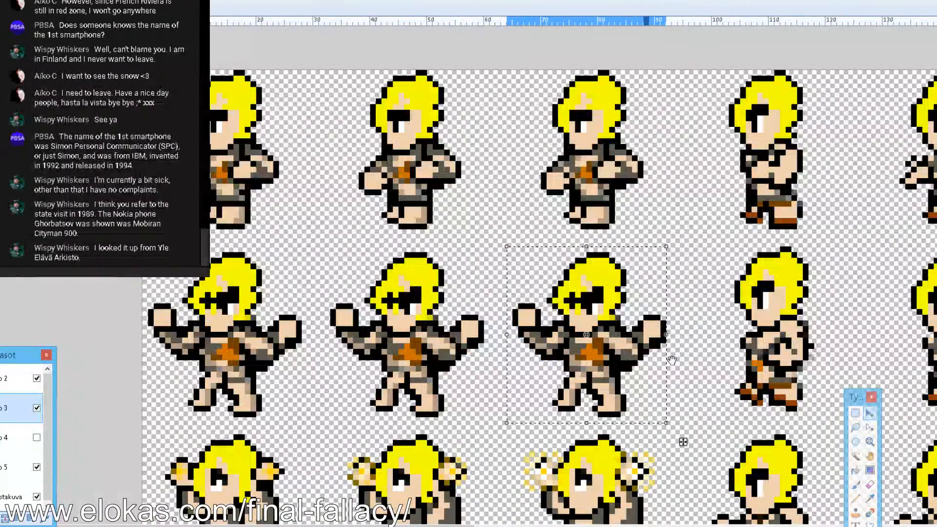
click(855, 413)
click(596, 405)
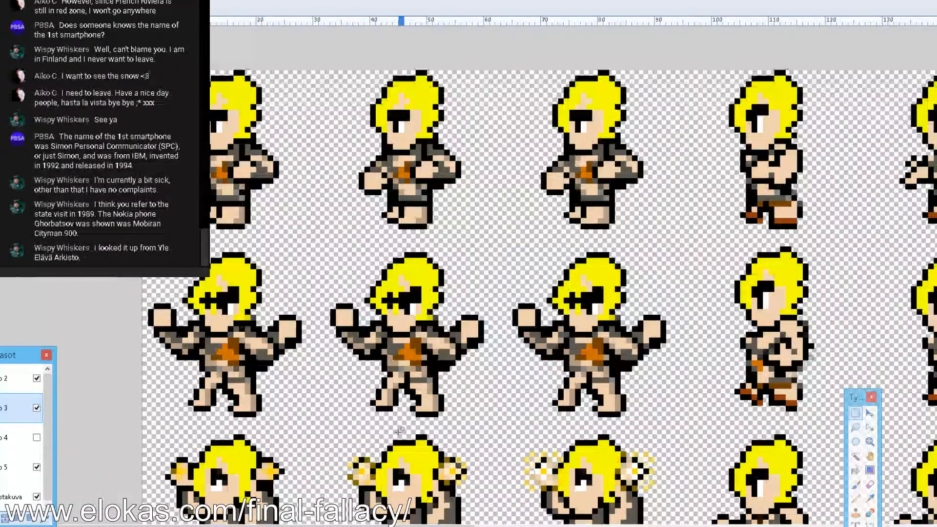
Show the belt layer and copy the first battler's belt and shoes onto the second row's second and third battlers
click(37, 437)
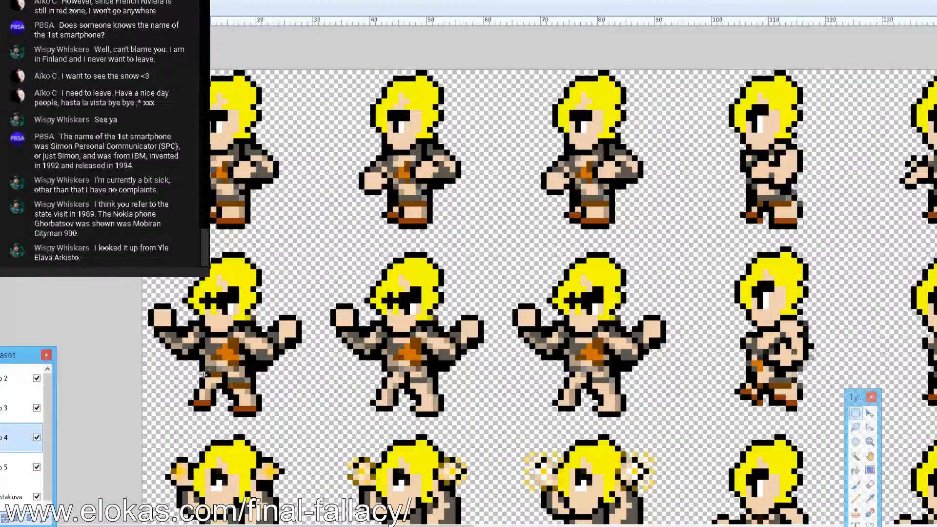
drag(200, 381, 426, 399)
key(m)
key(ctrl+v)
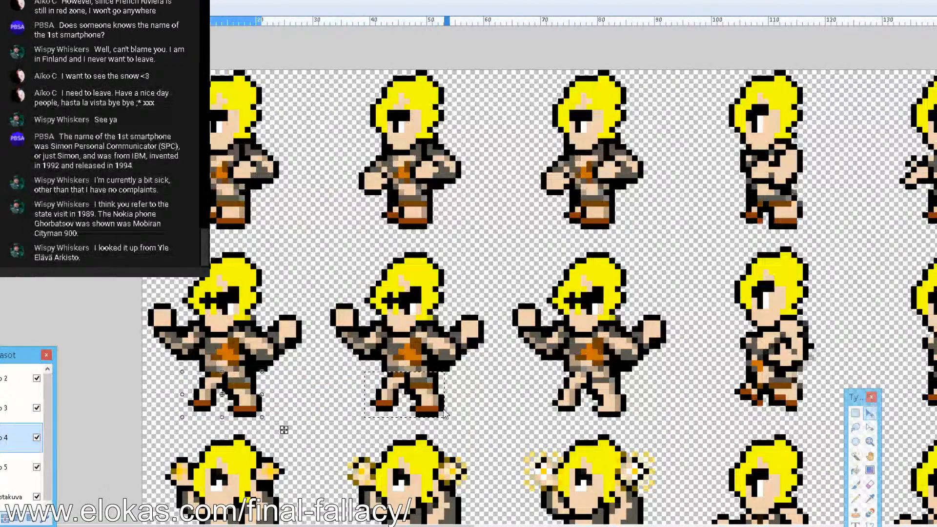
drag(236, 399, 601, 399)
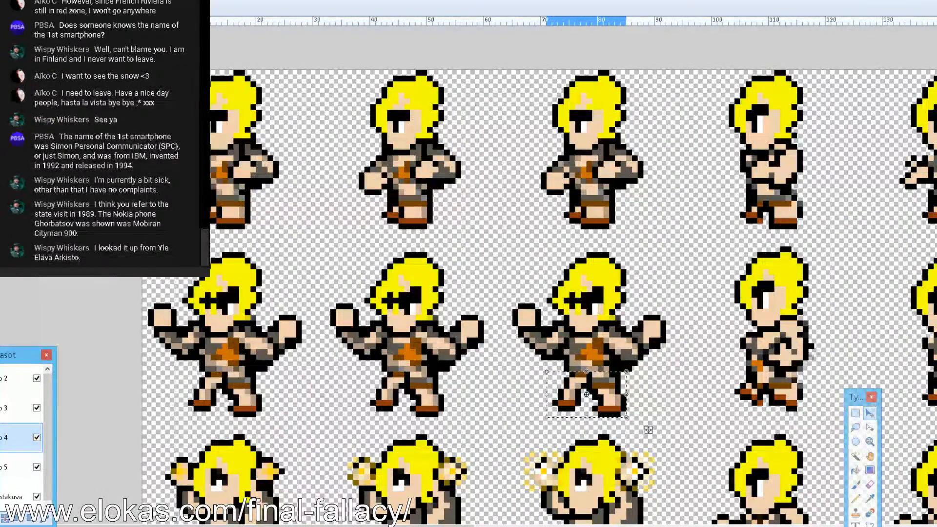
click(288, 516)
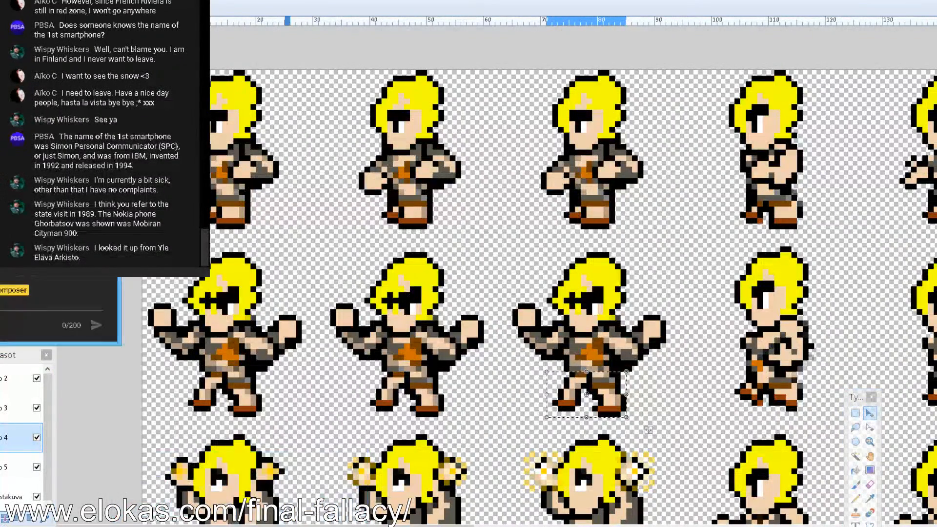
click(855, 413)
click(457, 431)
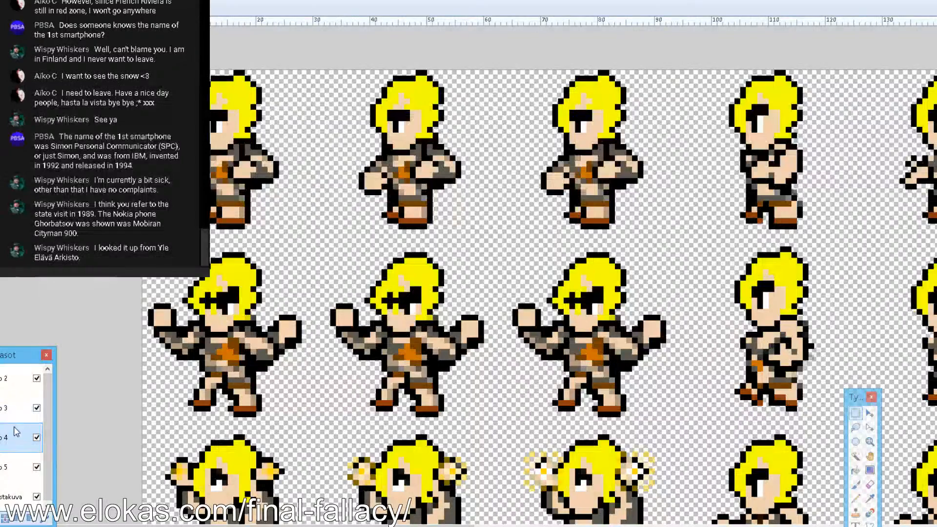
Check the second row's first three battlers by toggling the hair, clothing and belt layers, ending with all visible
click(36, 378)
click(37, 408)
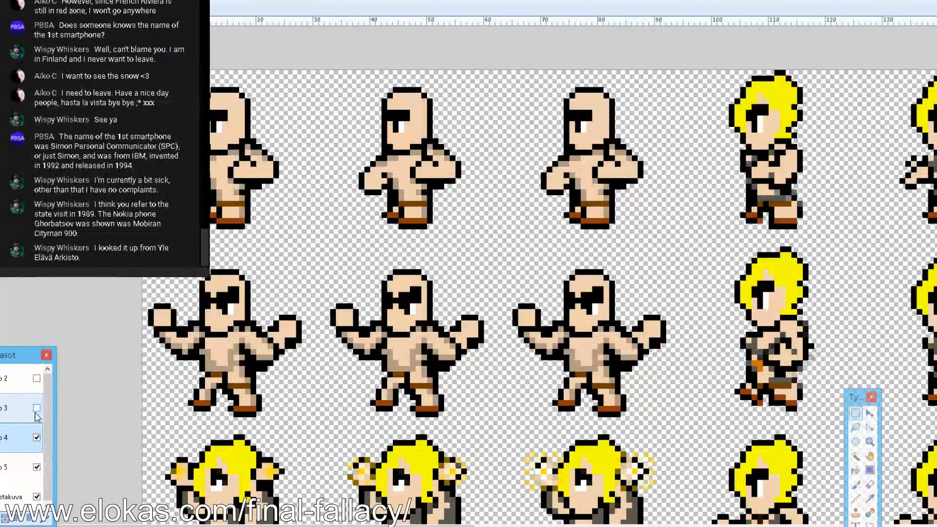
click(36, 441)
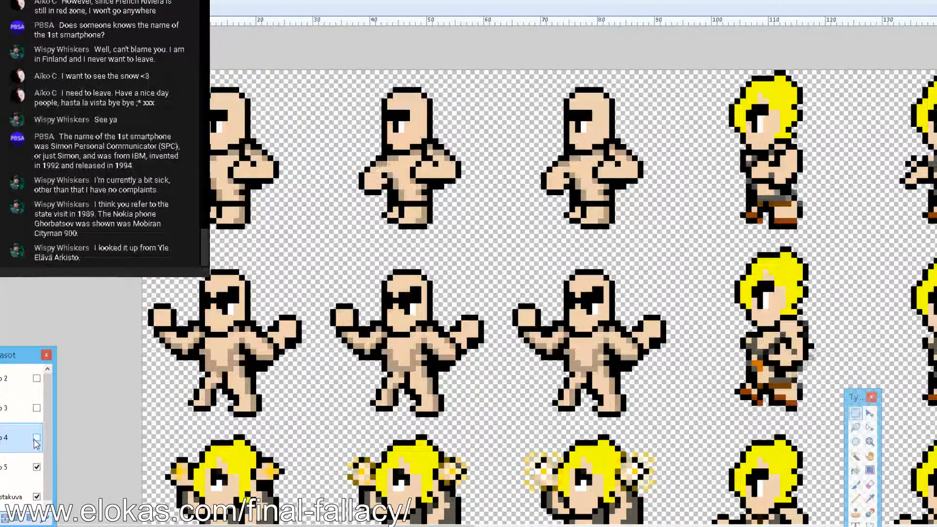
click(35, 437)
click(36, 408)
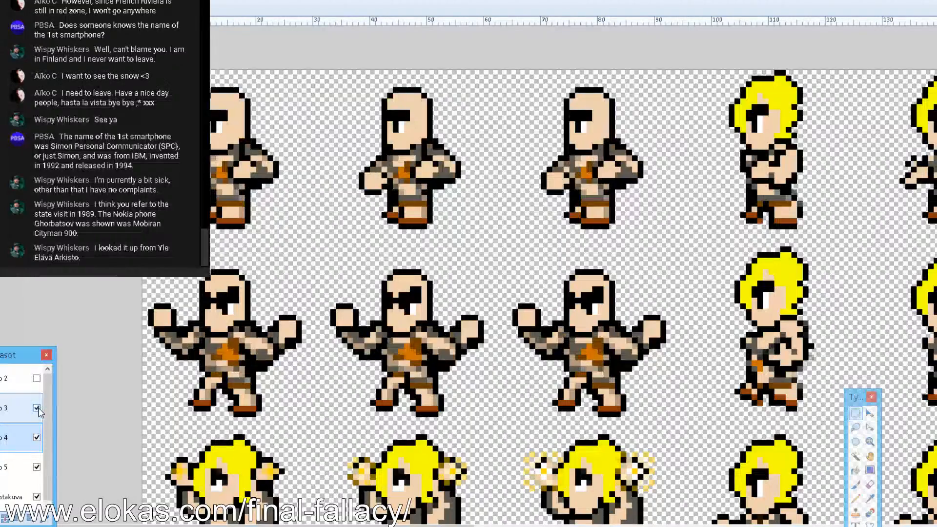
click(37, 379)
click(36, 379)
click(37, 379)
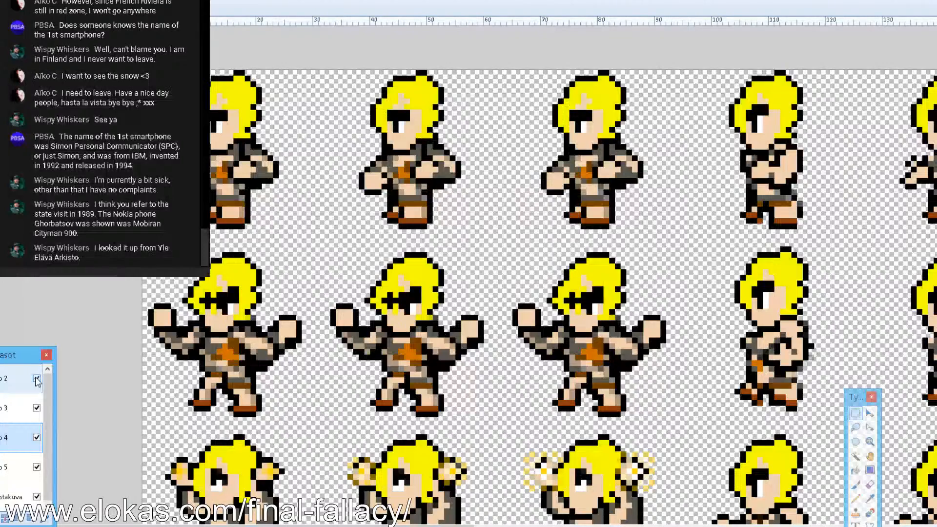
Check the bald, bare bodies in the first two rows by hiding the clothing and hair layers, ending with both layers shown
click(37, 408)
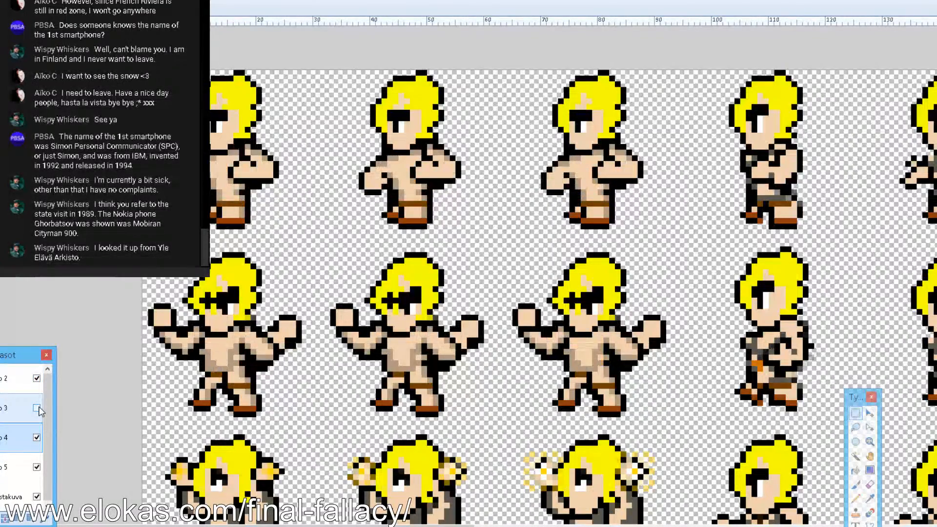
click(37, 379)
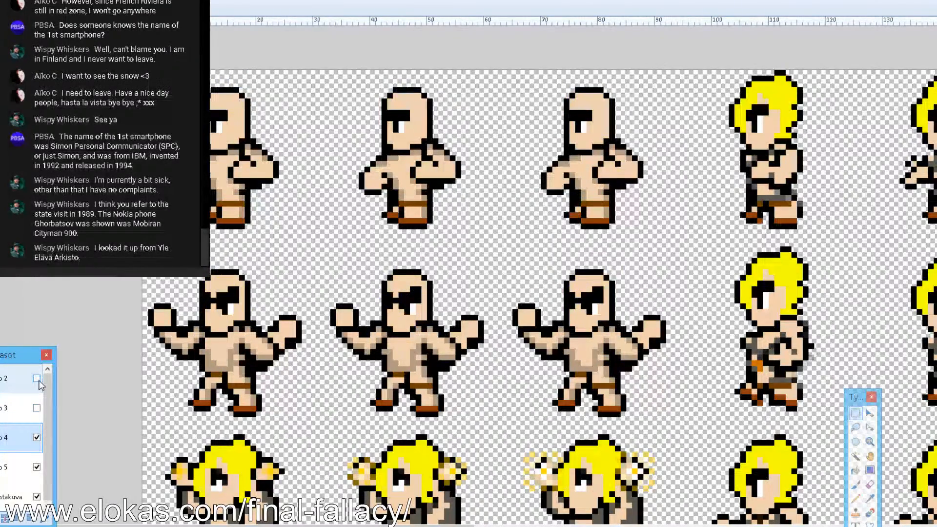
click(37, 379)
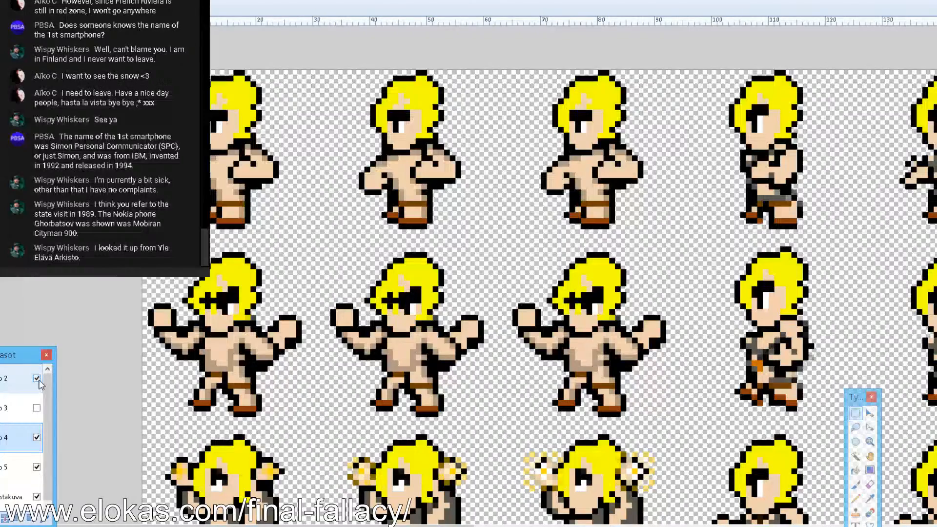
click(38, 408)
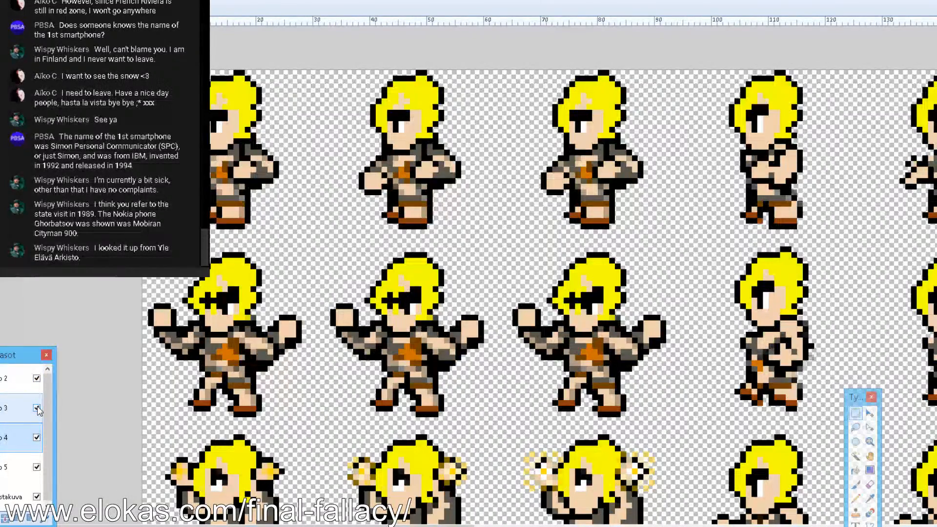
scroll(316, 429, down, 5)
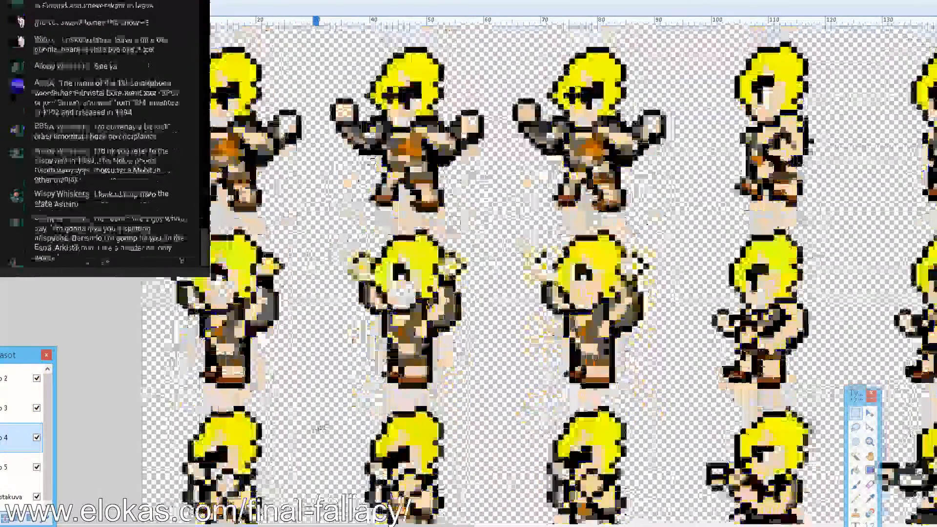
scroll(316, 429, up, 4)
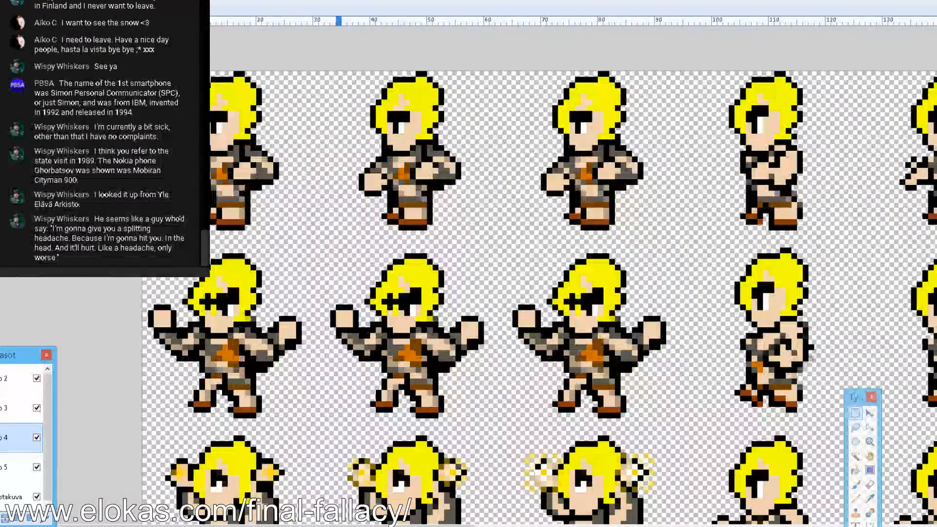
Switch to OBS Studio and hide the Monitori 3 source in the live scene
click(140, 455)
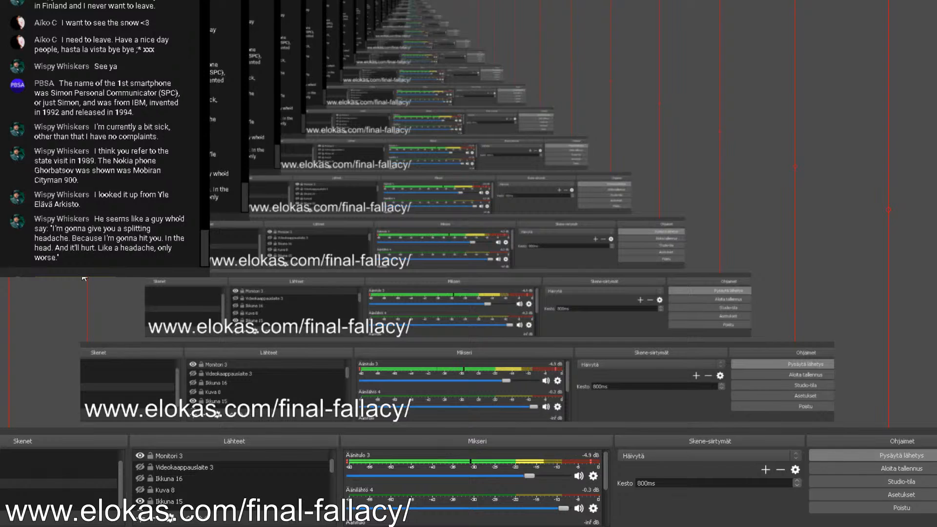
click(139, 455)
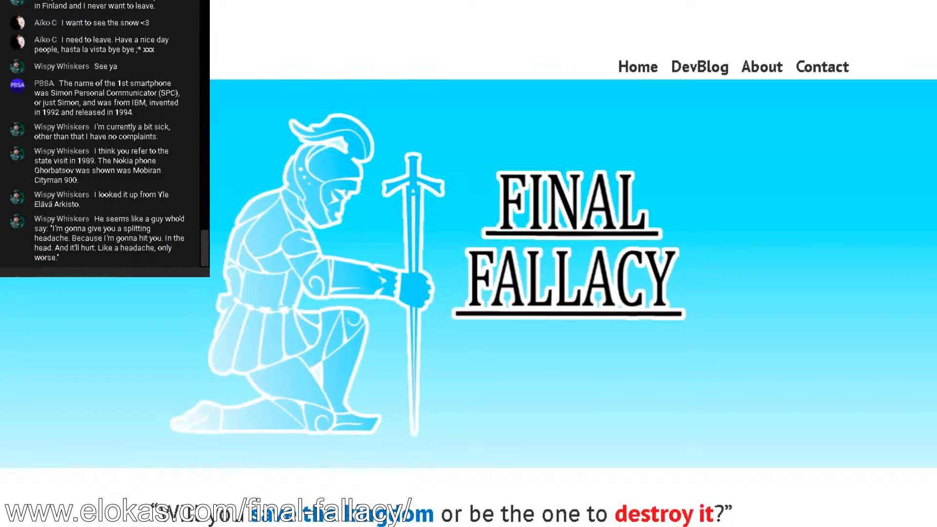